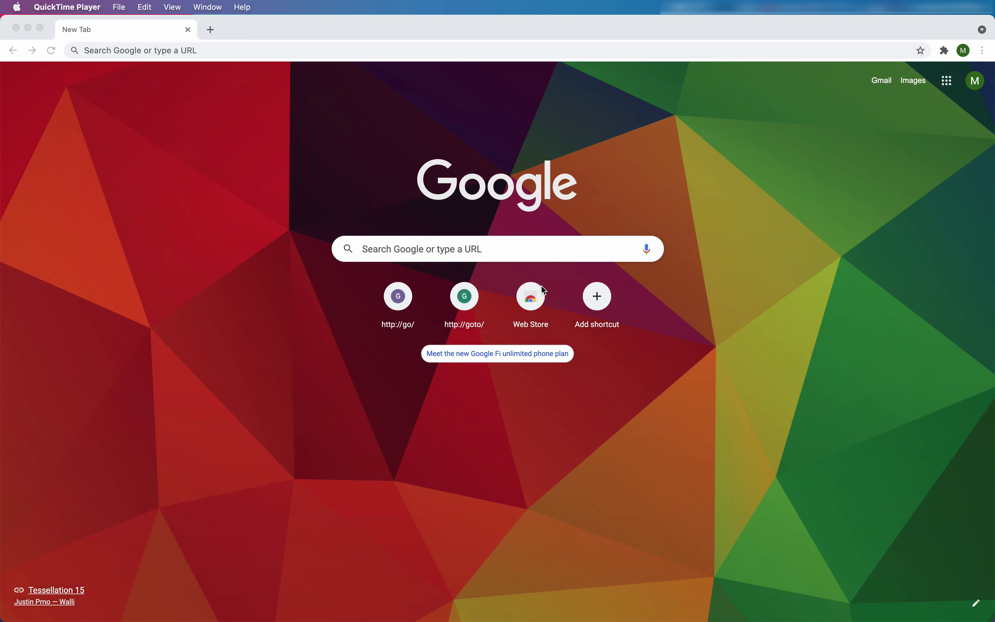
# Search Google for "How to install apigee x".
pyautogui.click(539, 254)
pyautogui.click(526, 249)
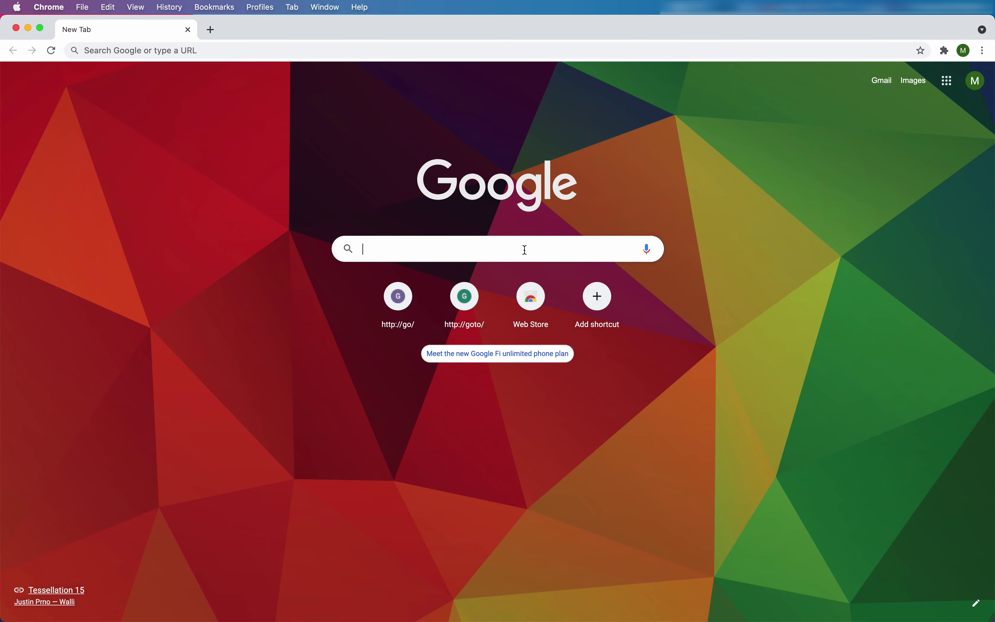
pyautogui.write('How to')
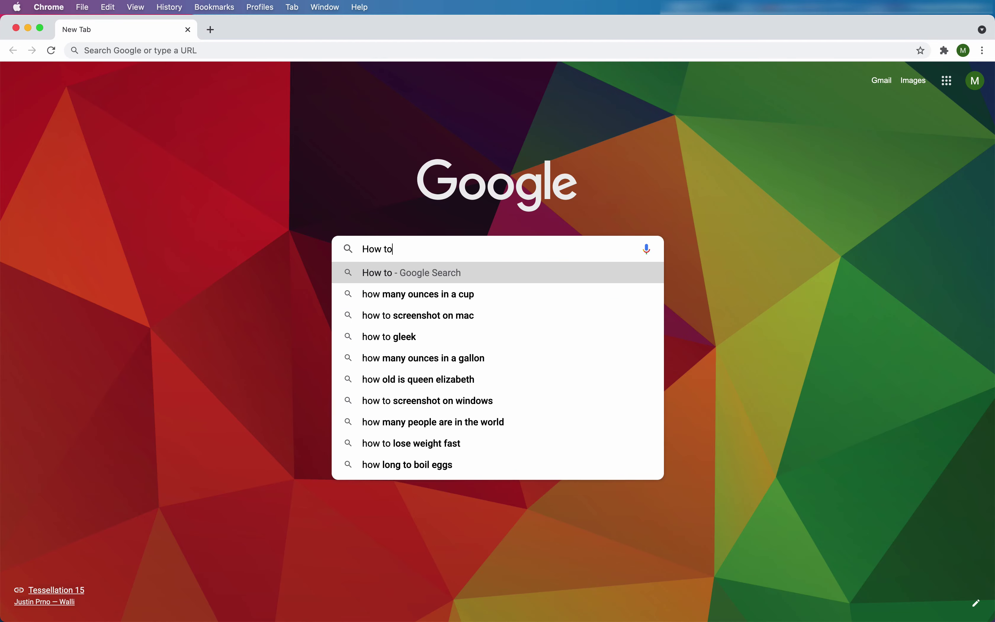
pyautogui.write(' install apigee x')
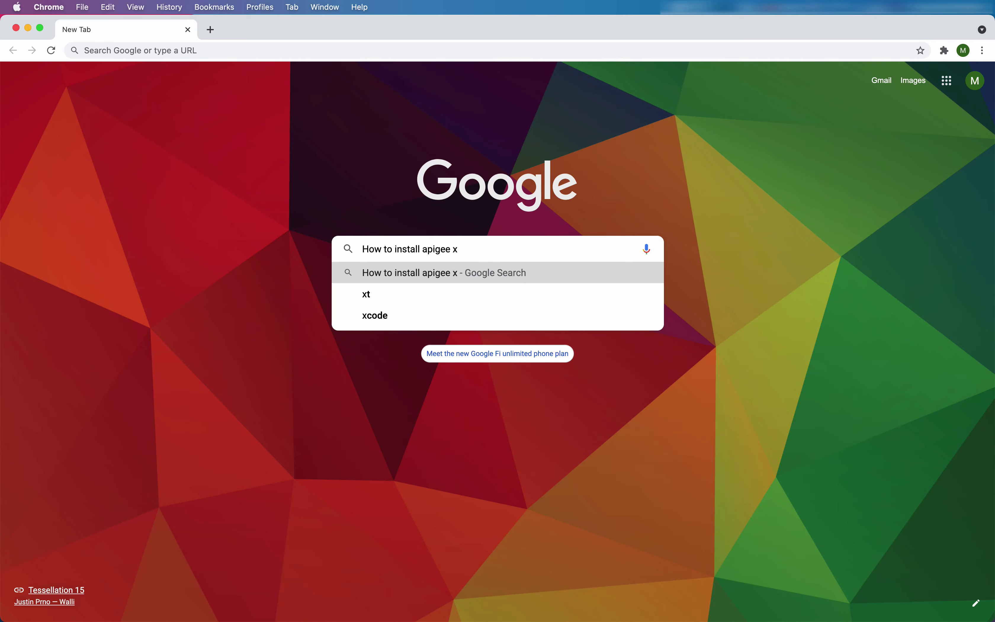
pyautogui.press('Return')
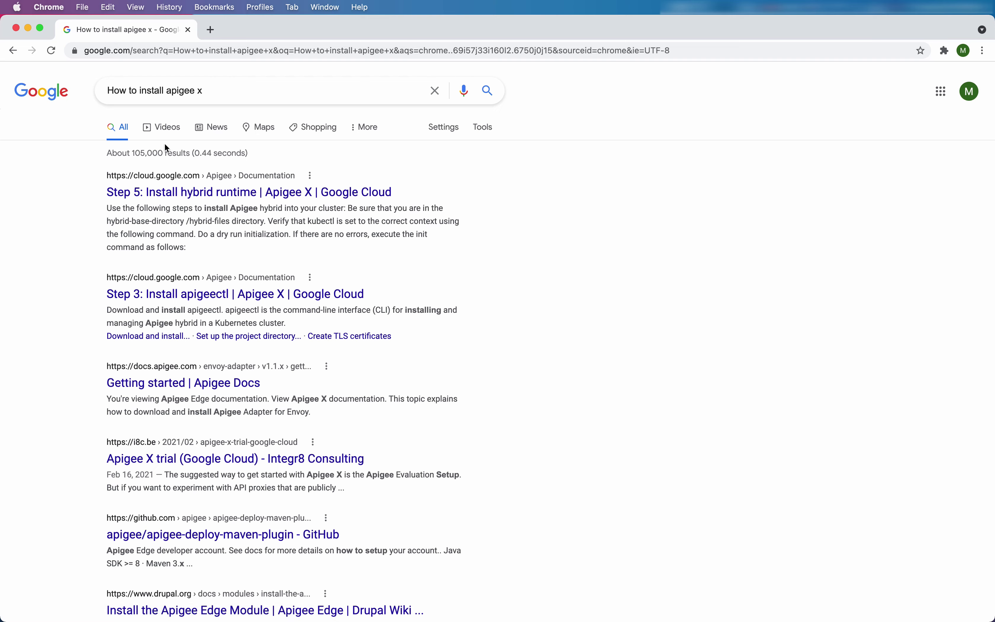
# Open the "Step 5: Install hybrid runtime" search result and look through the documentation's list of guides up to its beginning.
pyautogui.click(163, 199)
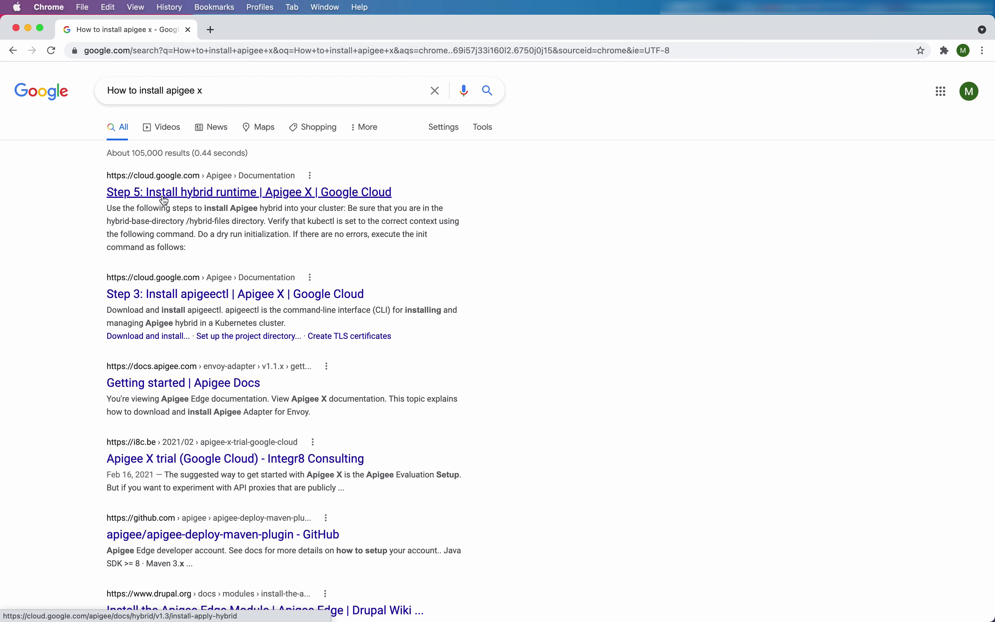
pyautogui.click(196, 199)
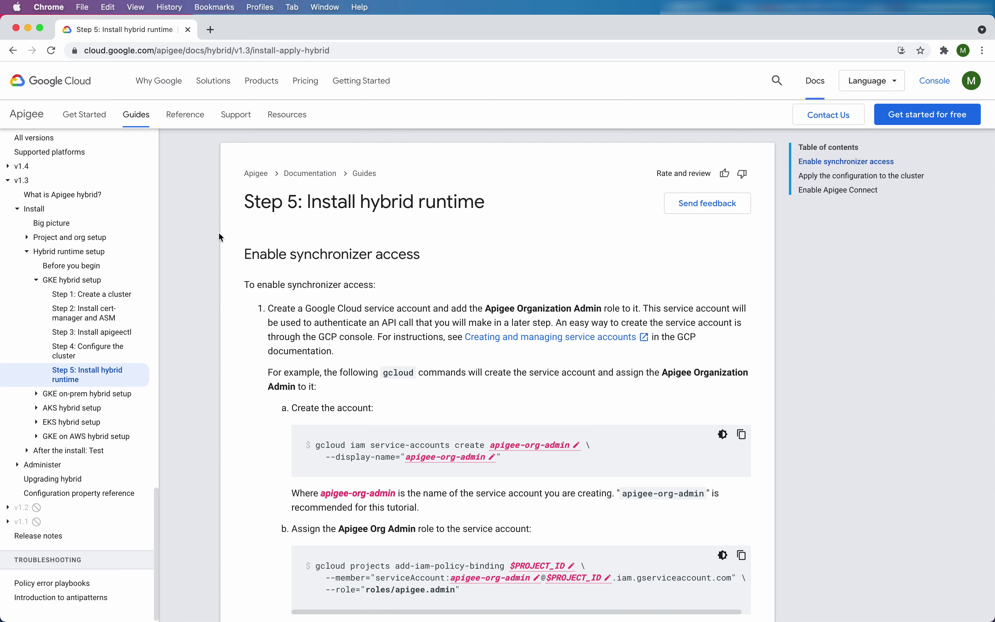
pyautogui.scroll(5, 133, 224)
pyautogui.scroll(15, 131, 232)
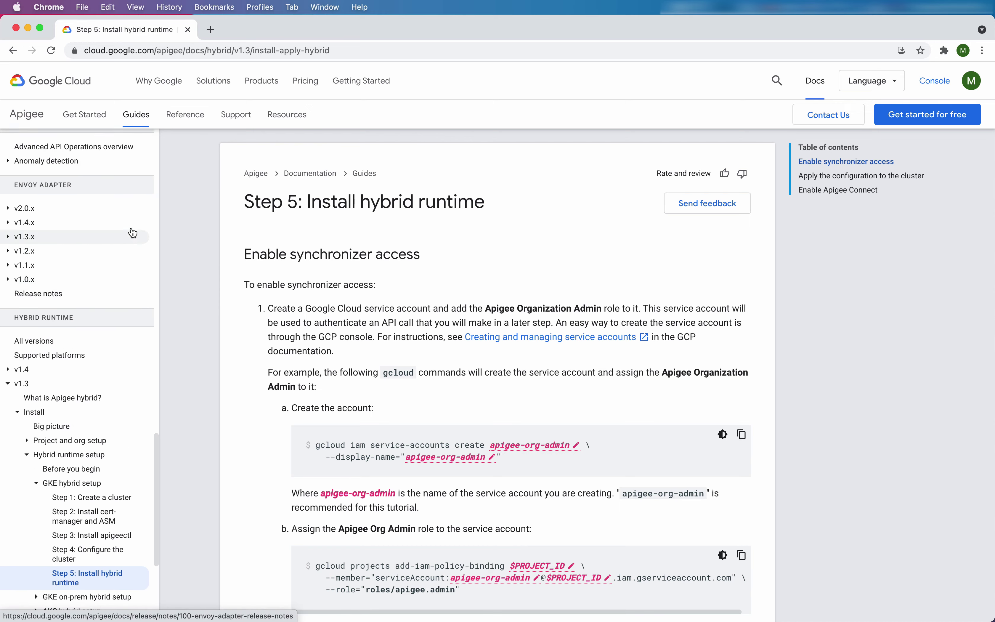
pyautogui.scroll(7, 131, 231)
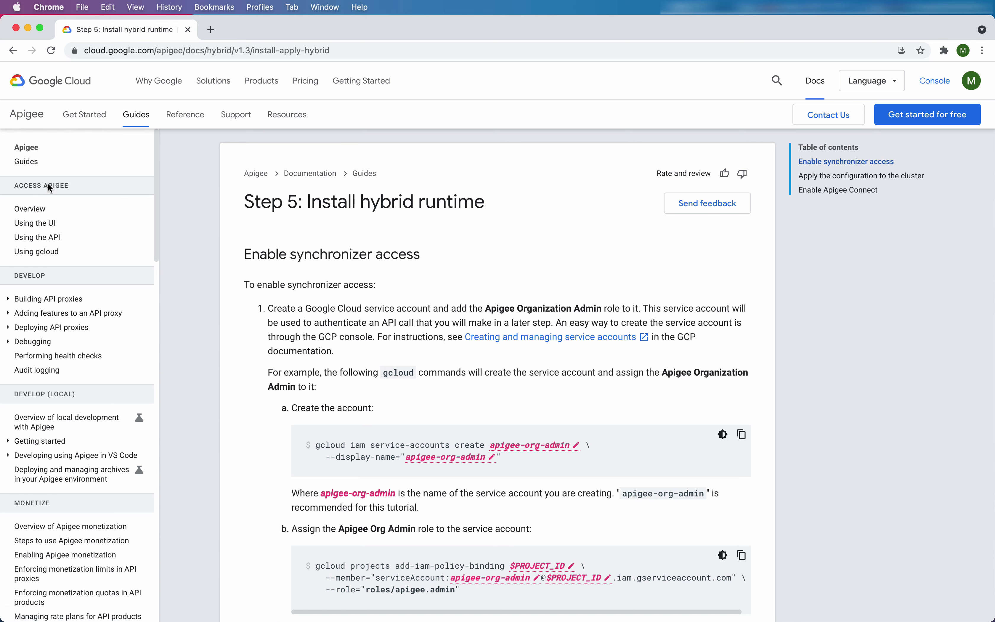
# Shorten the page address to cloud.google.com/apigee/docs and load the Apigee documentation home page.
pyautogui.click(196, 50)
pyautogui.click(162, 52)
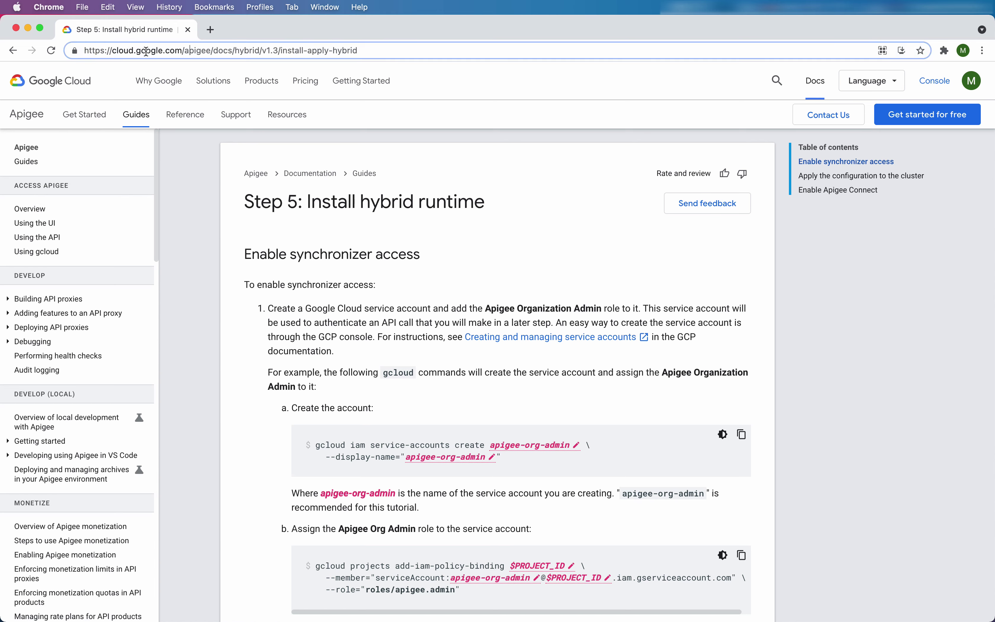
pyautogui.click(246, 50)
pyautogui.moveTo(249, 50); pyautogui.dragTo(468, 79)
pyautogui.press('BackSpace')
pyautogui.press('Return')
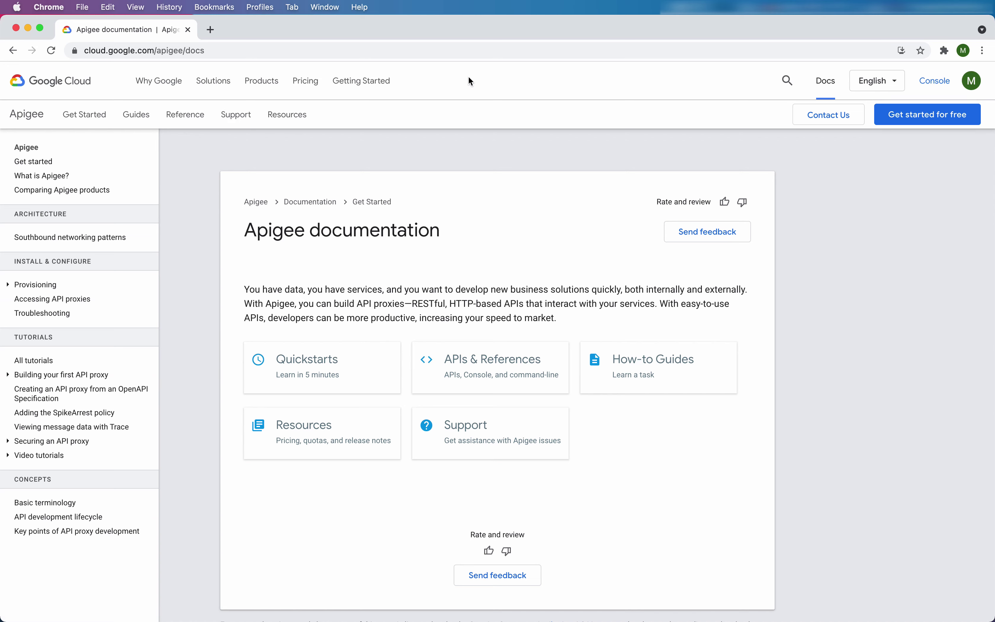
# Go through Quickstarts and Set up & configure to the guide for provisioning an eval org.
pyautogui.click(362, 366)
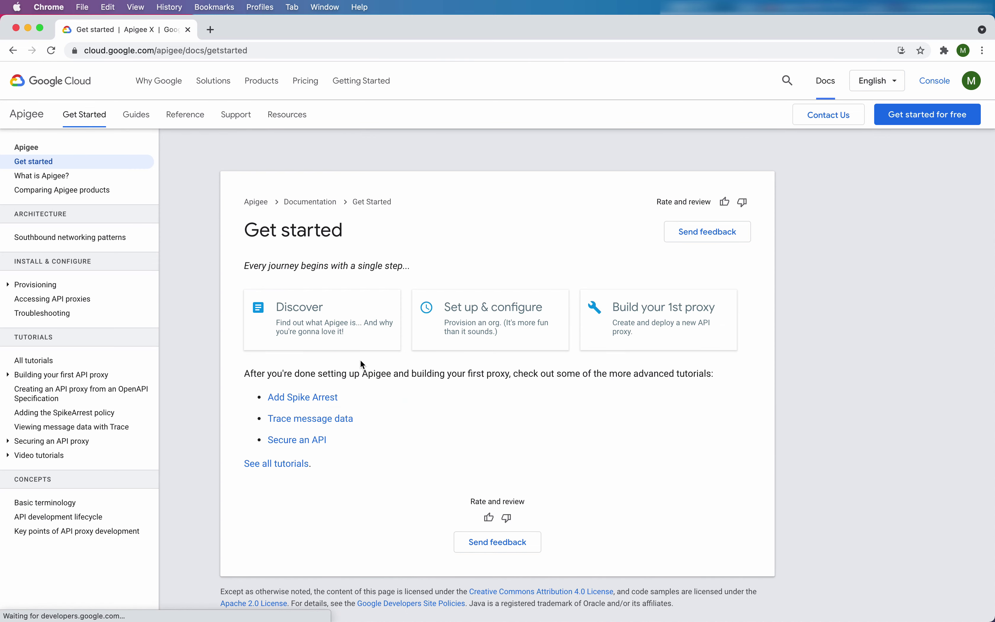
pyautogui.click(462, 321)
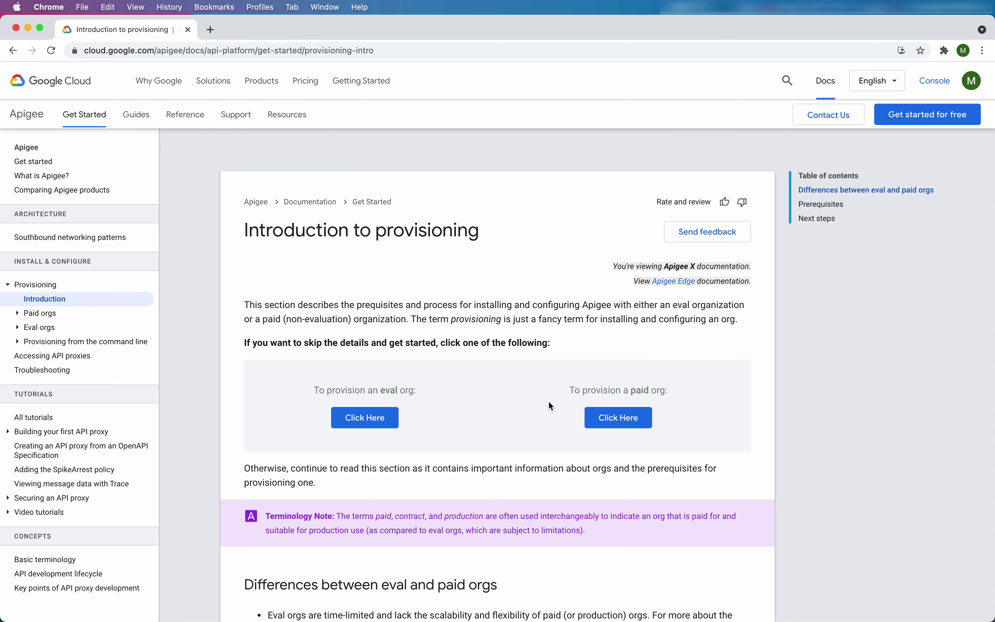
pyautogui.scroll(-1, 512, 403)
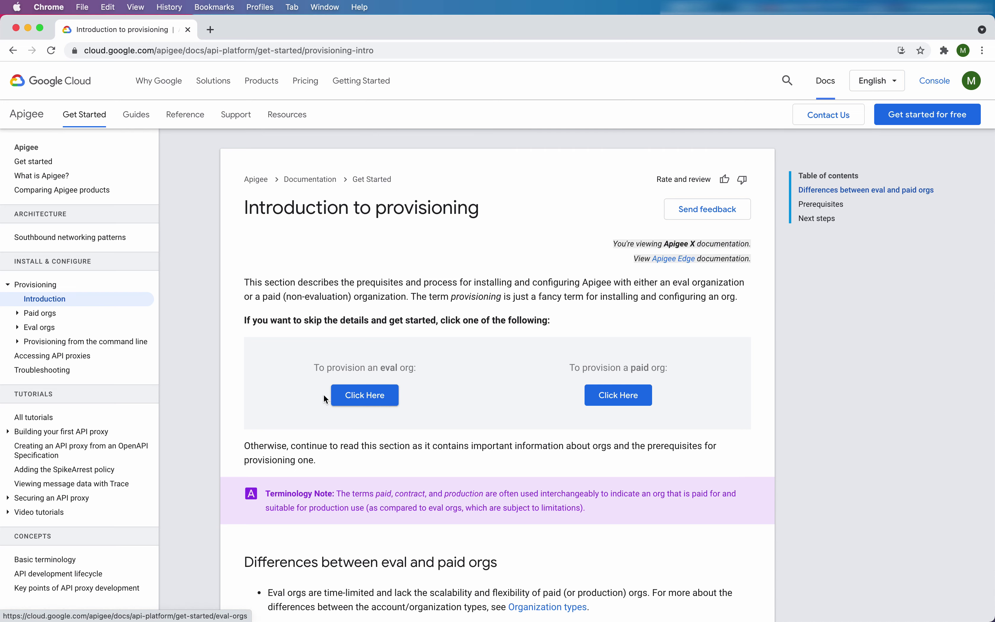
pyautogui.scroll(-1, 406, 402)
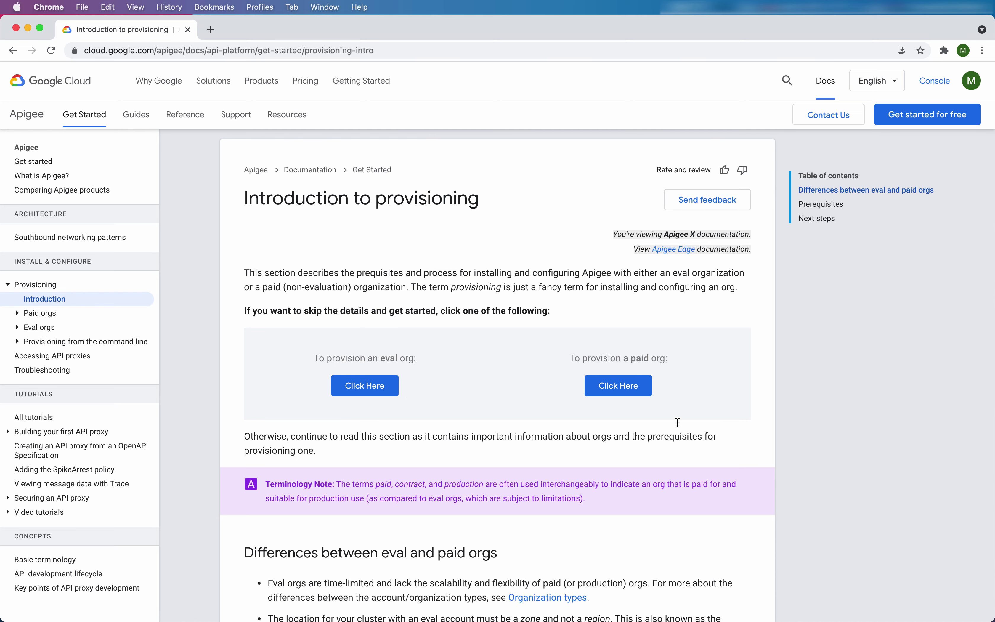
pyautogui.tripleClick(599, 357)
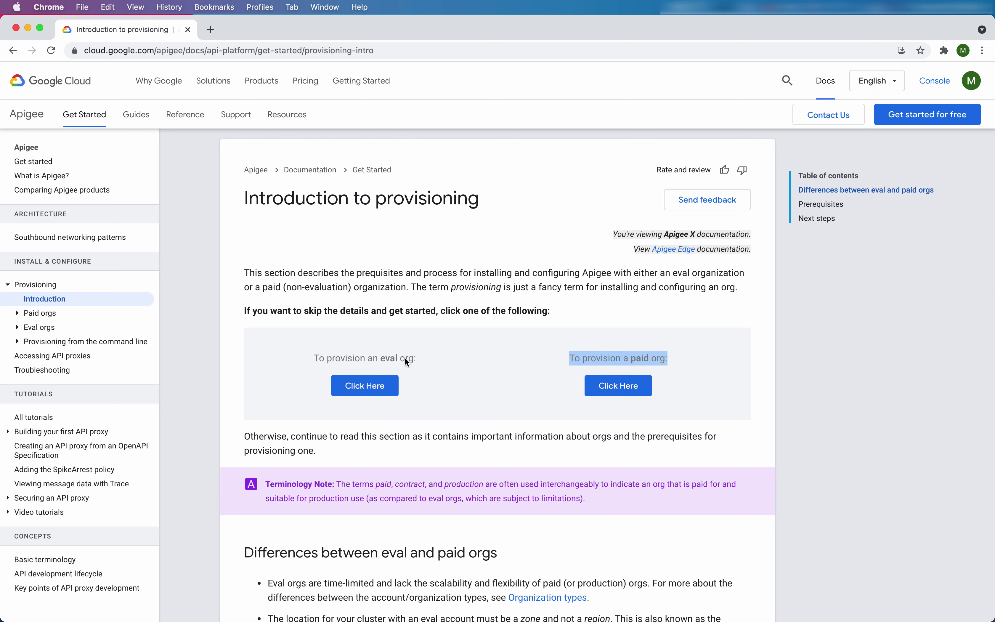
pyautogui.click(379, 389)
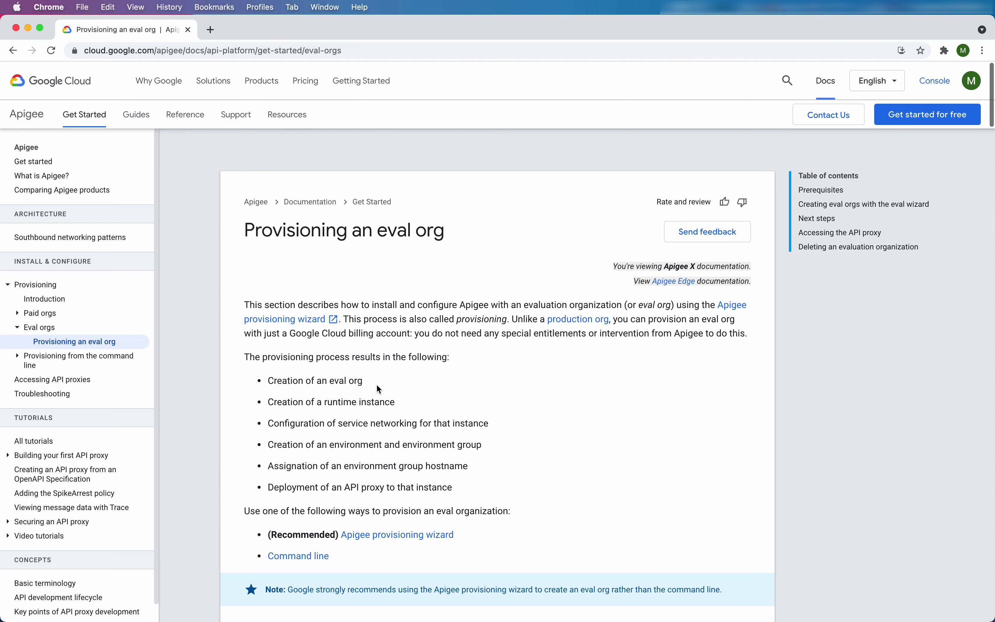
# Examine the list of what the eval org provisioning process creates, from the runtime instance to the API proxy deployment.
pyautogui.scroll(-3, 379, 388)
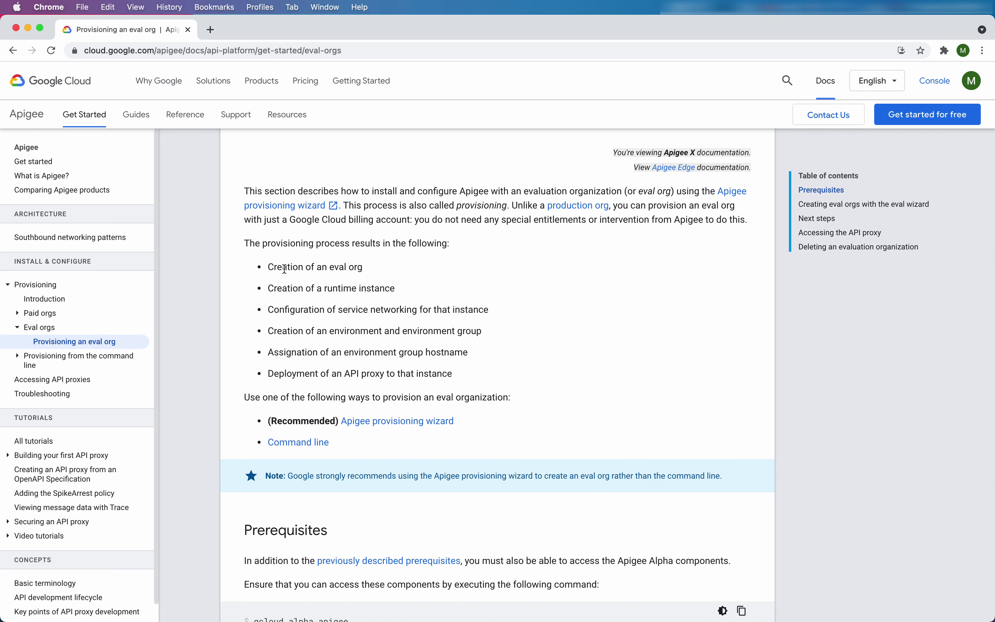
pyautogui.tripleClick(323, 287)
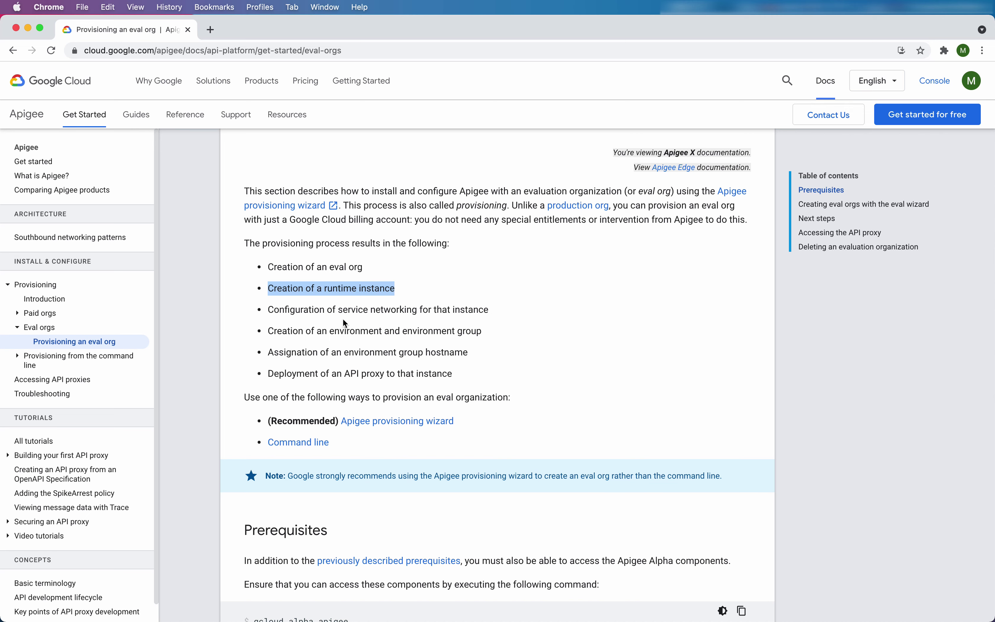
pyautogui.tripleClick(346, 311)
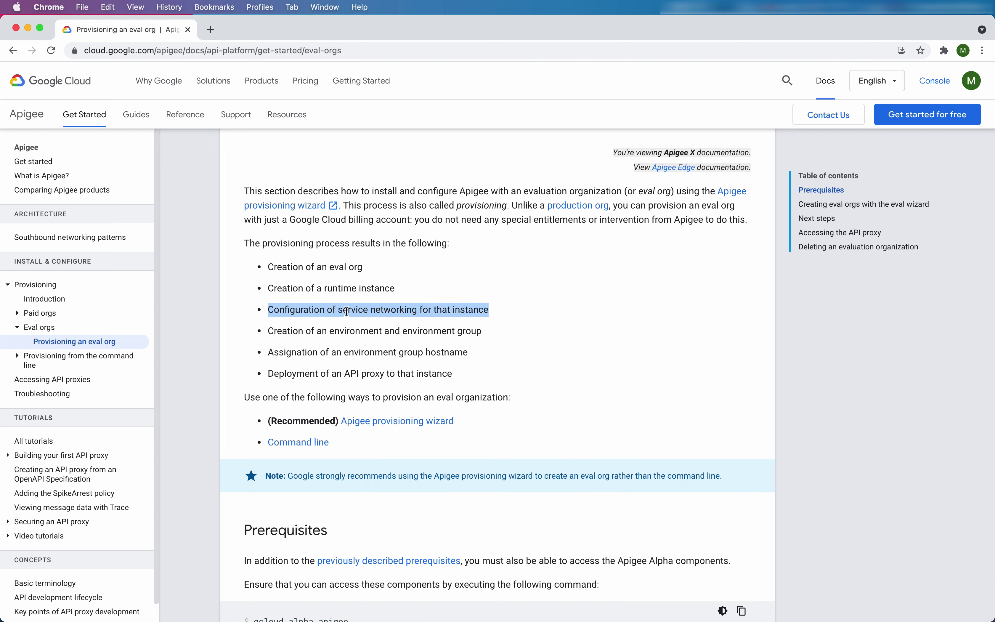
pyautogui.tripleClick(350, 334)
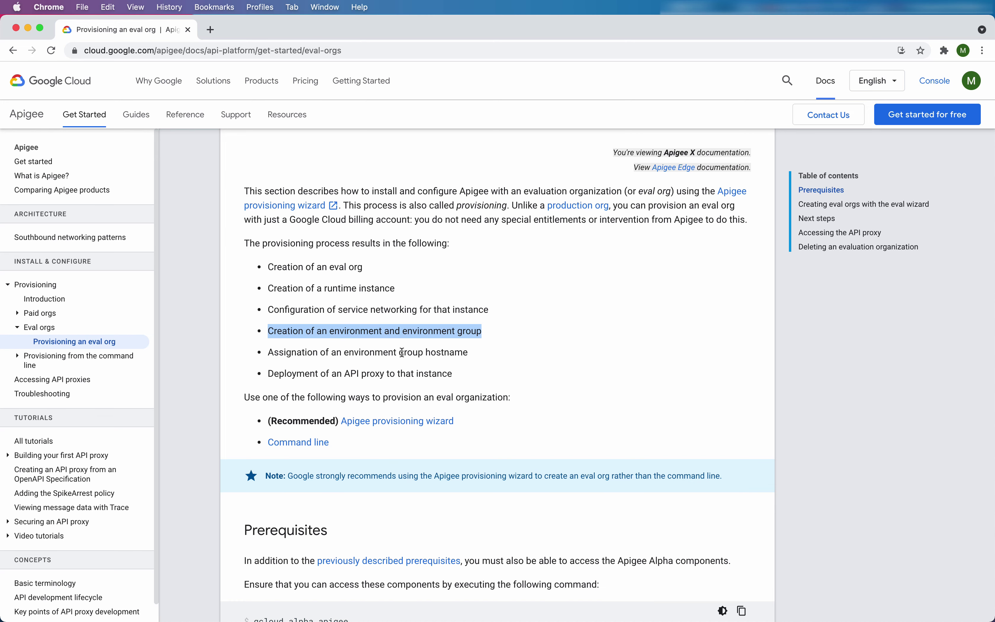
pyautogui.scroll(1, 415, 344)
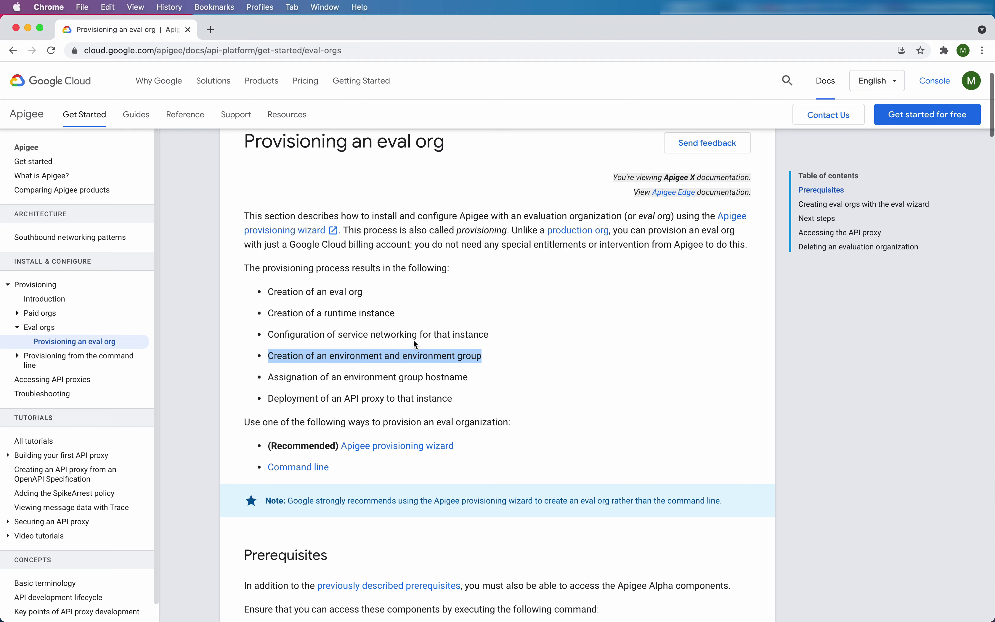
pyautogui.scroll(-1, 415, 344)
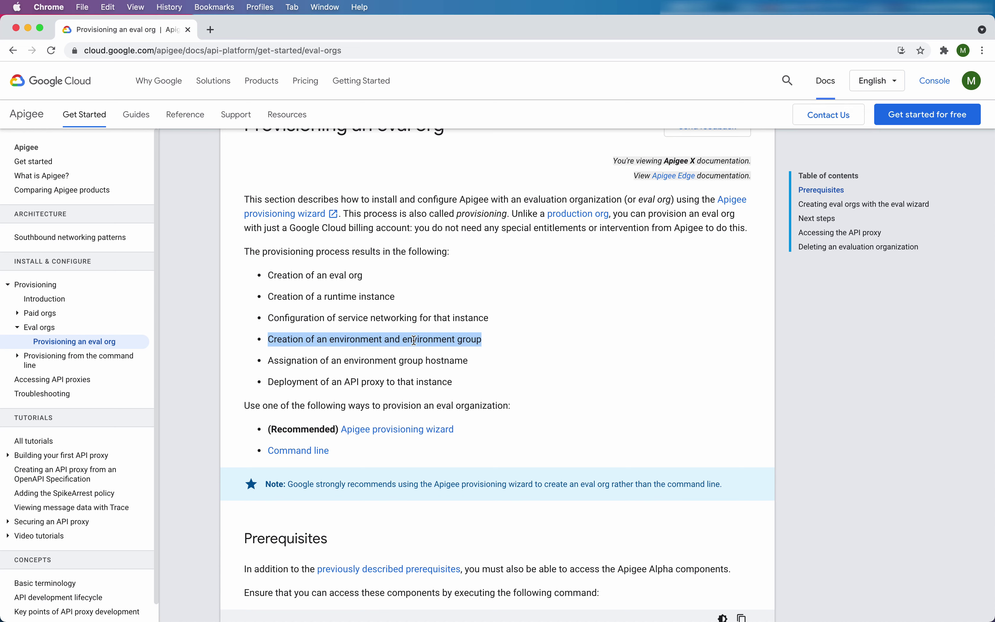
pyautogui.doubleClick(346, 361)
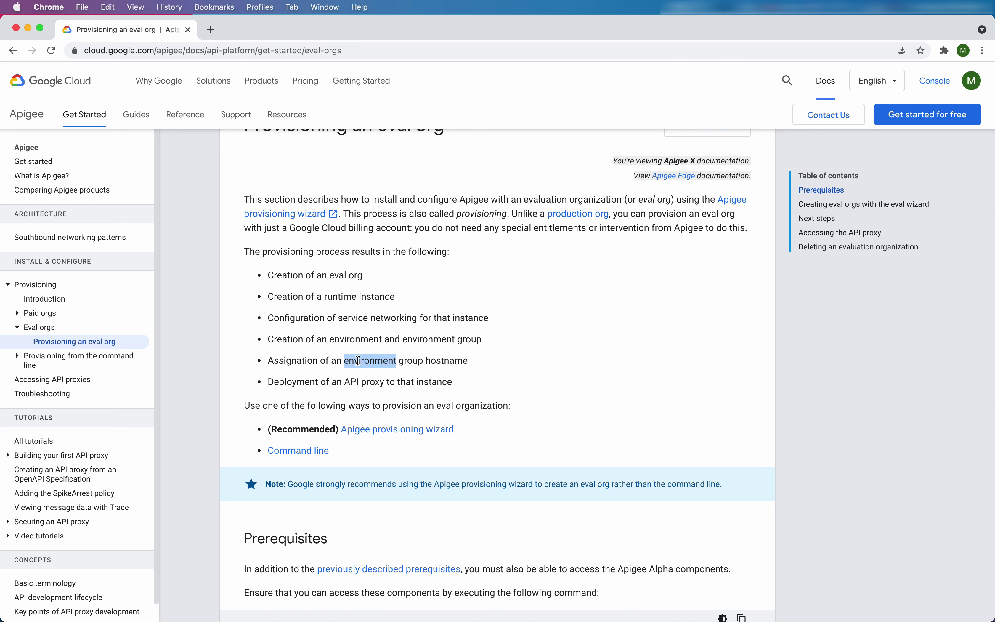
pyautogui.tripleClick(358, 361)
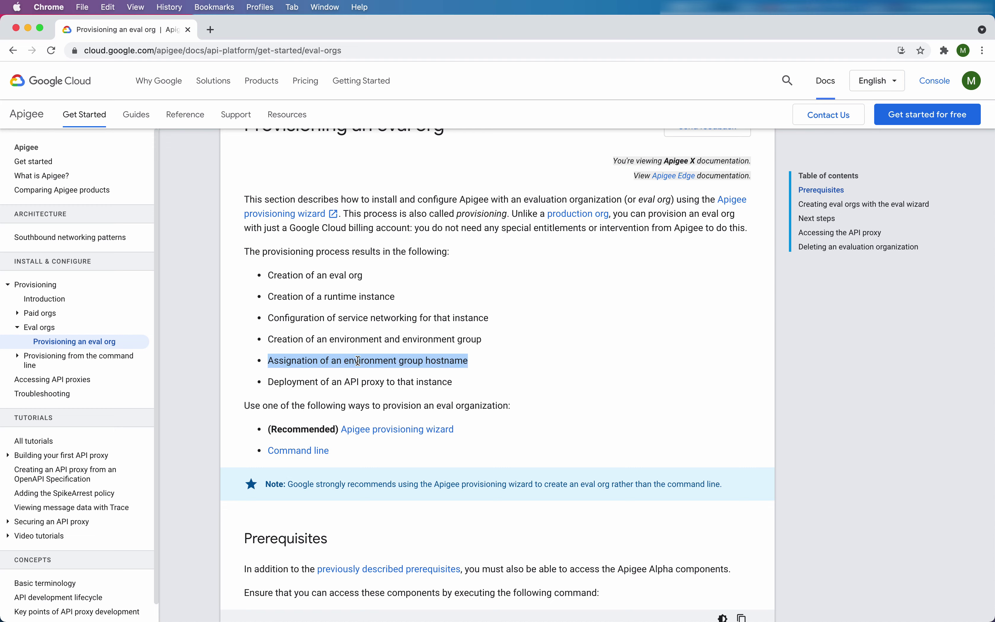
pyautogui.tripleClick(354, 383)
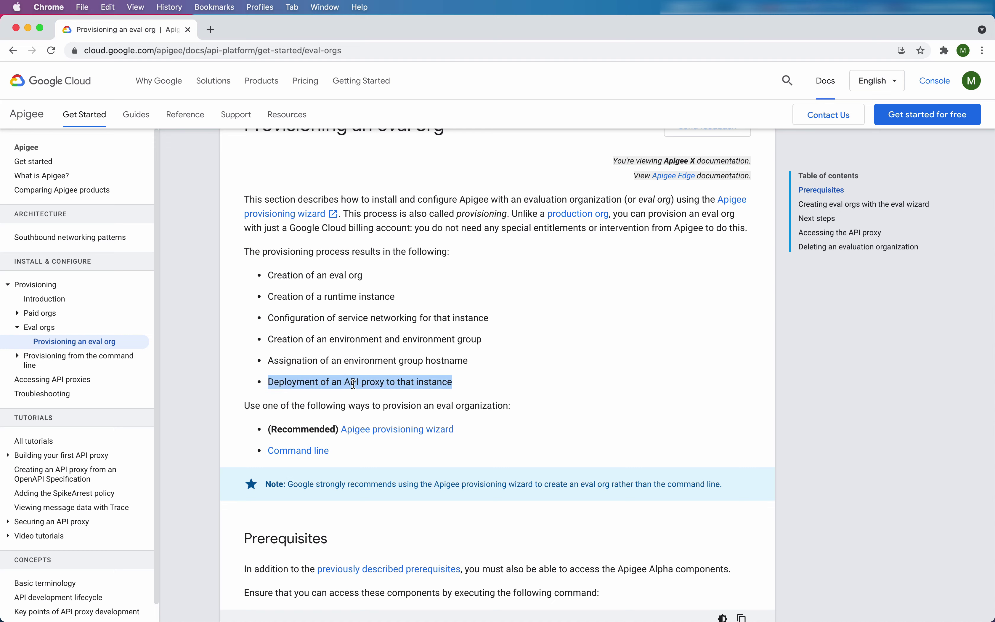
pyautogui.click(432, 385)
pyautogui.moveTo(452, 384); pyautogui.dragTo(256, 383)
pyautogui.doubleClick(423, 385)
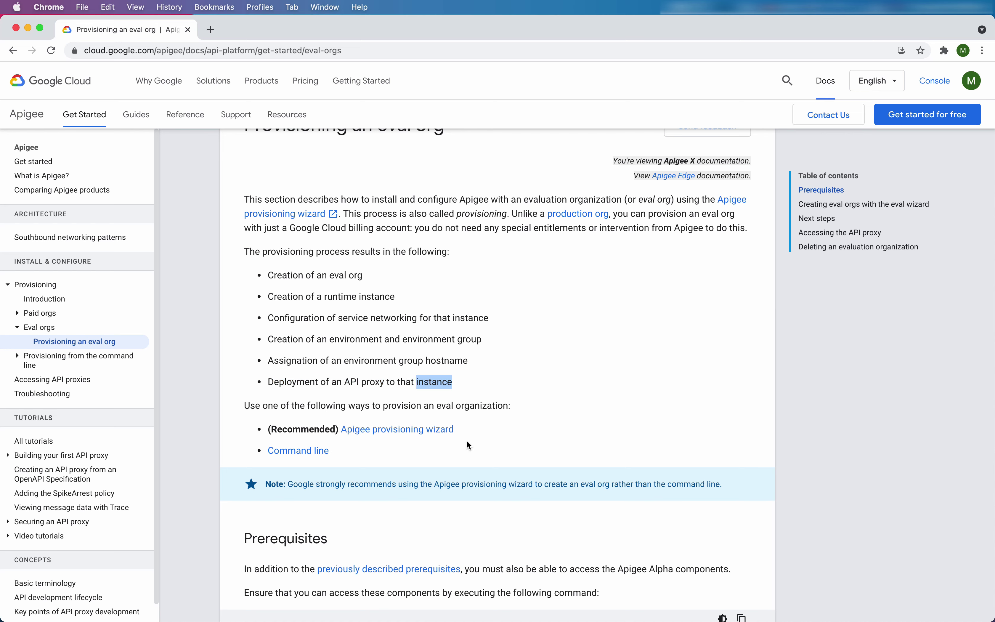
# Open the previously described prerequisites from the Prerequisites section and review the Google Cloud billing account requirement.
pyautogui.scroll(-6, 481, 459)
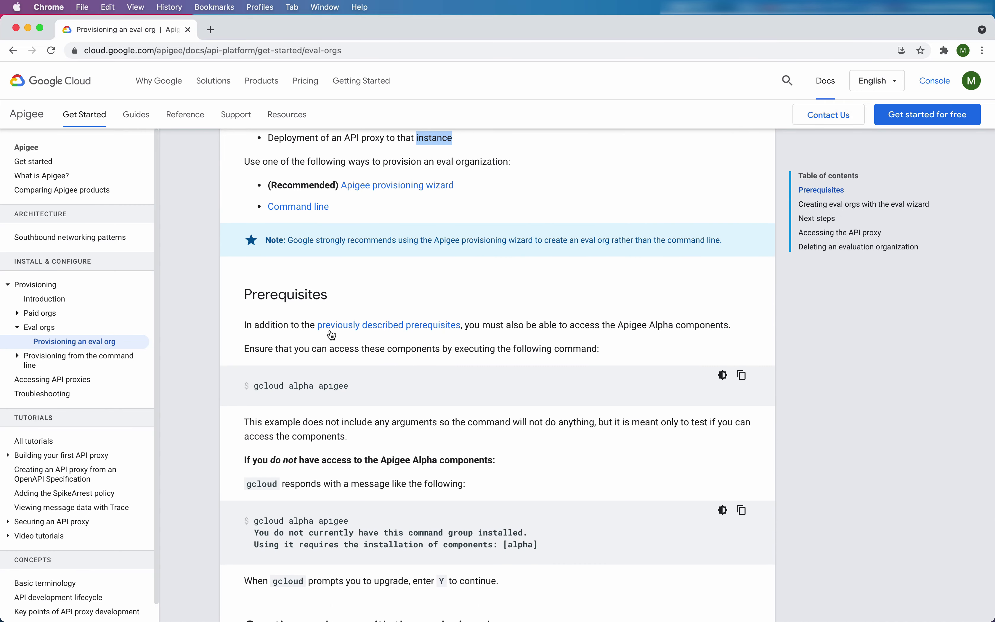
pyautogui.click(380, 325)
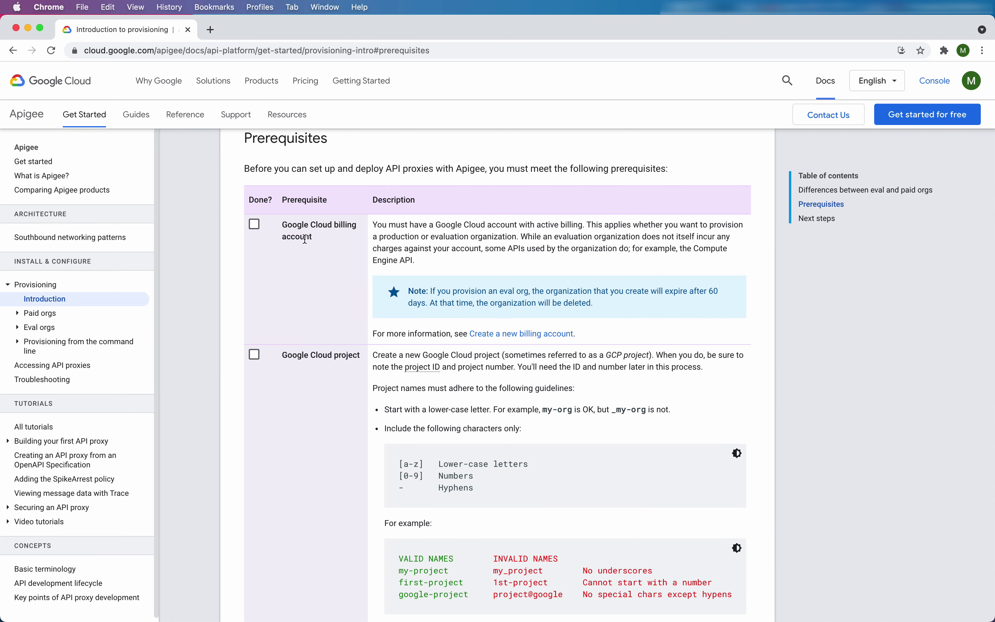
pyautogui.scroll(-2, 279, 284)
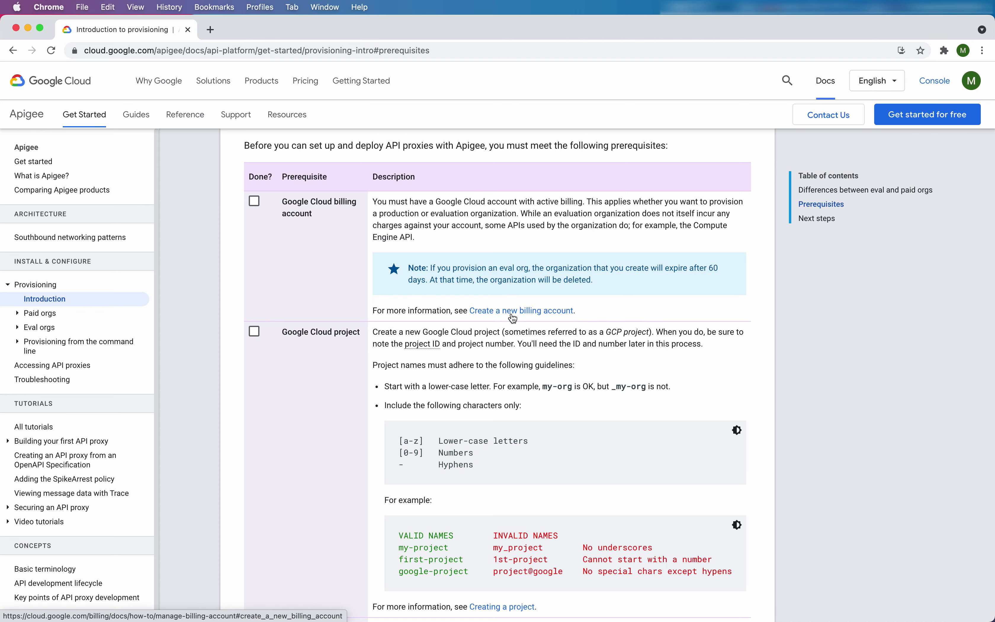
pyautogui.scroll(2, 513, 319)
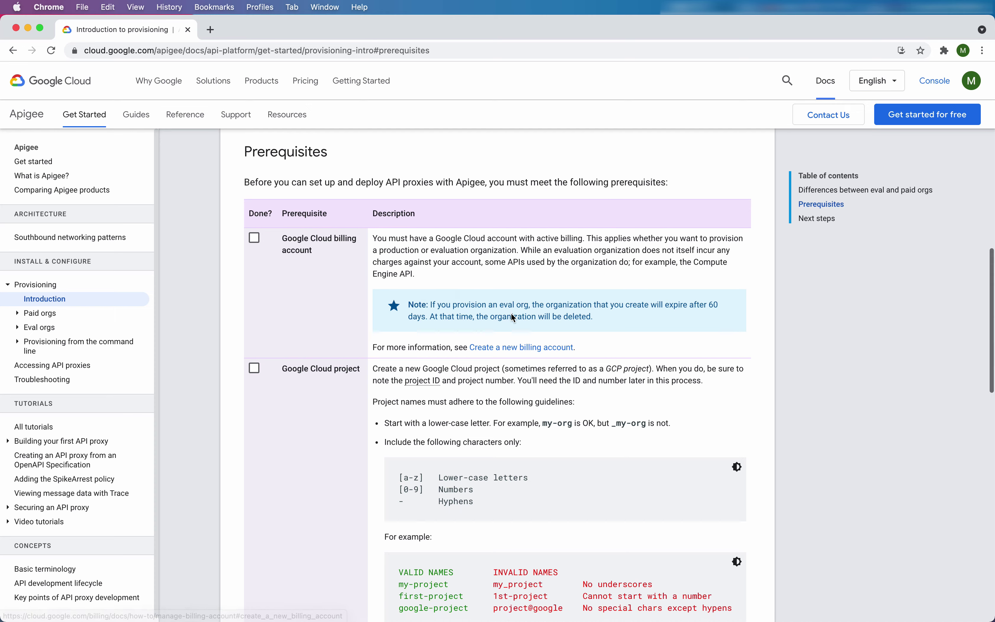
# Open the "Create a new billing account" instructions in a new tab, review the creation steps, and close that tab.
pyautogui.rightClick(495, 346)
pyautogui.click(514, 351)
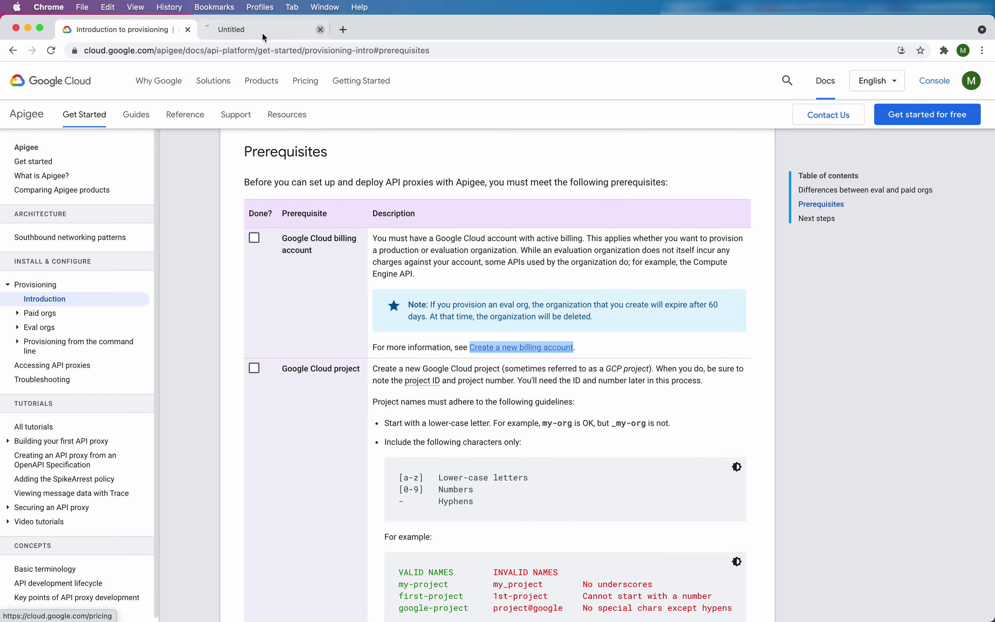
pyautogui.click(250, 30)
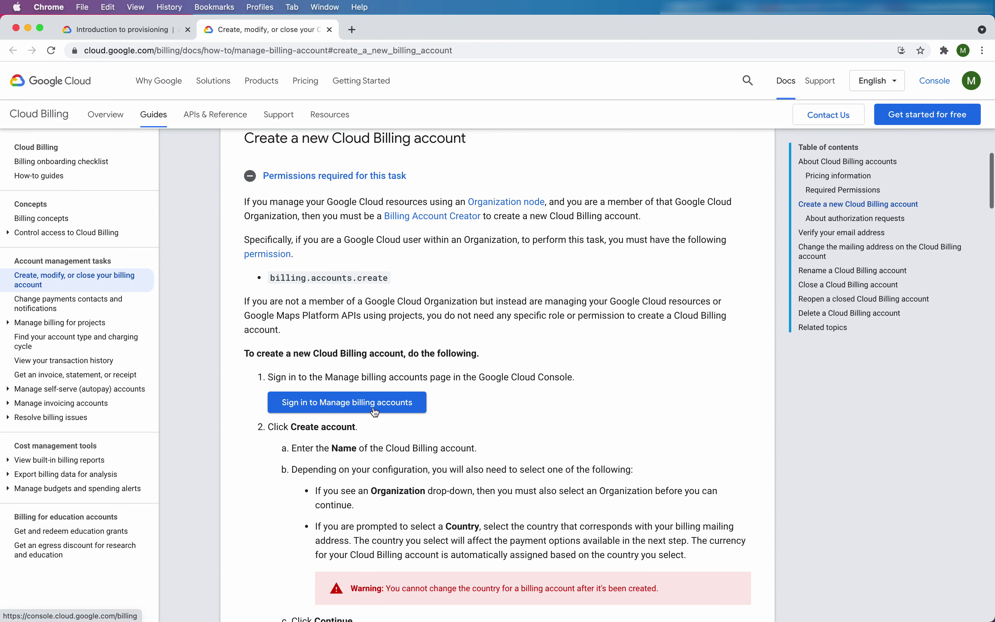
pyautogui.scroll(-3, 440, 422)
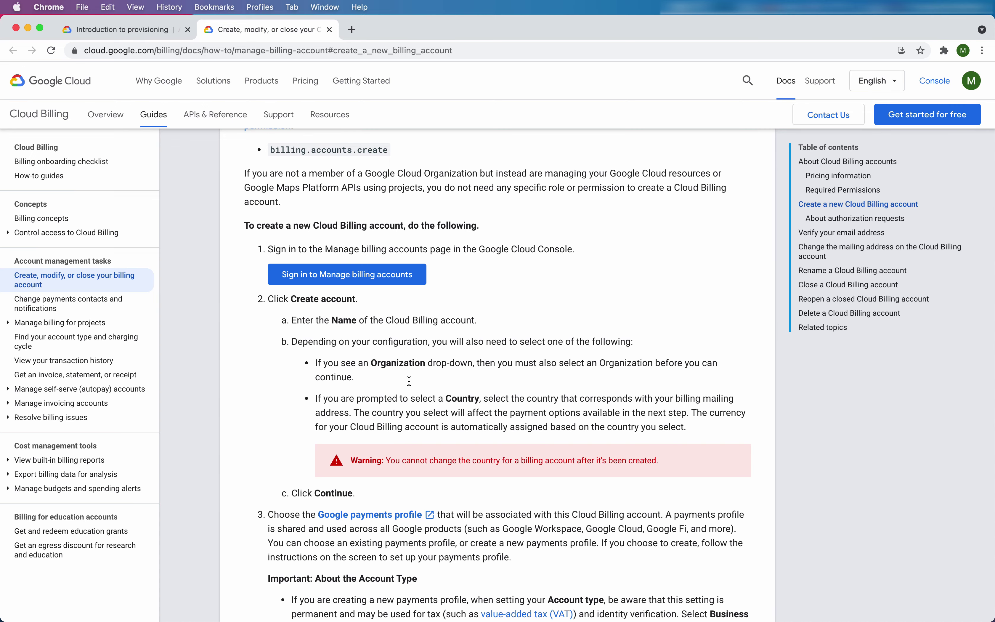
pyautogui.click(331, 31)
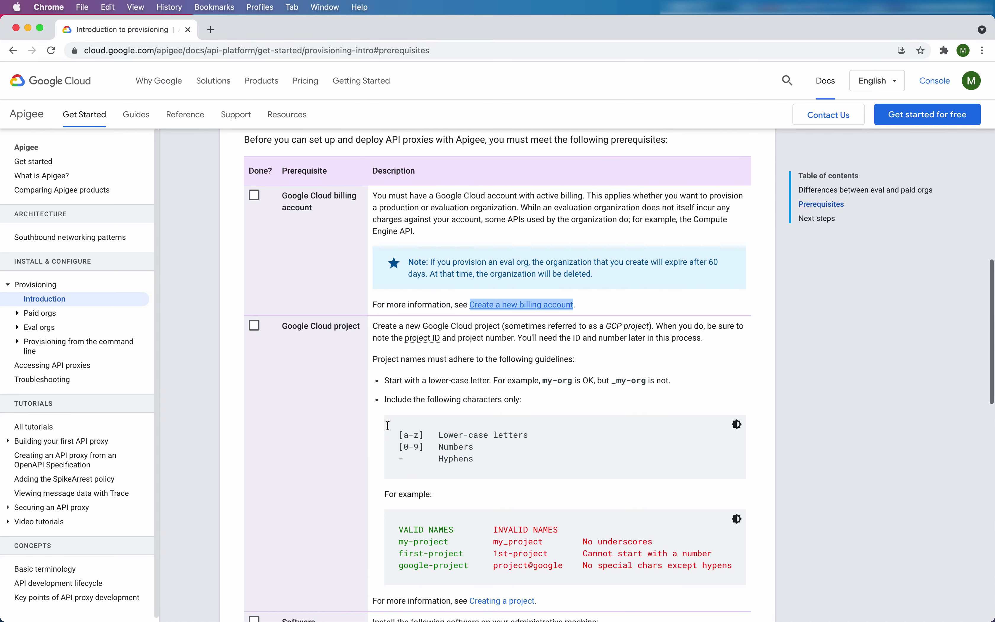
# Review the Google Cloud project and Software prerequisites, including the project naming guidelines and the valid and invalid name examples.
pyautogui.tripleClick(322, 309)
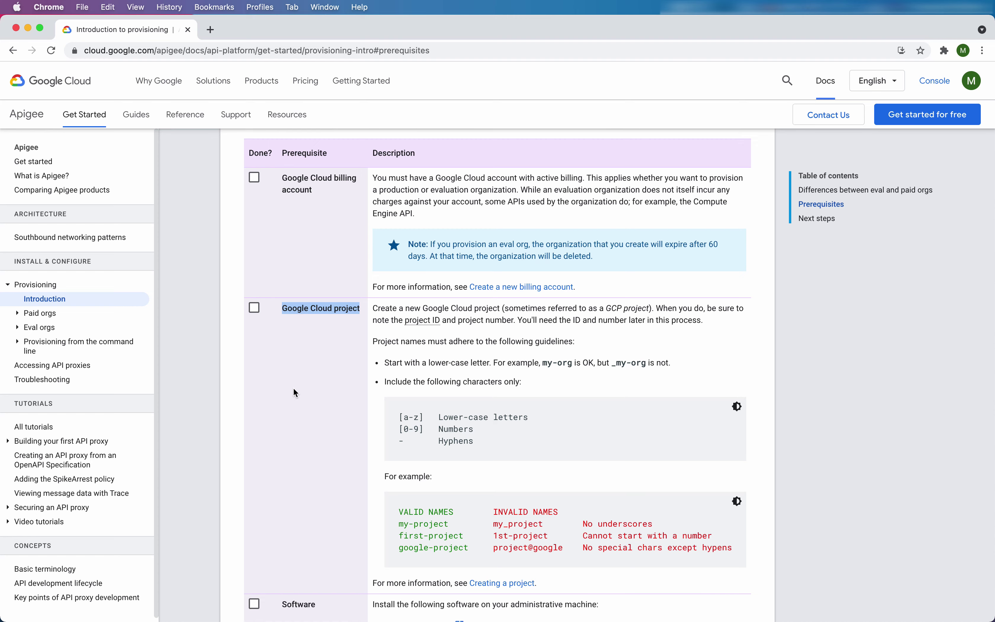
pyautogui.scroll(-3, 293, 389)
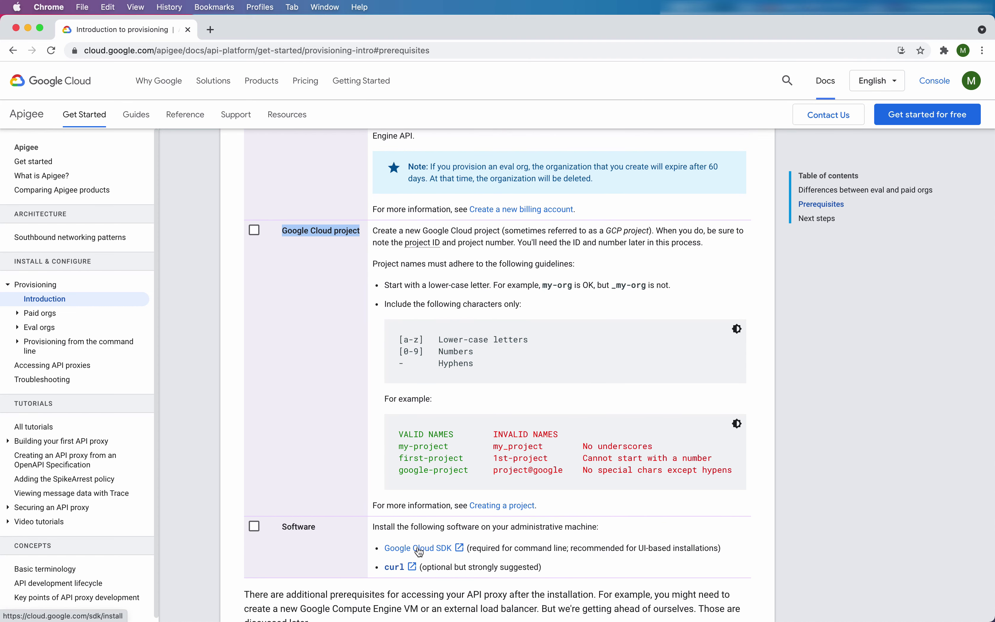
pyautogui.scroll(-2, 504, 558)
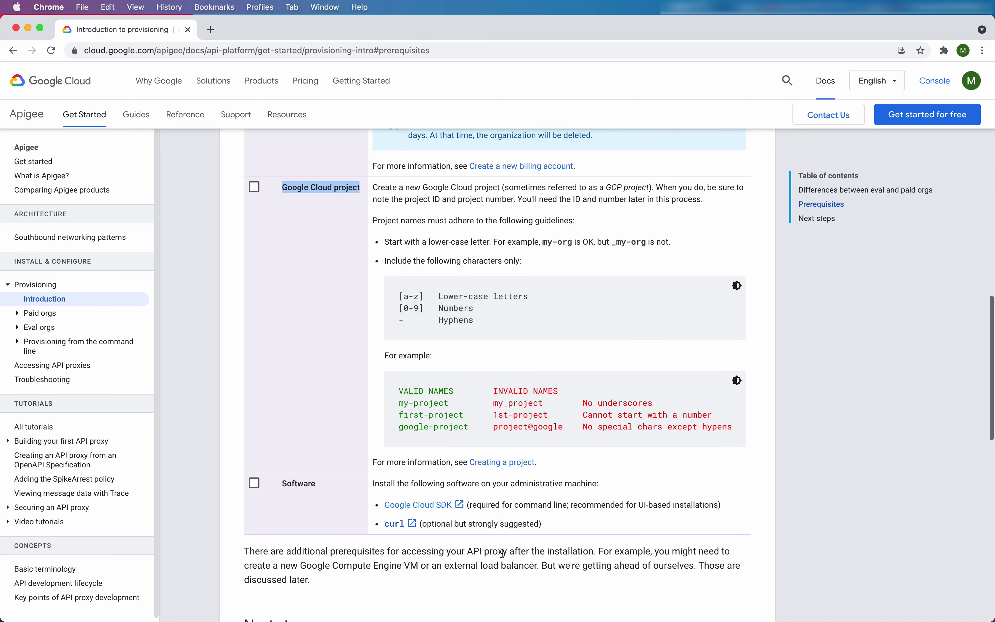
pyautogui.scroll(-4, 503, 554)
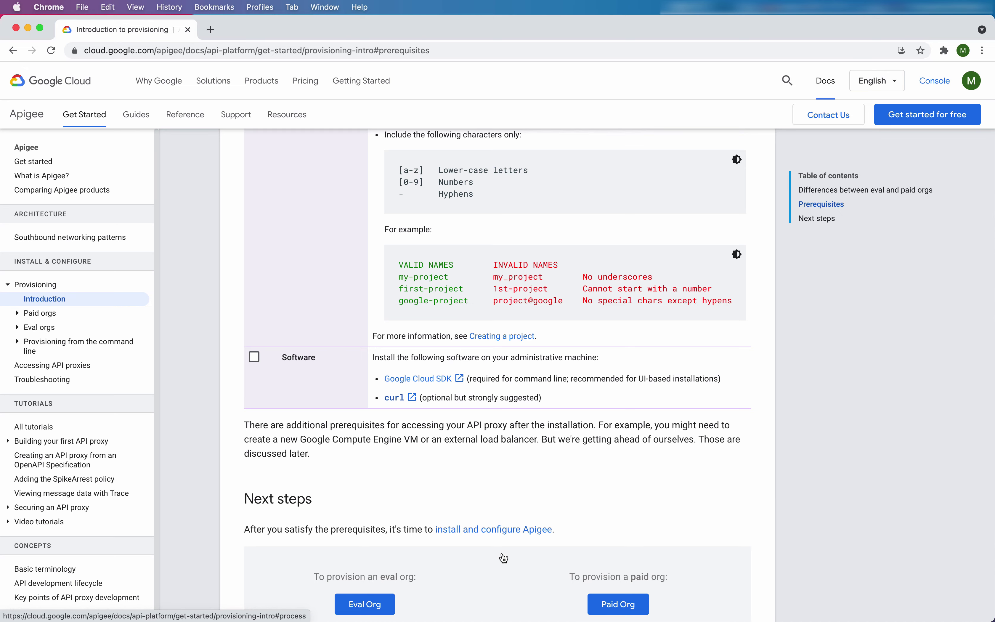
pyautogui.scroll(10, 502, 553)
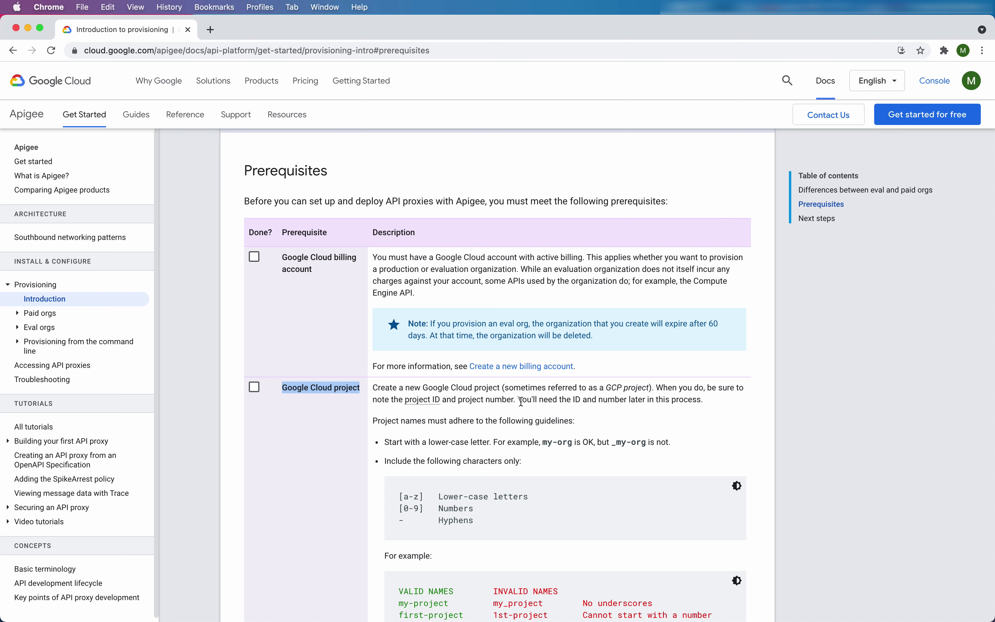
pyautogui.scroll(-2, 666, 410)
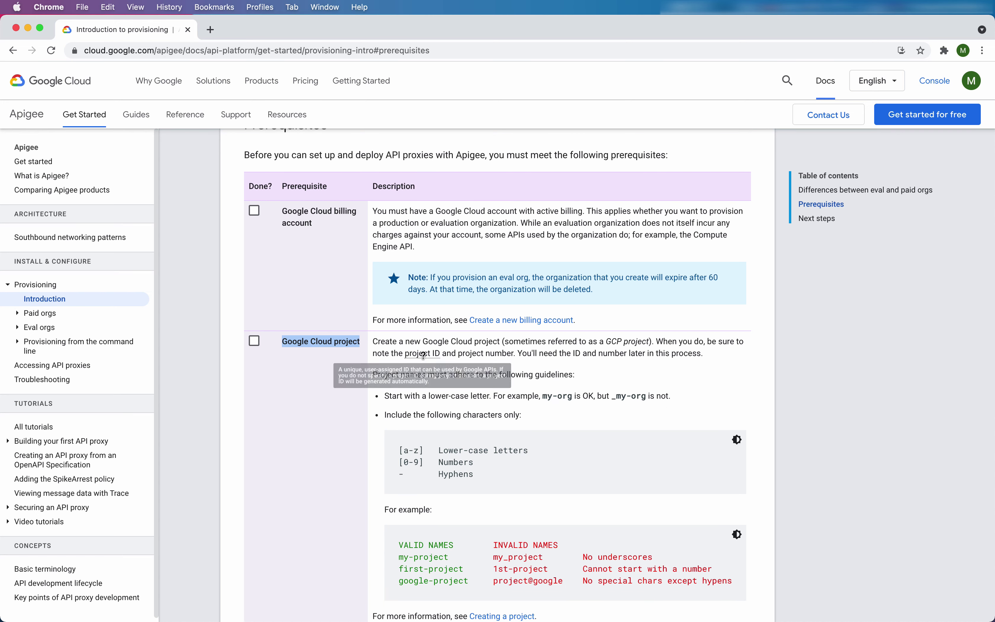
pyautogui.scroll(-3, 496, 403)
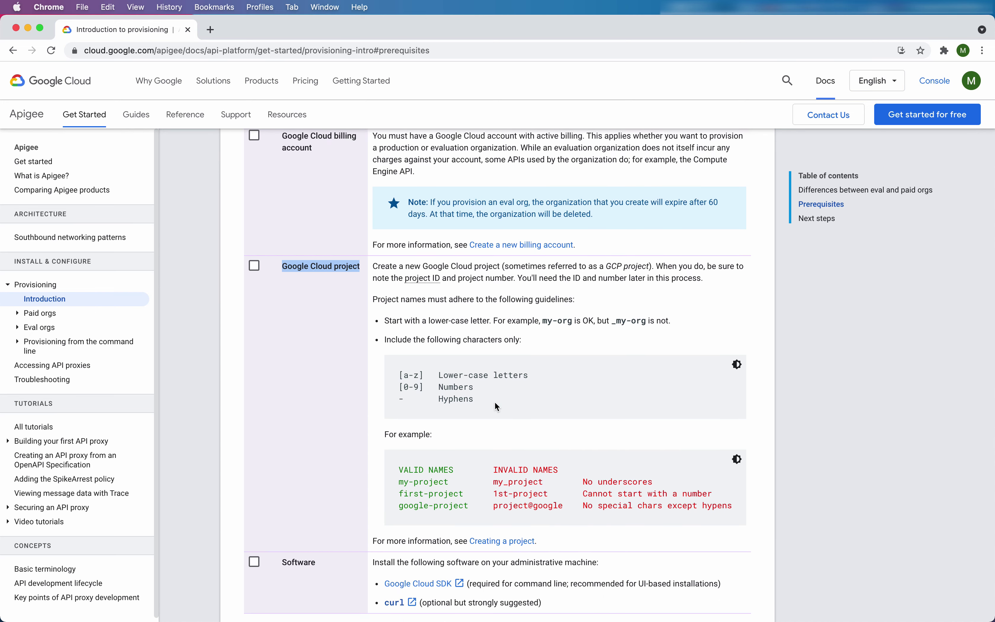
pyautogui.scroll(-1, 494, 402)
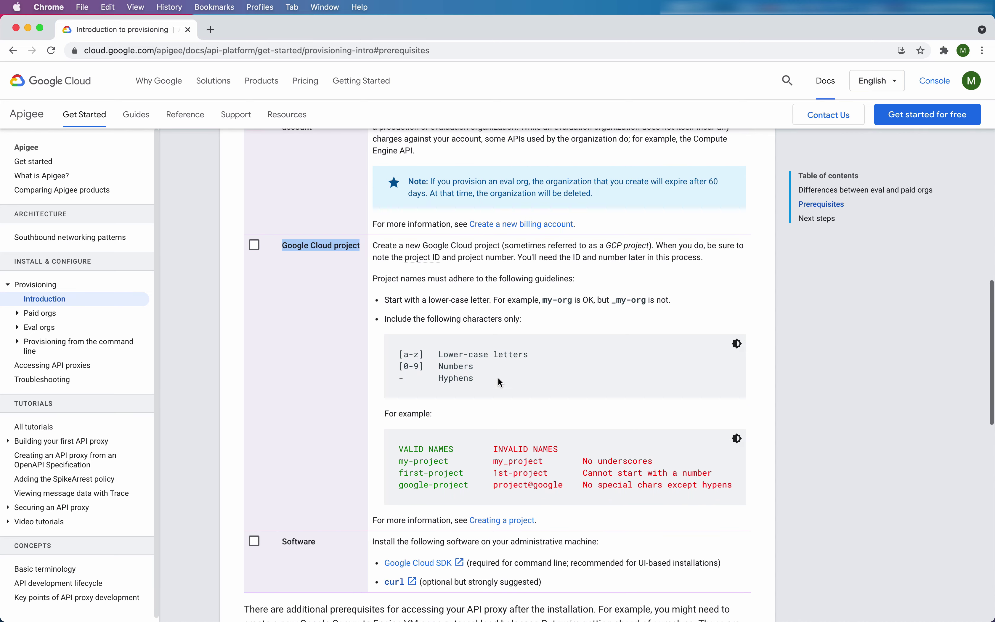
pyautogui.scroll(-4, 502, 368)
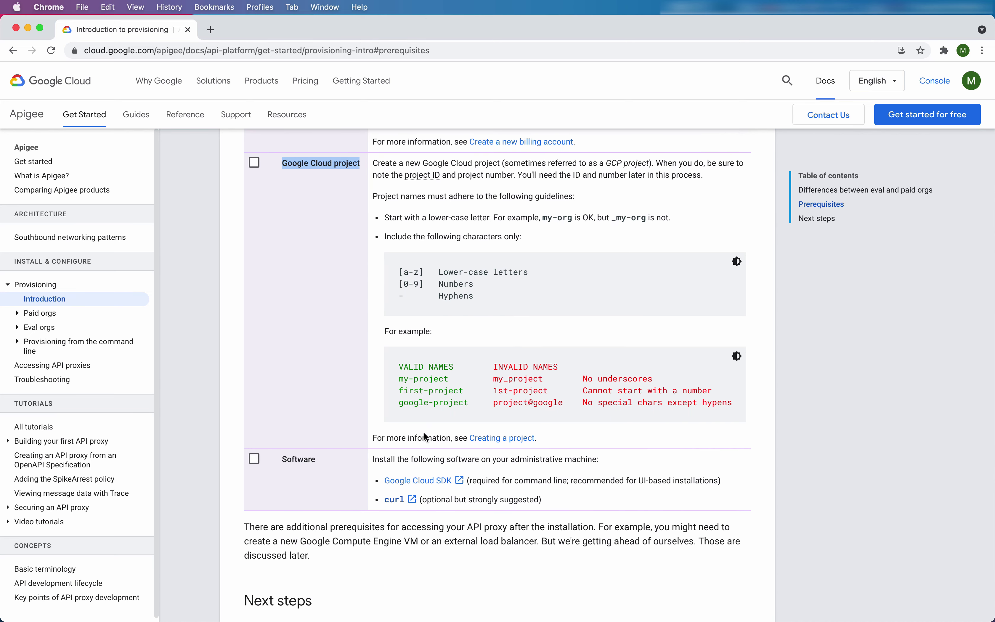
# Open the "Creating a project" instructions in a new tab and review the Console steps for creating a project.
pyautogui.rightClick(494, 437)
pyautogui.click(507, 444)
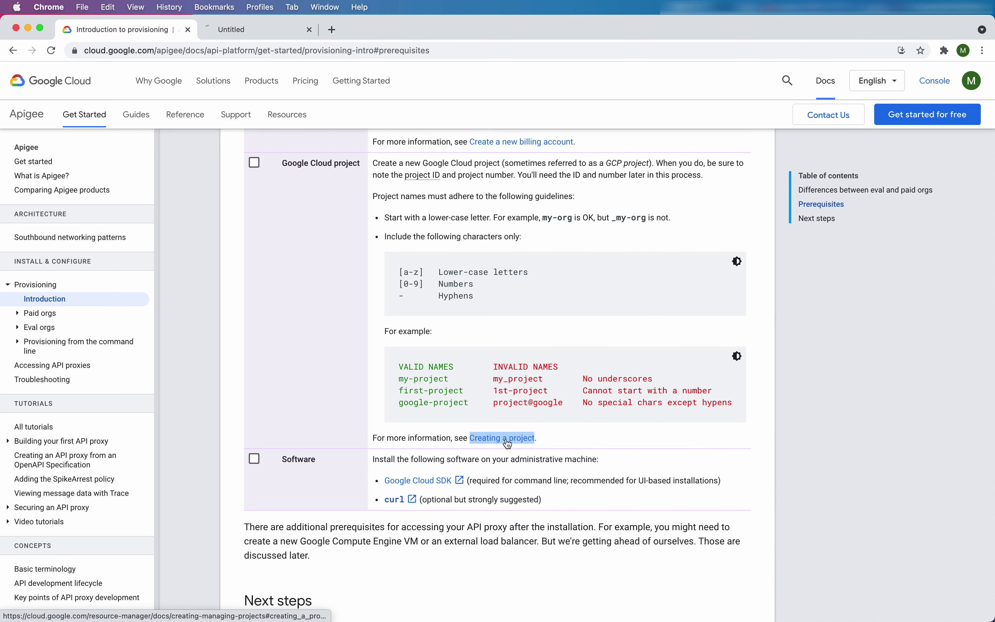
pyautogui.click(283, 32)
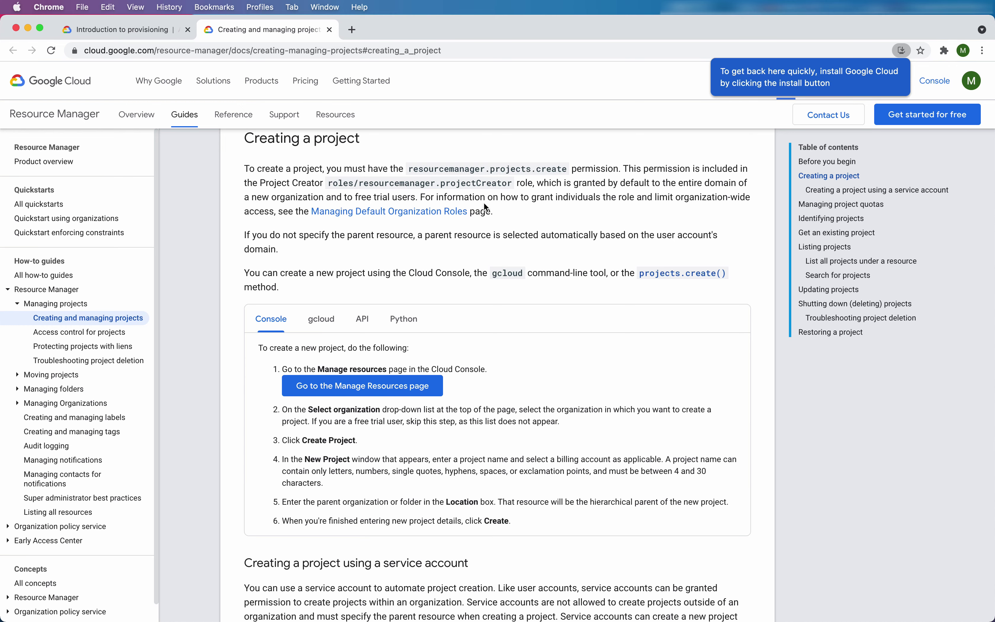
pyautogui.scroll(-3, 449, 373)
pyautogui.scroll(-2, 449, 373)
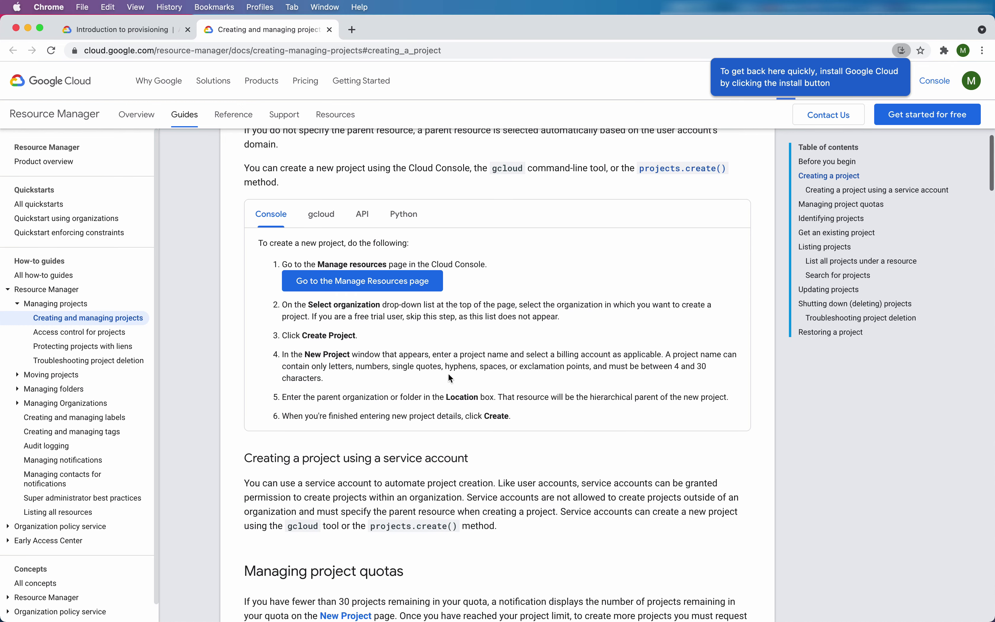
pyautogui.scroll(-3, 449, 378)
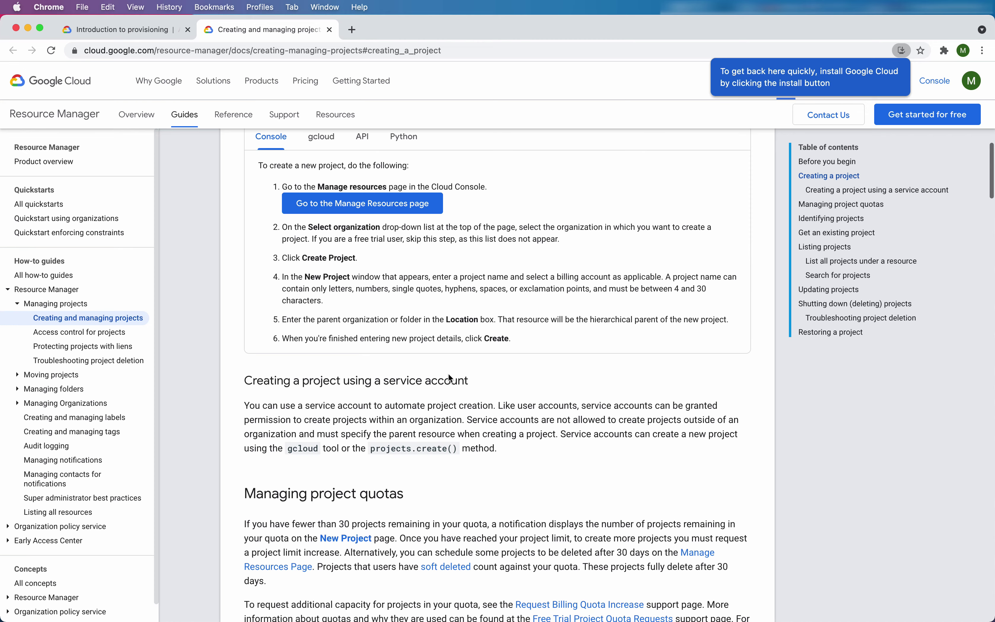
pyautogui.scroll(8, 448, 374)
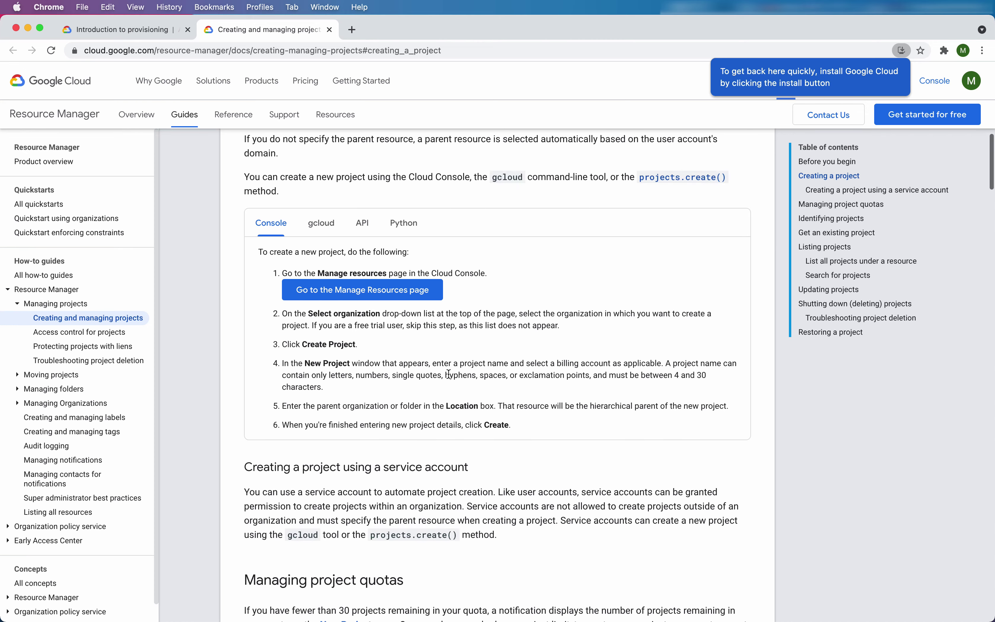
pyautogui.scroll(-1, 449, 373)
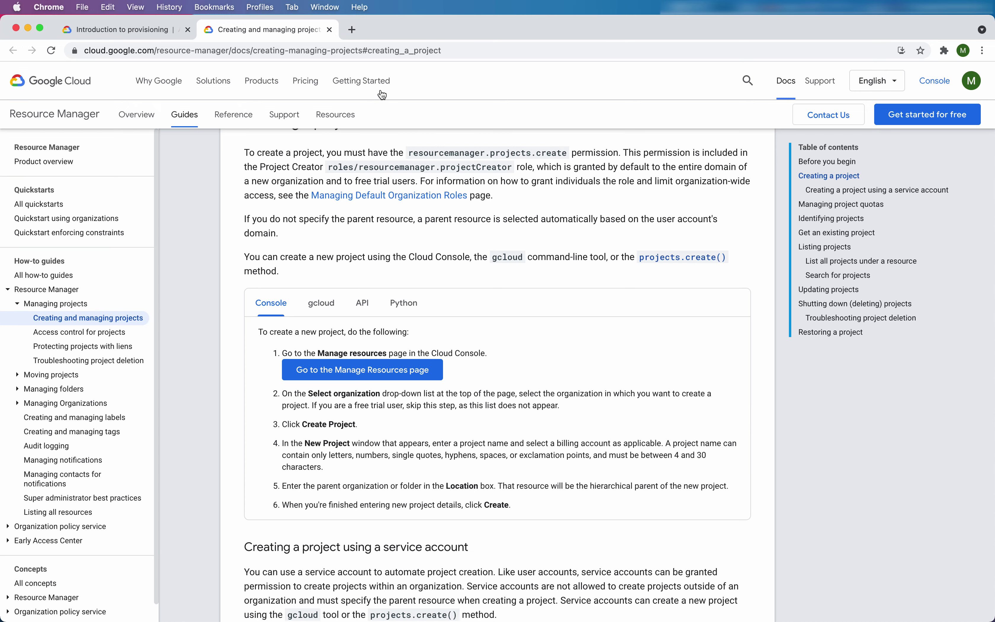
# Open the Google Cloud console at console.cloud.google.com in a new tab.
pyautogui.click(347, 29)
pyautogui.write('c')
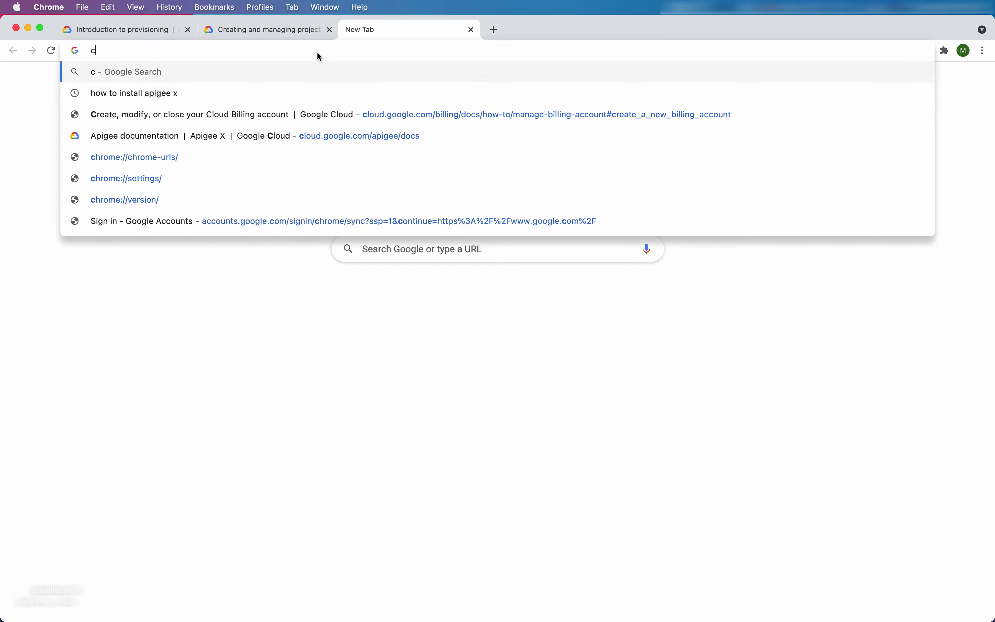
pyautogui.write('onsole.cloud.goog')
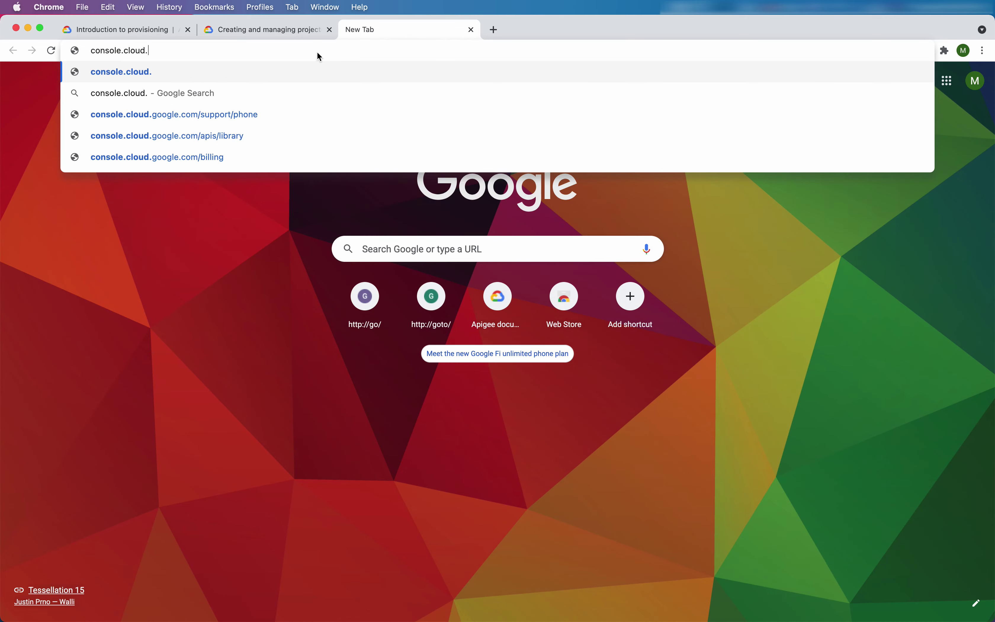
pyautogui.write('le.com')
pyautogui.press('Return')
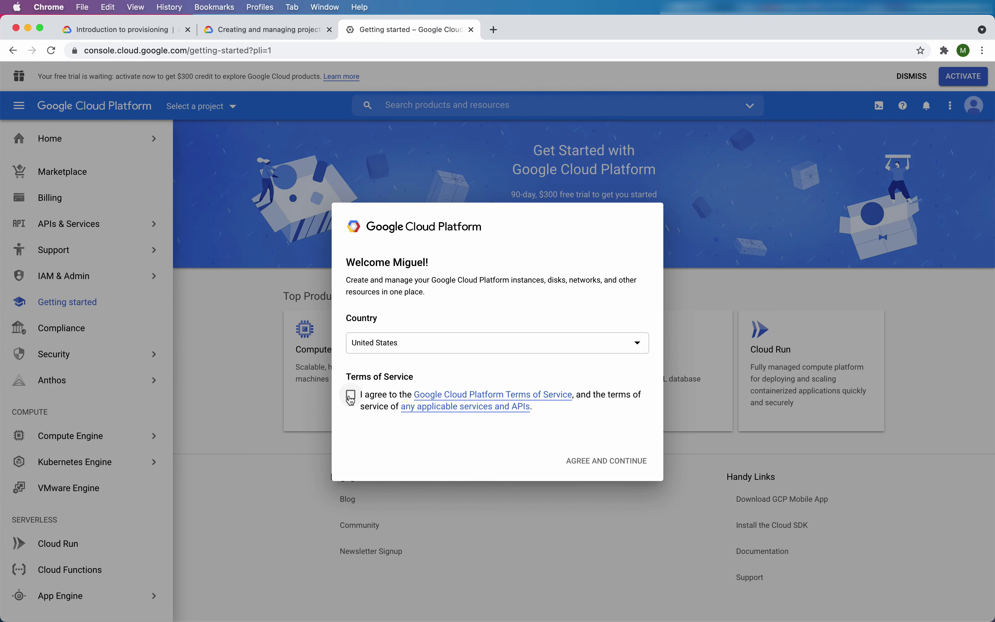
# Agree to the Google Cloud Platform Terms of Service and activate the $300 free trial offer.
pyautogui.click(351, 396)
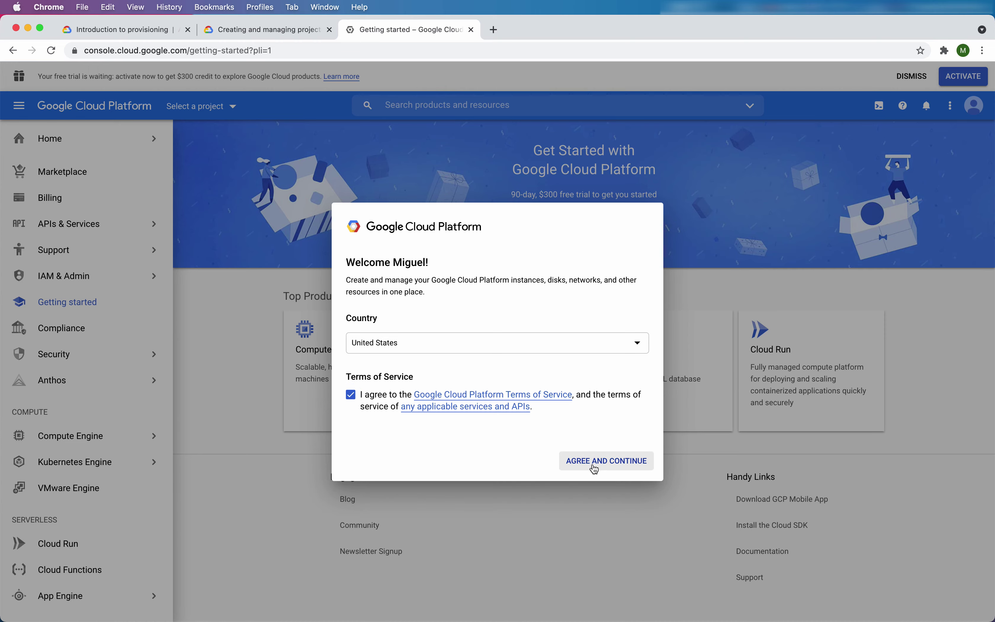
pyautogui.click(595, 463)
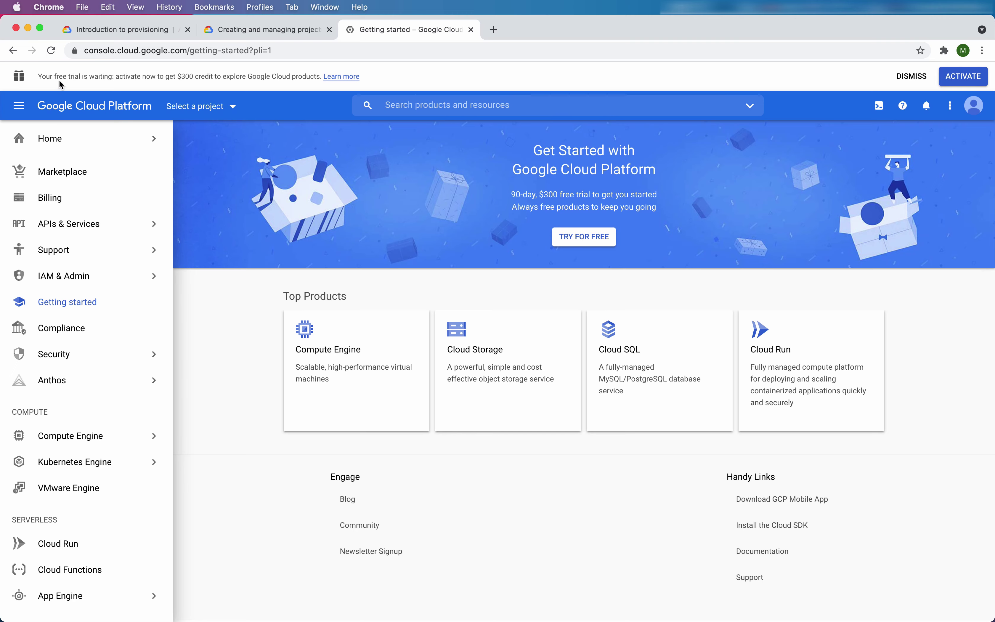
pyautogui.moveTo(56, 76); pyautogui.dragTo(144, 77)
pyautogui.click(144, 77)
pyautogui.click(963, 82)
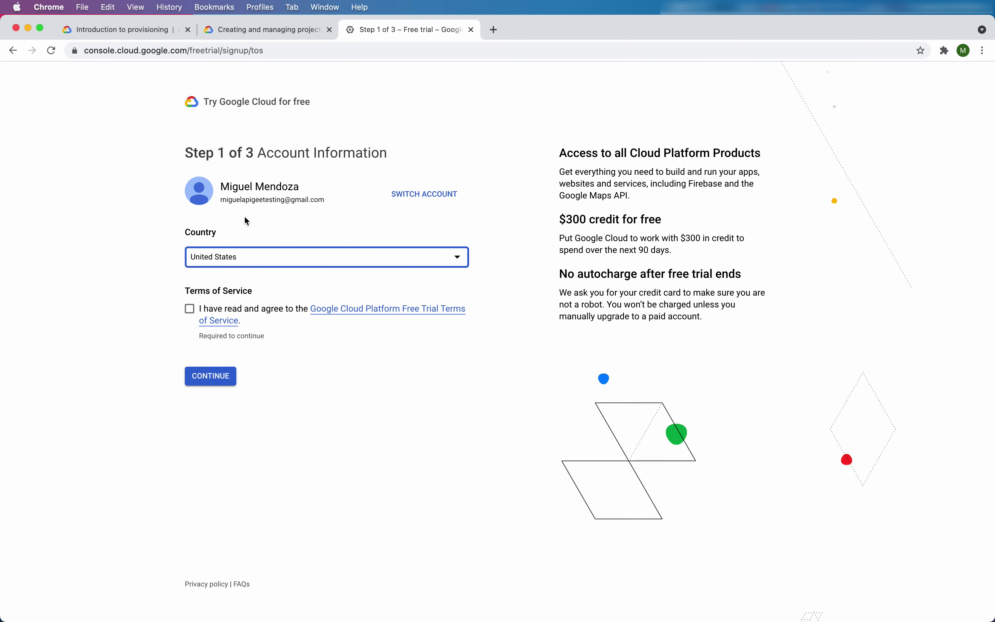
# Accept the Free Trial Terms of Service and continue through identity verification to the payment information step.
pyautogui.click(189, 309)
pyautogui.click(209, 376)
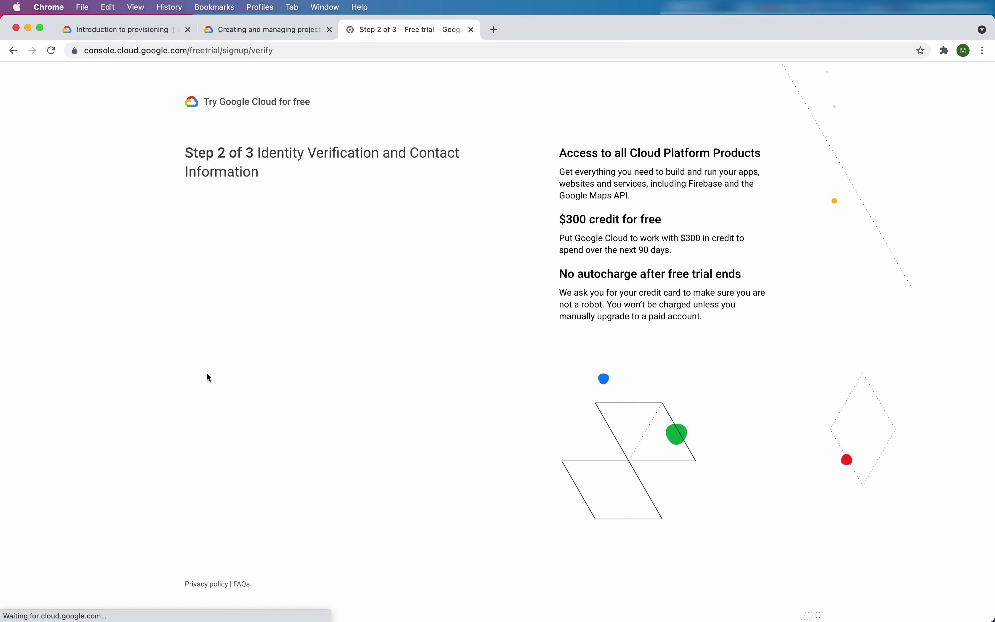
pyautogui.click(216, 288)
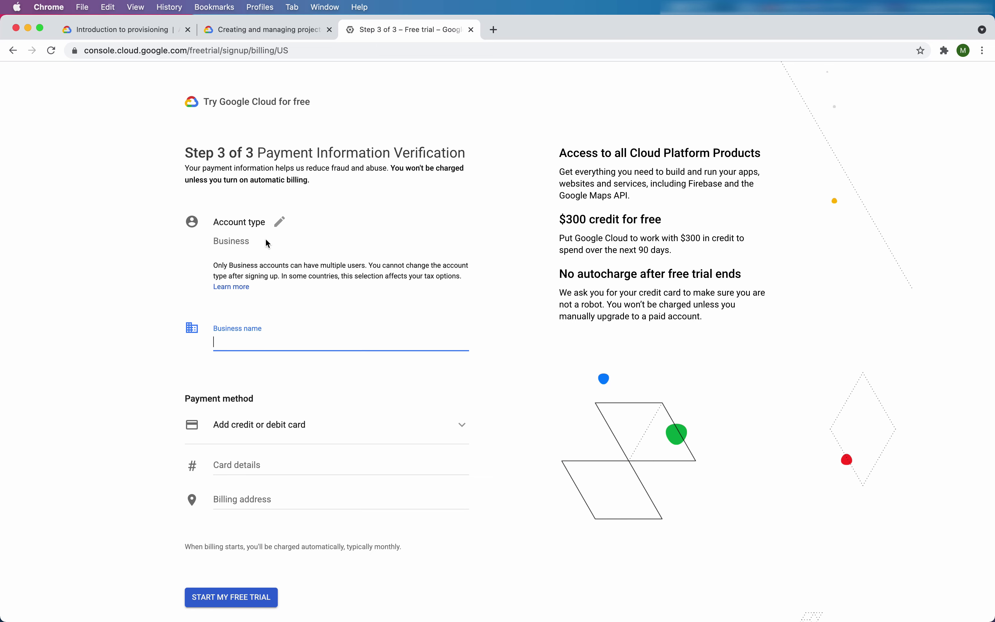
# Set the account type to Individual and choose Add PayPal as the payment method.
pyautogui.click(275, 226)
pyautogui.click(450, 240)
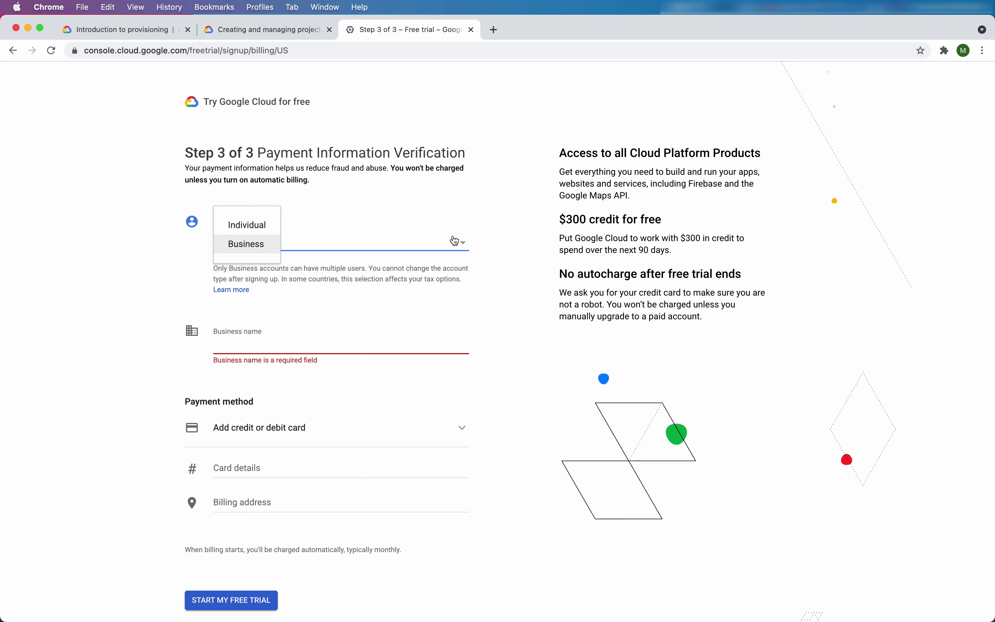
pyautogui.click(246, 225)
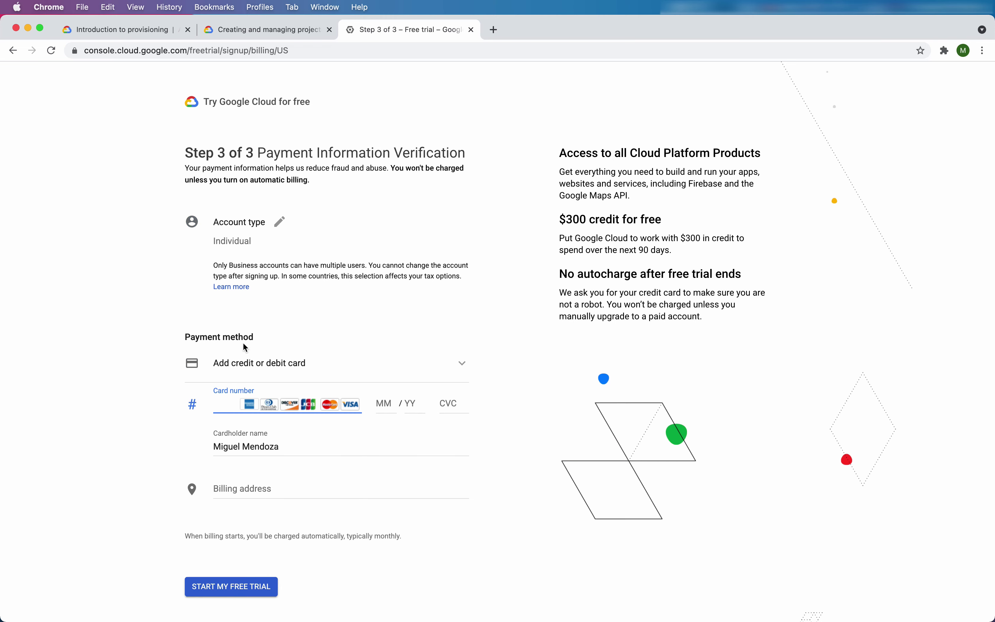
pyautogui.click(276, 369)
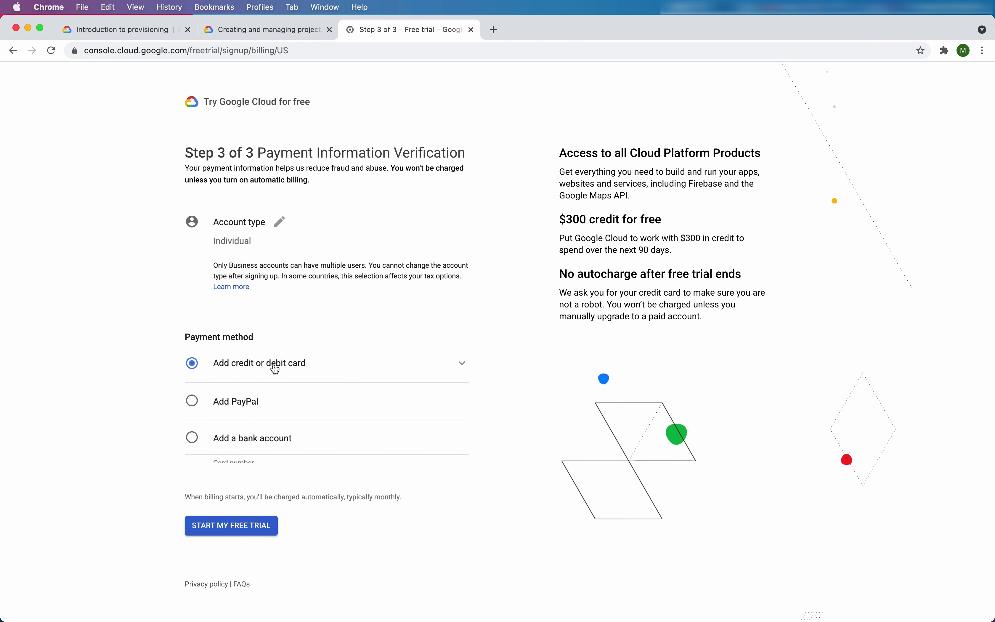
pyautogui.click(243, 406)
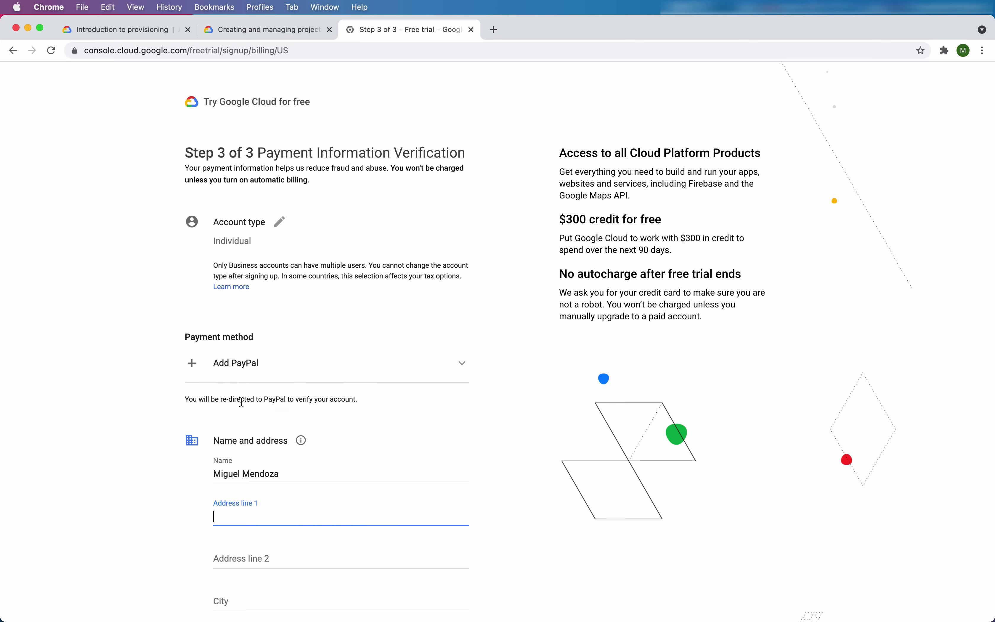
pyautogui.scroll(-2, 265, 427)
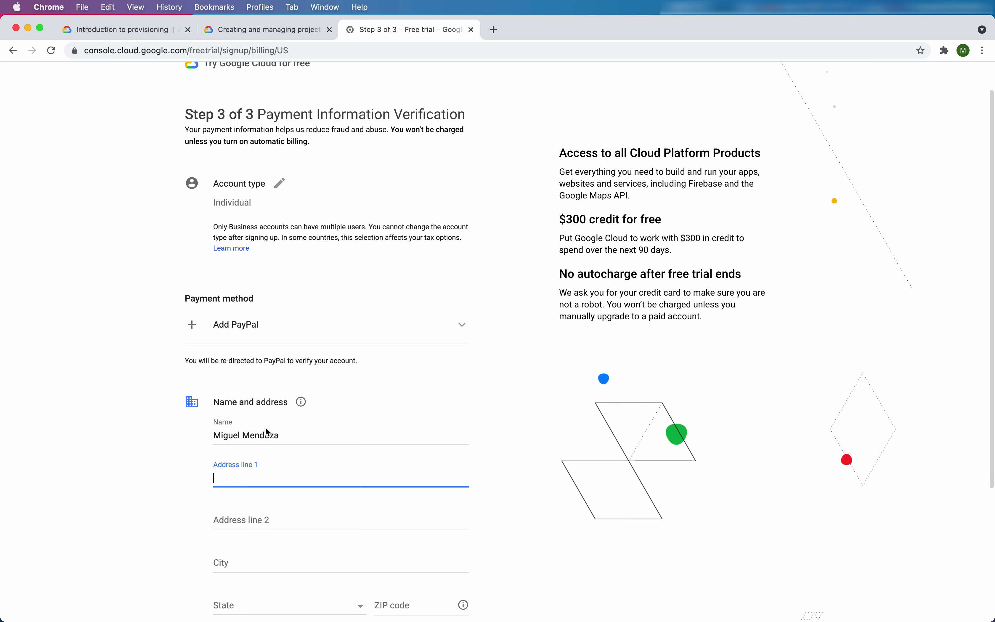
pyautogui.scroll(-1, 266, 428)
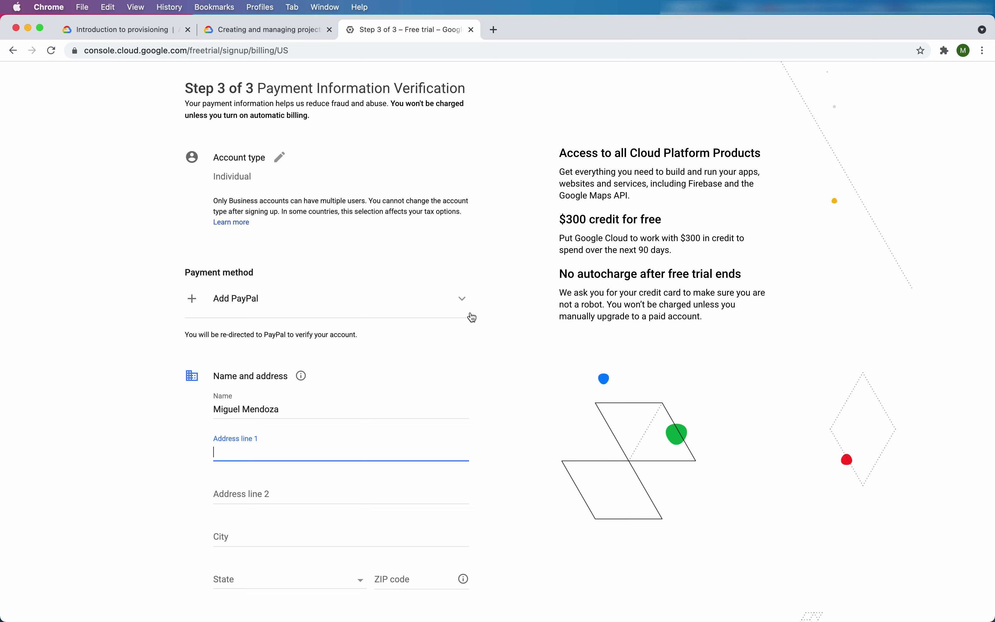
# Enter the billing address for the PayPal payment method and try to start the free trial.
pyautogui.doubleClick(581, 220)
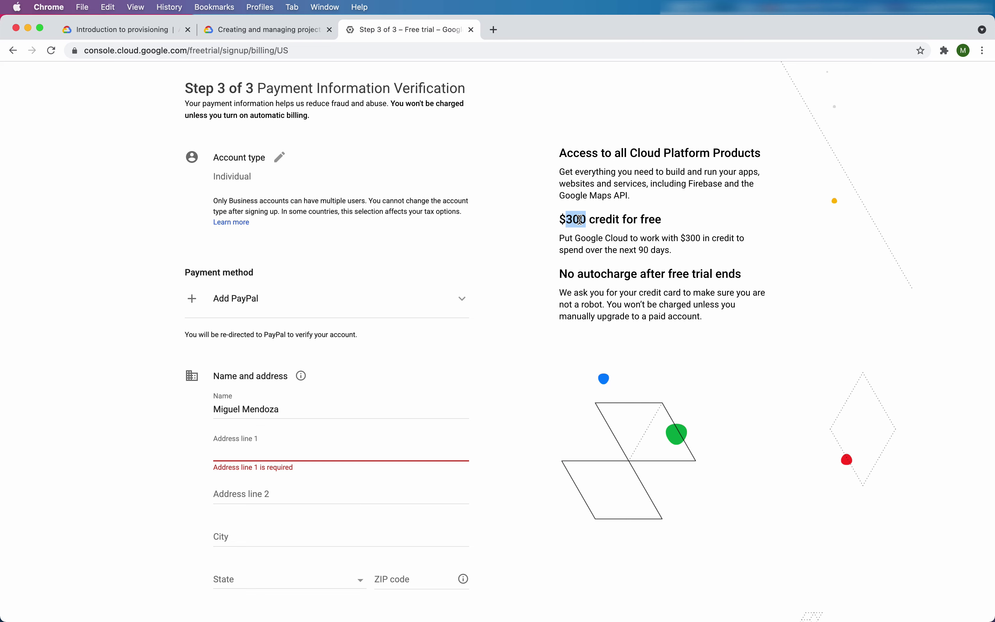
pyautogui.scroll(-3, 520, 329)
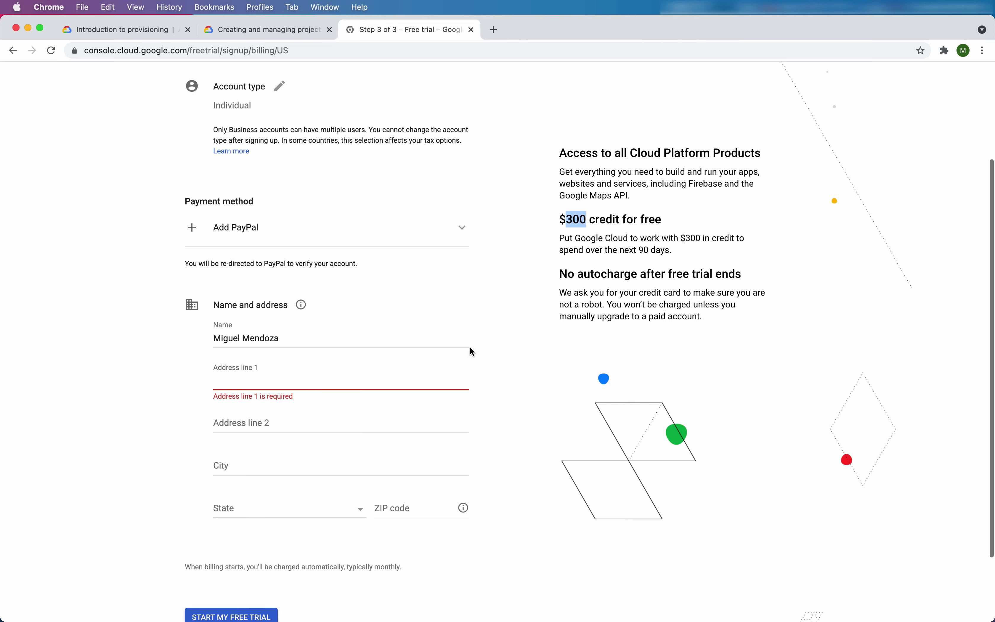
pyautogui.scroll(-4, 457, 362)
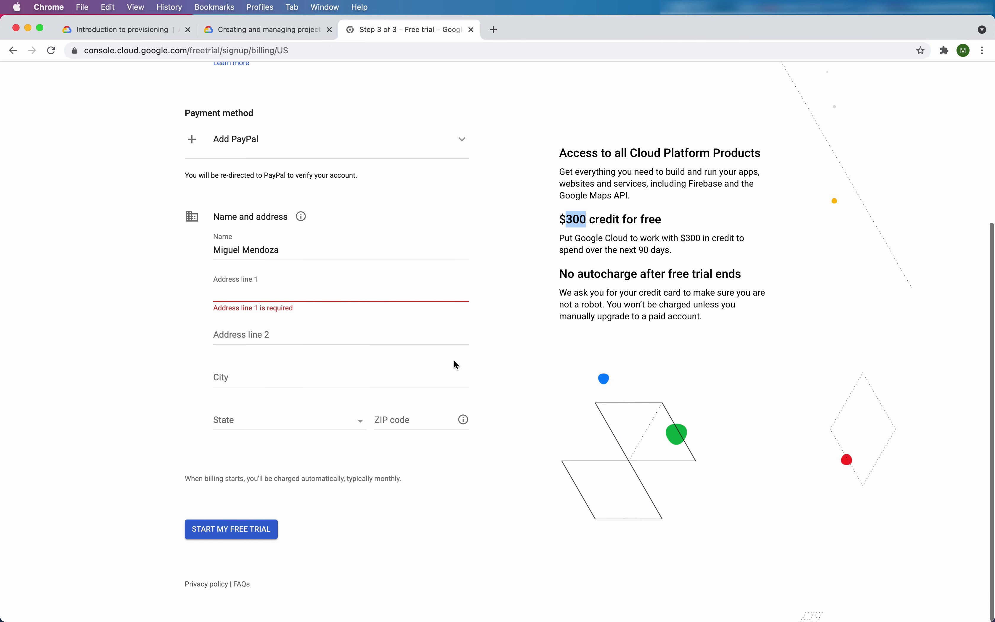
pyautogui.scroll(1, 342, 313)
pyautogui.click(342, 314)
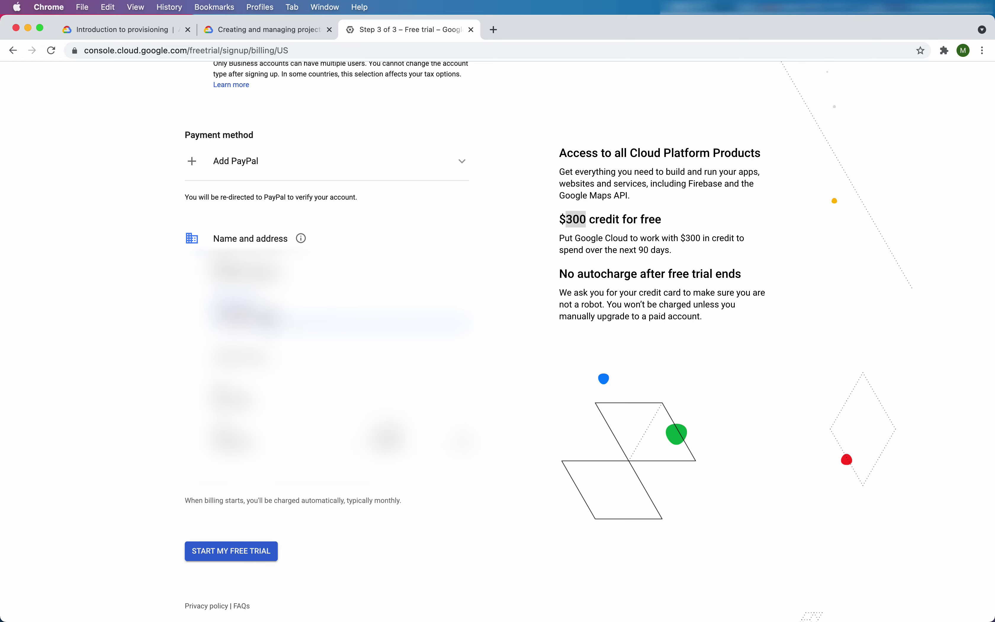
pyautogui.click(244, 551)
pyautogui.click(595, 380)
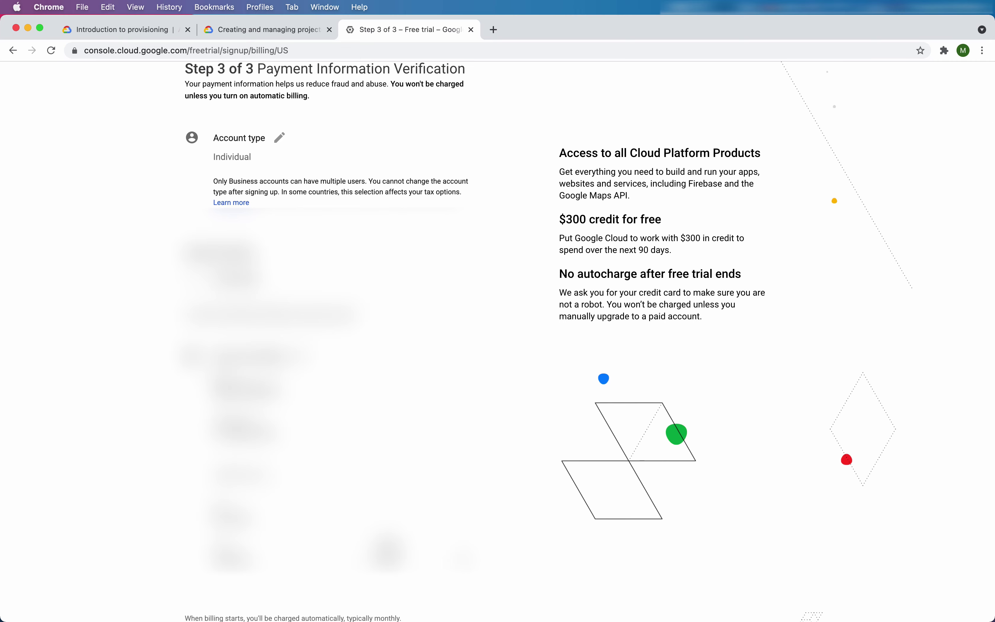
# Change the payment method to Add credit or debit card, enter the card details and billing address, and start the free trial.
pyautogui.scroll(-5, 385, 537)
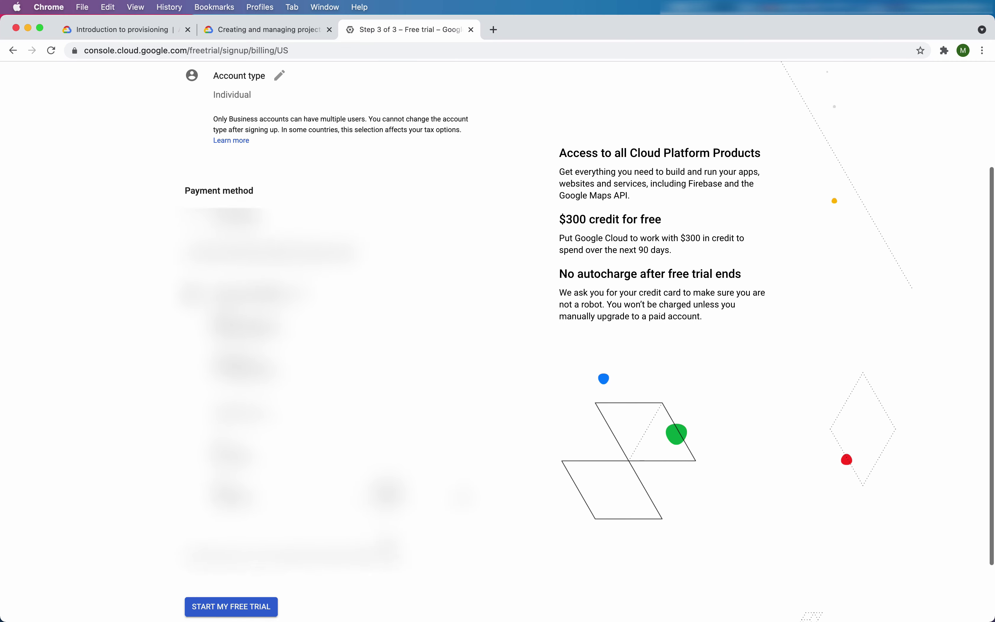
pyautogui.scroll(-1, 386, 539)
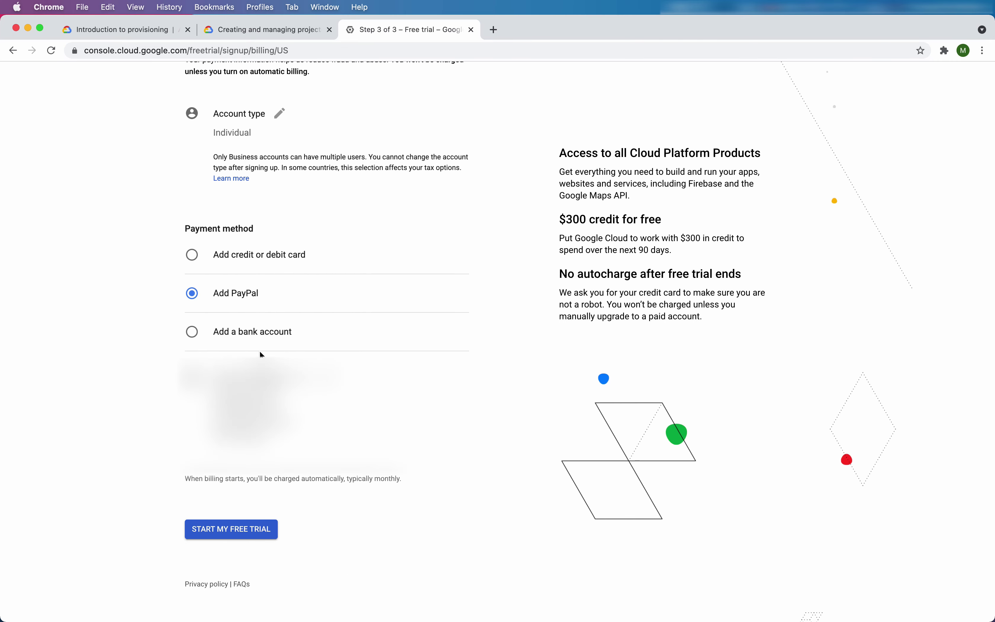
pyautogui.click(272, 255)
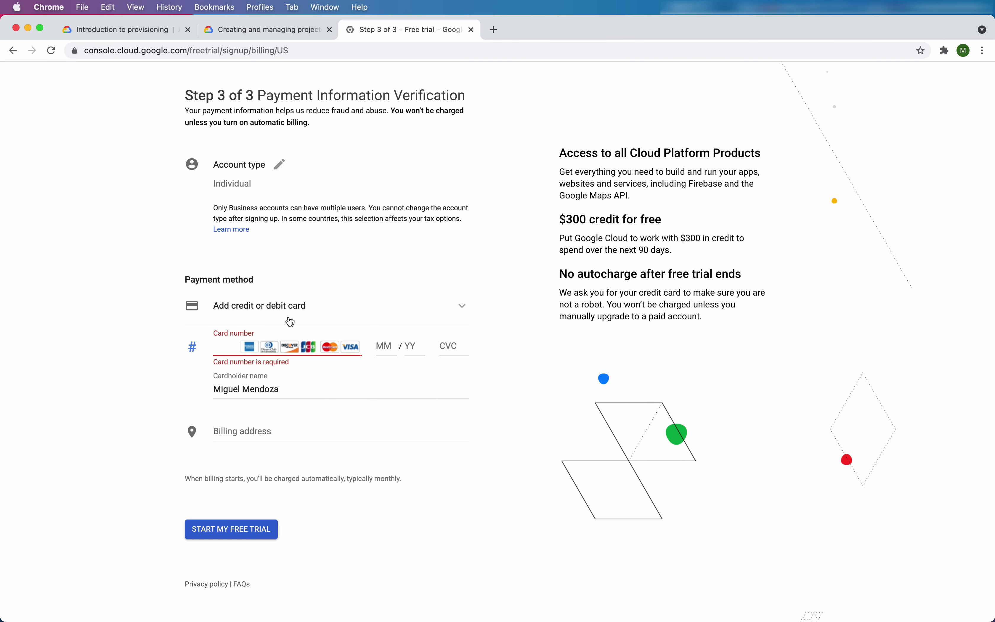
pyautogui.click(222, 342)
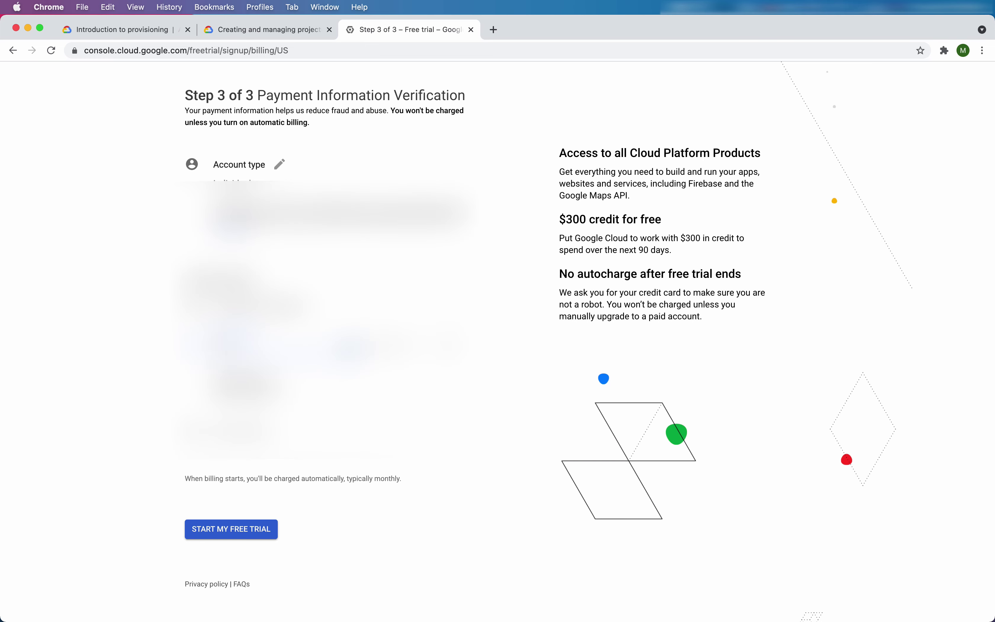
pyautogui.scroll(-3, 188, 477)
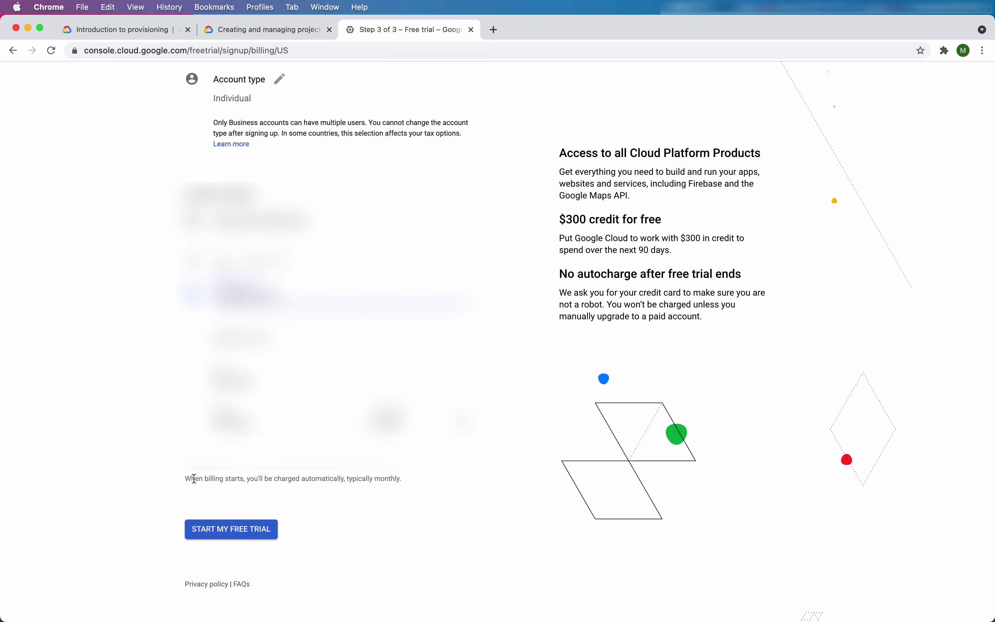
pyautogui.click(248, 535)
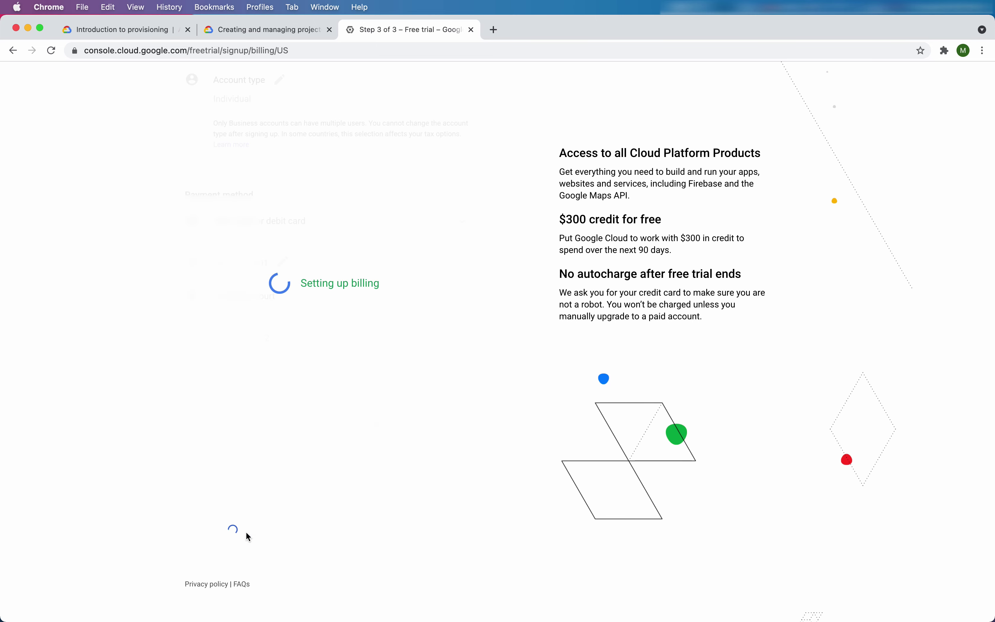
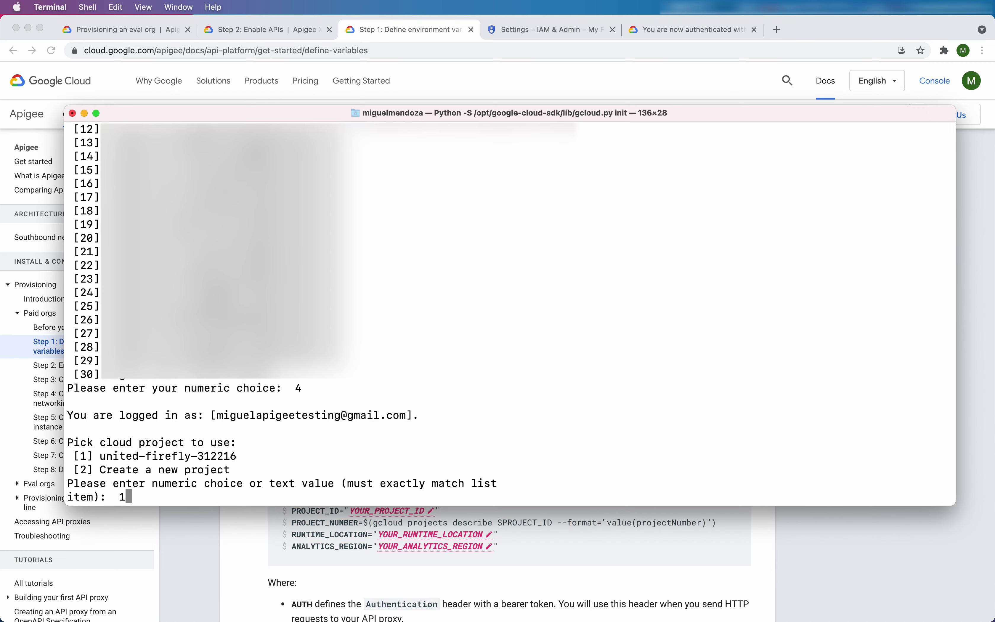
# Pick project 1, united-firefly-312216, to finish gcloud init, and run gcloud config list to check the active account and project.
pyautogui.press('Return')
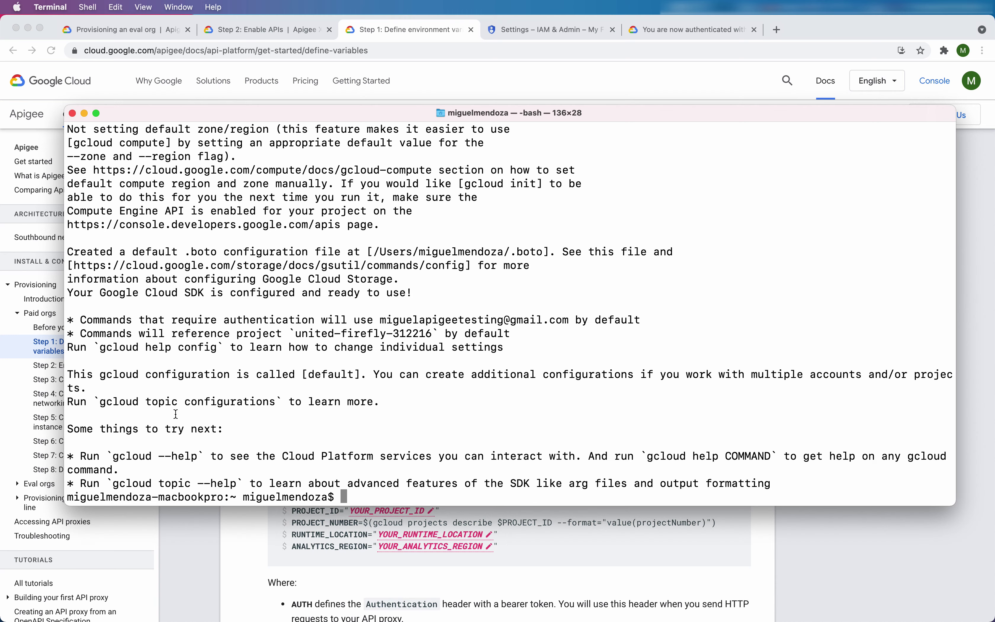
pyautogui.write('clea')
pyautogui.write('r')
pyautogui.press('Return')
pyautogui.write('gc')
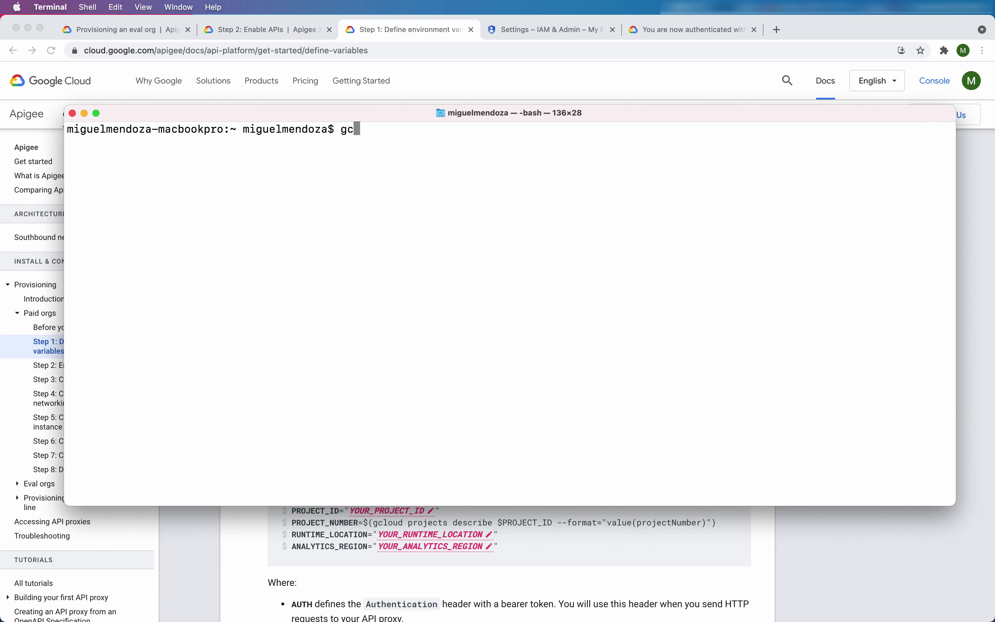
pyautogui.write('loud config list')
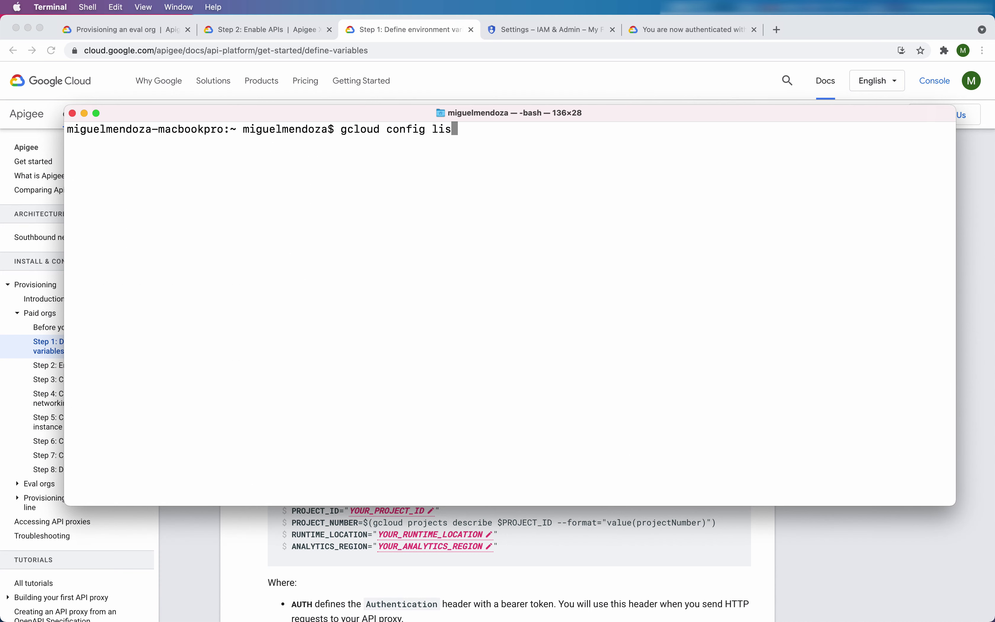
pyautogui.press('Return')
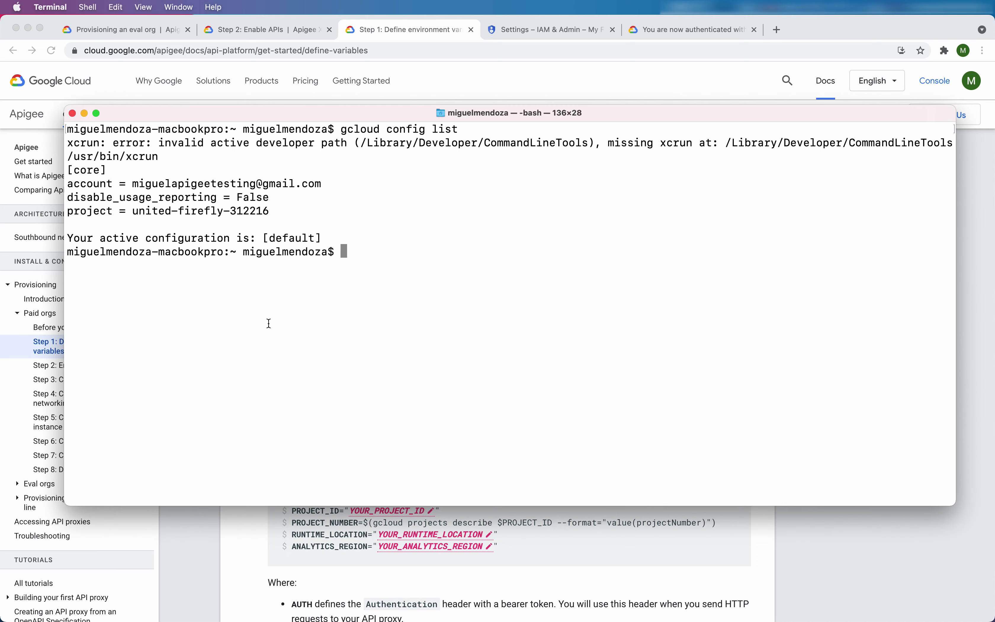
pyautogui.doubleClick(161, 183)
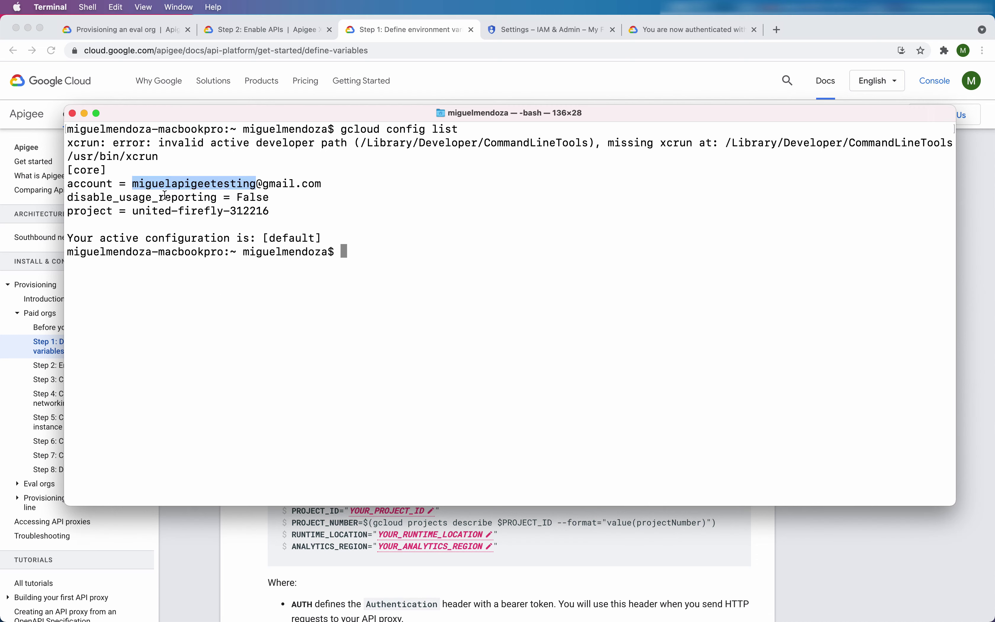
pyautogui.doubleClick(192, 207)
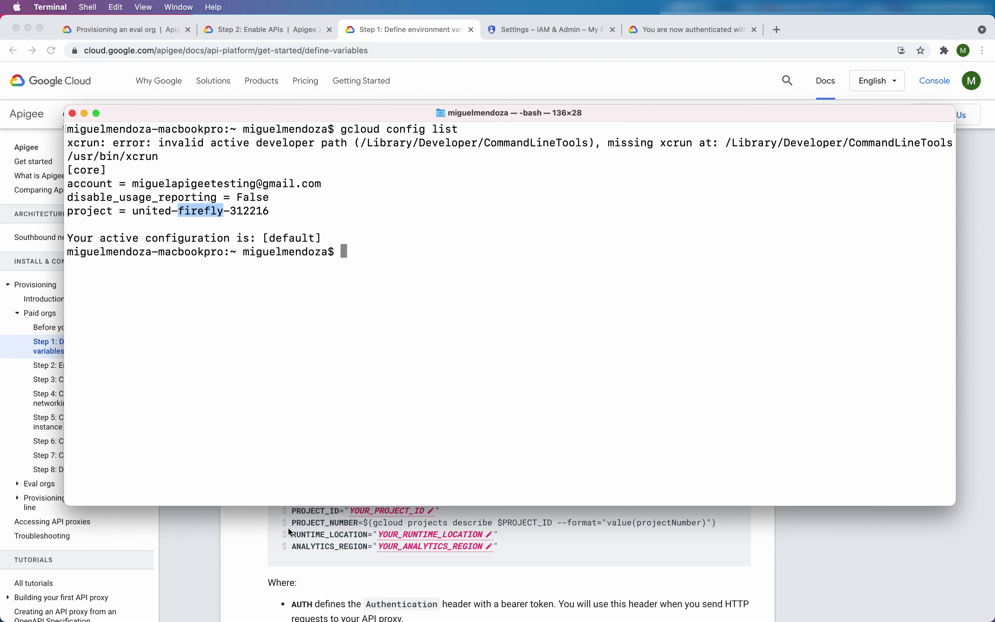
# Switch to the Apigee documentation in Chrome and copy the environment variables code sample.
pyautogui.click(255, 533)
pyautogui.scroll(-2, 306, 489)
pyautogui.scroll(-2, 305, 488)
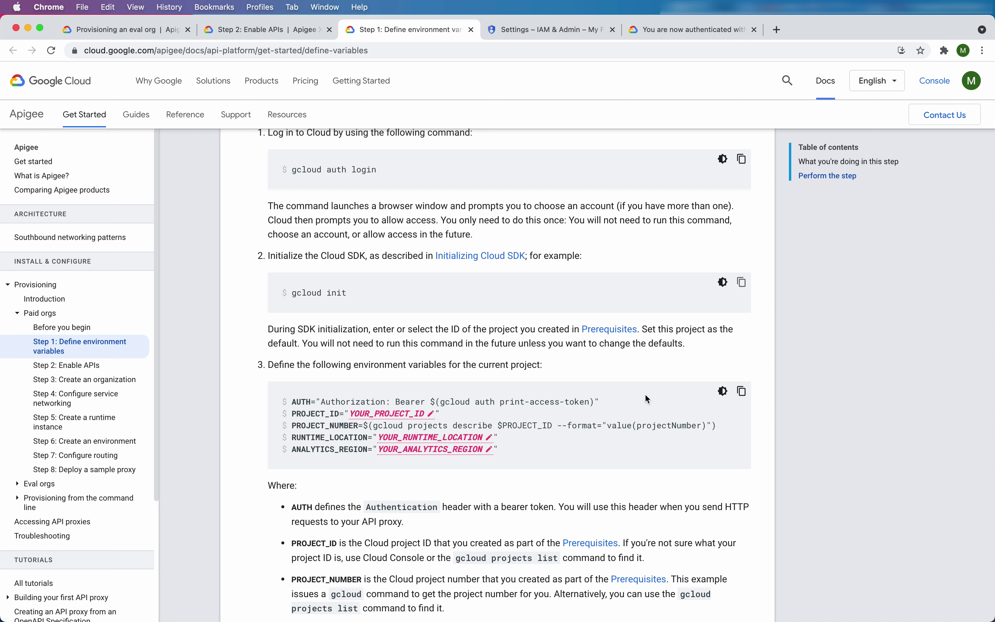
pyautogui.click(741, 392)
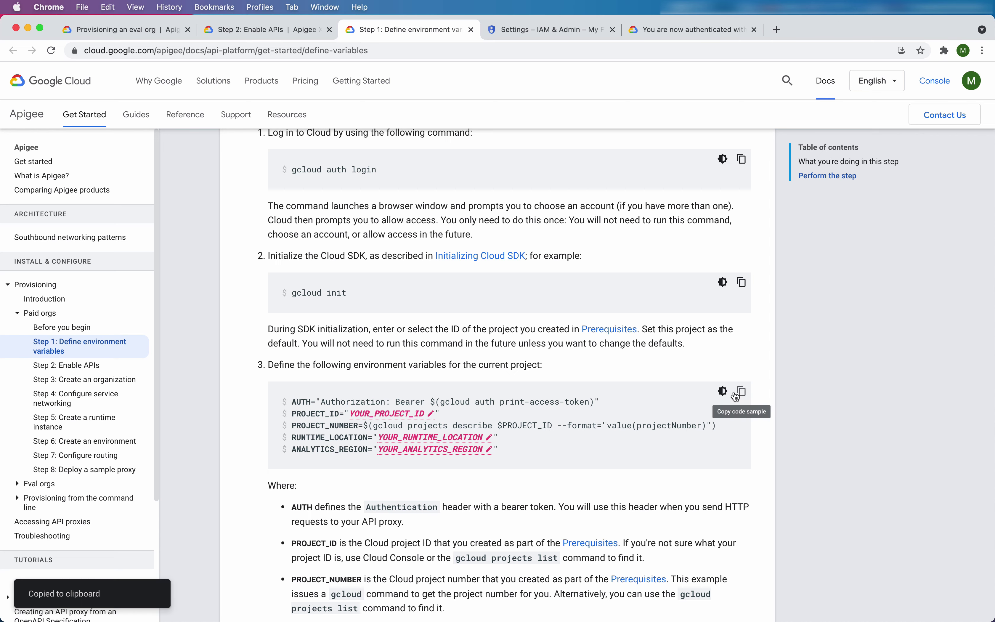
# Copy the project ID from the Terminal configuration output and set PROJECT_ID in the Chrome documentation's code sample to united-firefly-312216.
pyautogui.click(396, 418)
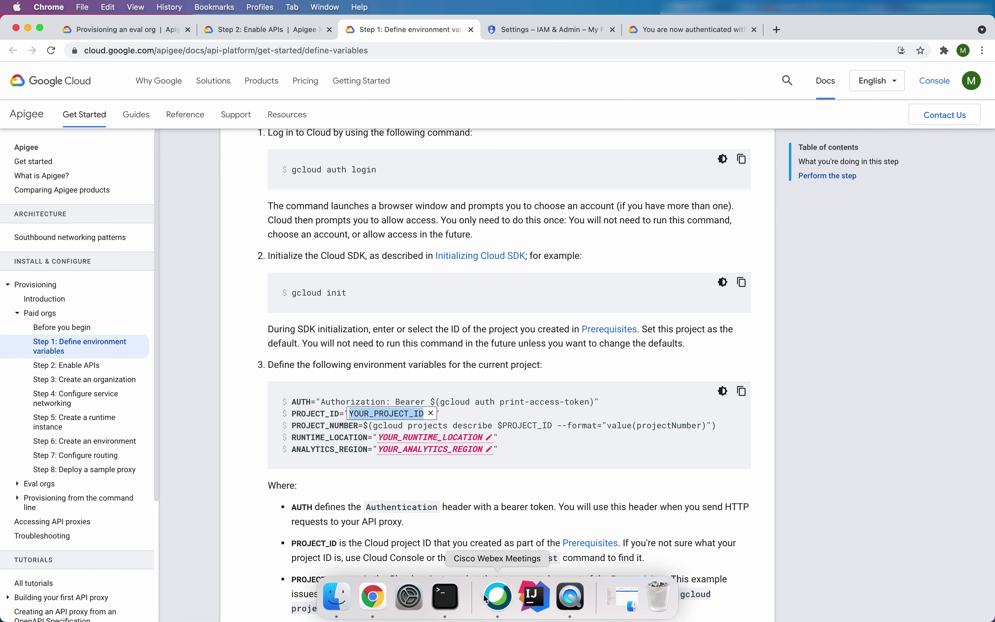
pyautogui.click(444, 596)
pyautogui.click(134, 208)
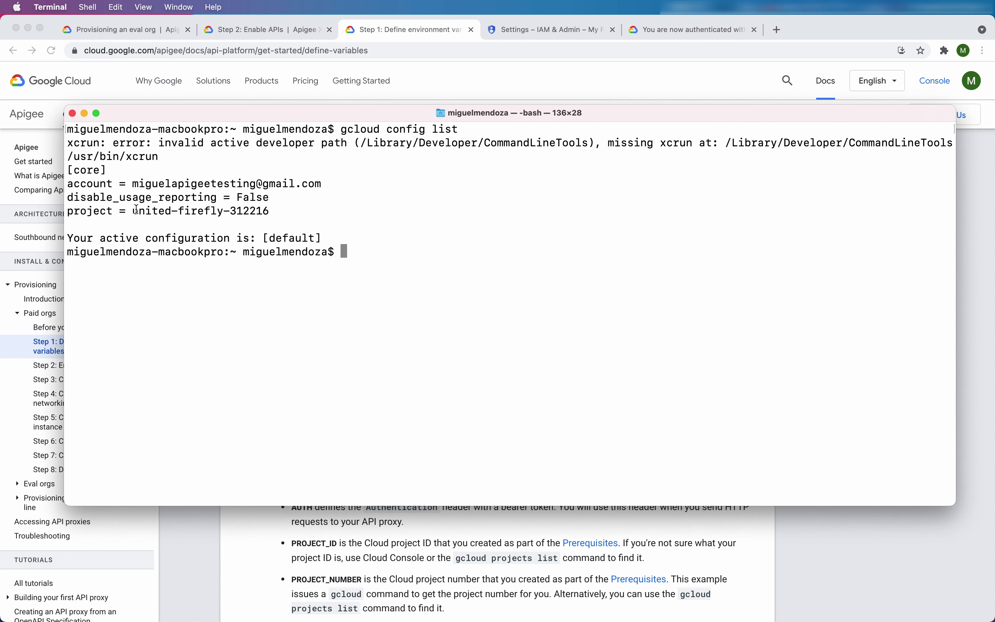
pyautogui.moveTo(134, 209); pyautogui.dragTo(268, 210)
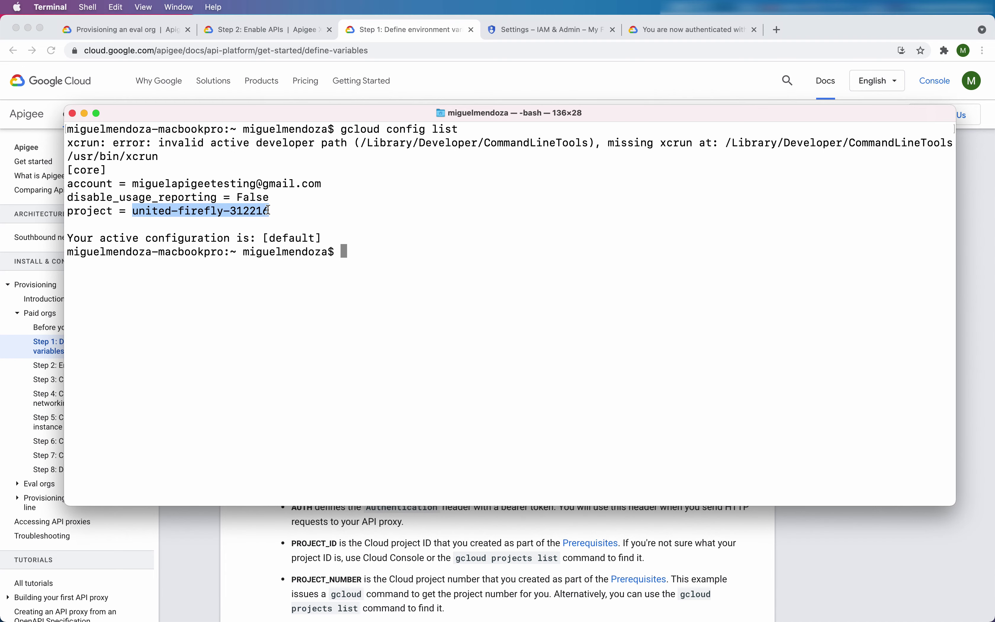
pyautogui.click(265, 540)
pyautogui.click(415, 412)
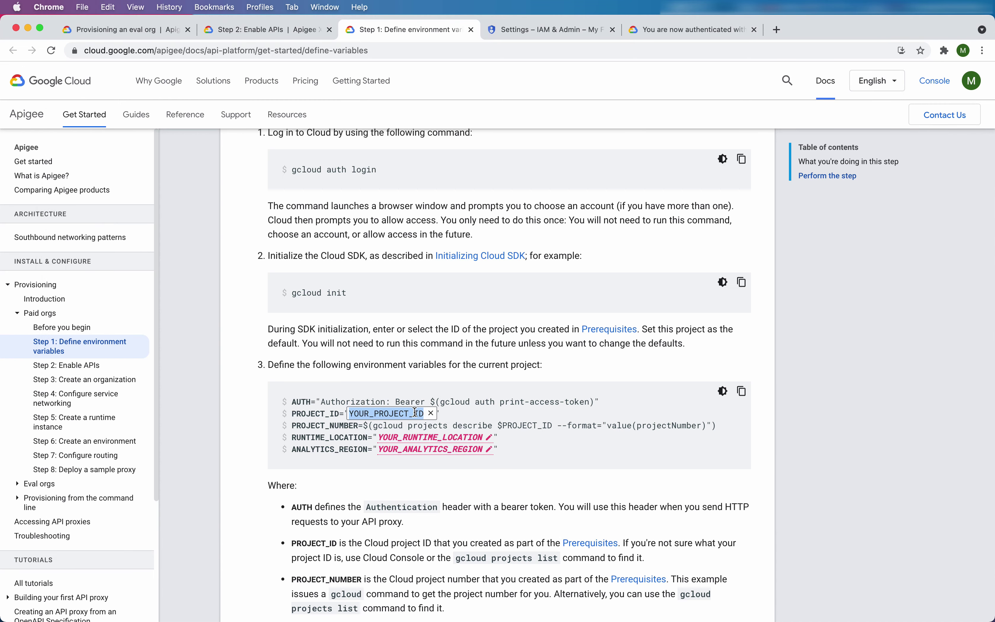
pyautogui.press('super+v')
pyautogui.press('Return')
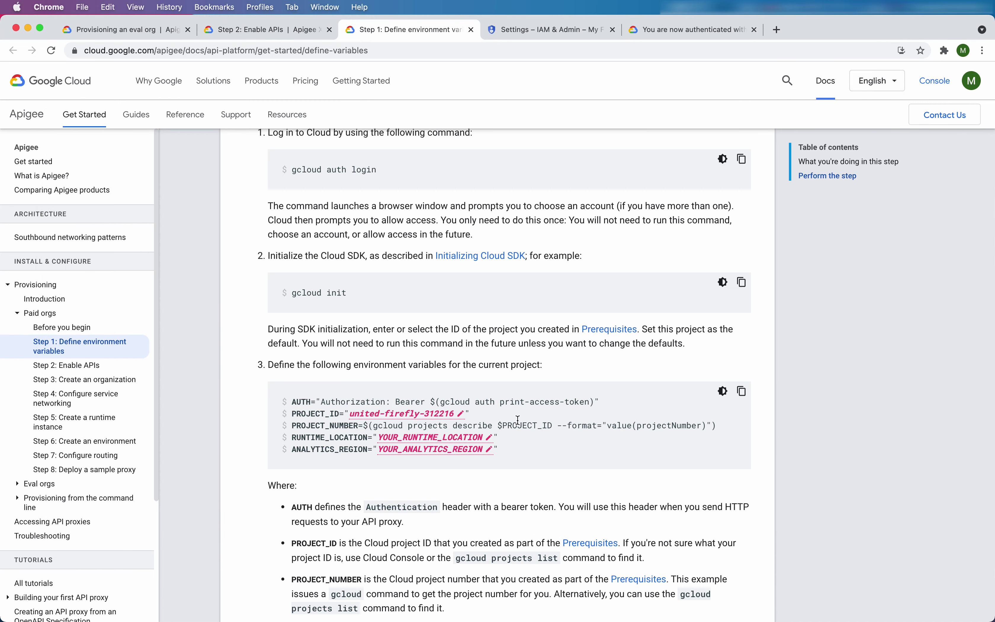
# Examine the PROJECT_NUMBER command and the RUNTIME_LOCATION description for paid and eval orgs.
pyautogui.doubleClick(408, 425)
pyautogui.moveTo(363, 425); pyautogui.dragTo(717, 428)
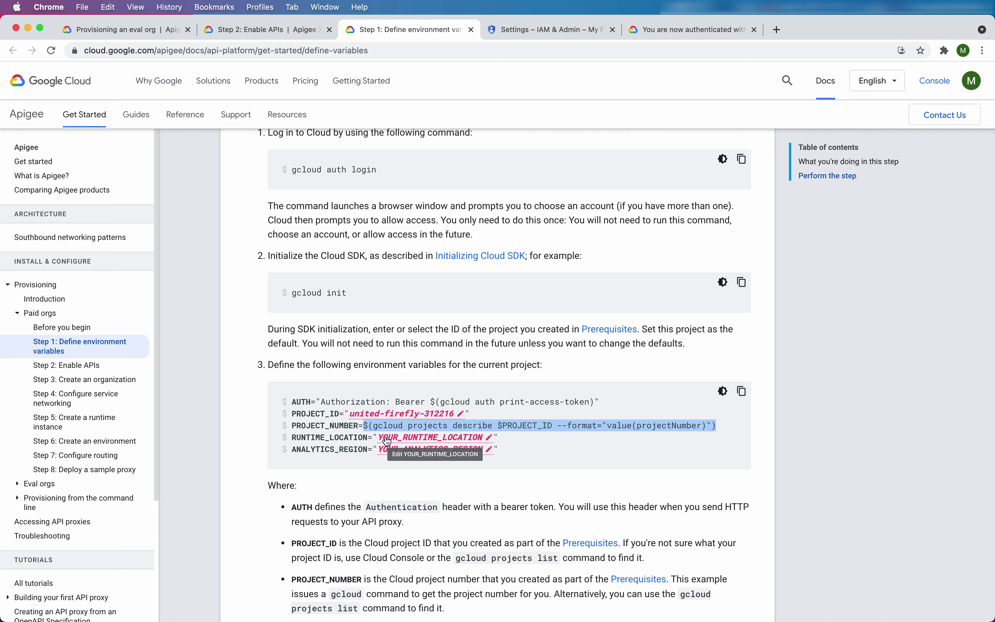
pyautogui.scroll(-5, 420, 482)
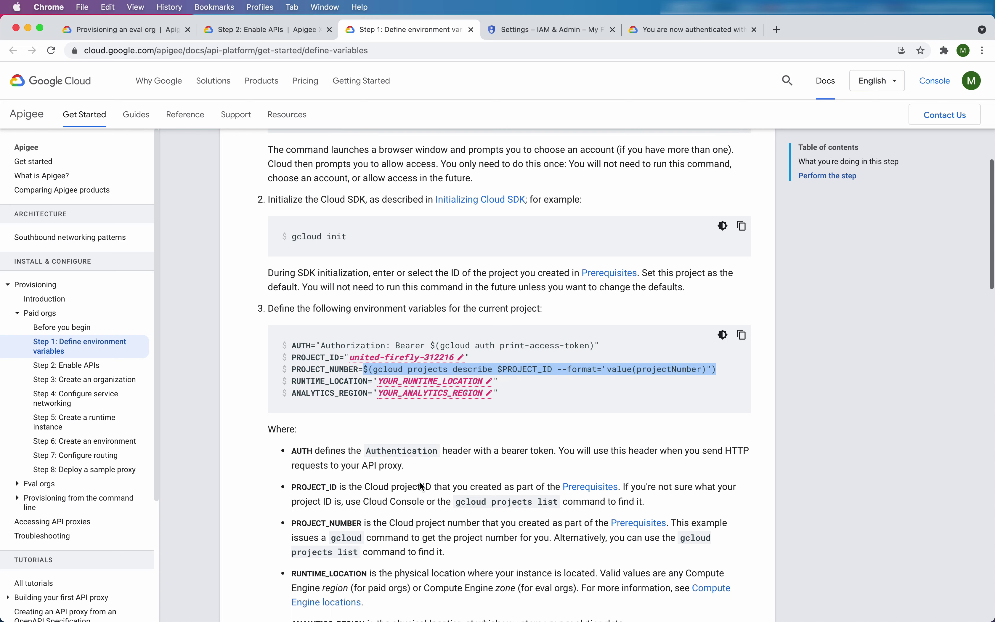
pyautogui.scroll(-3, 419, 482)
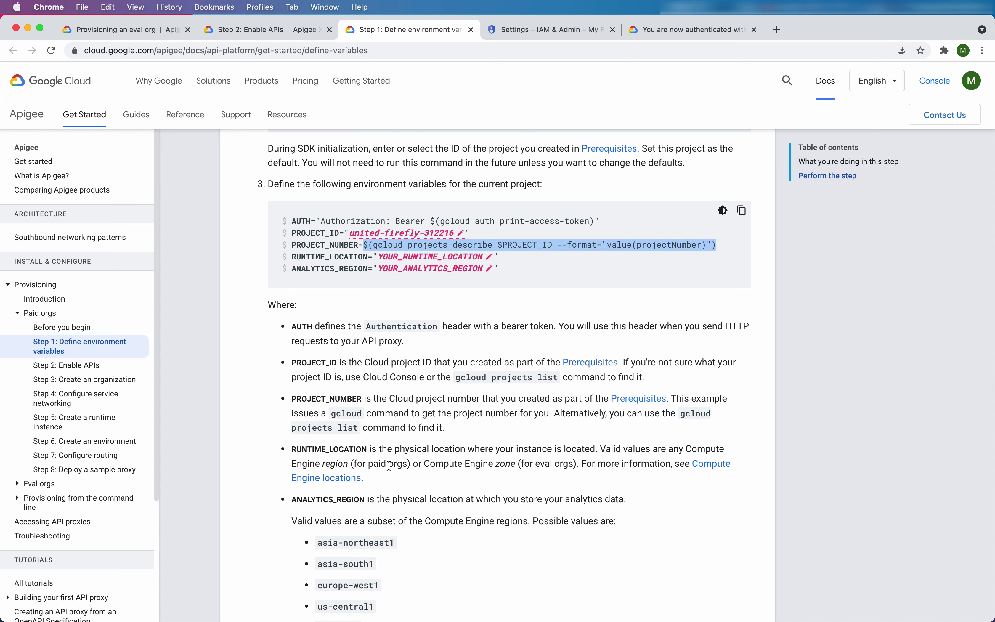
pyautogui.moveTo(413, 464); pyautogui.dragTo(577, 465)
pyautogui.click(577, 466)
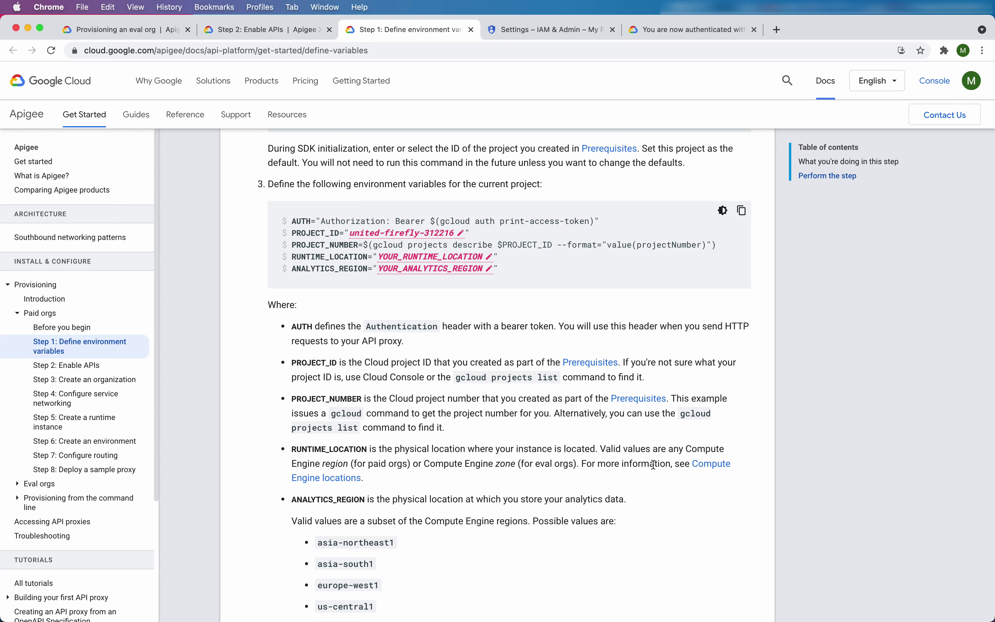
pyautogui.moveTo(411, 464); pyautogui.dragTo(284, 469)
pyautogui.click(446, 464)
pyautogui.moveTo(574, 464); pyautogui.dragTo(519, 464)
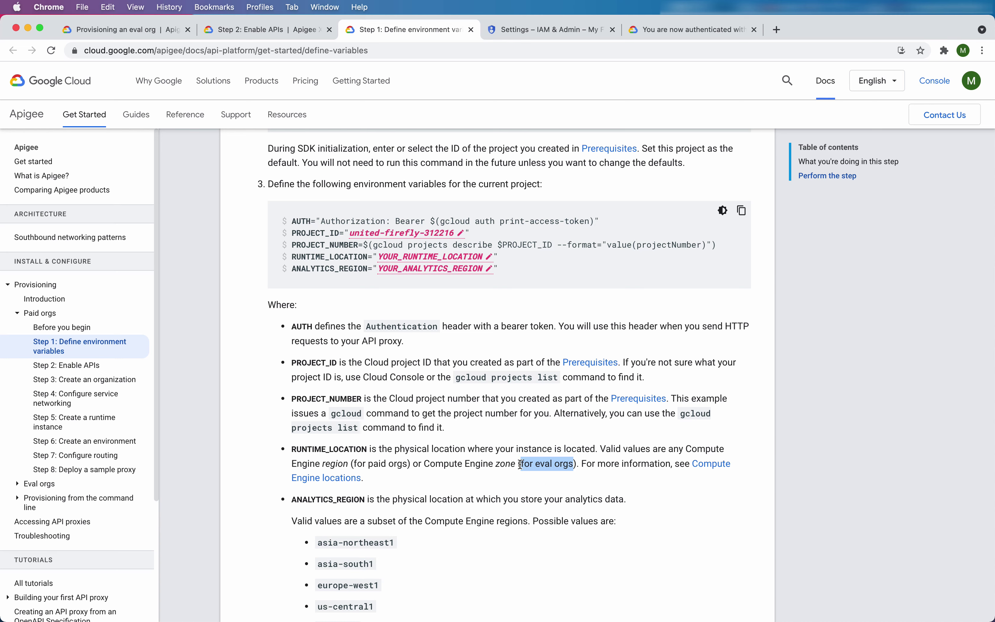
# Open the Compute Engine locations page in a new tab and set RUNTIME_LOCATION in the code sample to us-west1-a.
pyautogui.keyDown('super'); pyautogui.click(326, 478); pyautogui.keyUp('super')
pyautogui.scroll(-2, 370, 412)
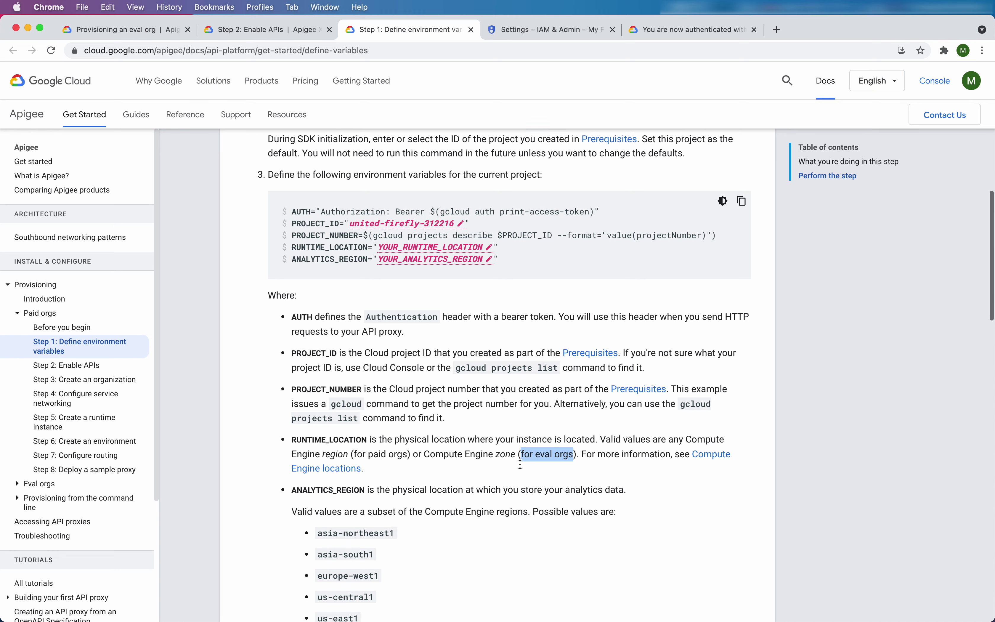
pyautogui.click(402, 216)
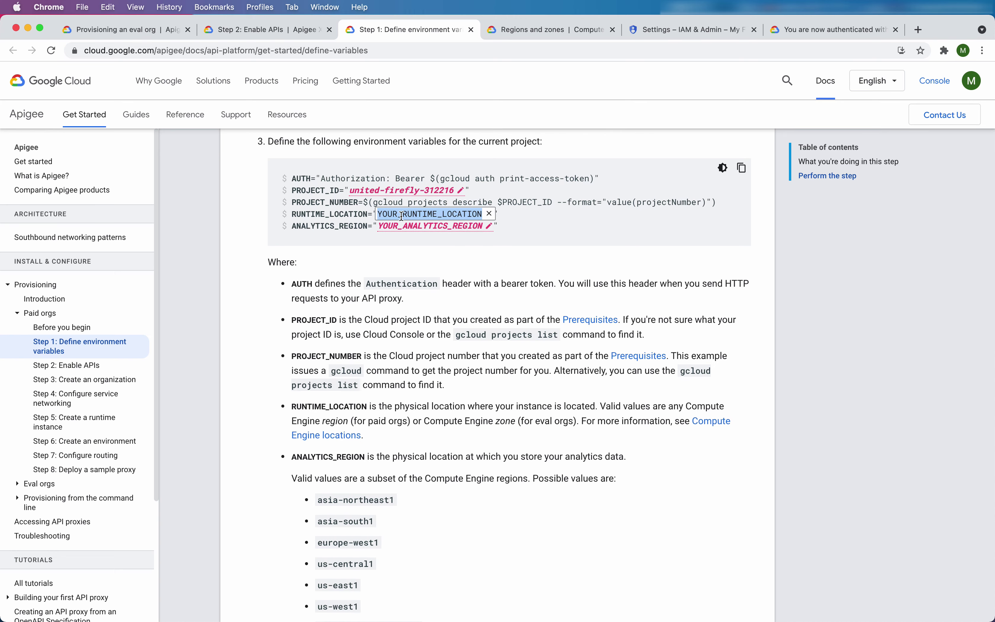
pyautogui.press('super+v')
pyautogui.press('Return')
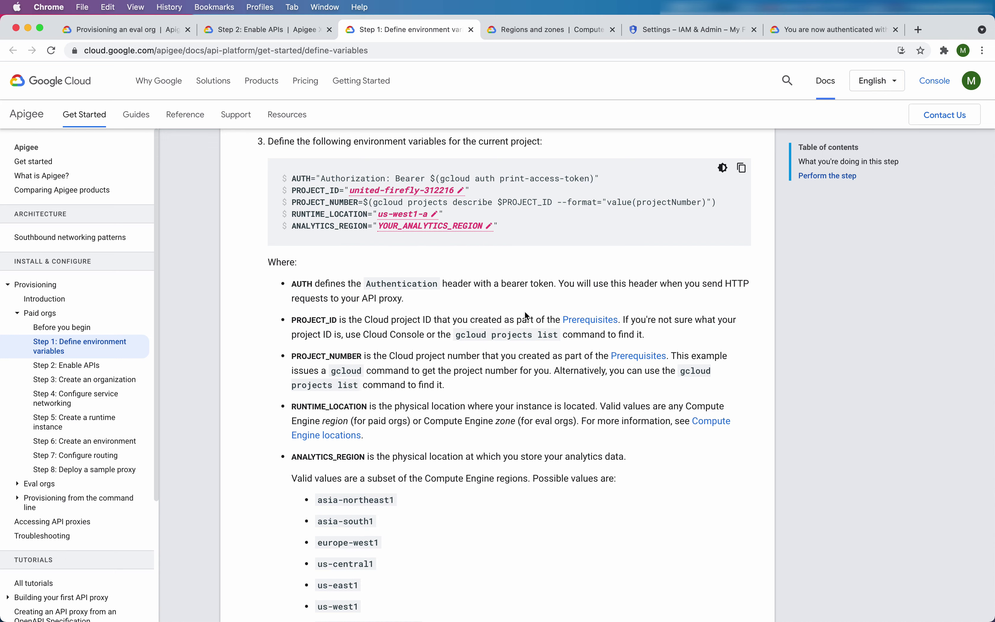
# Remove the zone suffix from RUNTIME_LOCATION and re-enter it as -a.
pyautogui.click(426, 216)
pyautogui.press('BackSpace')
pyautogui.press('BackSpace')
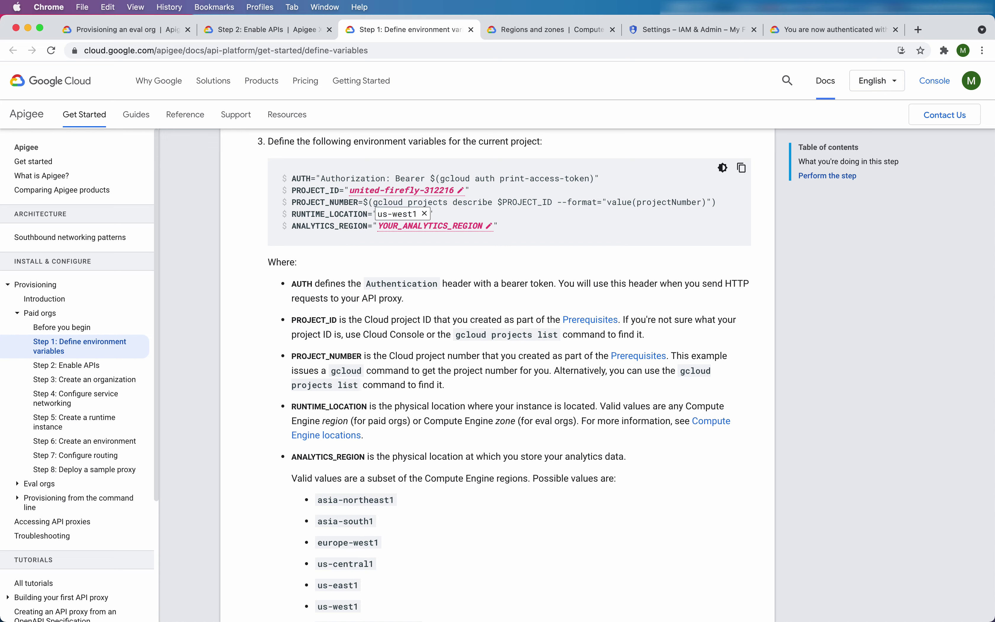
pyautogui.write('-a')
pyautogui.press('Return')
# Set ANALYTICS_REGION in the documentation's code sample to us-west1.
pyautogui.click(395, 226)
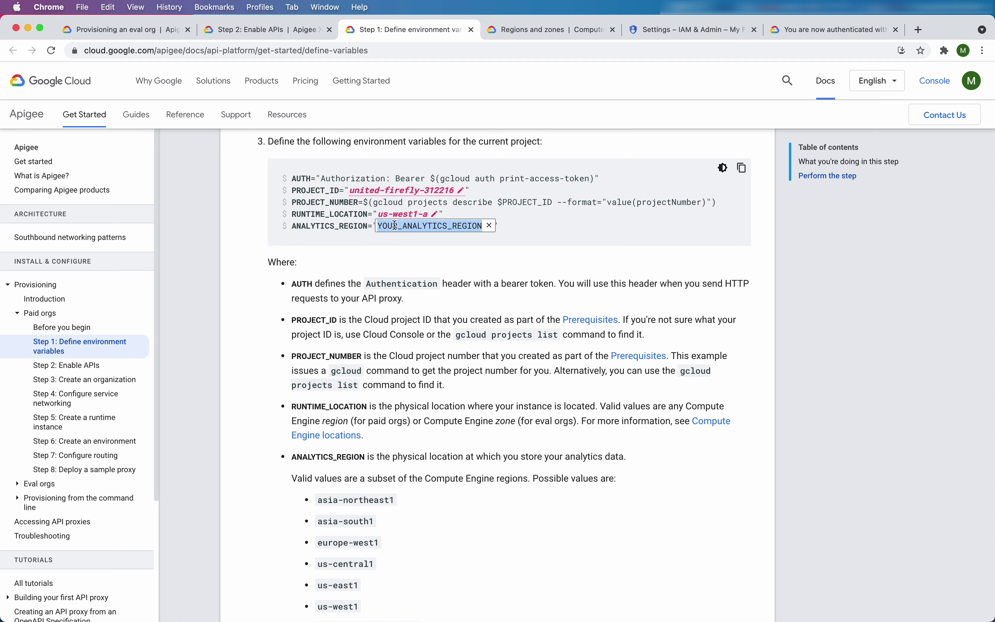
pyautogui.write('us-west1-a')
pyautogui.press('BackSpace')
pyautogui.press('BackSpace')
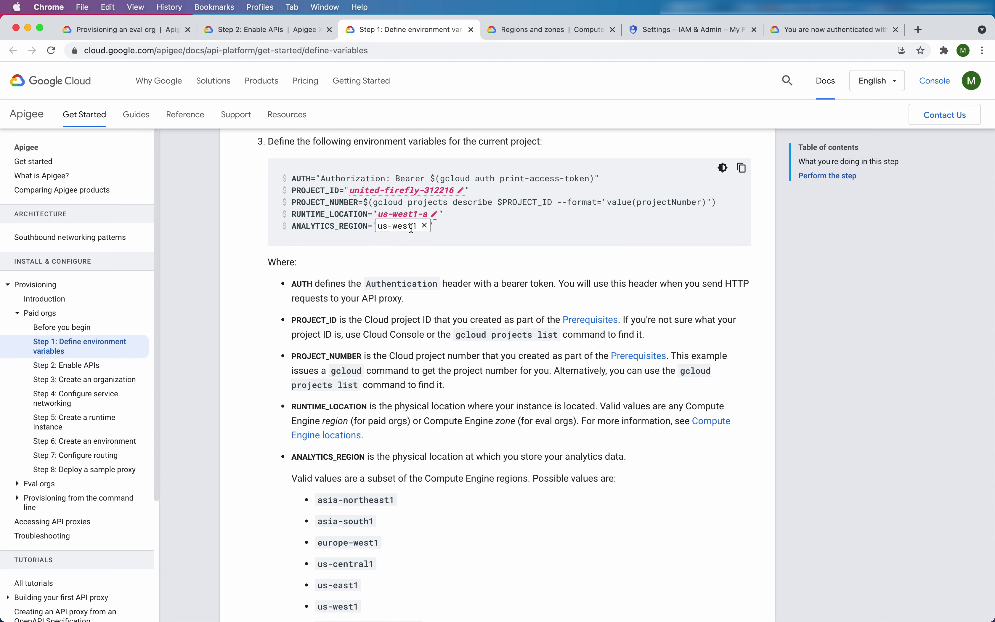
pyautogui.press('Return')
# Copy the environment variables code sample and switch to Terminal to open a new file named apigee.env in vi.
pyautogui.scroll(4, 661, 387)
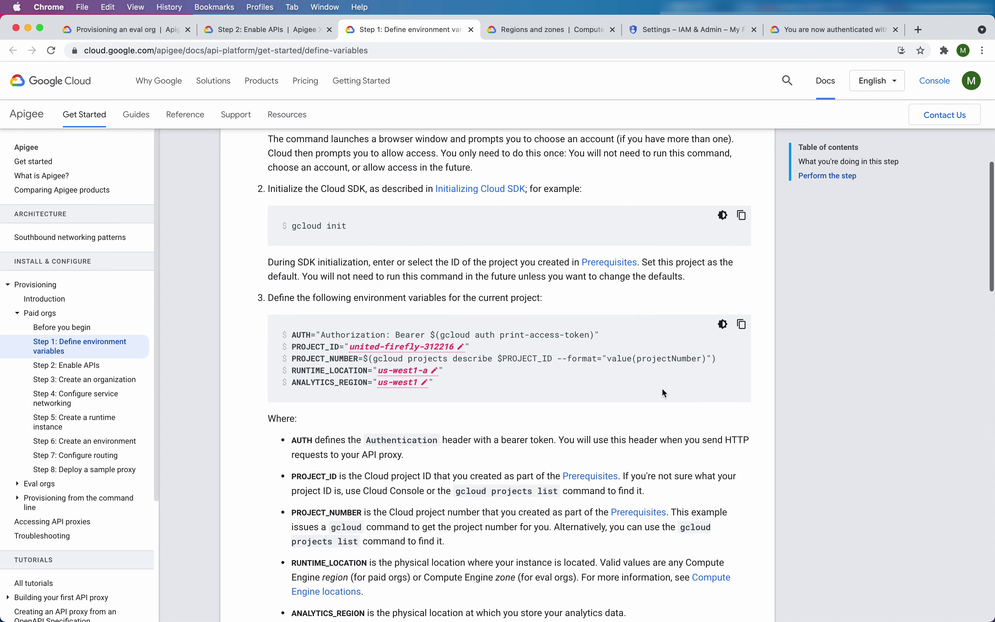
pyautogui.click(743, 328)
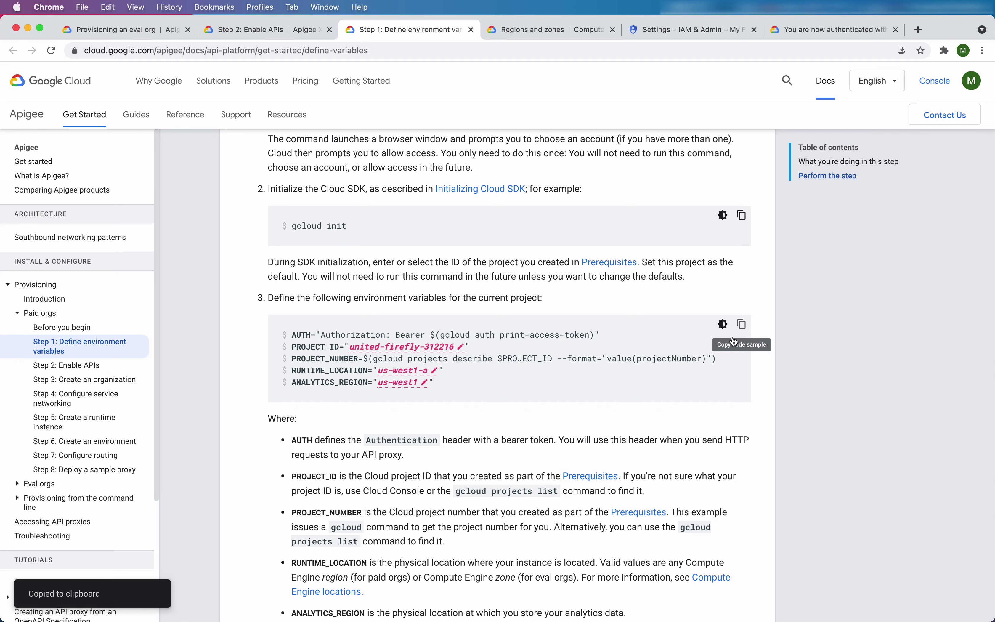
pyautogui.moveTo(543, 619)
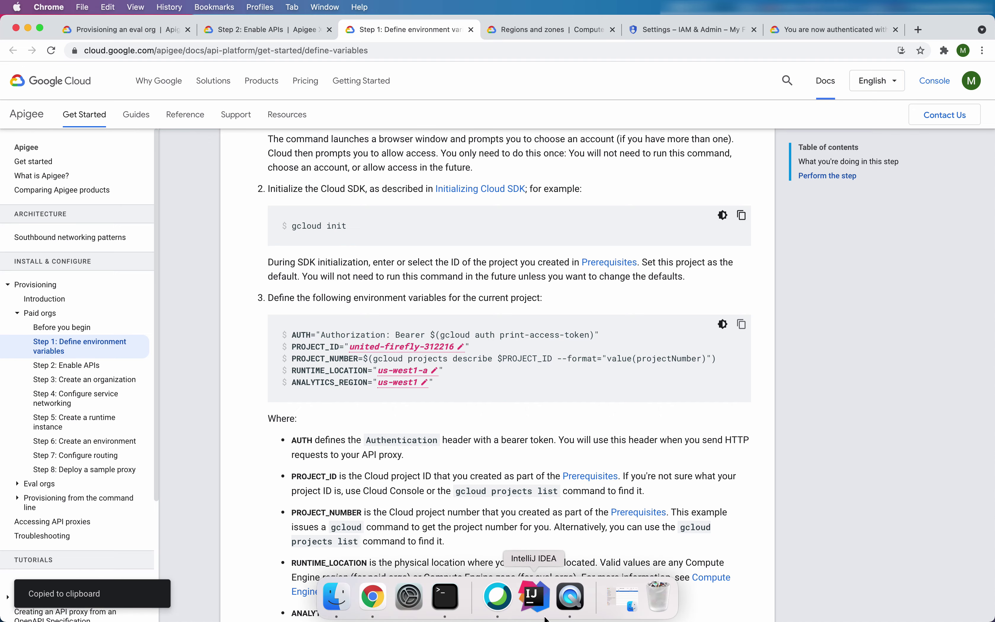
pyautogui.click(452, 607)
pyautogui.click(451, 316)
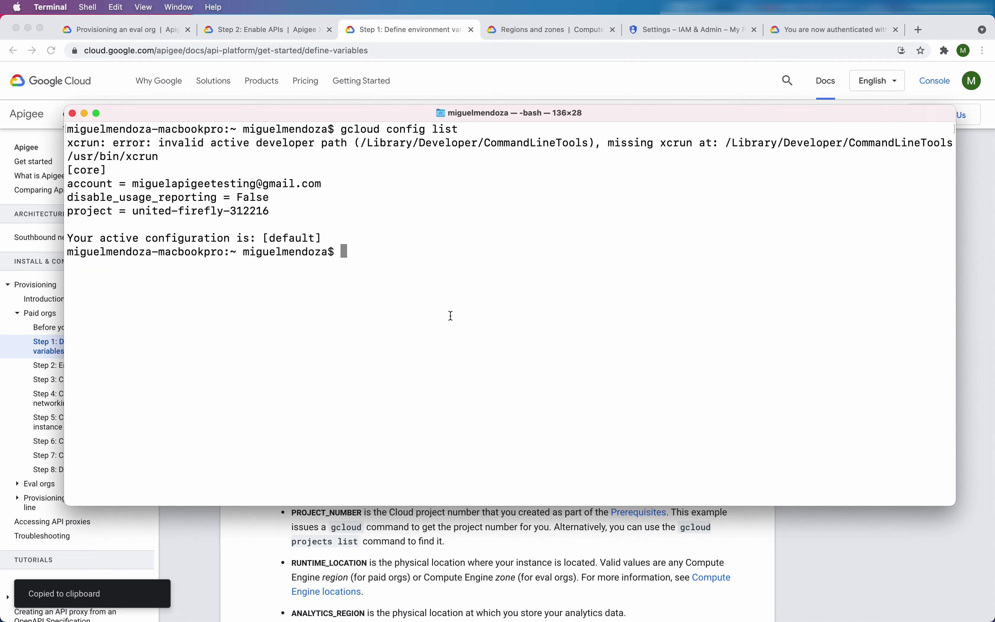
pyautogui.write('vi apigee')
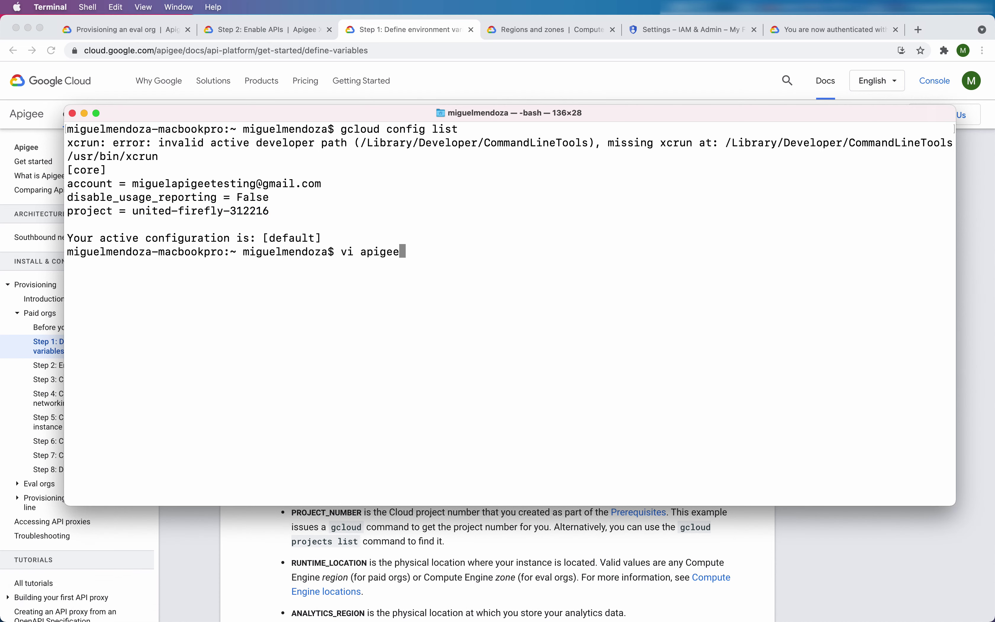
pyautogui.write('.env')
pyautogui.press('Return')
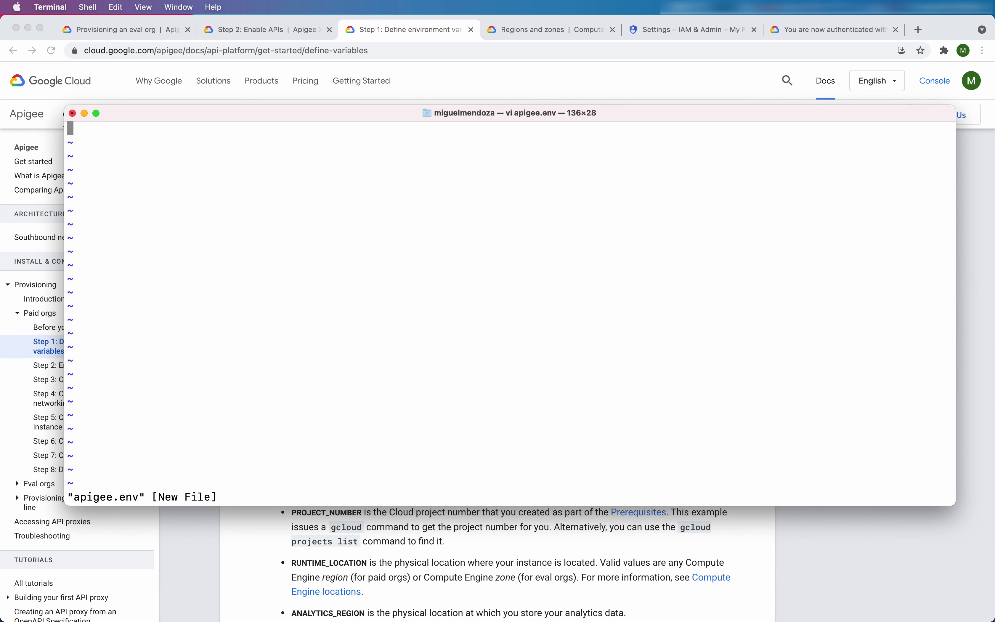
# Paste the copied variable definitions into apigee.env and prefix each of the five lines with export.
pyautogui.press('i')
pyautogui.press('super+v')
pyautogui.press('Escape')
pyautogui.press('g')
pyautogui.press('g')
pyautogui.write('iexport')
pyautogui.press('Escape')
pyautogui.write('j0iexport')
pyautogui.press('Escape')
pyautogui.write('j')
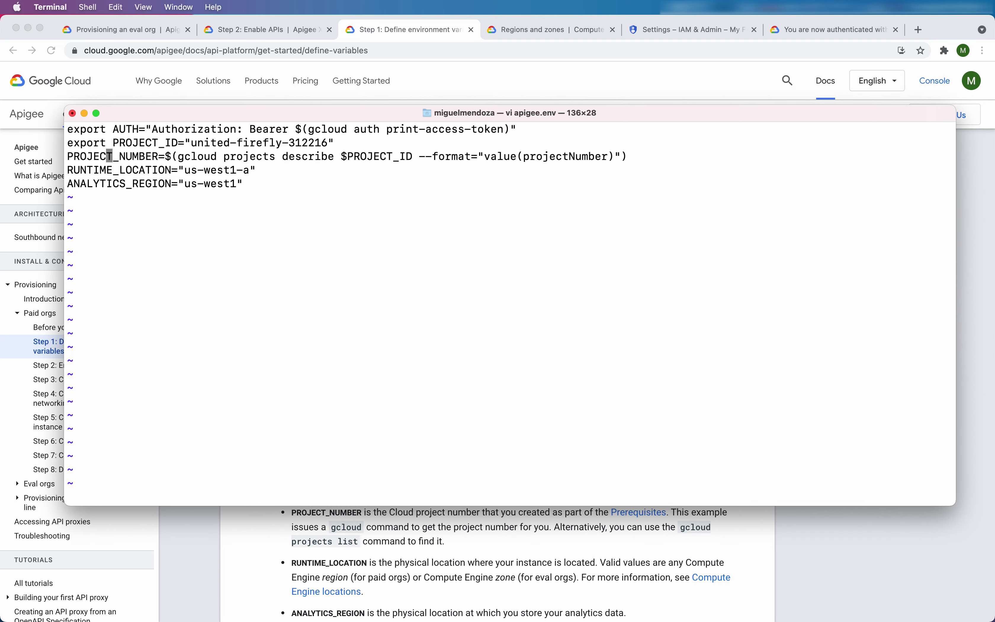
pyautogui.write('0iexport')
pyautogui.press('Escape')
pyautogui.write('j0iexport')
pyautogui.press('Escape')
pyautogui.write('j0iexport')
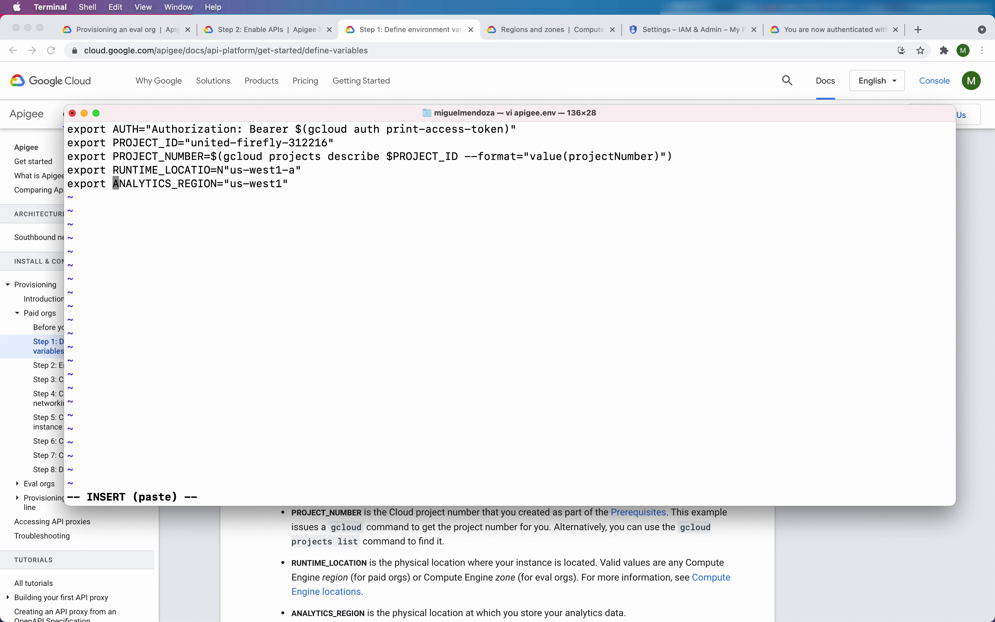
# Save and close apigee.env, and load its variables into the shell with source apigee.env.
pyautogui.press('Escape')
pyautogui.write(':wq')
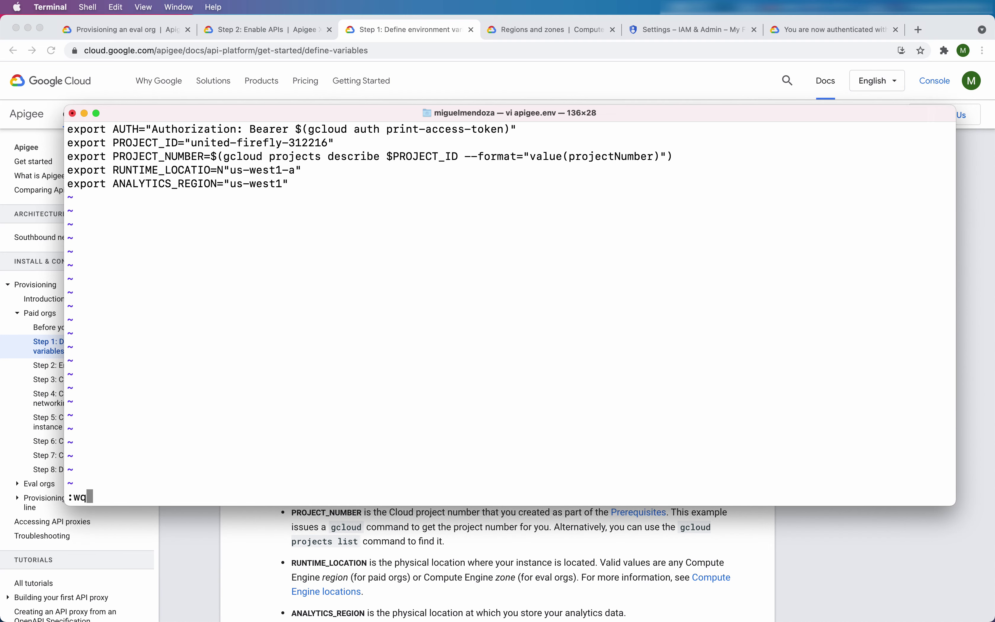
pyautogui.press('Return')
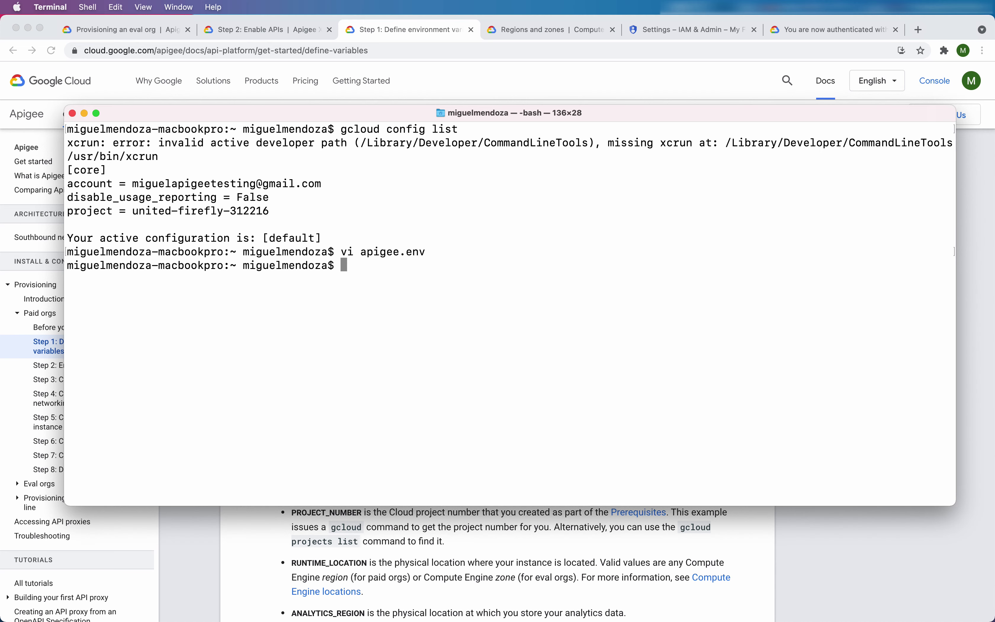
pyautogui.write('source apigee.env')
pyautogui.press('Return')
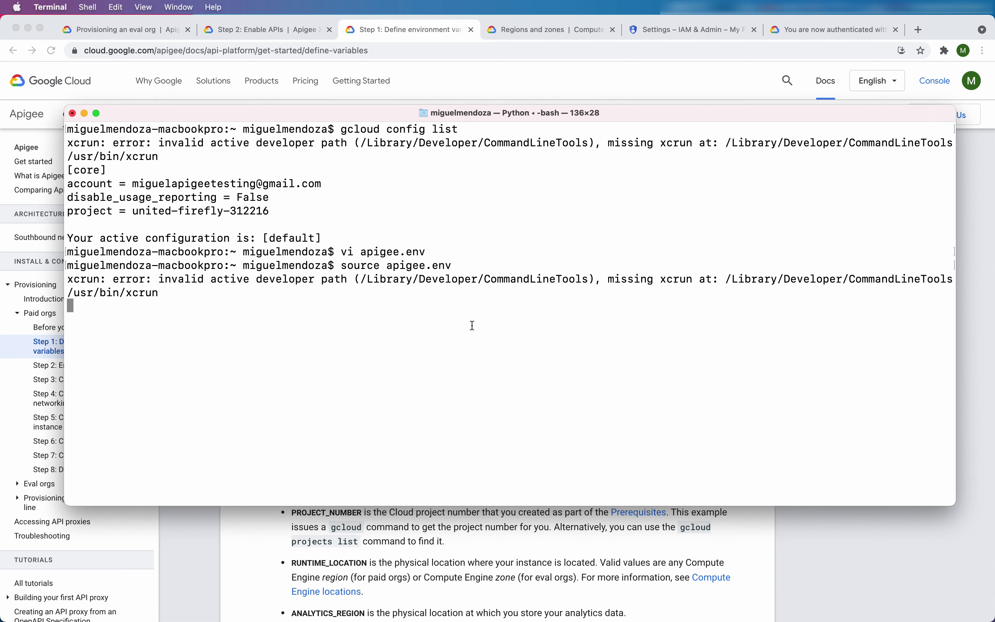
# Echo the $AUTH variable to check the authorization header, and clear the Terminal output.
pyautogui.write('ech')
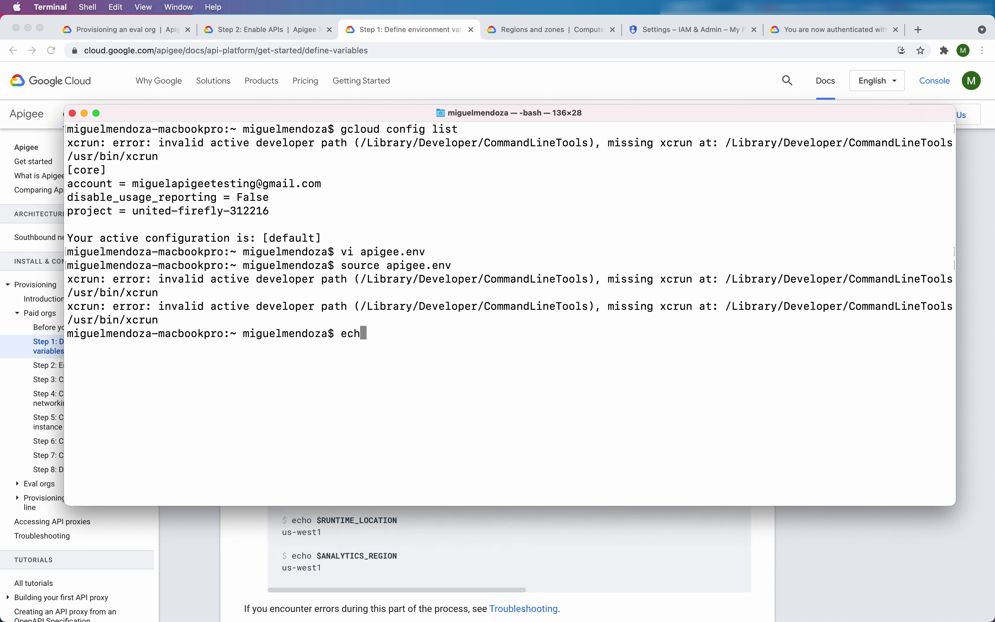
pyautogui.write('o $AUTH')
pyautogui.press('Return')
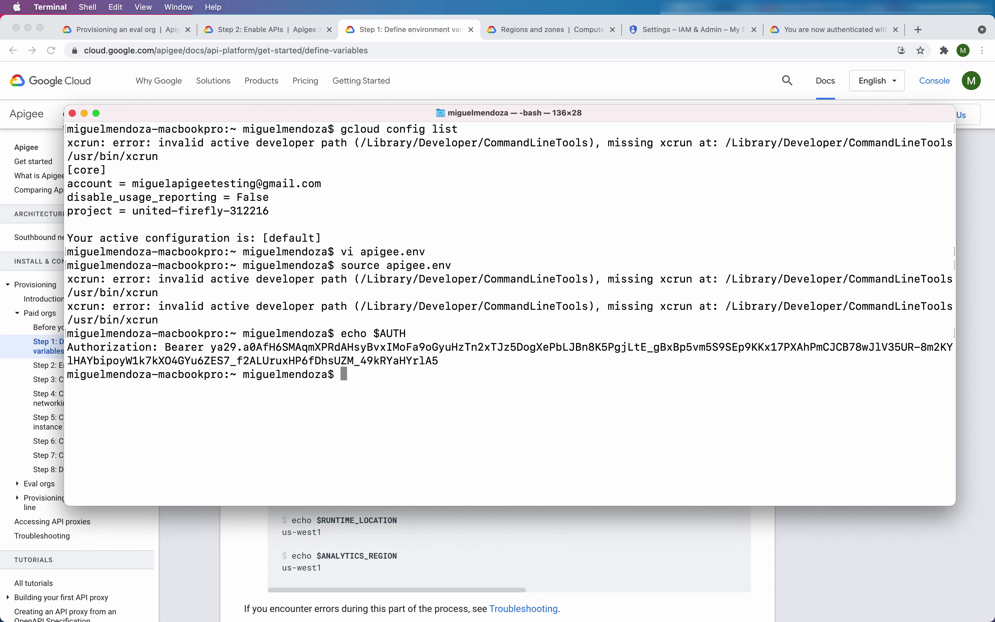
pyautogui.write('clera')
pyautogui.press('BackSpace')
pyautogui.press('BackSpace')
pyautogui.write('ar')
pyautogui.press('Return')
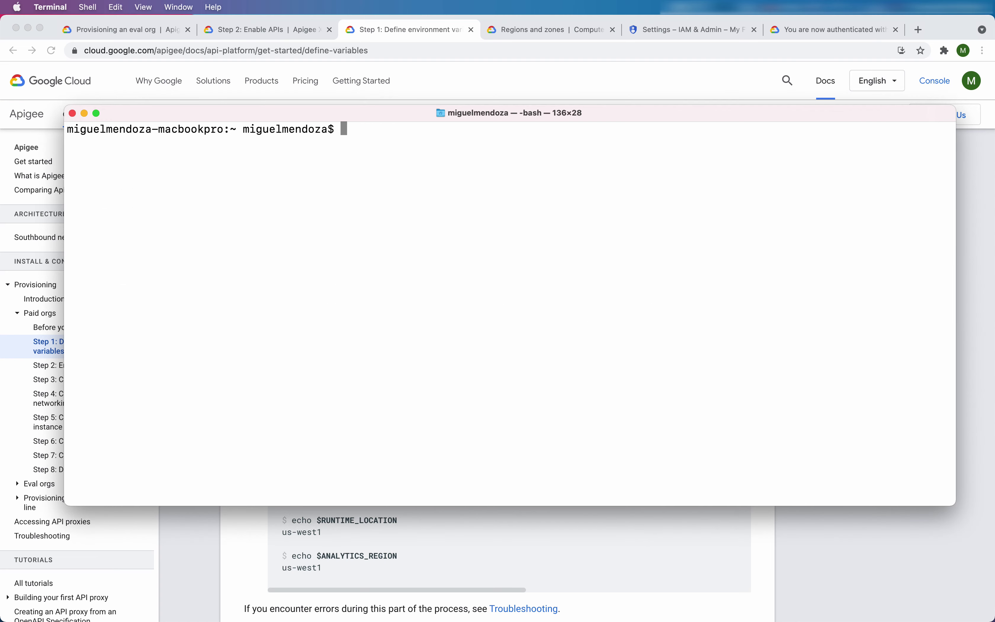
# Switch to Chrome and examine the echo examples in Step 1 and the required APIs and gcloud commands in Step 2.
pyautogui.click(396, 595)
pyautogui.scroll(-7, 408, 551)
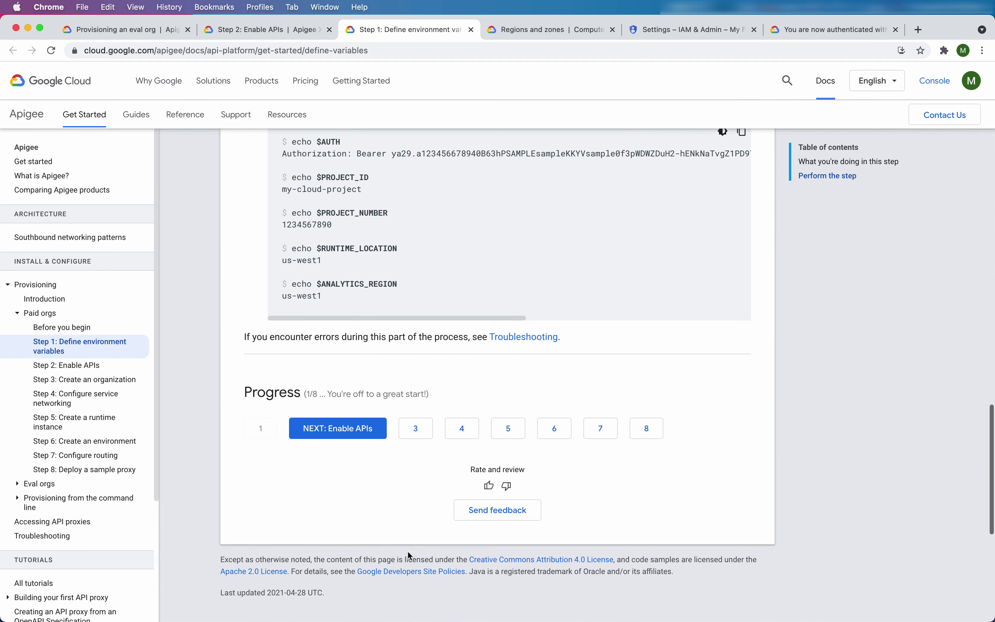
pyautogui.scroll(2, 408, 551)
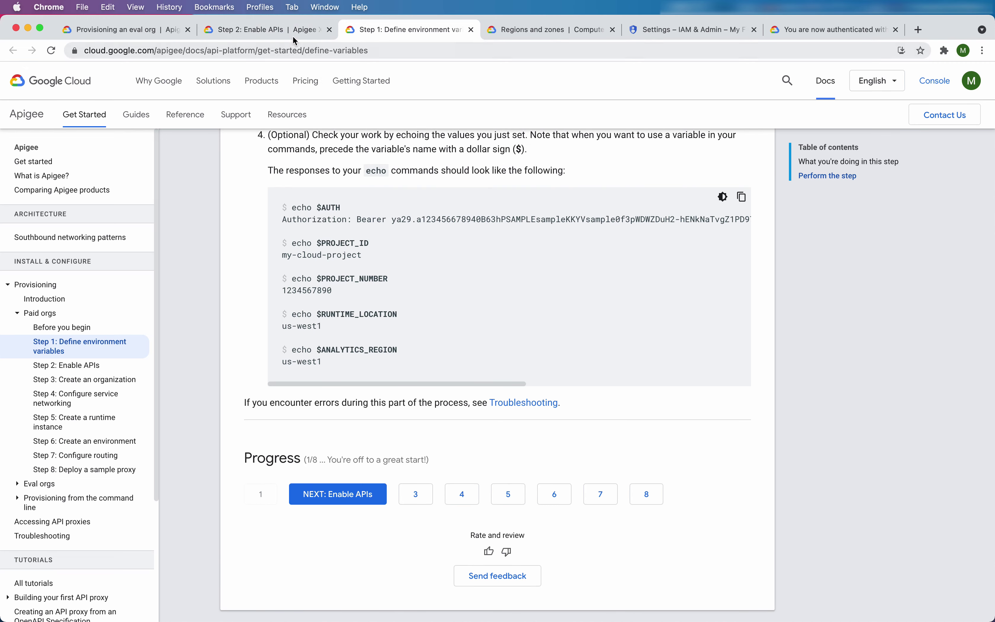
pyautogui.click(293, 33)
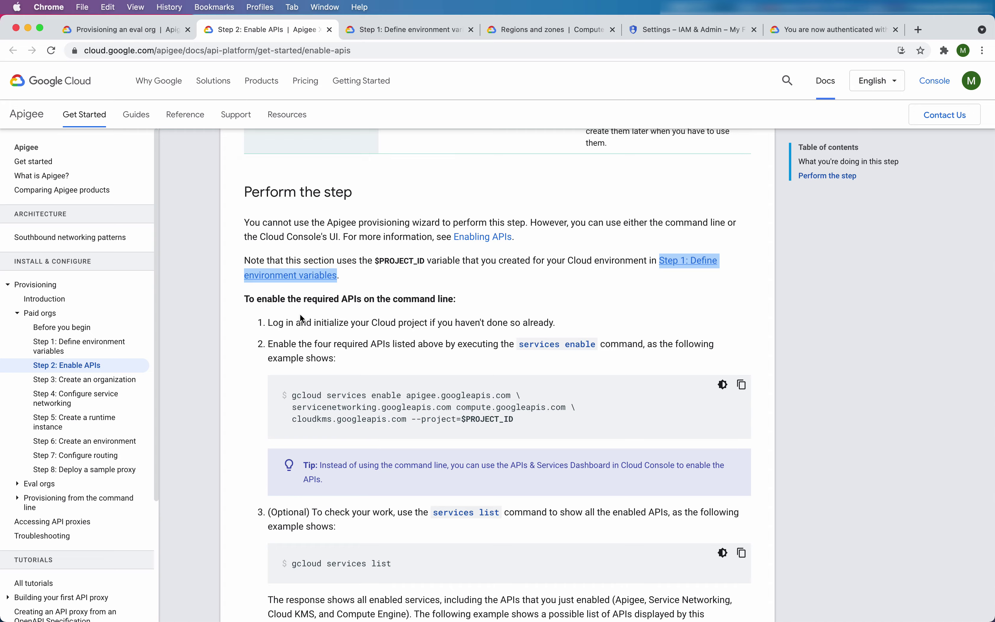
pyautogui.scroll(-10, 300, 315)
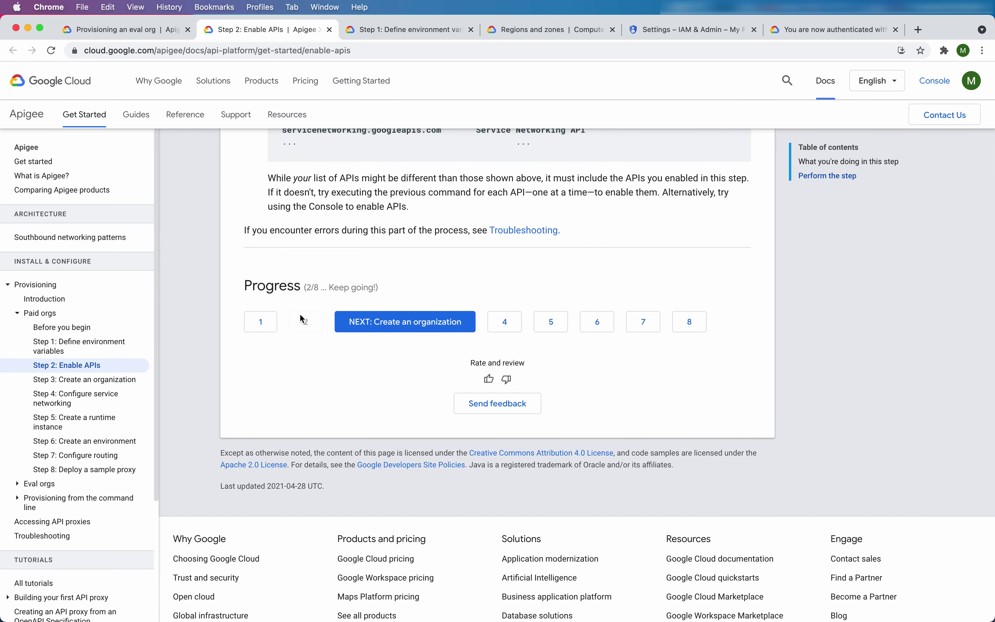
pyautogui.scroll(10, 364, 257)
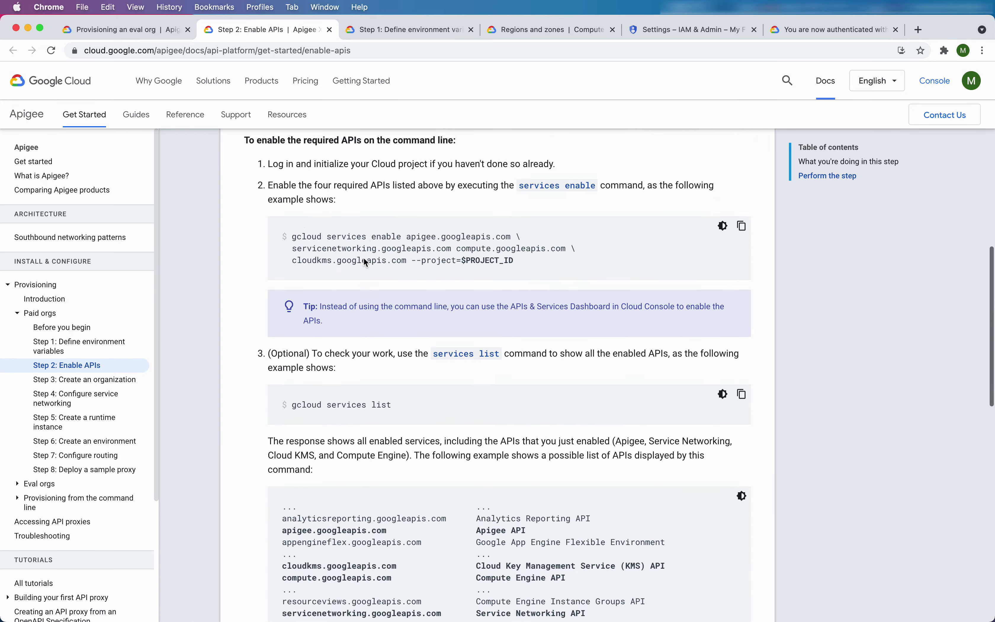
pyautogui.scroll(10, 363, 257)
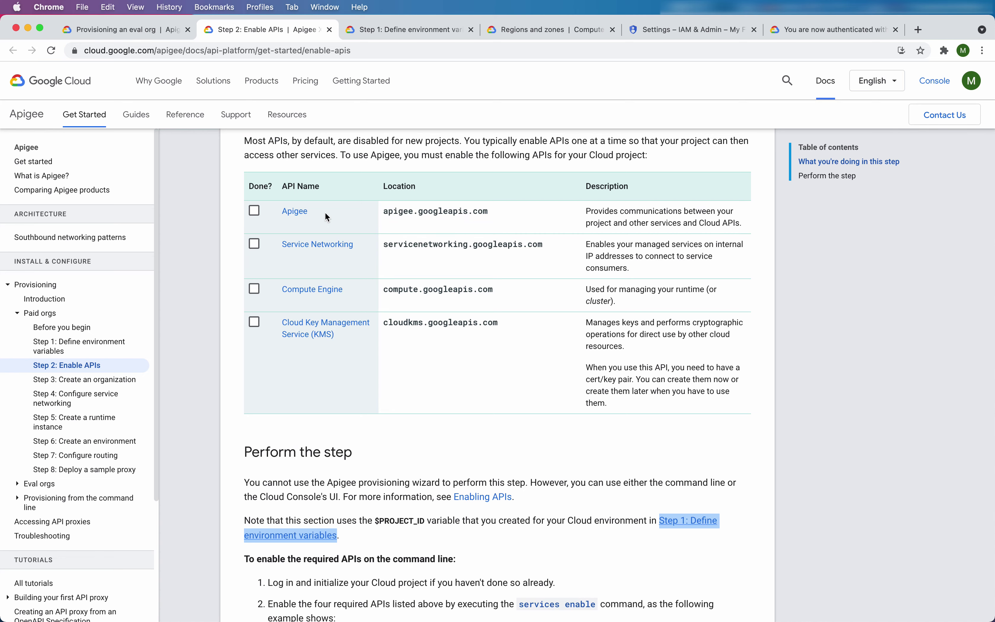
pyautogui.scroll(4, 323, 225)
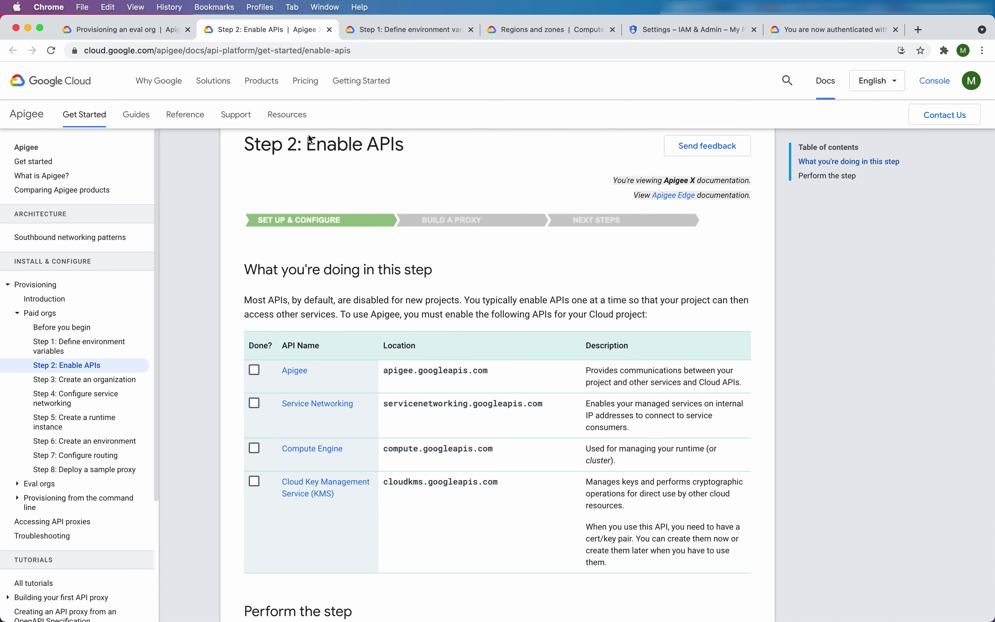
pyautogui.click(370, 31)
pyautogui.scroll(20, 371, 246)
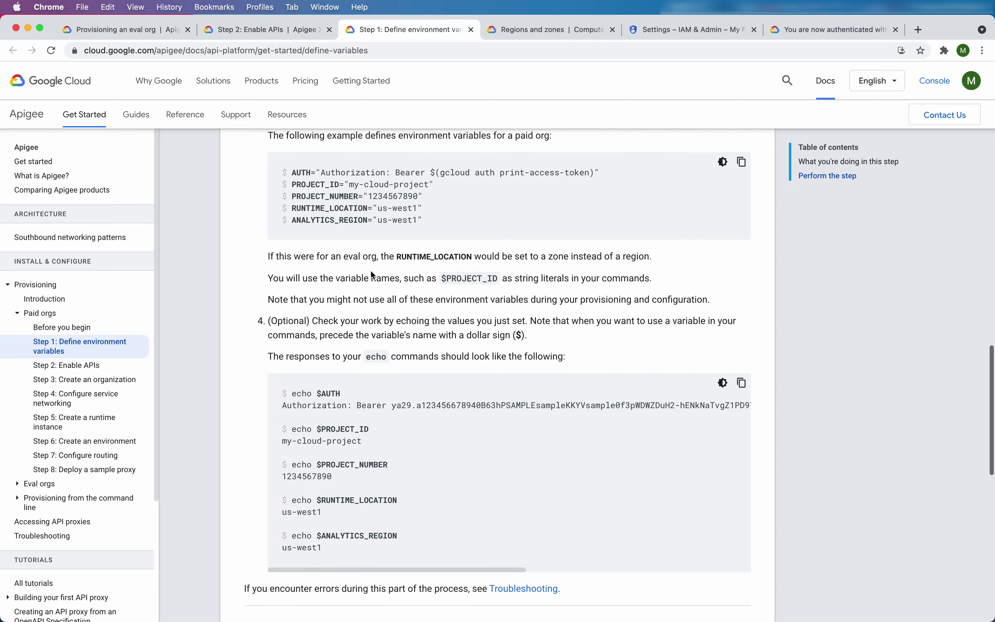
pyautogui.scroll(9, 371, 272)
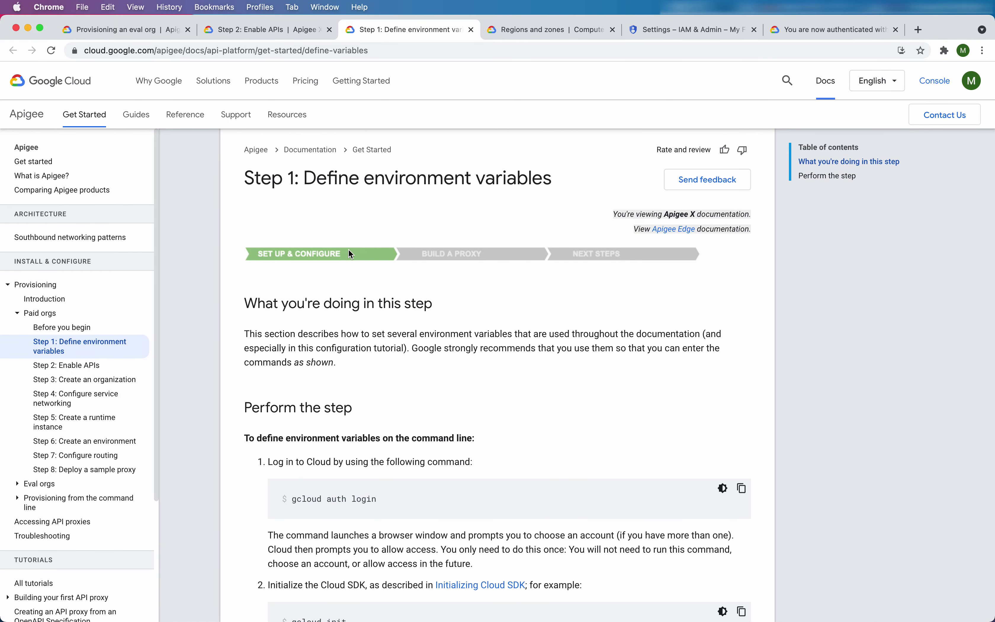
pyautogui.scroll(-20, 398, 283)
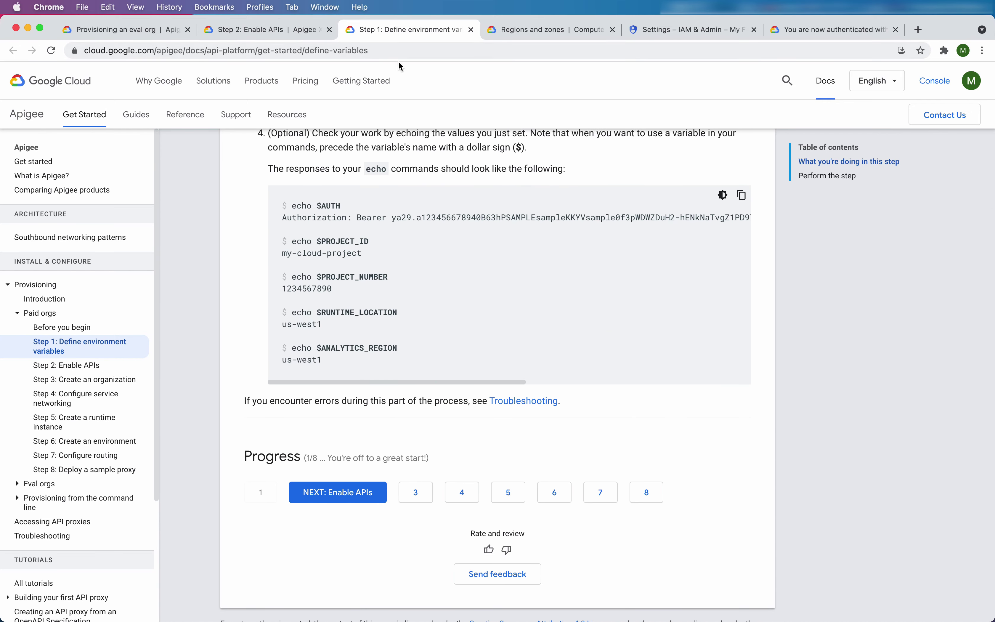
# Close the Compute Engine Regions and zones page and the Cloud SDK authentication success page.
pyautogui.click(581, 33)
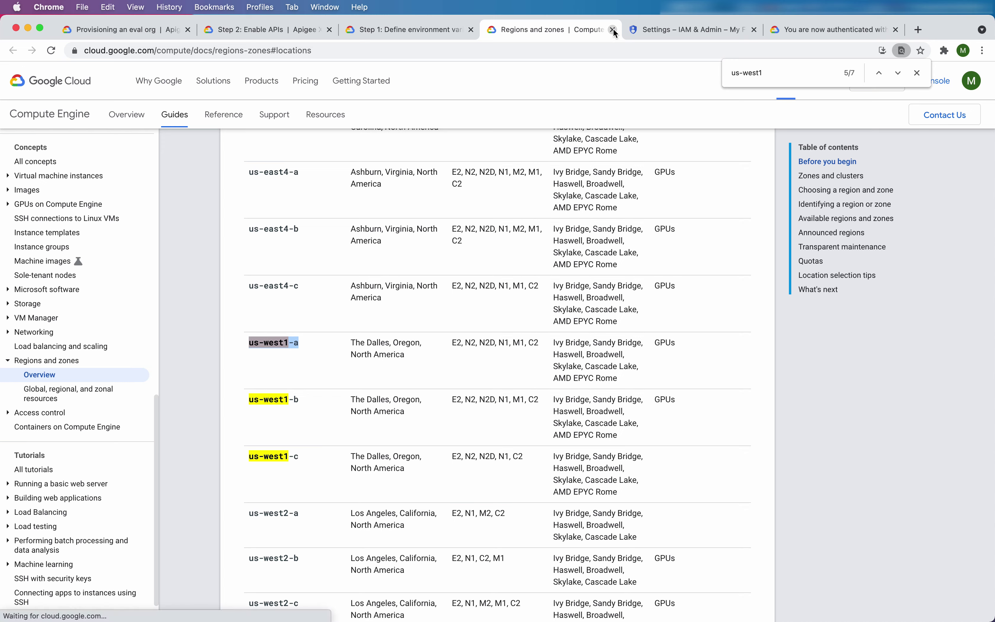
pyautogui.click(613, 30)
pyautogui.click(742, 32)
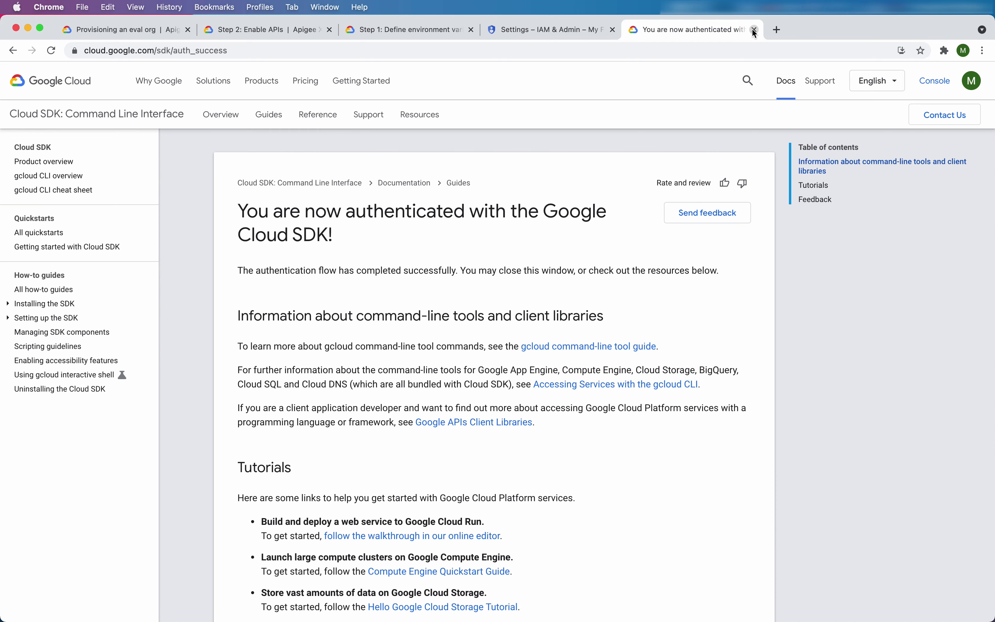
pyautogui.click(755, 29)
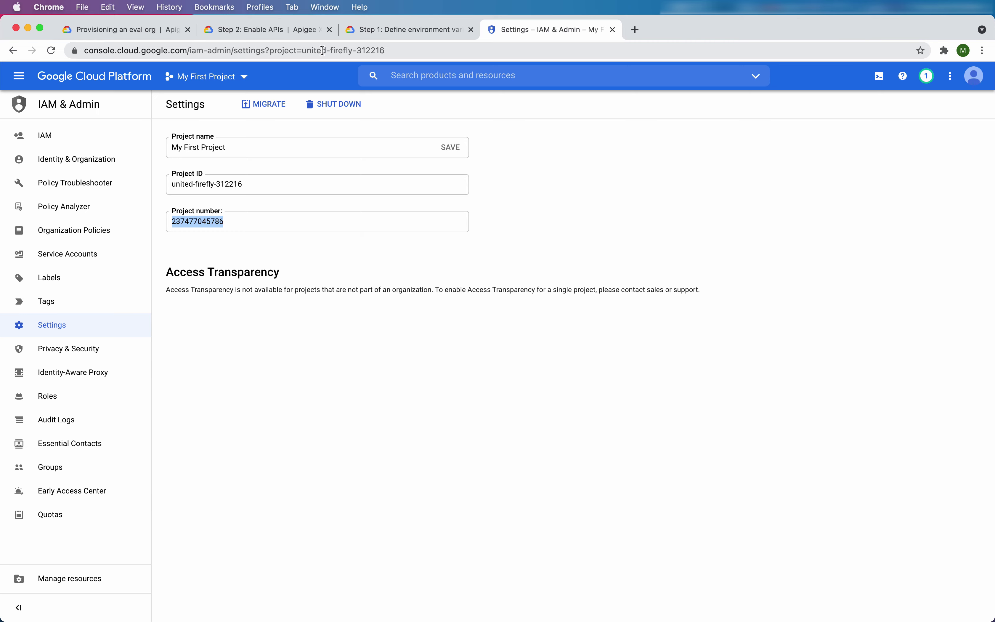
# Read the Step 2 table of APIs that must be enabled for the Cloud project.
pyautogui.click(301, 32)
pyautogui.scroll(-3, 374, 336)
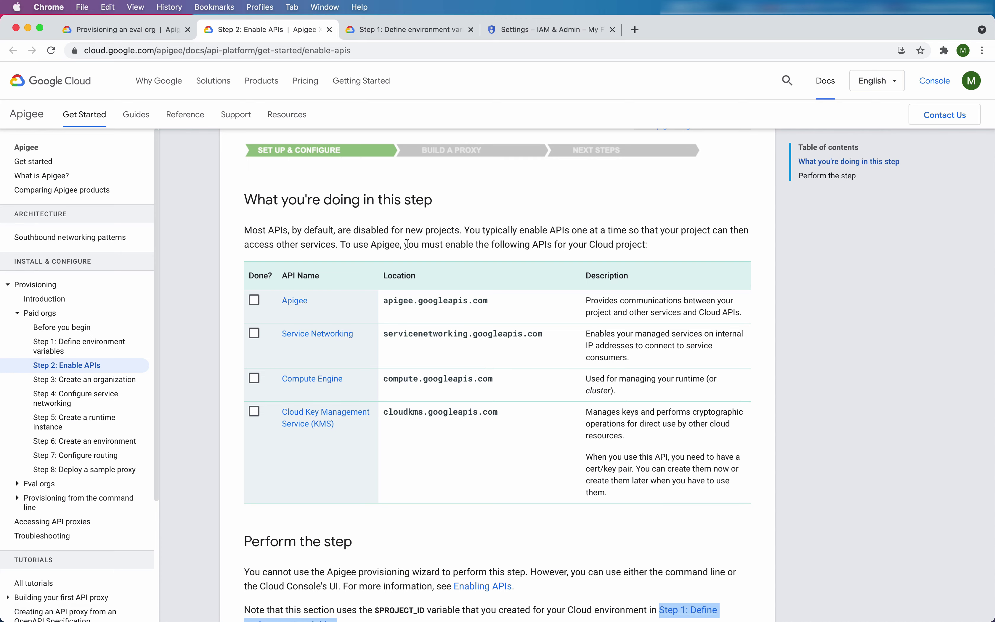
pyautogui.scroll(-3, 408, 246)
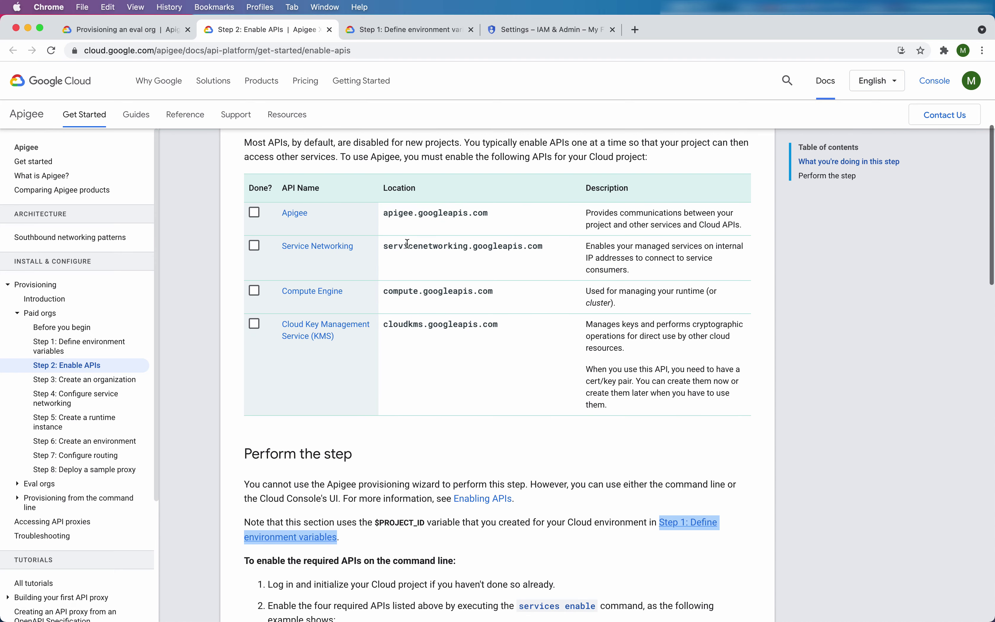
pyautogui.scroll(-2, 409, 247)
# Advance the Step 1 documentation page to Step 2: Enable APIs and compare it with the Step 2 page already open.
pyautogui.click(395, 31)
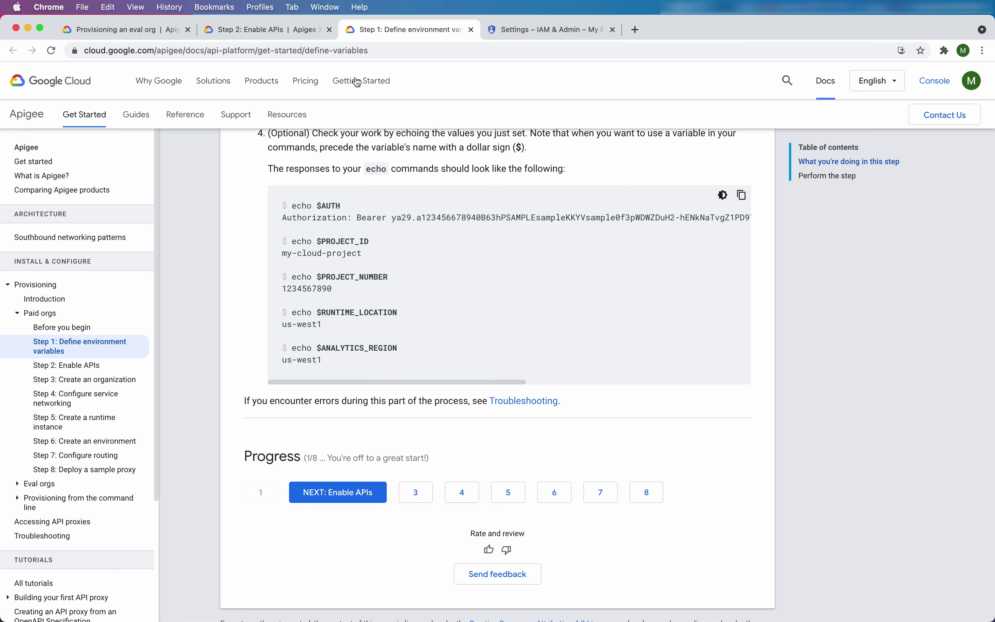
pyautogui.click(333, 497)
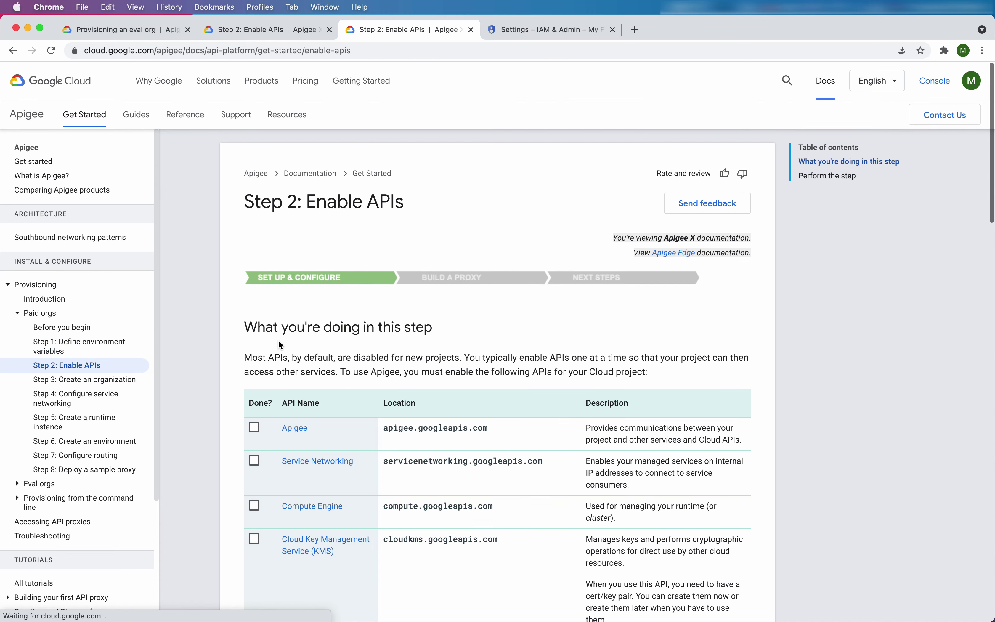
pyautogui.scroll(-3, 333, 419)
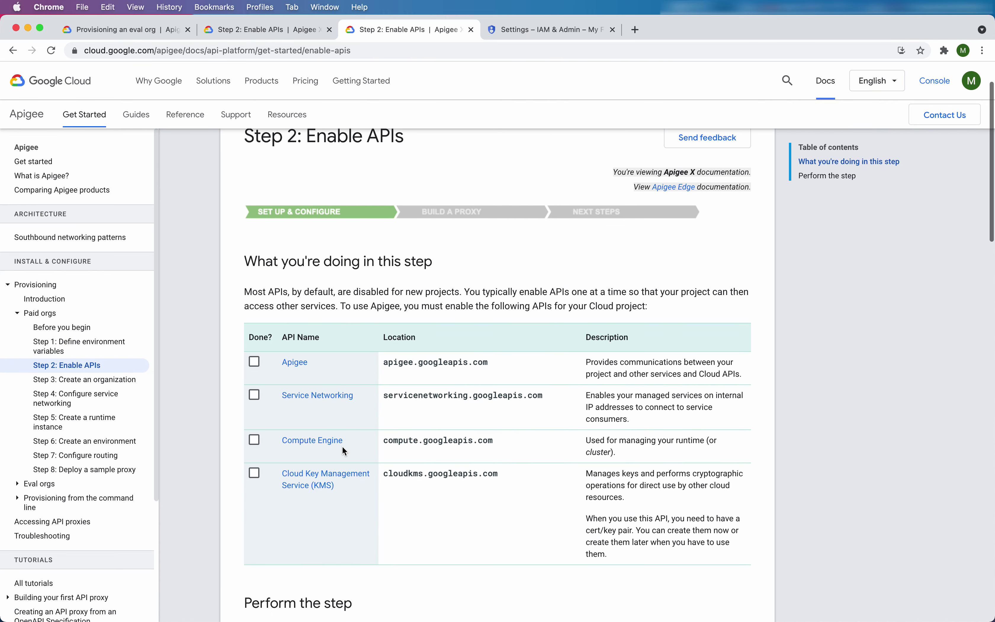
pyautogui.click(252, 28)
pyautogui.click(385, 35)
pyautogui.click(294, 31)
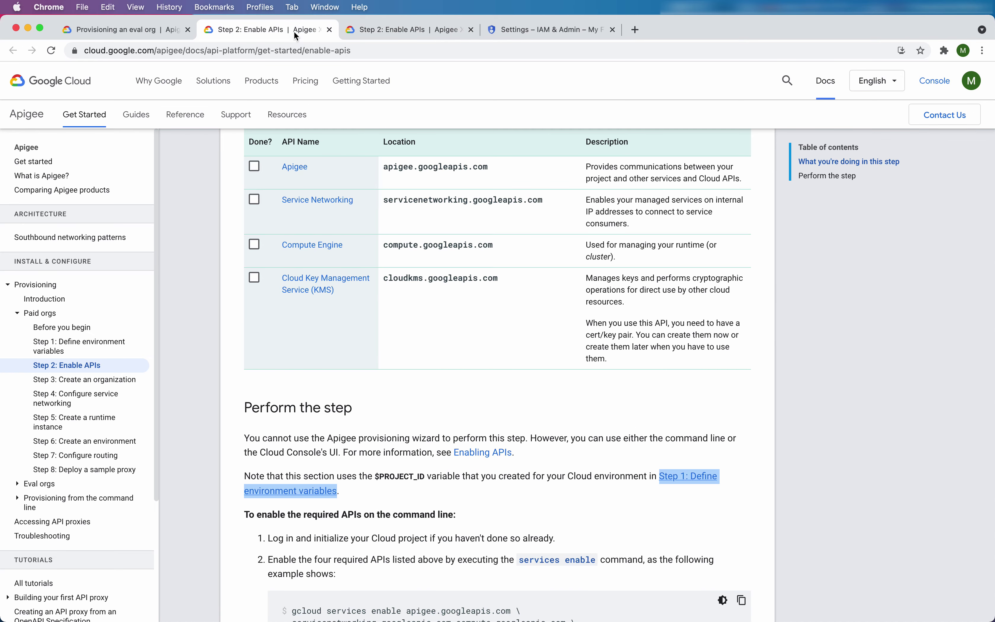
# Review the required APIs on the Step 2 page and the eval org page's instructions for the Apigee provisioning wizard.
pyautogui.scroll(7, 266, 372)
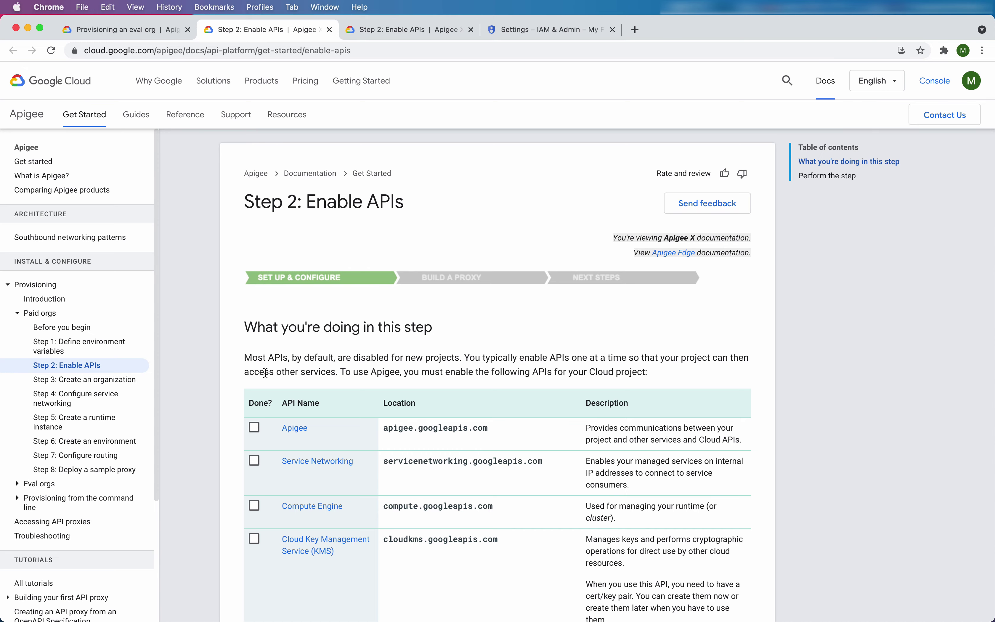
pyautogui.scroll(-10, 303, 198)
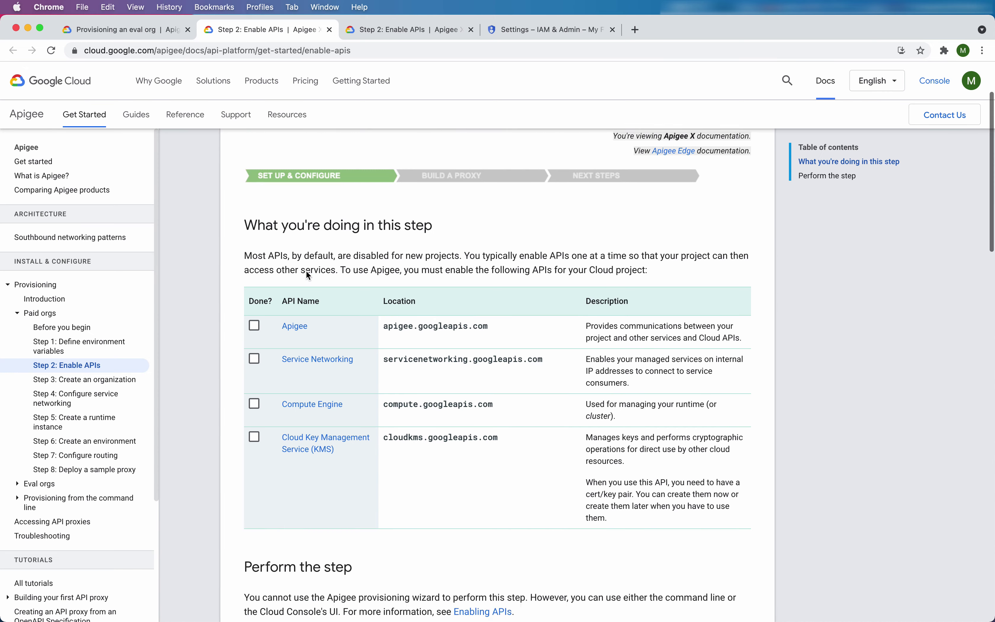
pyautogui.scroll(10, 390, 296)
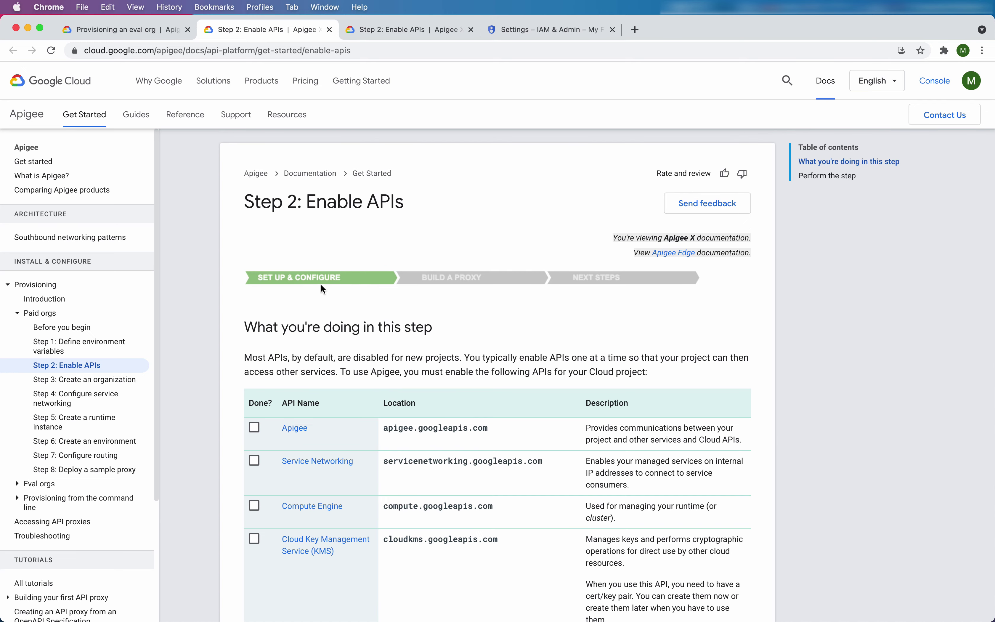
pyautogui.scroll(-9, 321, 284)
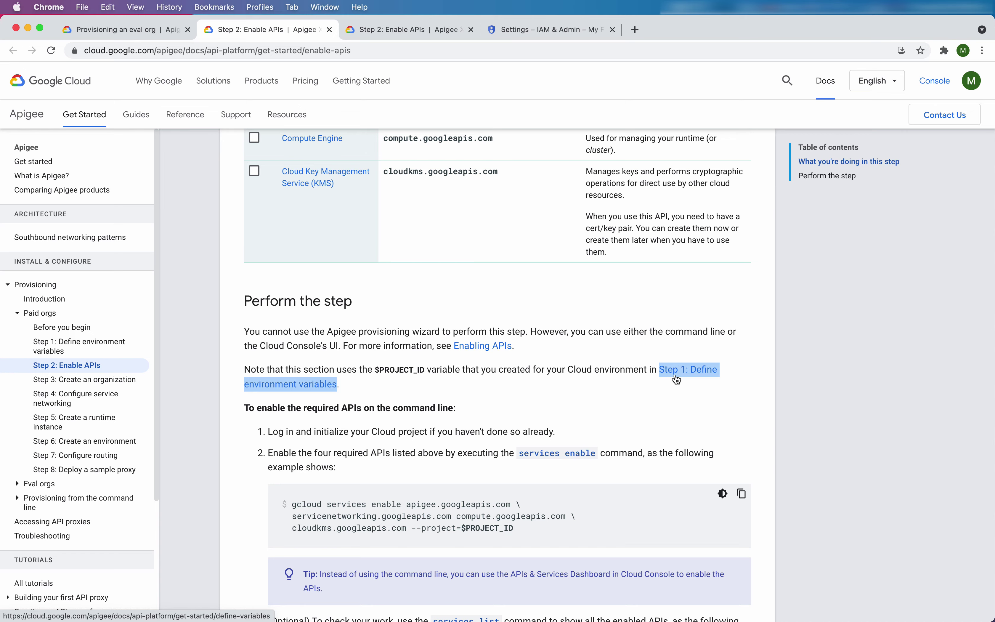
pyautogui.scroll(9, 676, 380)
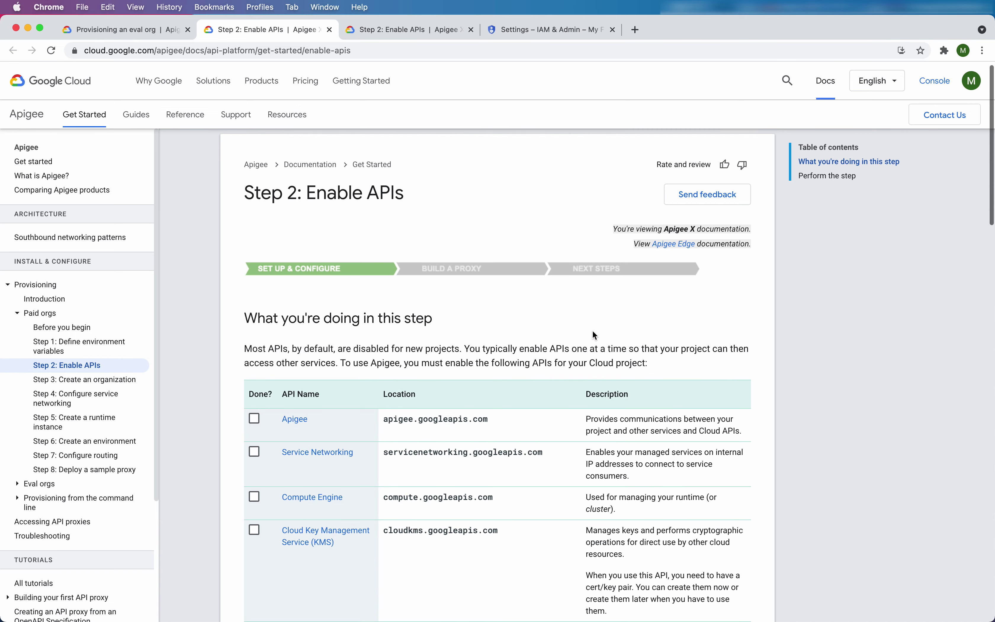
pyautogui.click(154, 29)
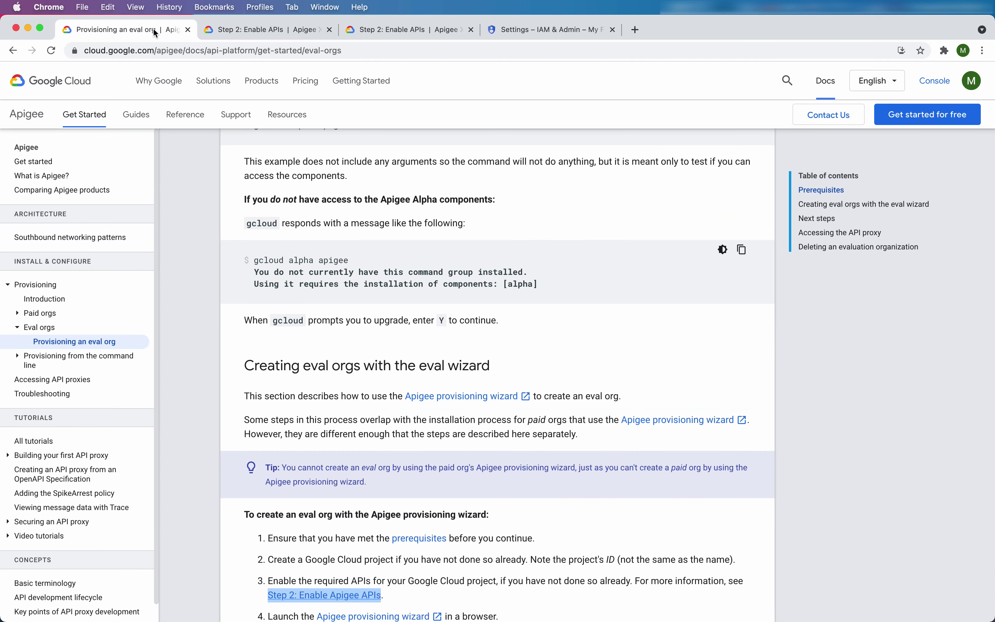
pyautogui.scroll(-3, 390, 412)
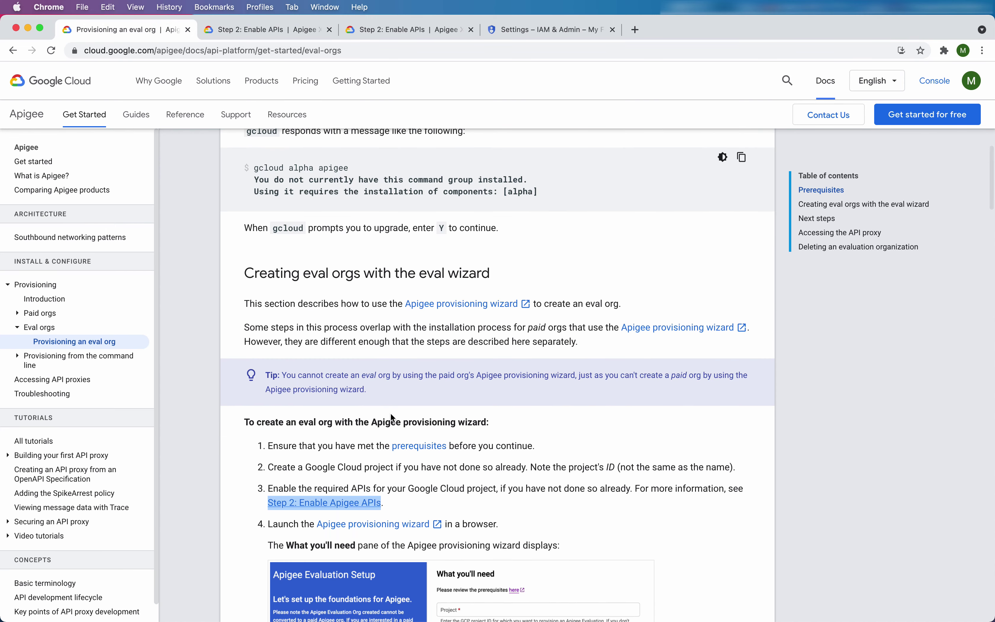
pyautogui.doubleClick(343, 424)
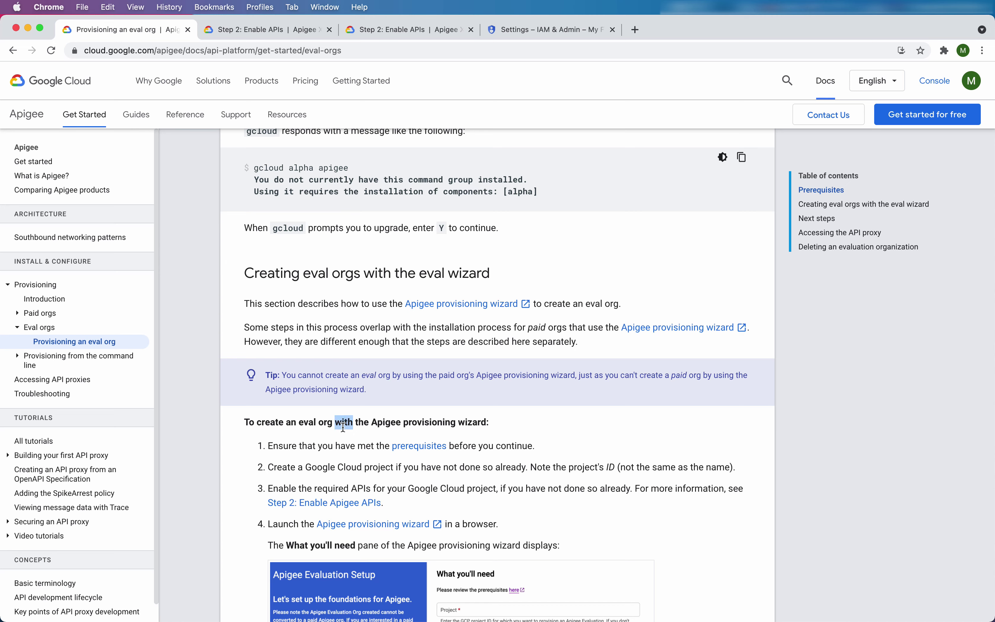
pyautogui.tripleClick(303, 423)
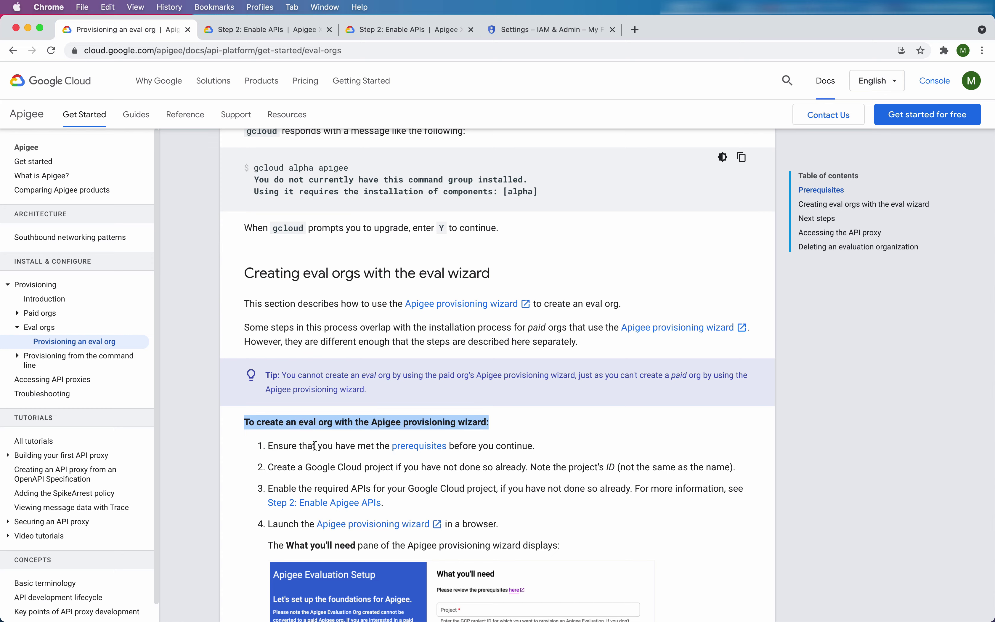
pyautogui.tripleClick(303, 447)
pyautogui.click(321, 457)
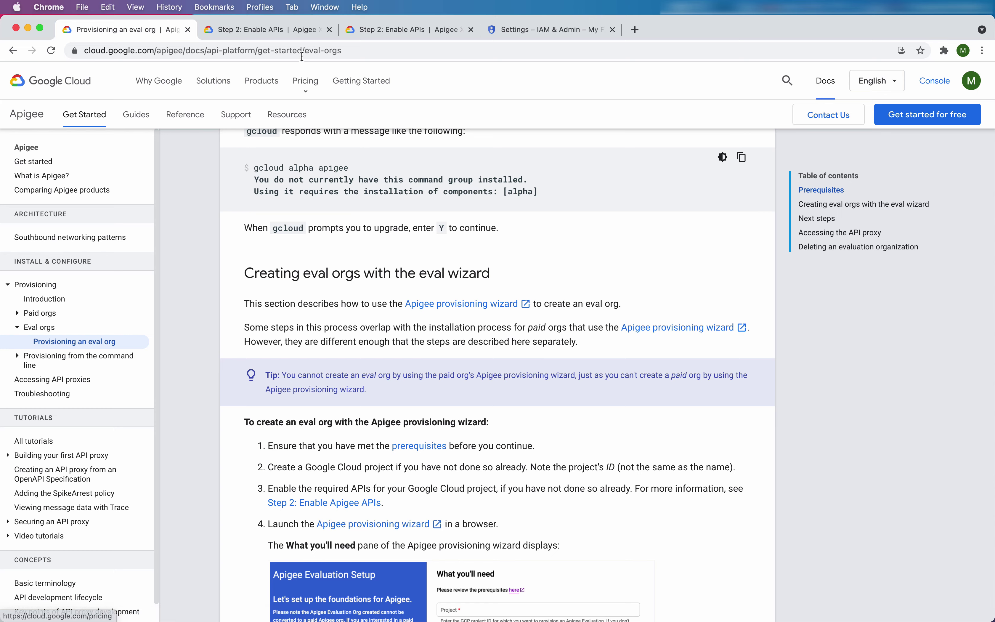
# Close the duplicate Step 2: Enable APIs page and return to the remaining Step 2 page.
pyautogui.click(279, 31)
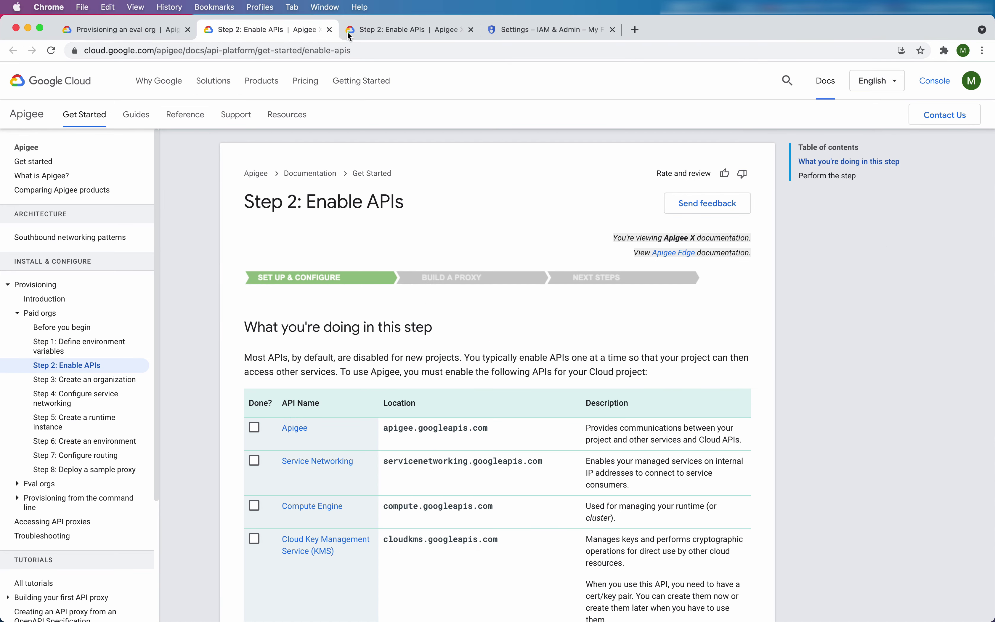
pyautogui.click(440, 32)
pyautogui.click(471, 29)
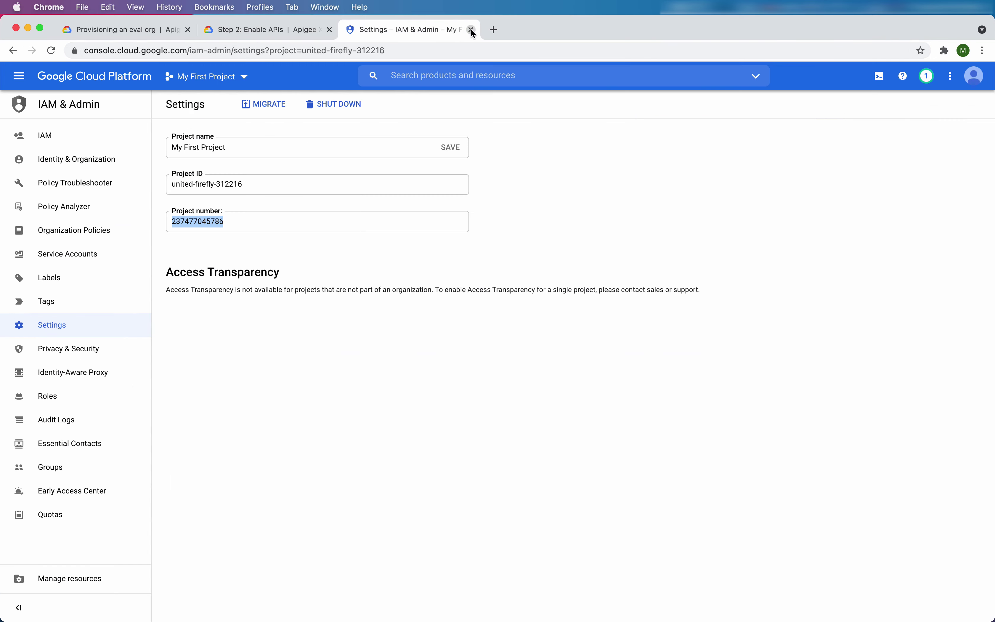
pyautogui.click(255, 30)
# Copy the gcloud services enable command for the four required APIs from Step 2 and run it in Terminal.
pyautogui.scroll(-3, 284, 363)
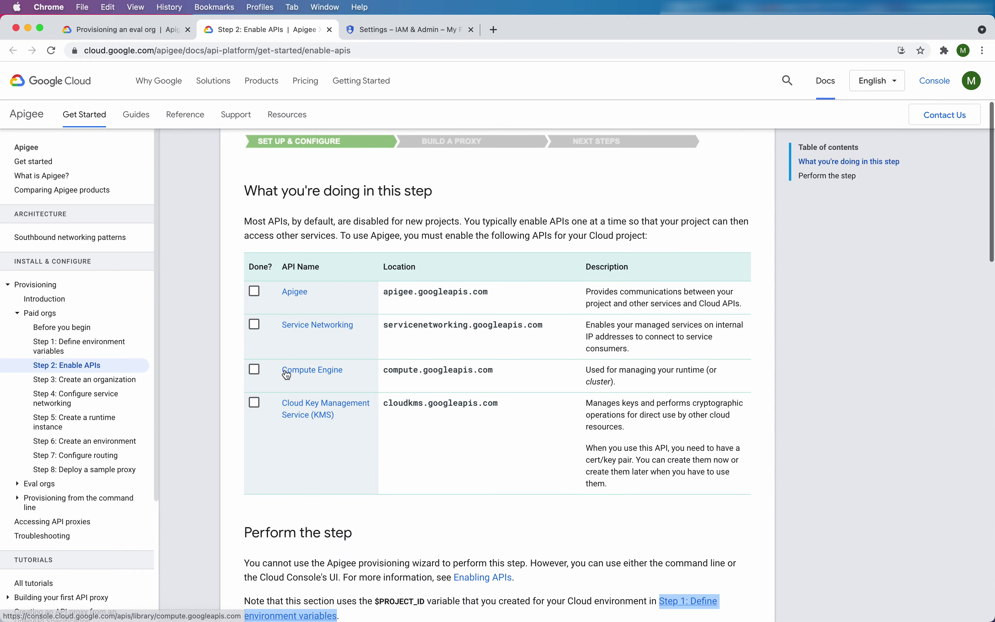
pyautogui.scroll(-10, 284, 368)
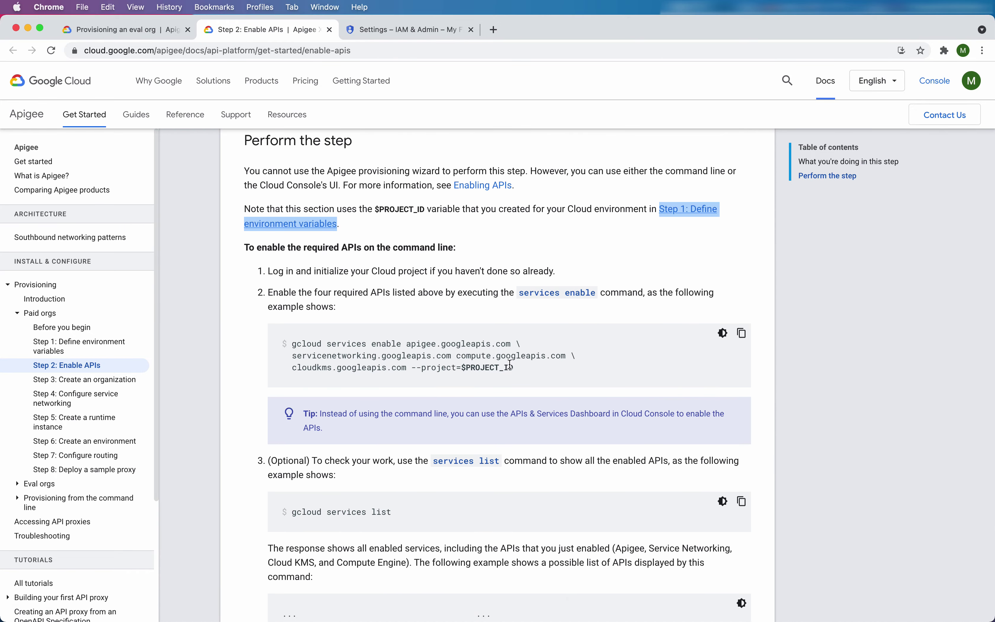
pyautogui.click(423, 367)
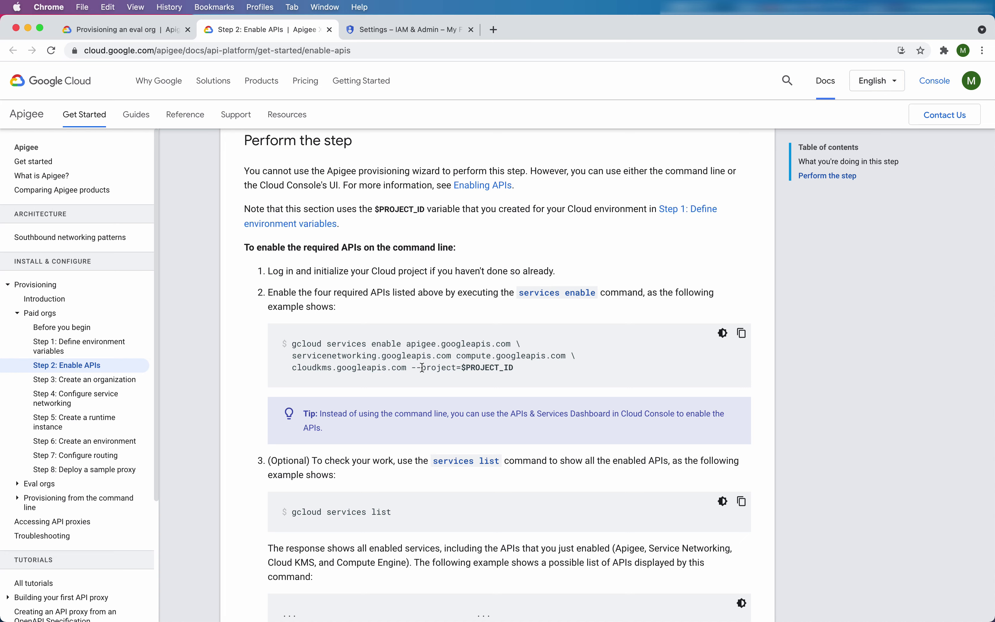
pyautogui.click(742, 334)
pyautogui.press('super+Tab')
pyautogui.press('super+v')
pyautogui.press('Return')
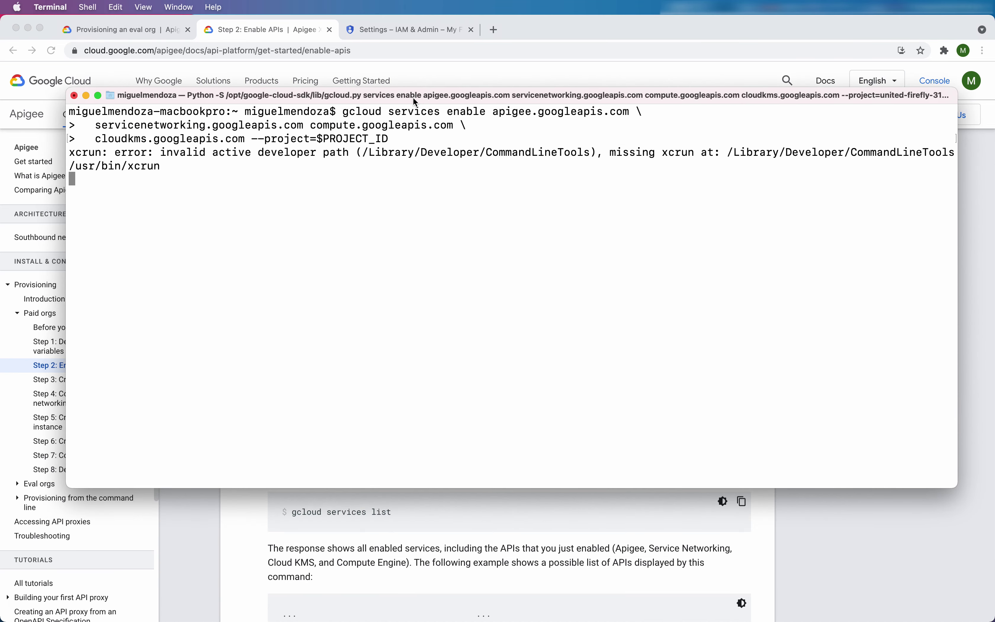
# Check the gcloud services enable command and its output, and clear the Terminal screen.
pyautogui.moveTo(341, 226); pyautogui.dragTo(343, 209)
pyautogui.moveTo(343, 111); pyautogui.dragTo(458, 130)
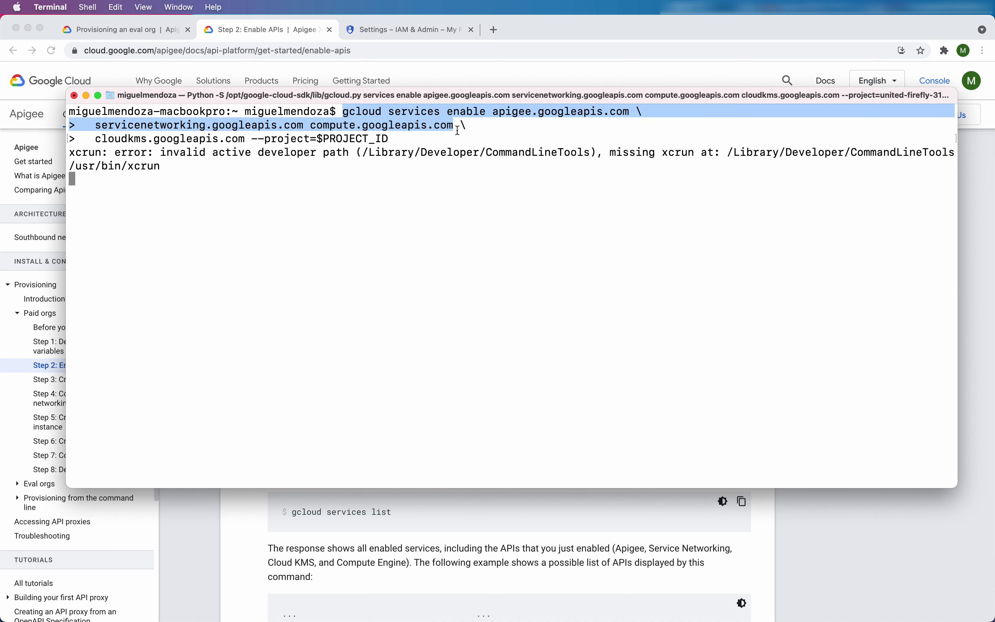
pyautogui.click(445, 213)
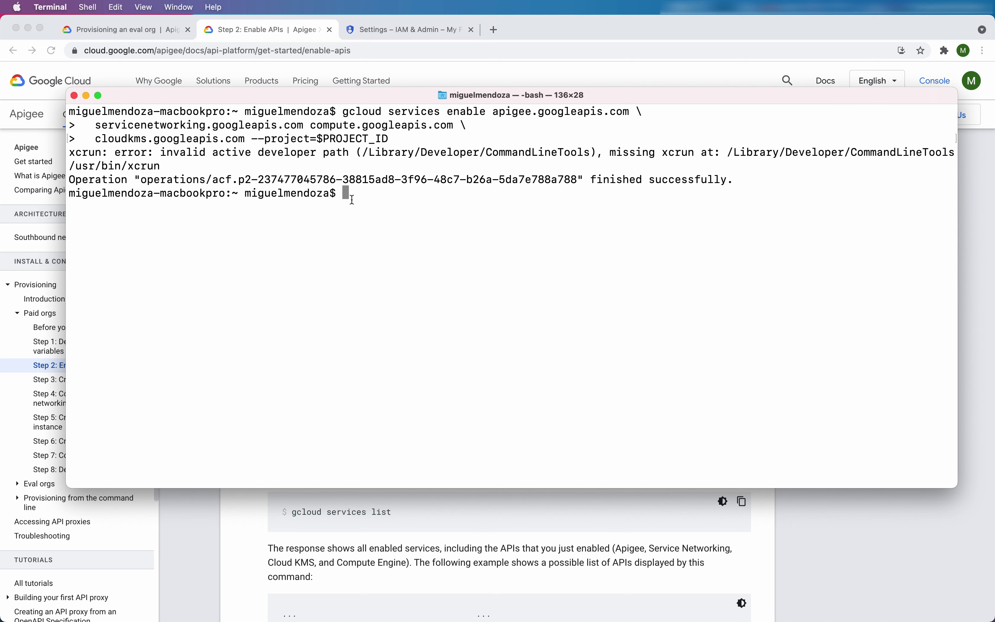
pyautogui.doubleClick(488, 177)
pyautogui.tripleClick(489, 177)
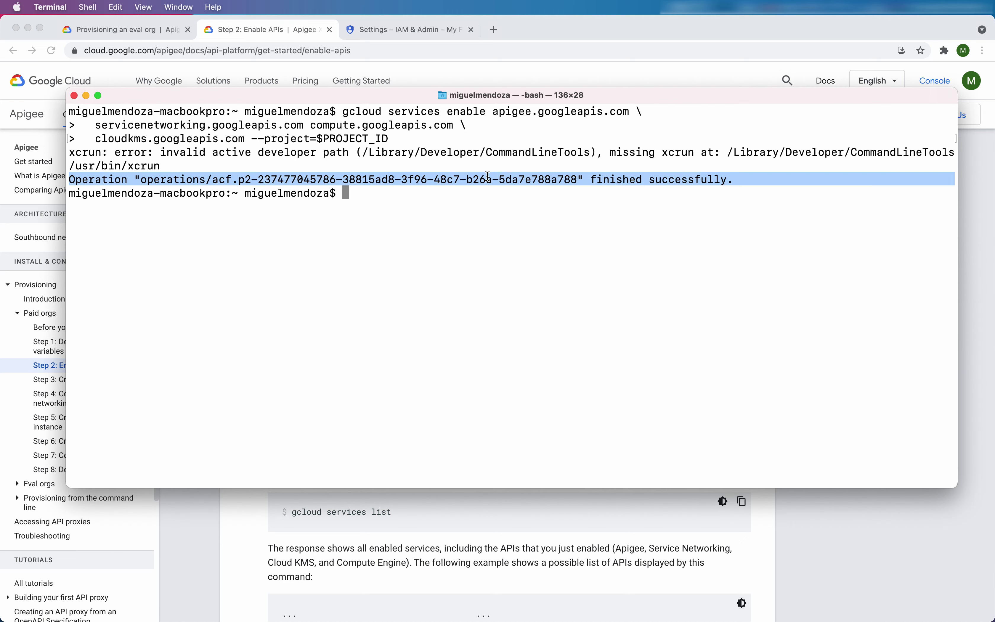
pyautogui.click(443, 211)
pyautogui.write('clear')
pyautogui.press('Return')
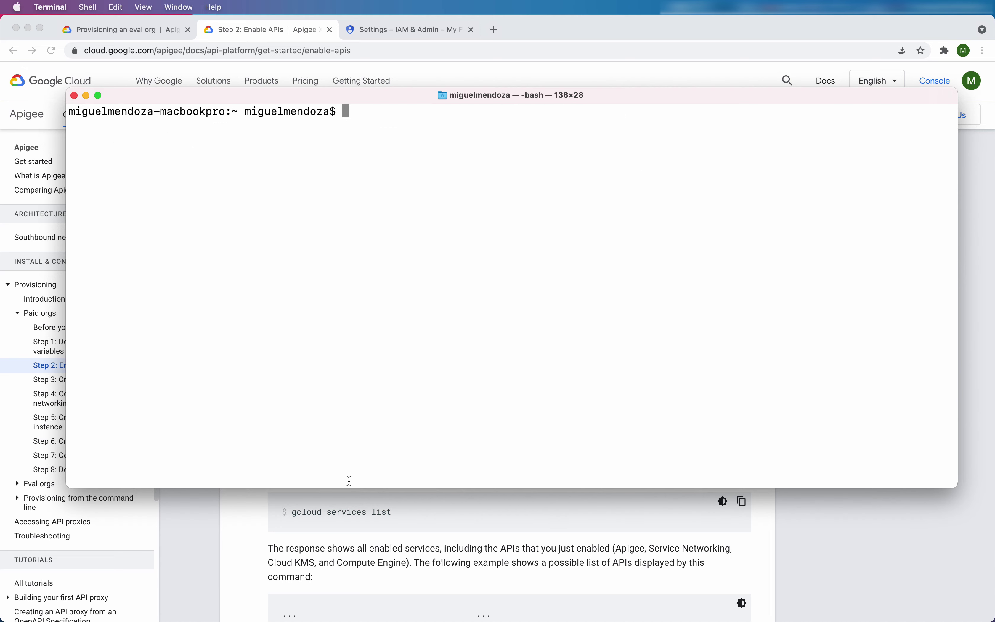
# Switch to Chrome, read the optional gcloud services list check, and advance the documentation to Step 3: Create an organization.
pyautogui.click(365, 524)
pyautogui.scroll(-4, 365, 524)
pyautogui.scroll(-2, 367, 527)
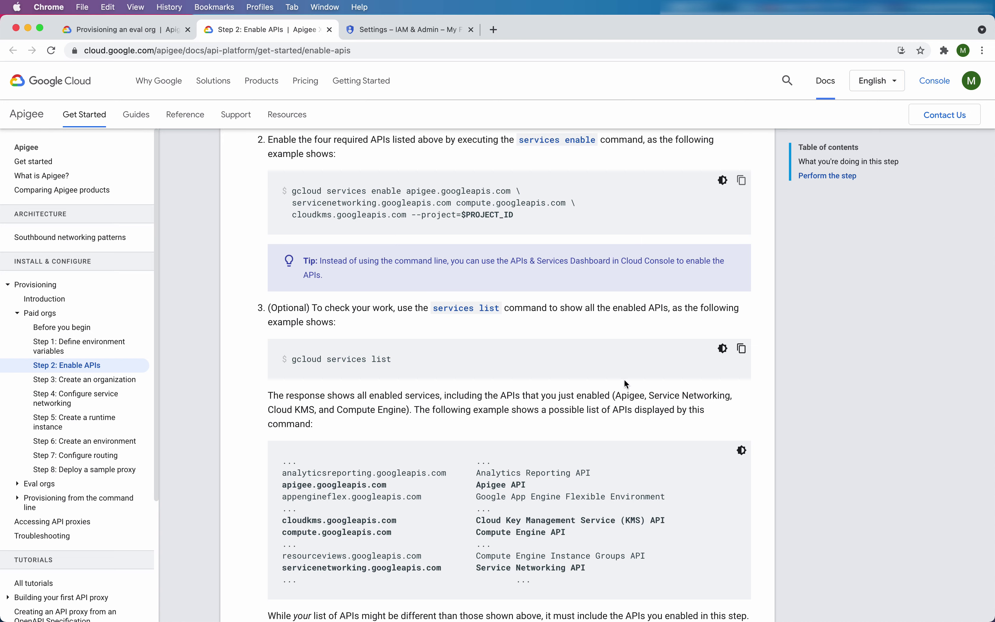
pyautogui.scroll(-1, 626, 376)
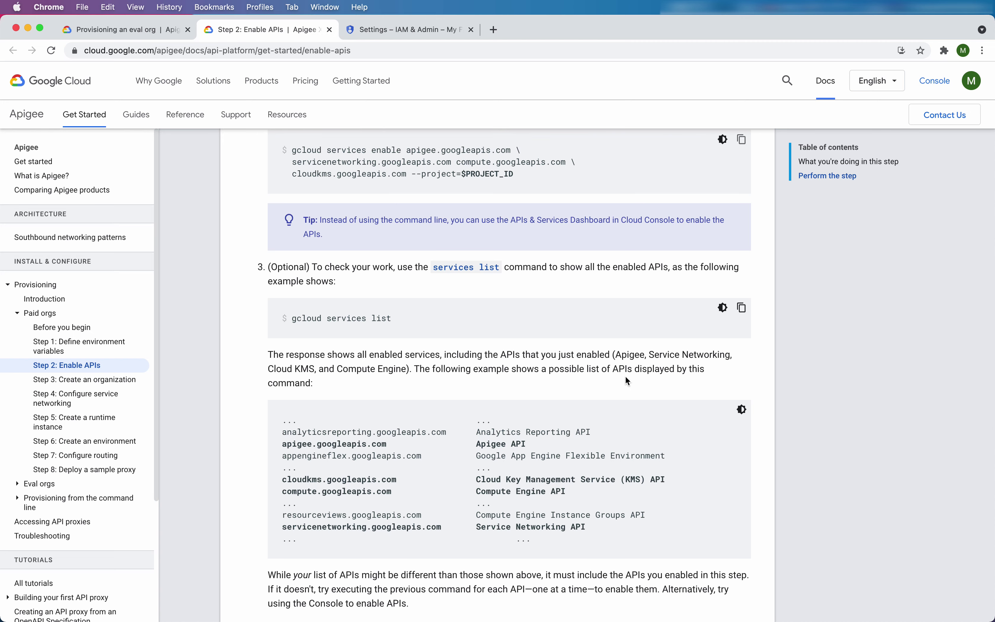
pyautogui.scroll(-3, 626, 378)
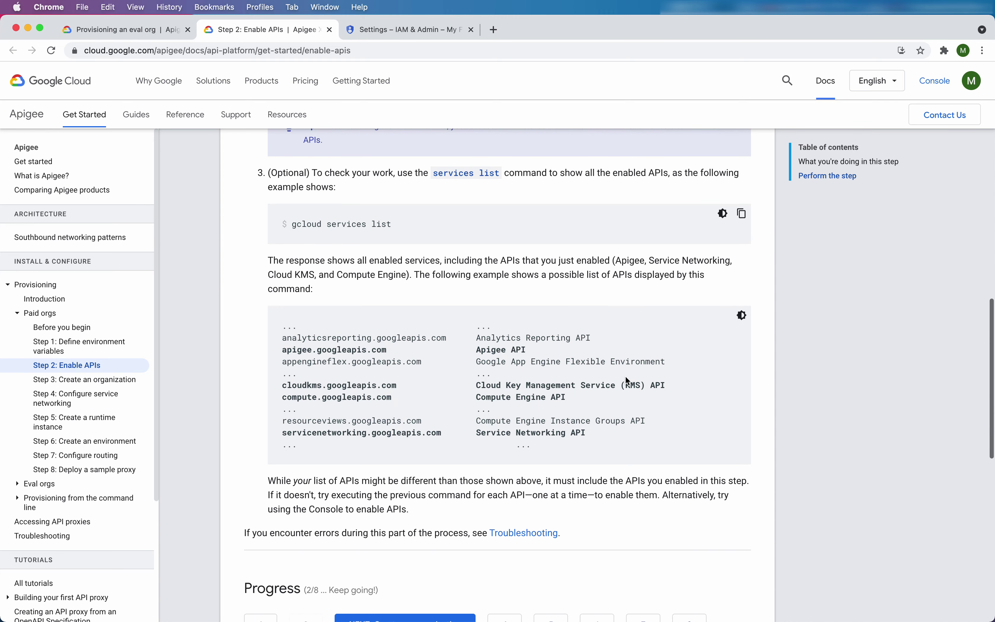
pyautogui.scroll(-1, 626, 377)
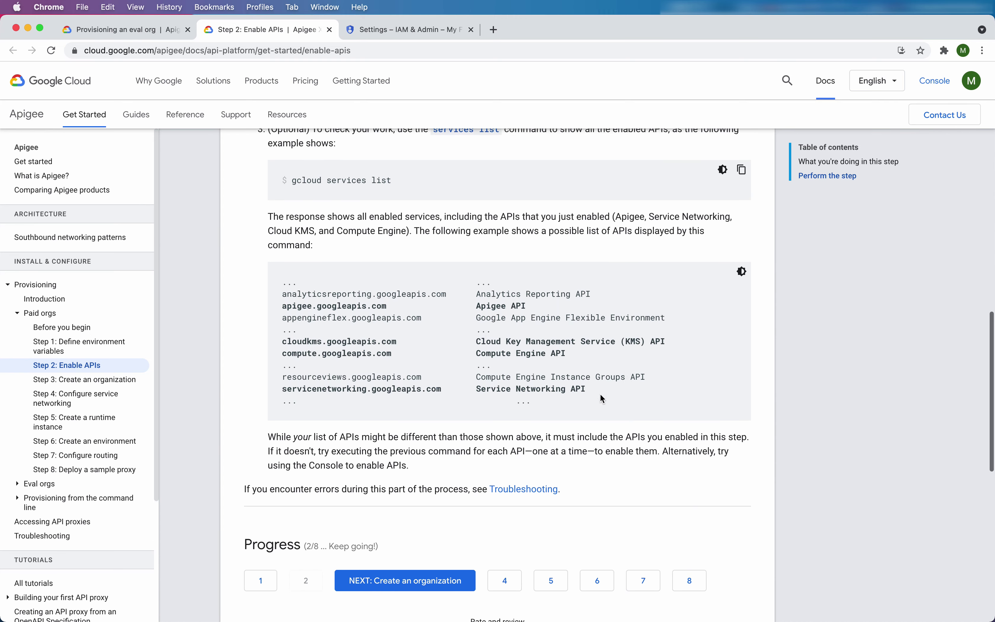
pyautogui.click(433, 589)
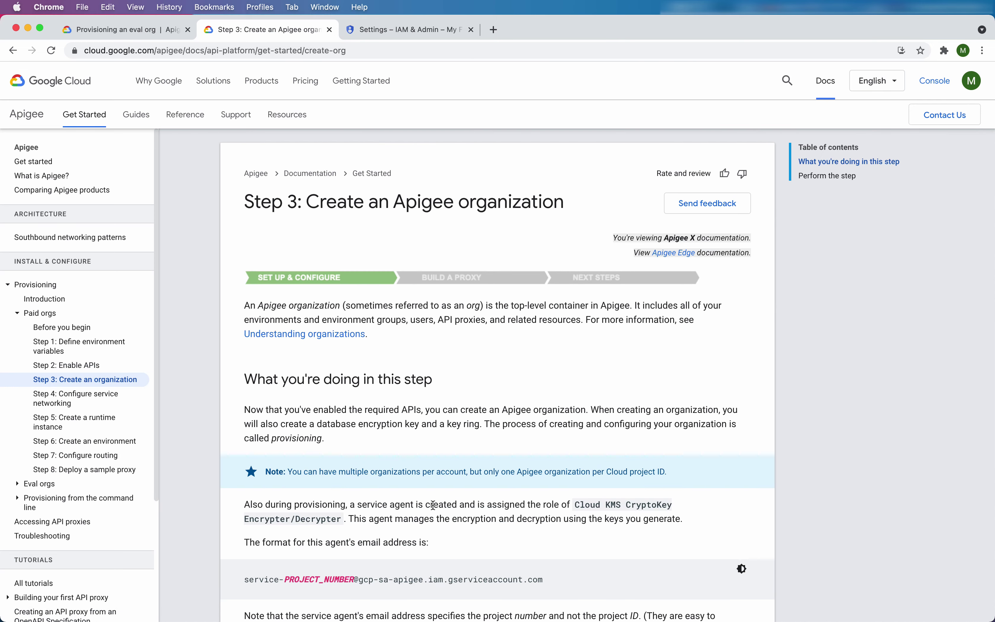
# Open the Apigee provisioning wizard linked in Step 3 in a separate tab and switch to it.
pyautogui.scroll(-10, 433, 505)
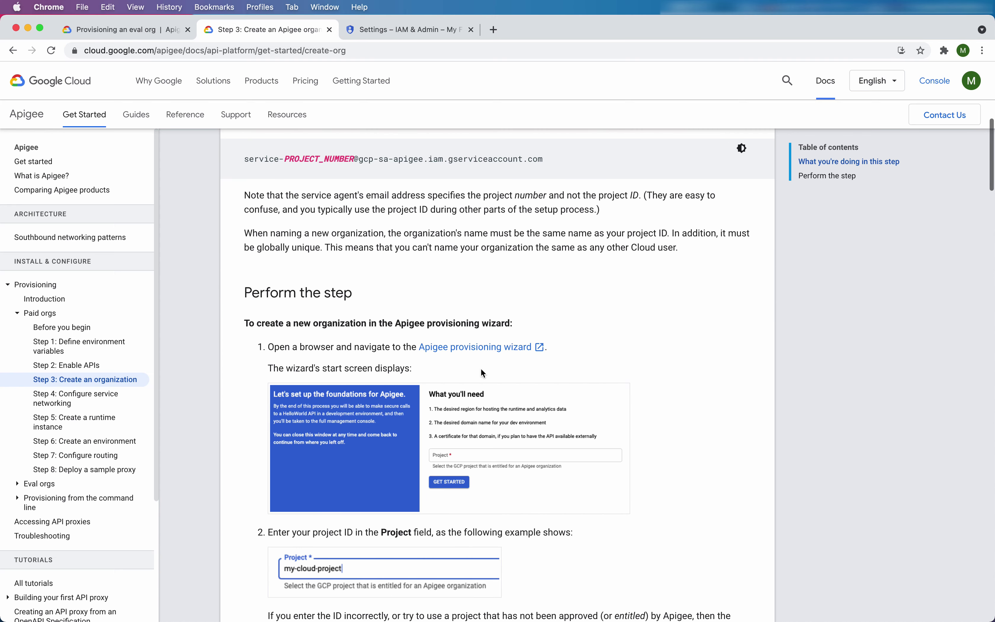
pyautogui.rightClick(486, 350)
pyautogui.click(500, 352)
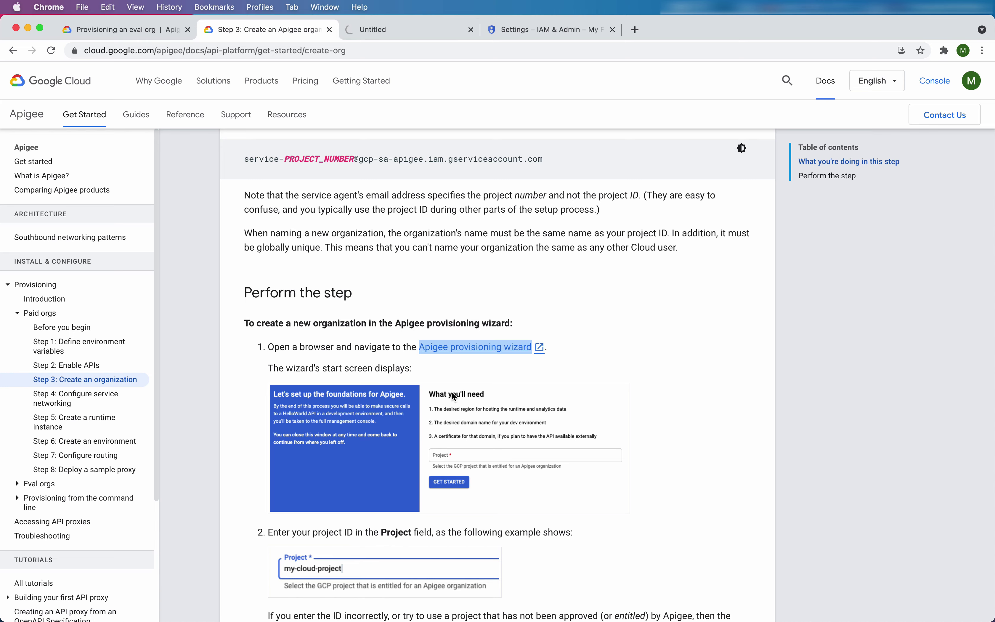
pyautogui.click(390, 29)
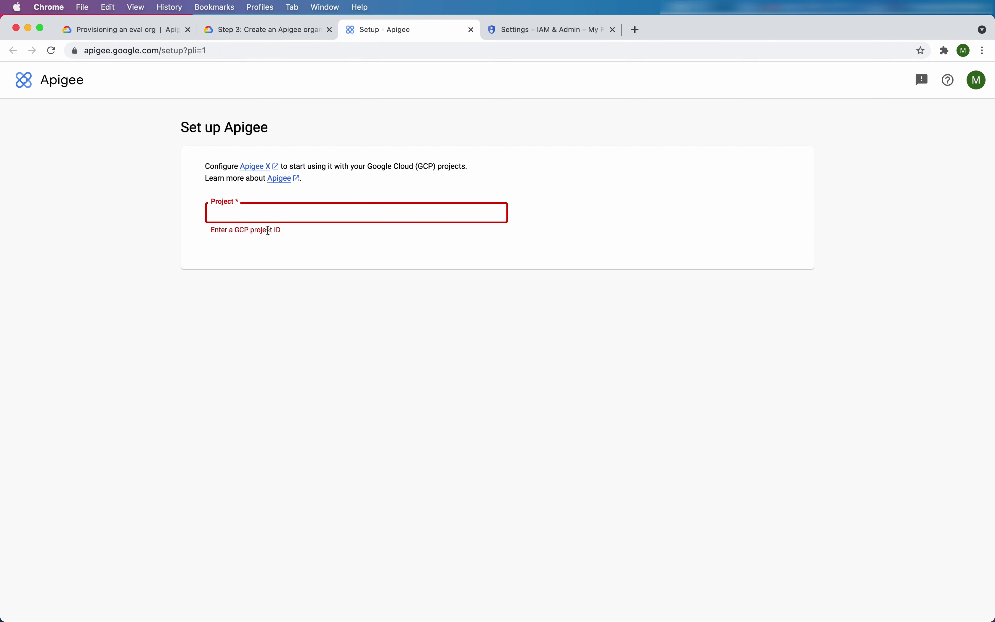
# Copy the project ID united-firefly-312216 from the IAM & Admin settings into the Apigee setup's Project field and start the evaluation.
pyautogui.click(514, 34)
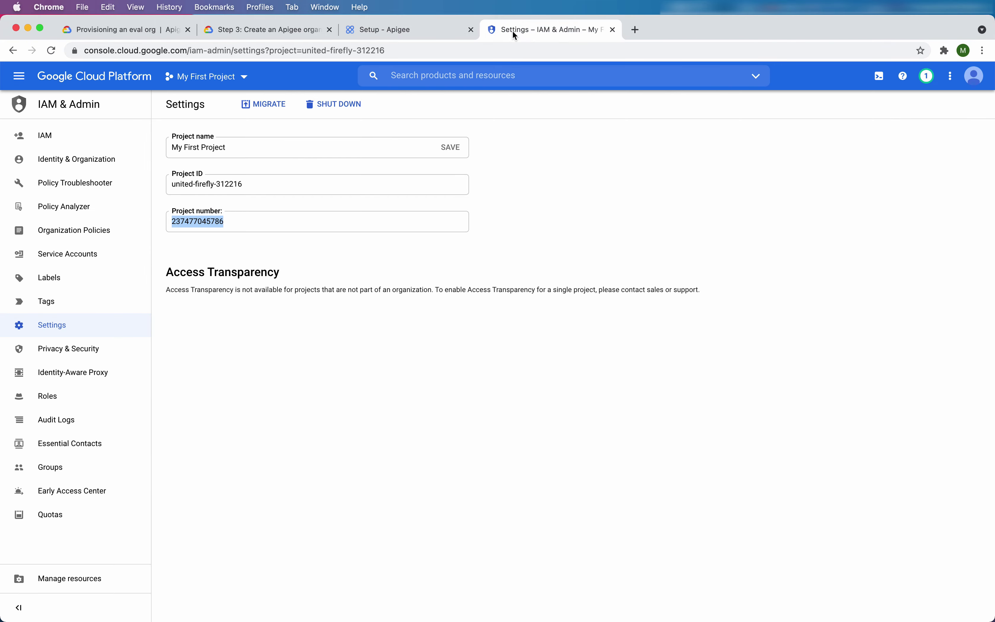
pyautogui.tripleClick(241, 184)
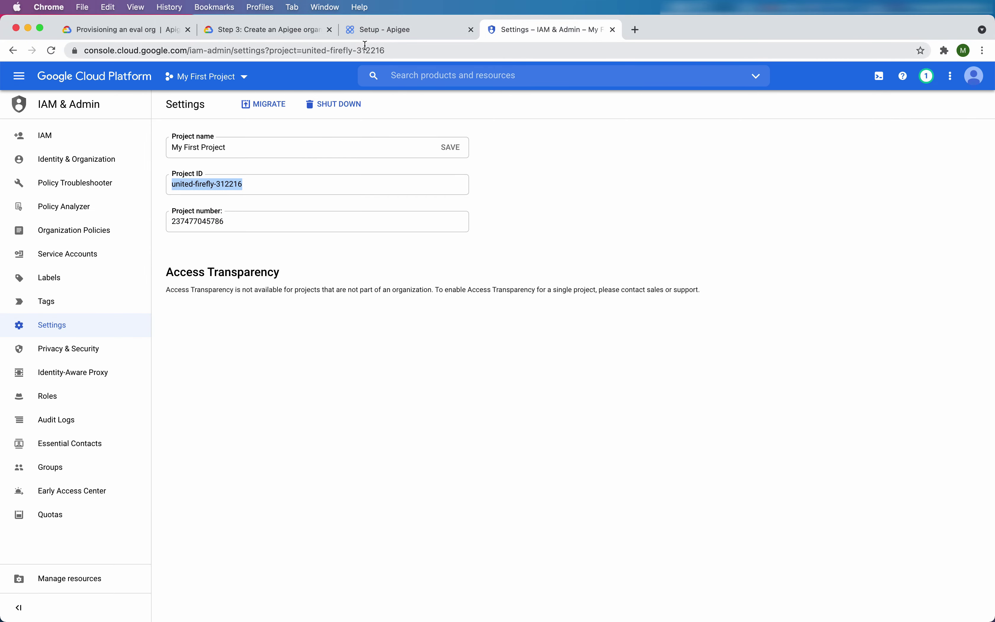
pyautogui.click(376, 36)
pyautogui.press('super+v')
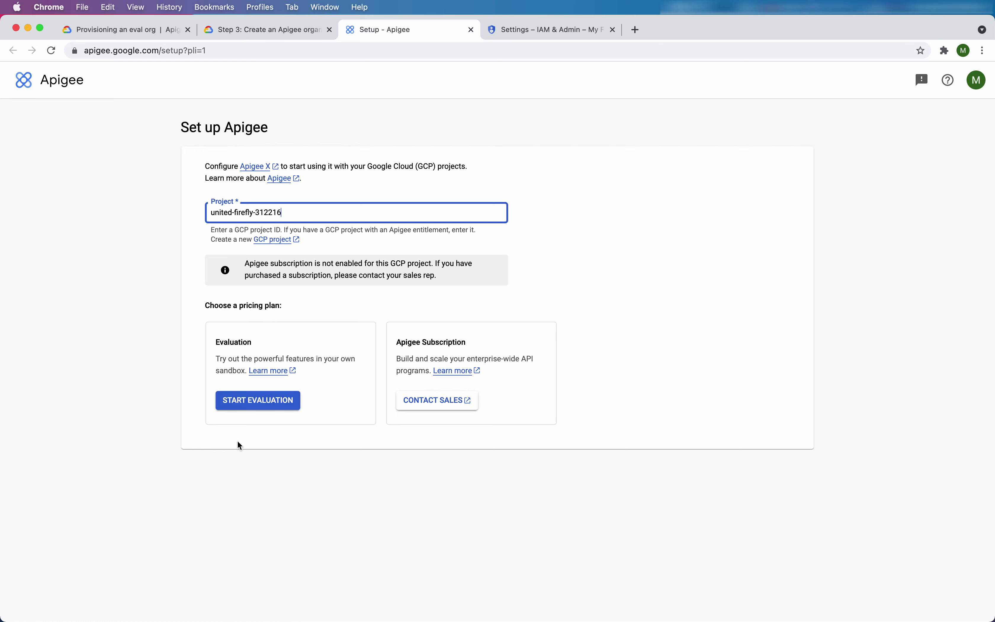
pyautogui.click(264, 406)
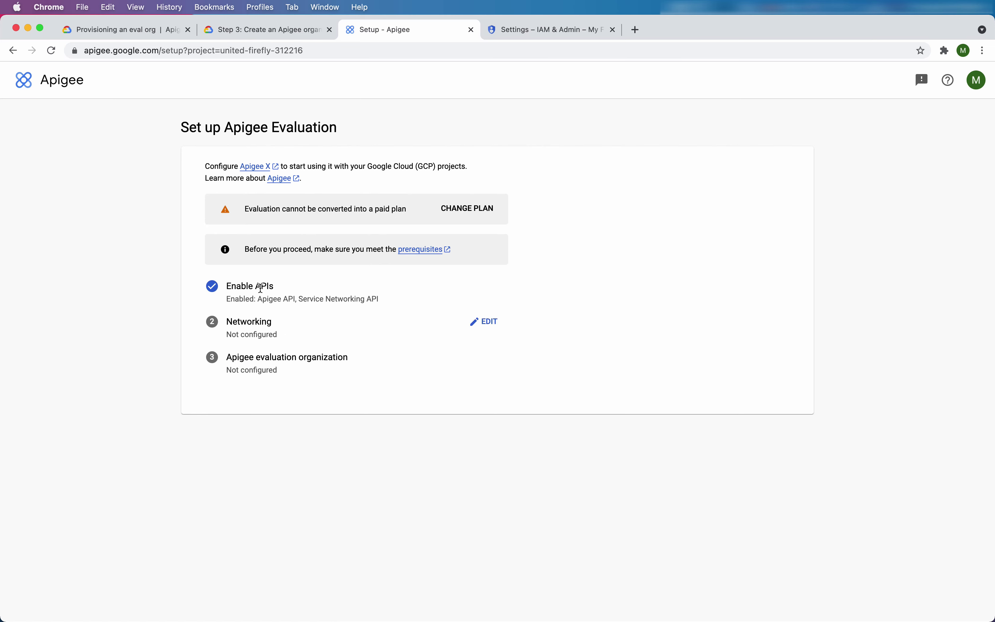
# Check the Enable APIs stage of the Apigee evaluation setup and open the Networking setup.
pyautogui.click(237, 283)
pyautogui.tripleClick(237, 282)
pyautogui.click(268, 326)
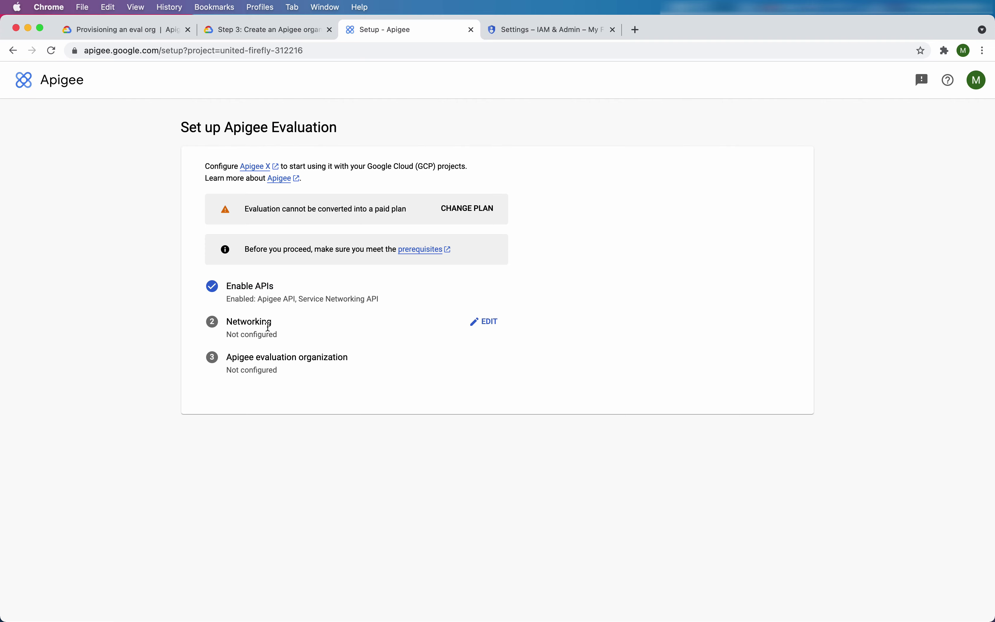
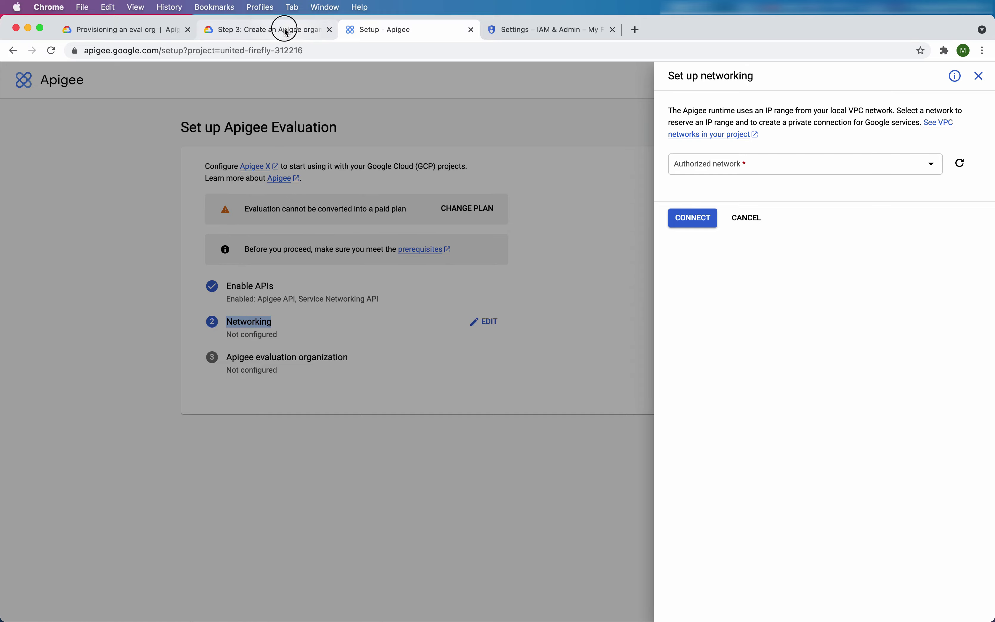
# Review the Step 3 documentation on creating an Apigee organization, including the analytics hosting region and database encryption key instructions.
pyautogui.click(284, 29)
pyautogui.scroll(-8, 401, 426)
pyautogui.scroll(-12, 400, 424)
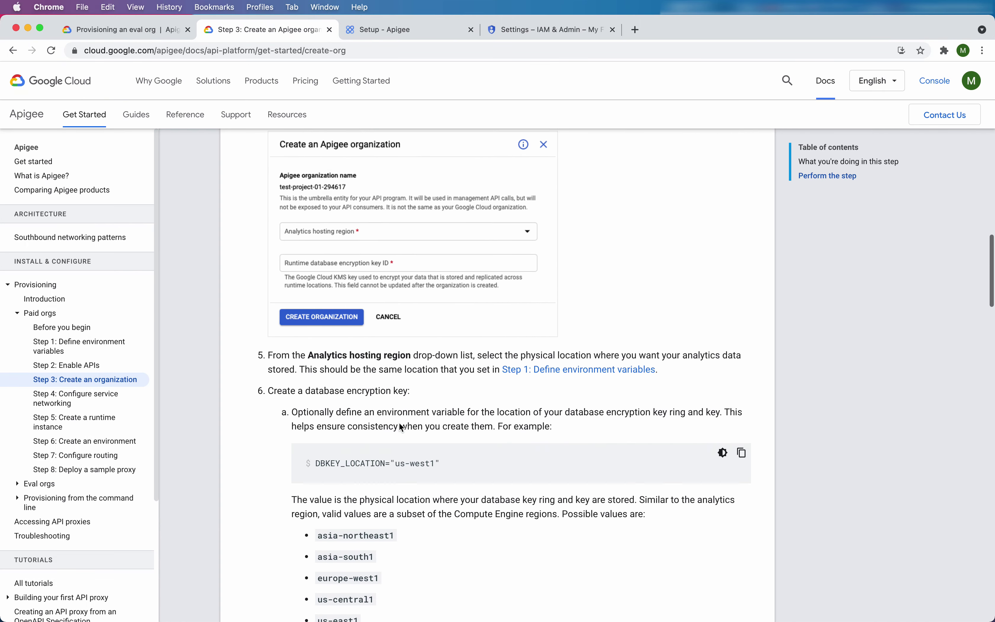
pyautogui.scroll(-20, 399, 422)
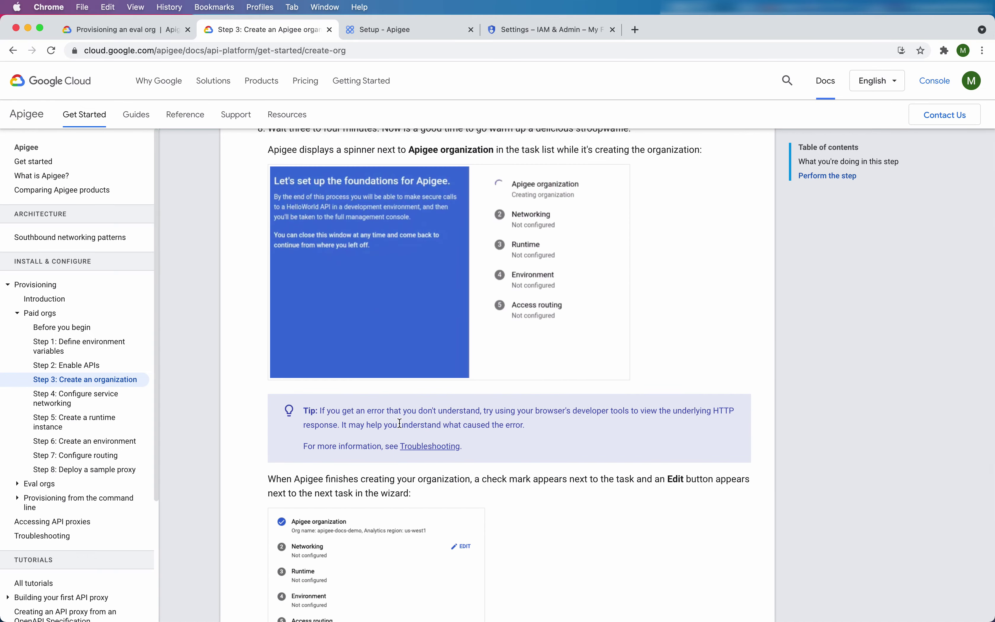
pyautogui.scroll(-6, 400, 422)
pyautogui.scroll(20, 401, 426)
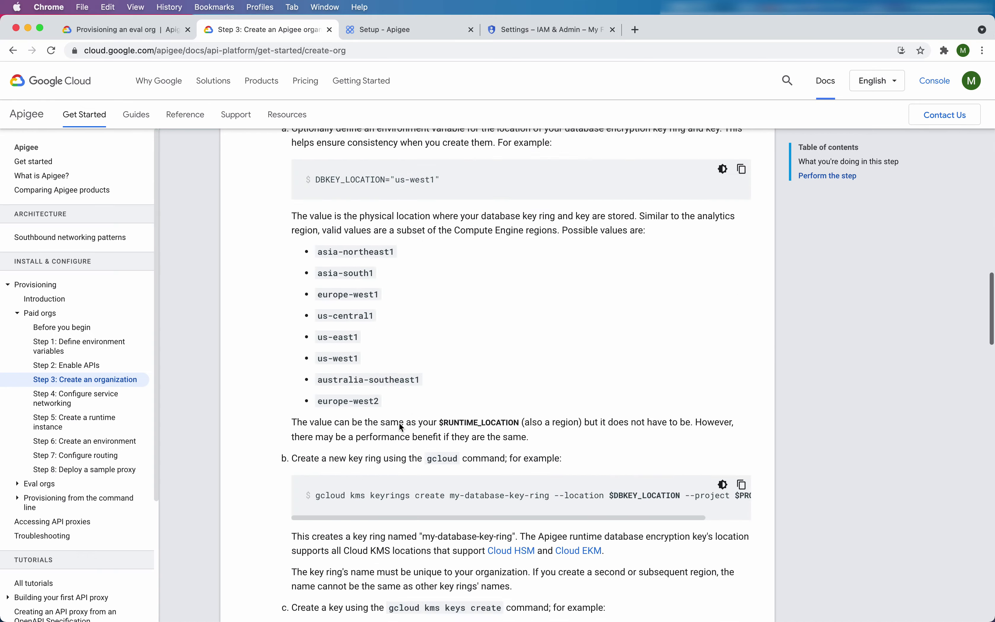
pyautogui.scroll(3, 399, 426)
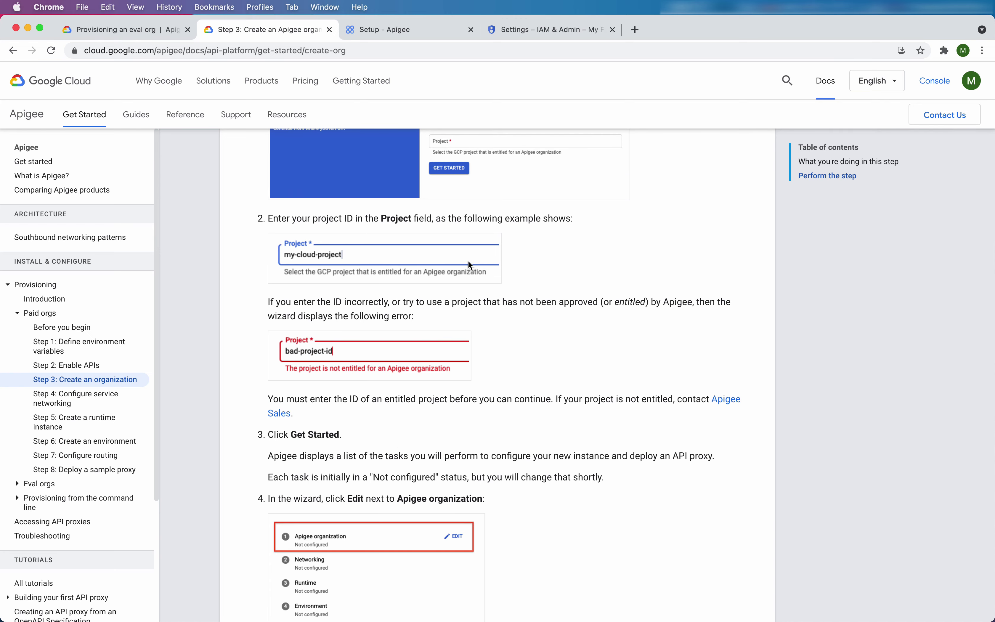
# Return to the Apigee networking setup and choose default as the authorized network.
pyautogui.click(435, 34)
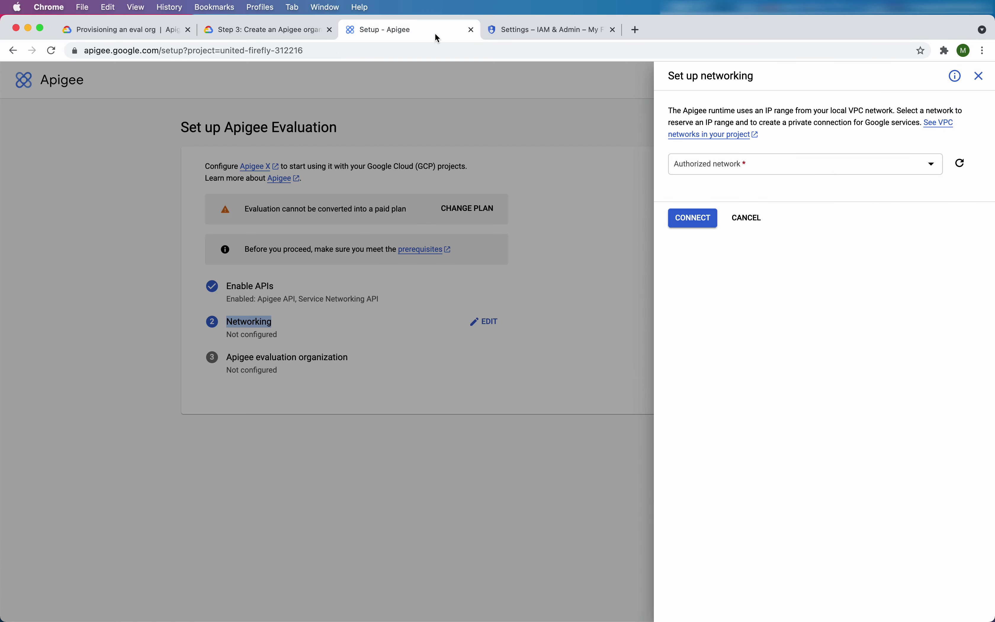
pyautogui.click(722, 169)
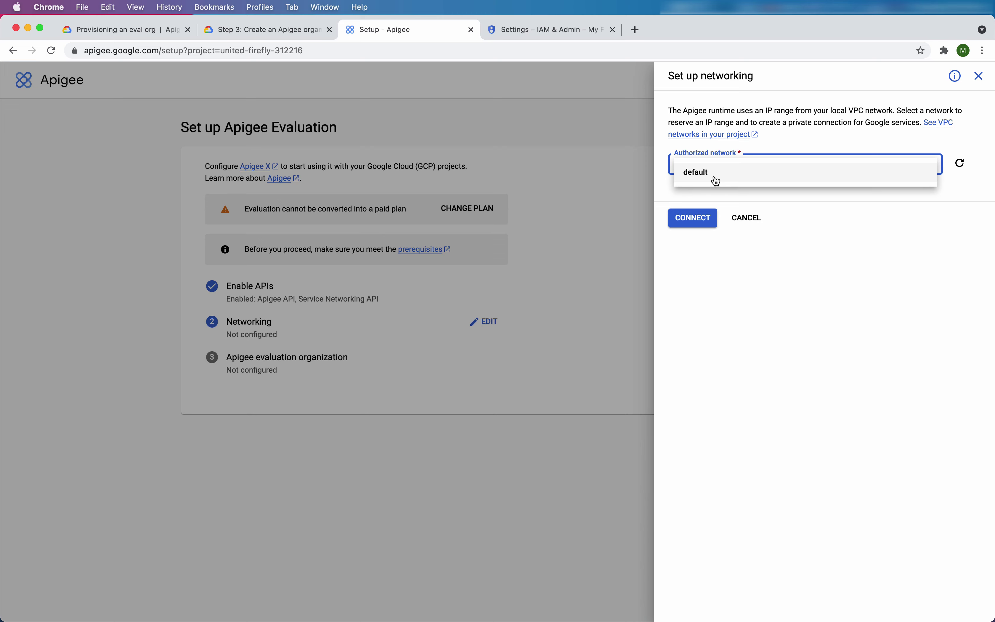
pyautogui.click(718, 180)
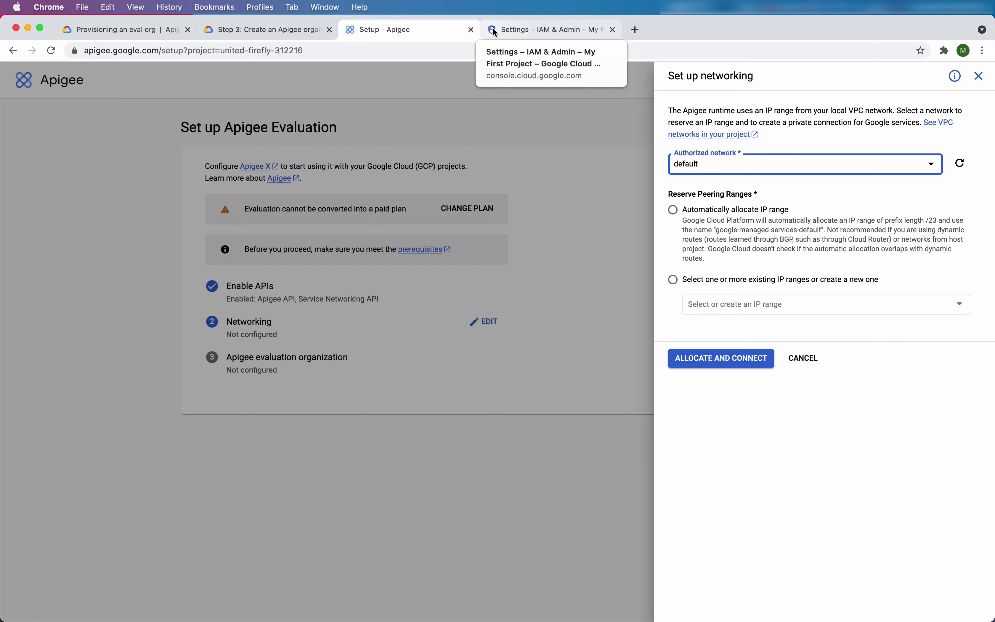
# Find the project's VPC networks in the Google Cloud console and examine the default network's regional subnets and IP address ranges.
pyautogui.click(504, 32)
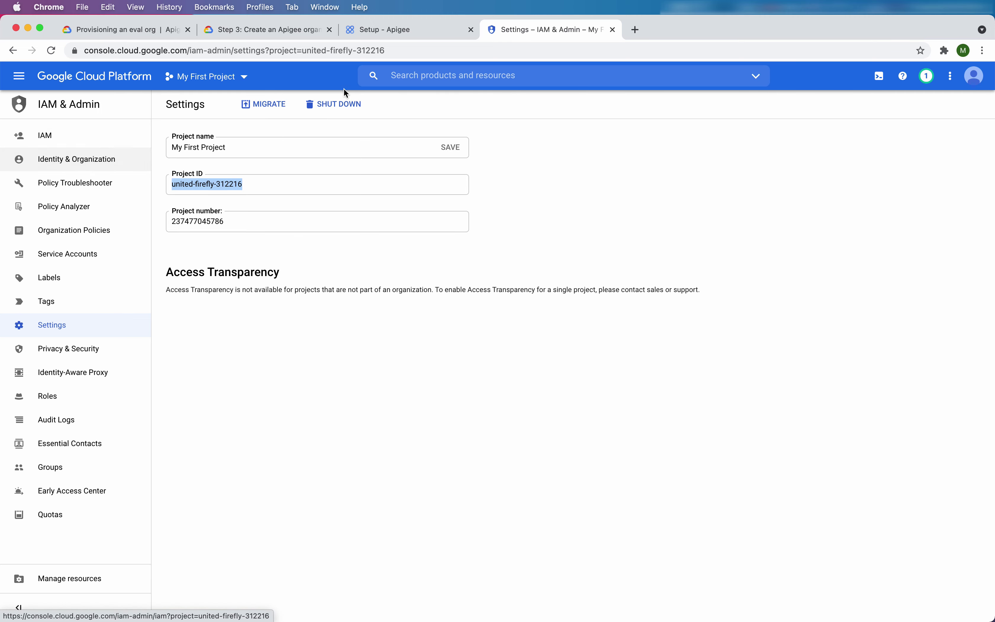
pyautogui.click(397, 72)
pyautogui.write('Net')
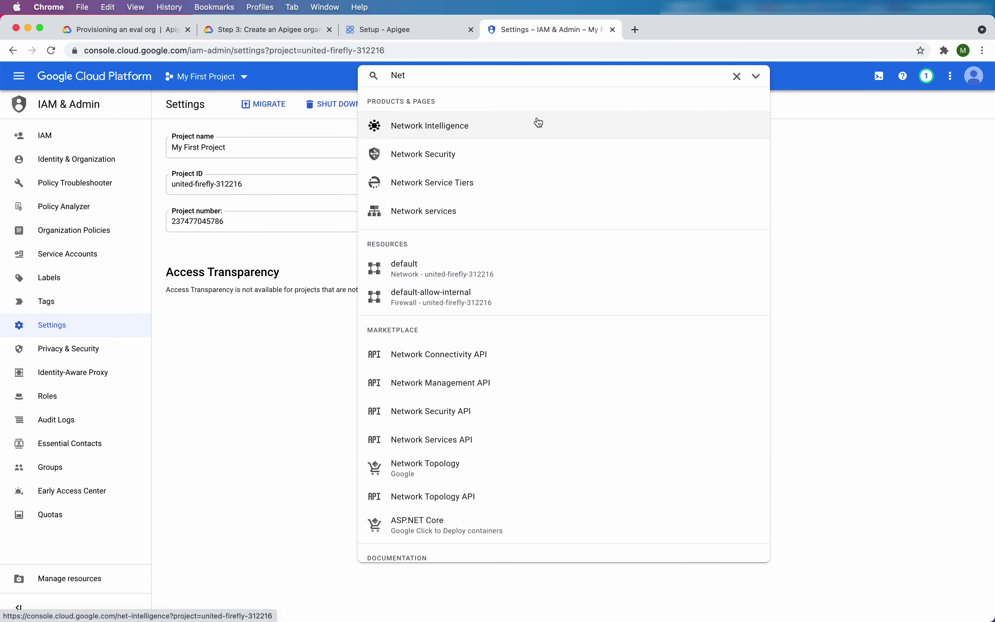
pyautogui.click(467, 214)
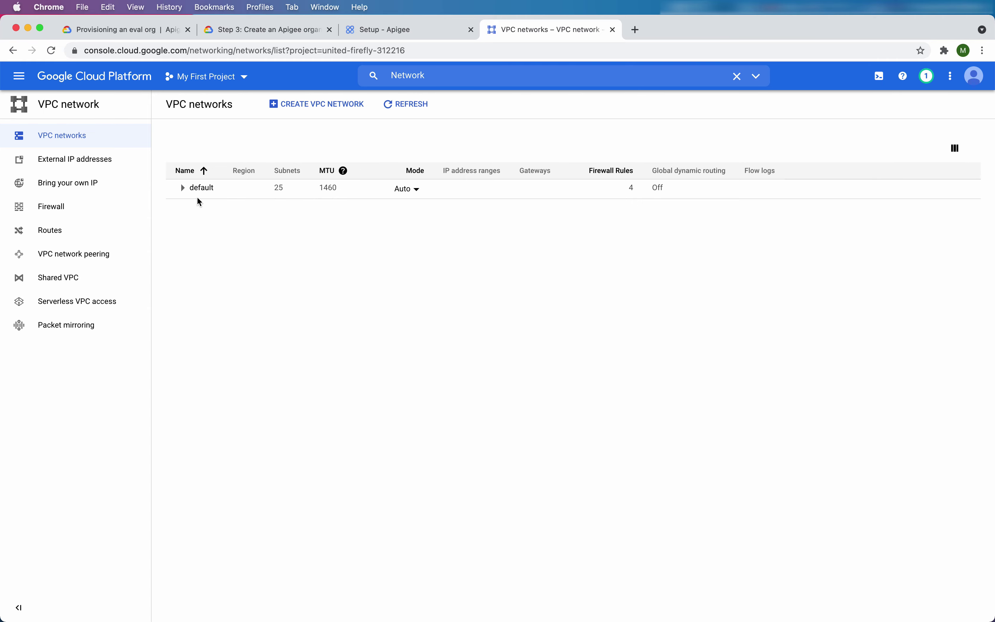
pyautogui.click(182, 190)
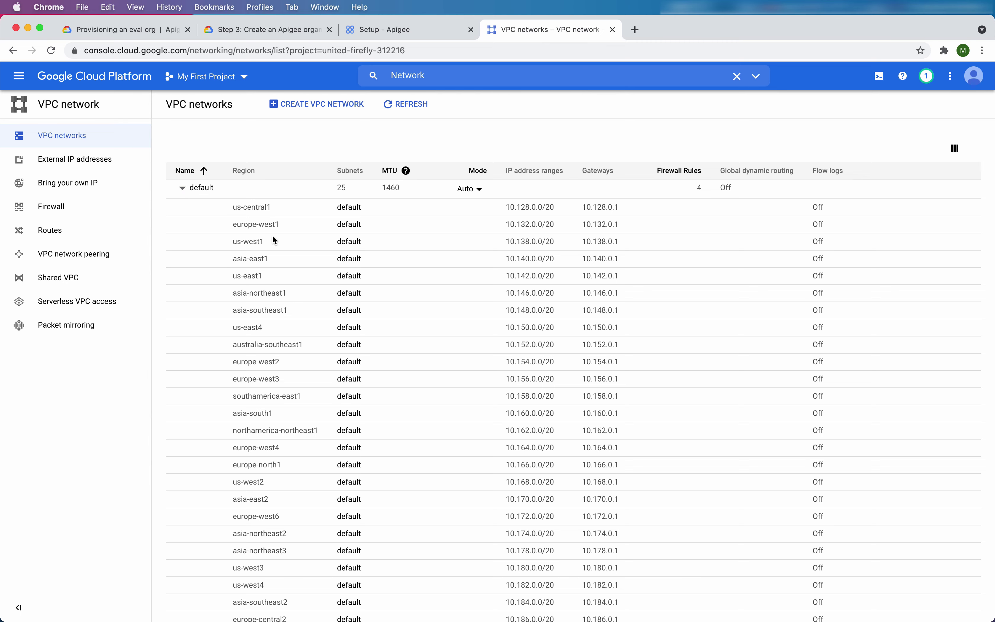
pyautogui.scroll(-2, 225, 439)
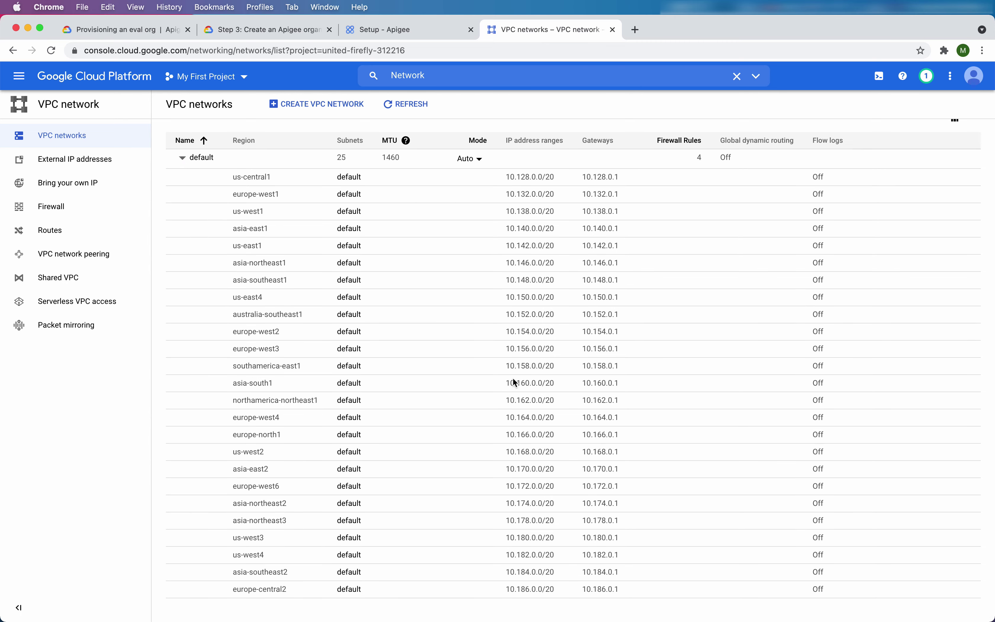
pyautogui.scroll(2, 465, 376)
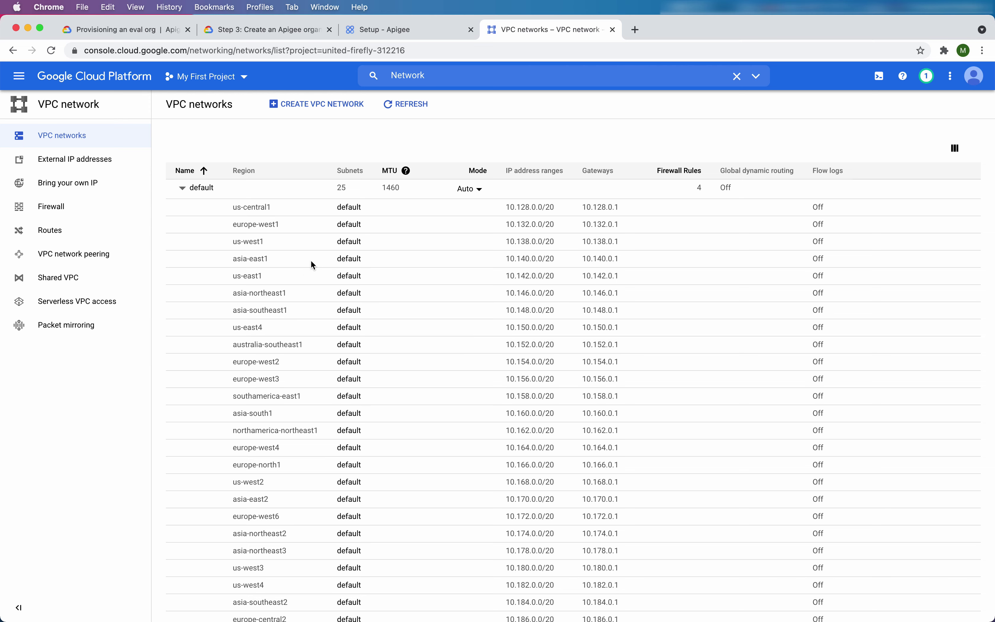
pyautogui.click(184, 190)
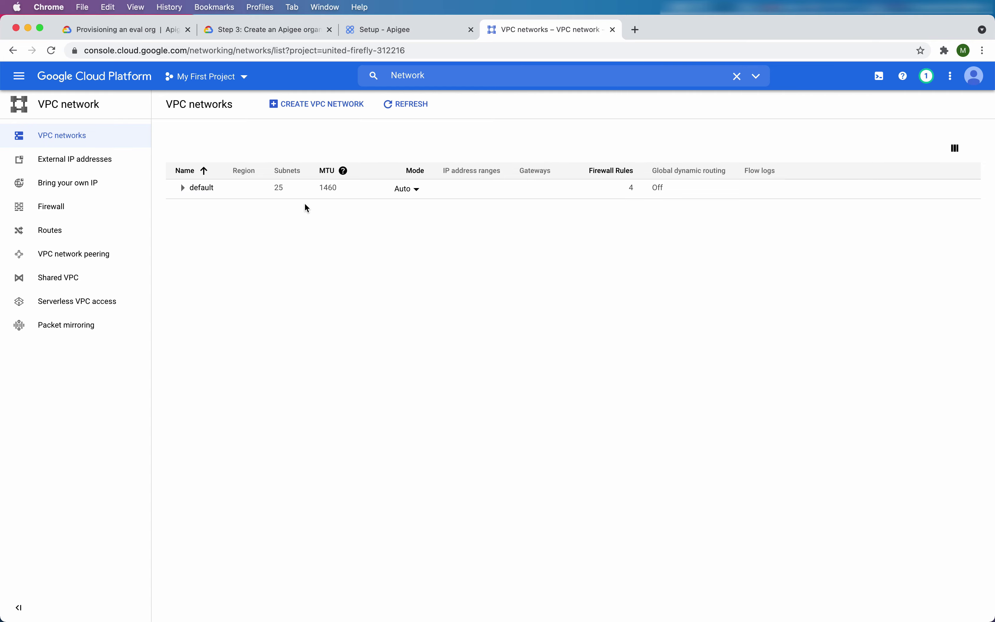
# Back in the Apigee networking setup, choose automatic IP range allocation for peering, then allocate and connect the network.
pyautogui.click(420, 35)
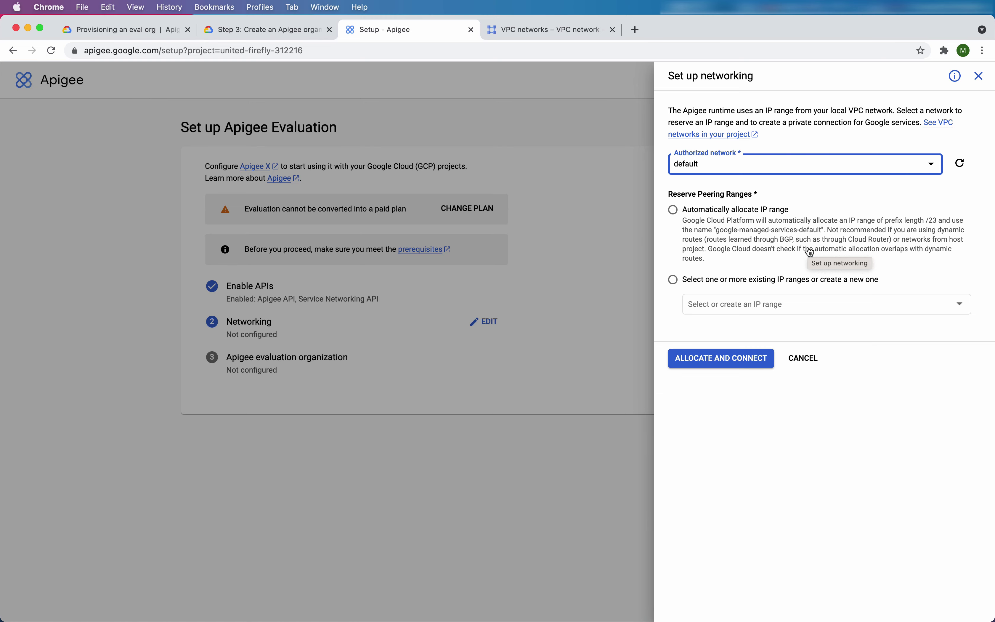
pyautogui.click(767, 216)
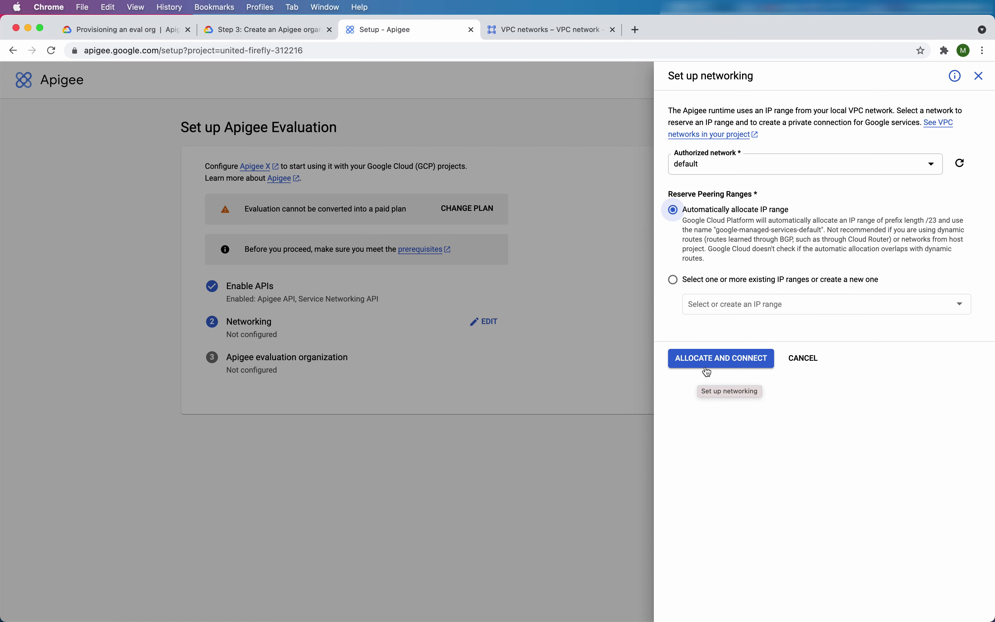
pyautogui.click(724, 360)
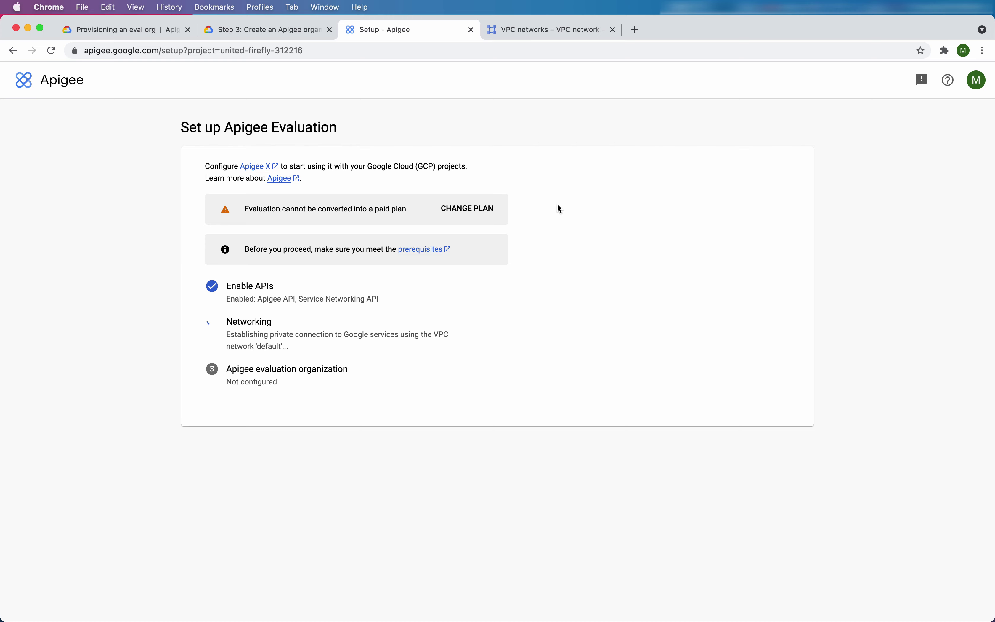
# Open the default VPC network's details in the Cloud console and check its VPC network peerings.
pyautogui.click(557, 31)
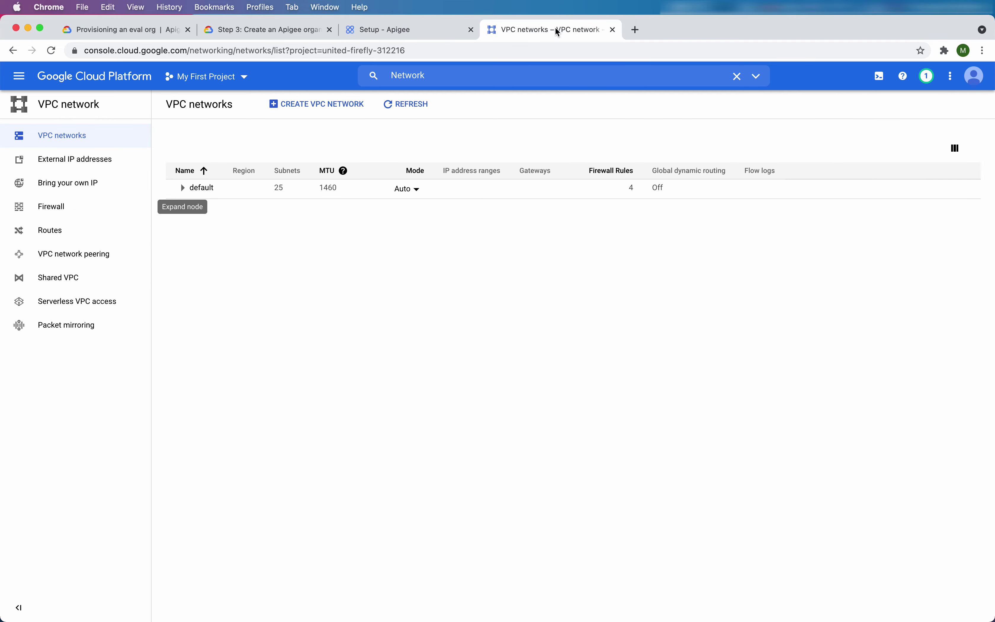
pyautogui.click(204, 191)
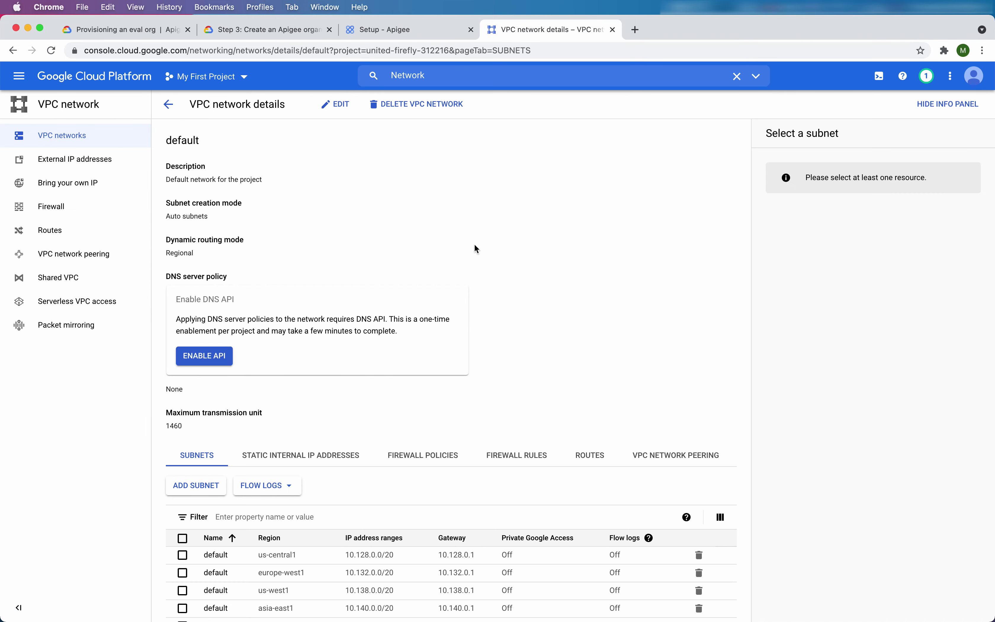
pyautogui.scroll(-1, 475, 246)
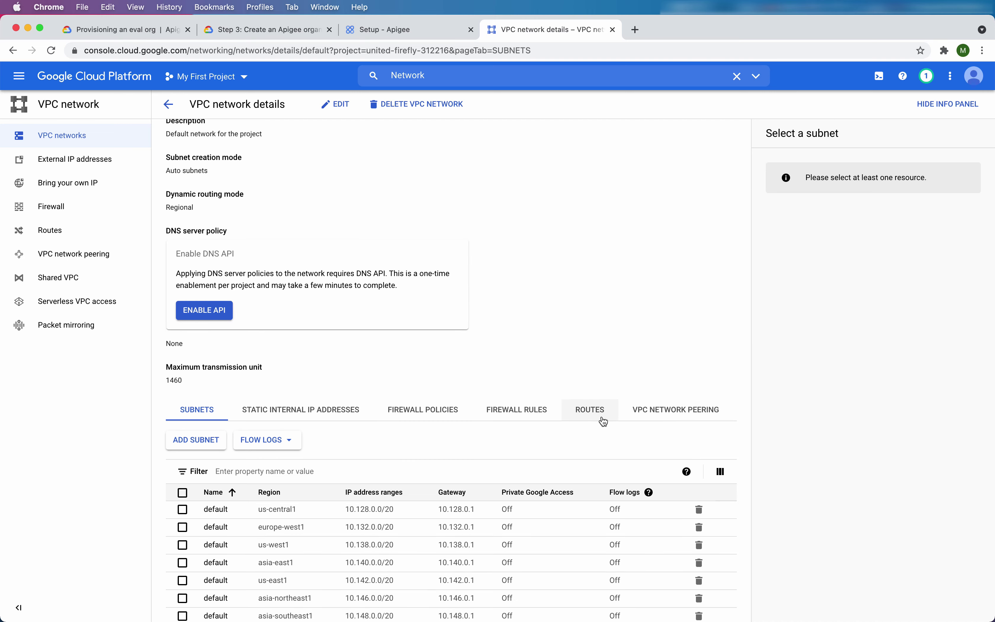
pyautogui.scroll(-1, 578, 425)
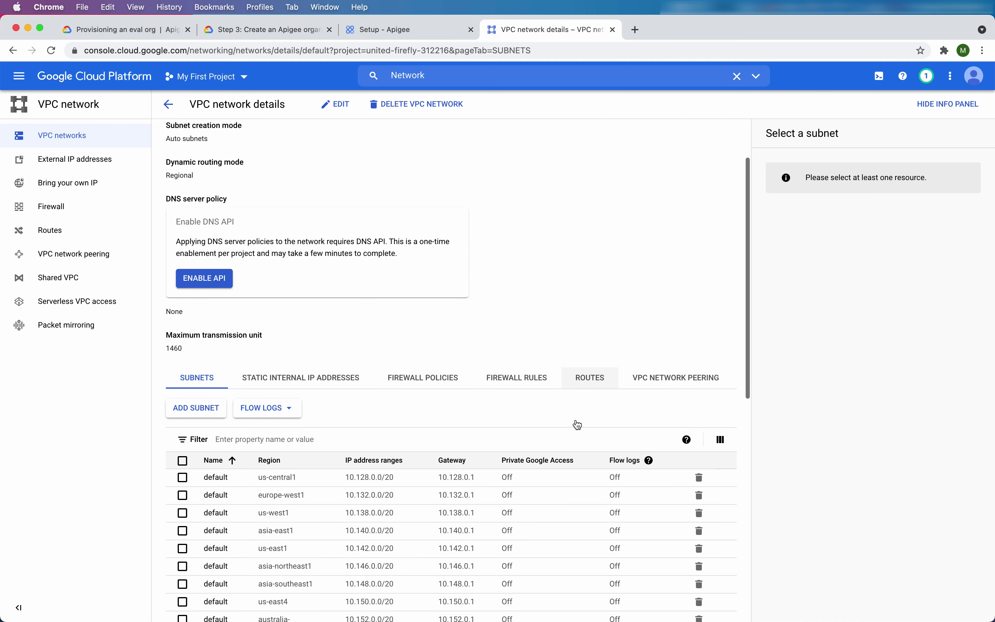
pyautogui.click(644, 388)
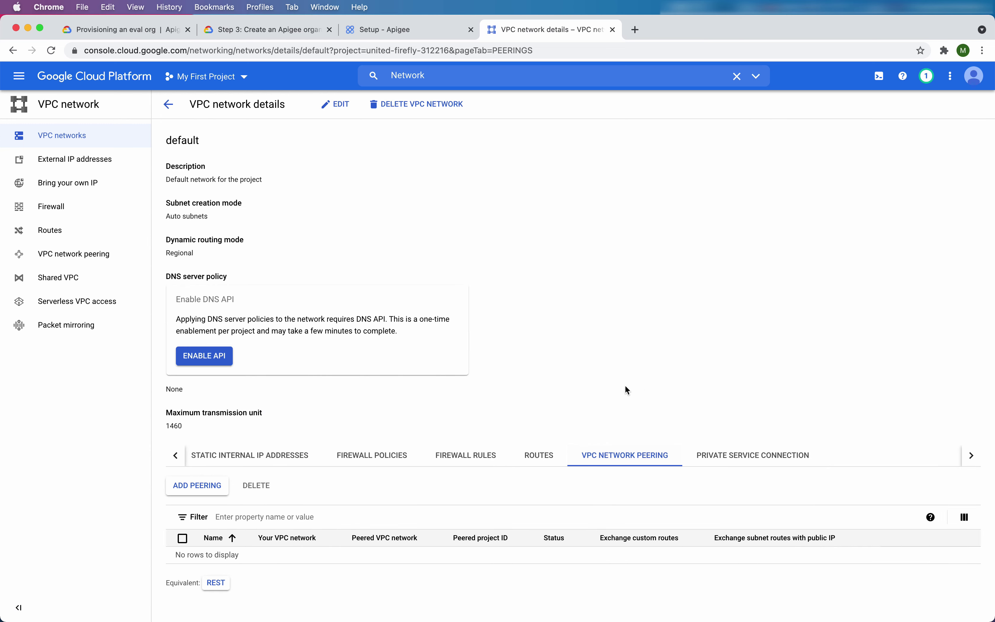
# Inspect the default network's private service connection servicenetworking-googleapis-com without updating it, and reload the page to check the allocated IP ranges.
pyautogui.click(728, 457)
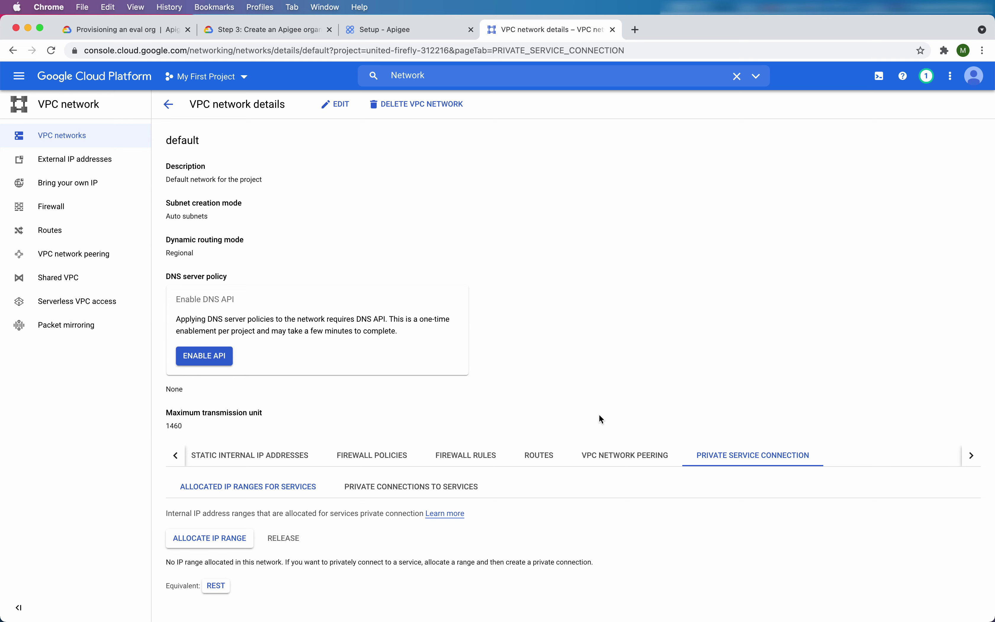
pyautogui.click(386, 492)
pyautogui.scroll(-1, 268, 525)
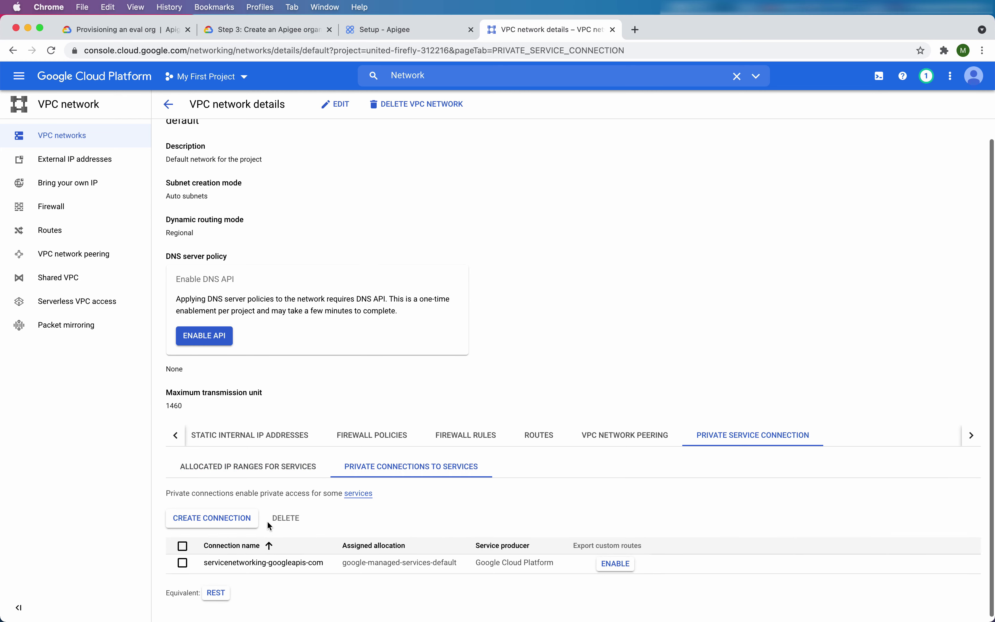
pyautogui.scroll(-1, 304, 563)
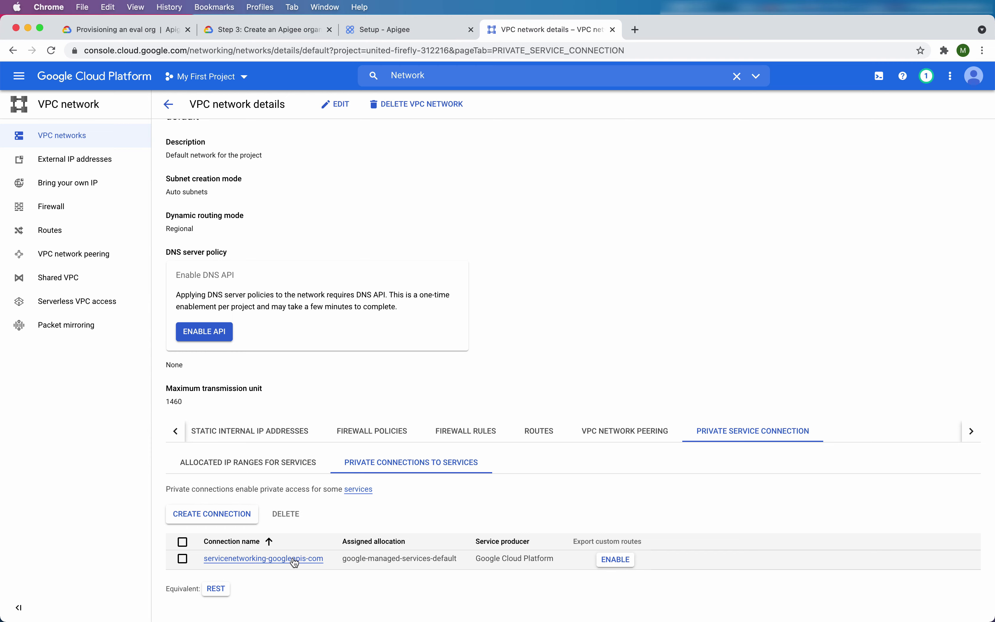
pyautogui.click(295, 562)
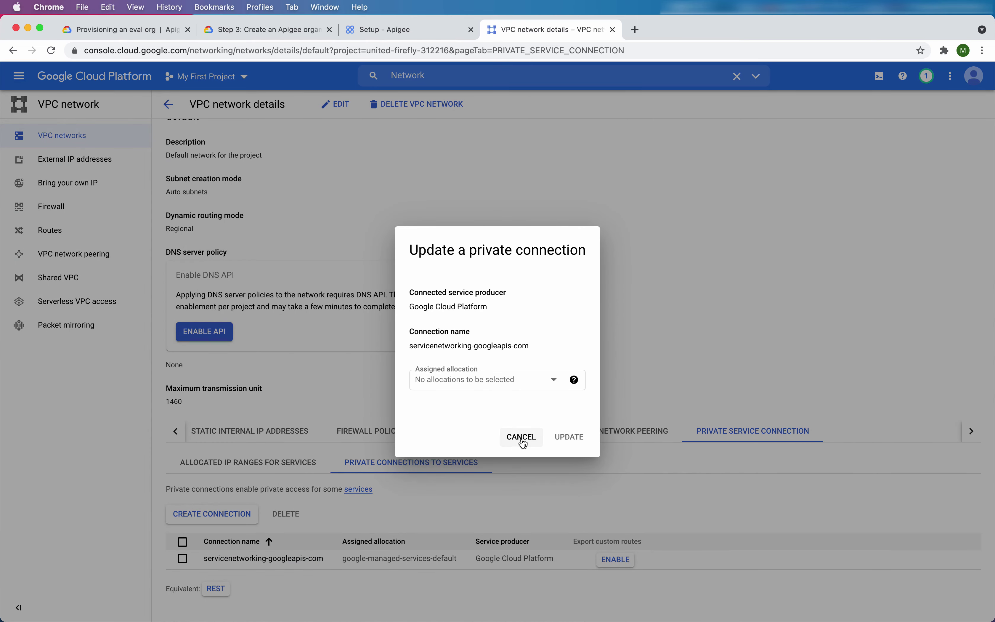
pyautogui.click(522, 438)
pyautogui.click(56, 51)
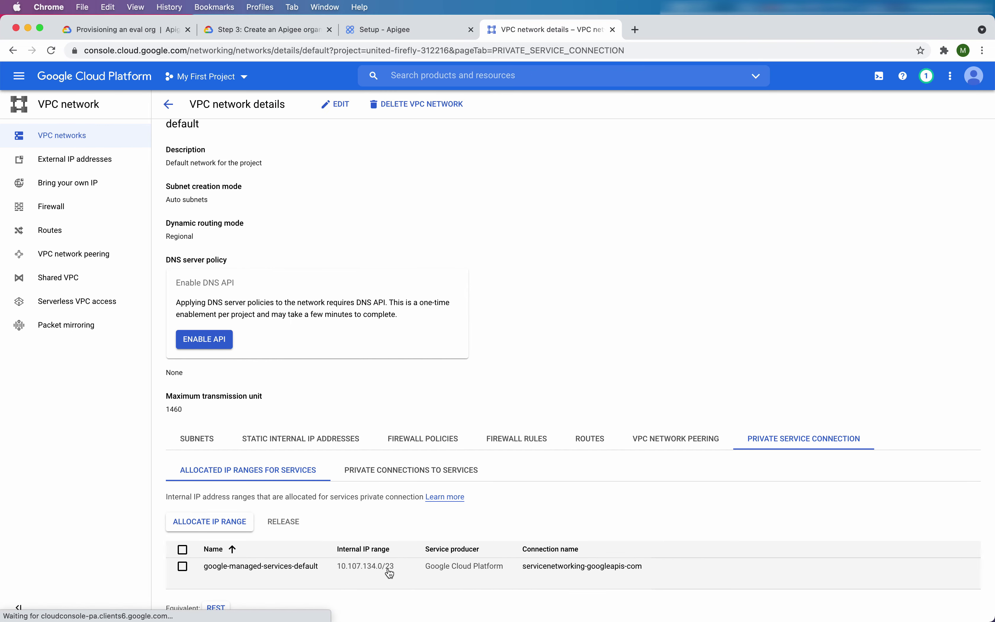
pyautogui.scroll(-2, 393, 565)
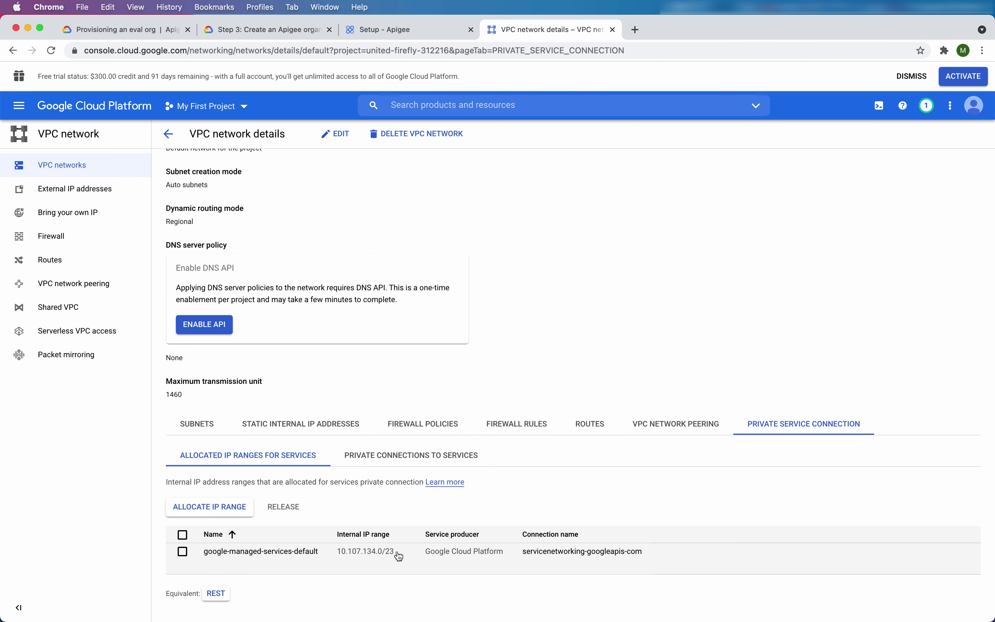
# Check the Networking stage in the Apigee evaluation setup and compare the remaining organization stage with the Step 3 documentation.
pyautogui.click(413, 33)
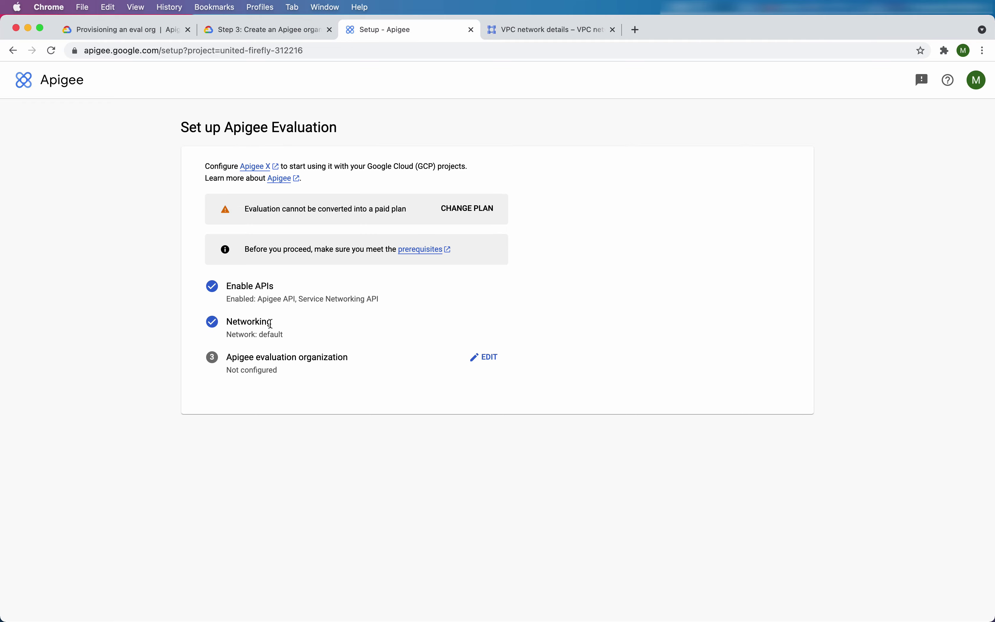
pyautogui.click(277, 27)
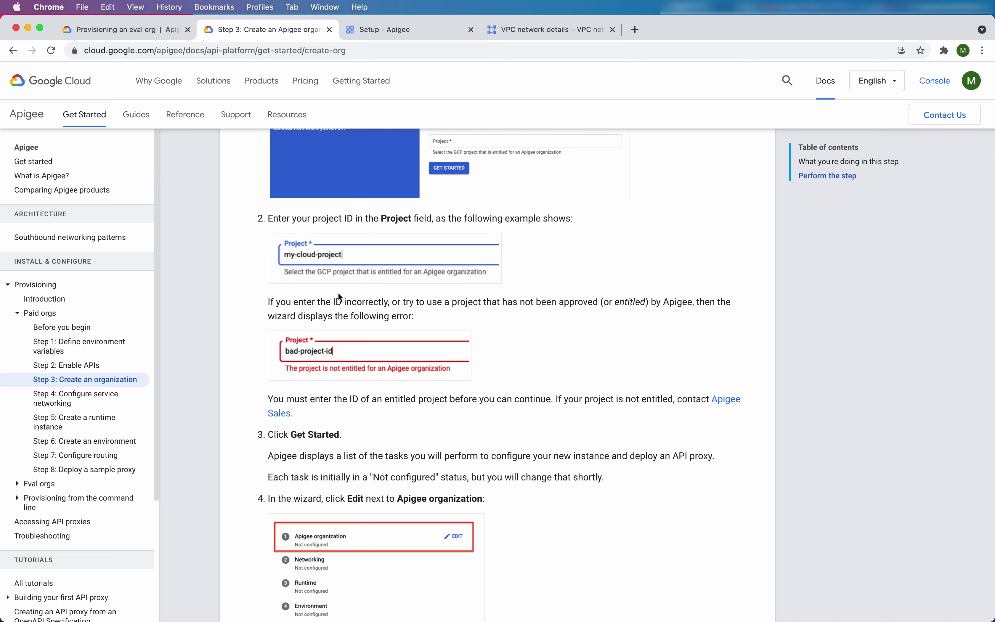
pyautogui.scroll(10, 373, 289)
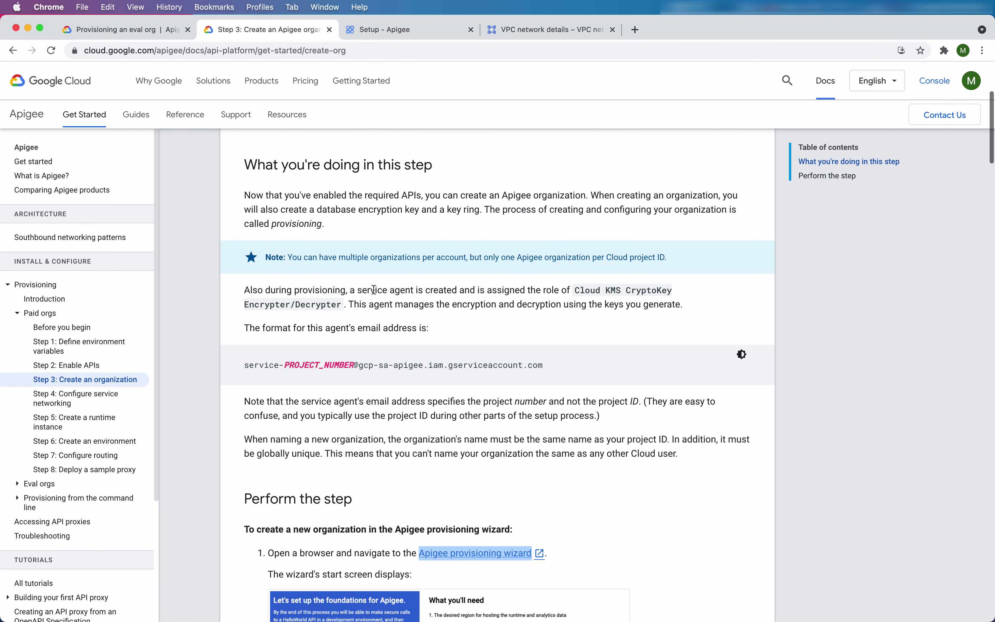
pyautogui.scroll(-5, 374, 289)
pyautogui.scroll(-5, 374, 288)
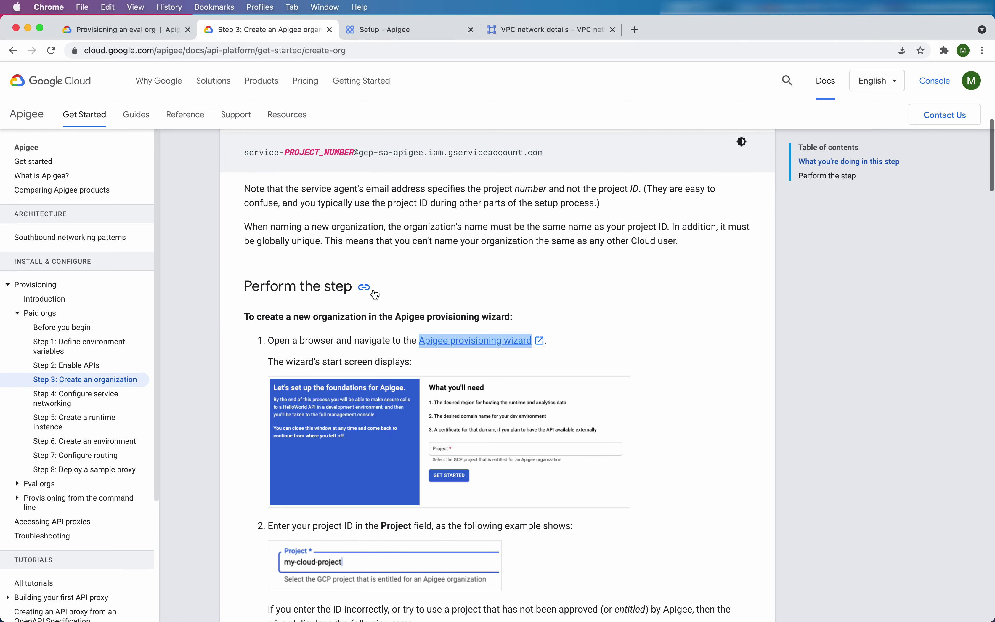
pyautogui.scroll(6, 375, 290)
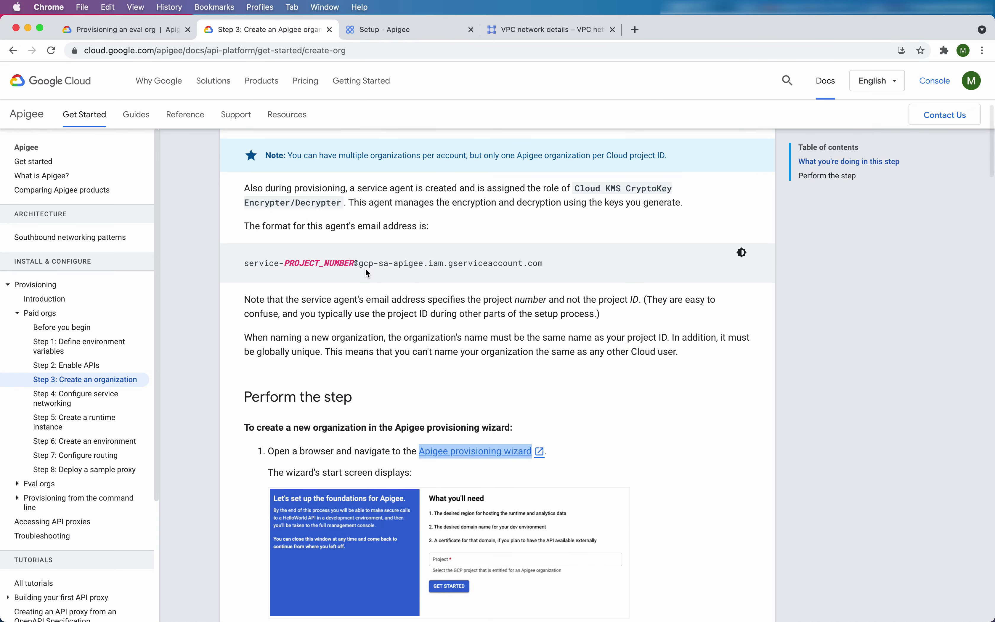
pyautogui.click(403, 39)
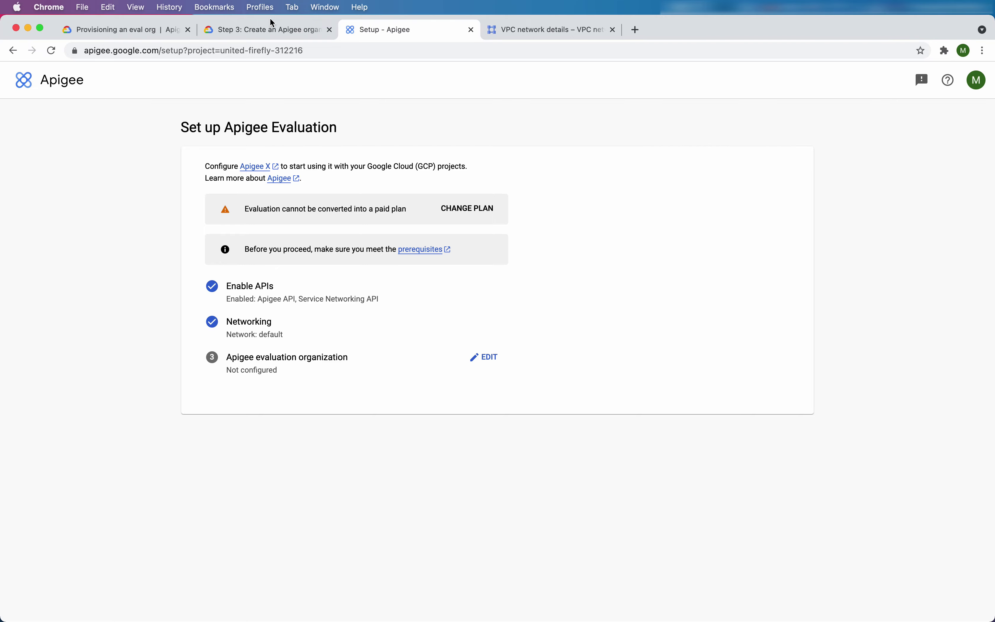
pyautogui.click(262, 33)
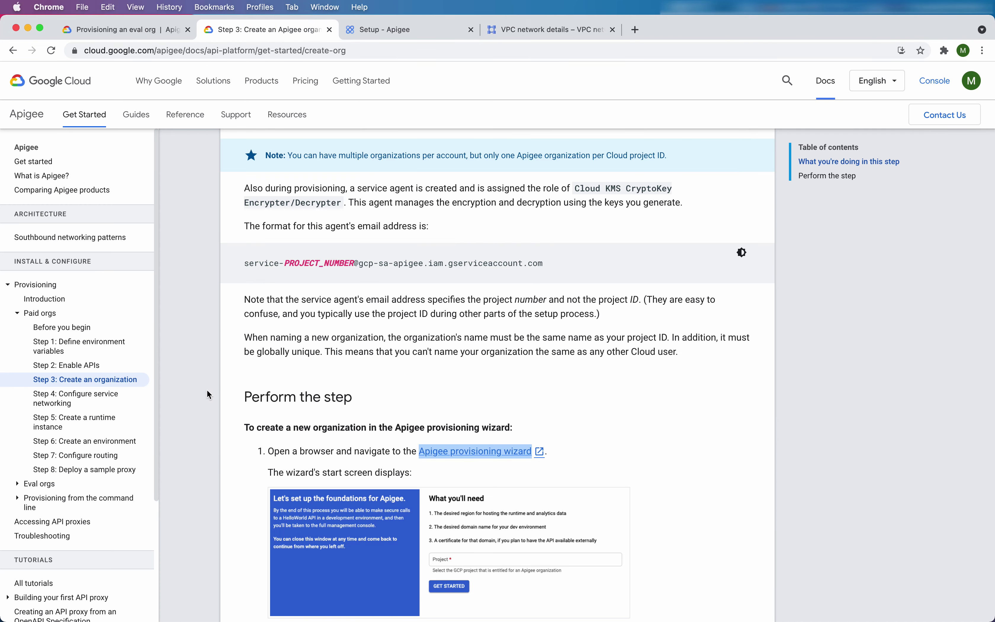
# Return to the Apigee evaluation setup, open the evaluation organization's configuration, and set the analytics hosting region to us-west1.
pyautogui.click(401, 30)
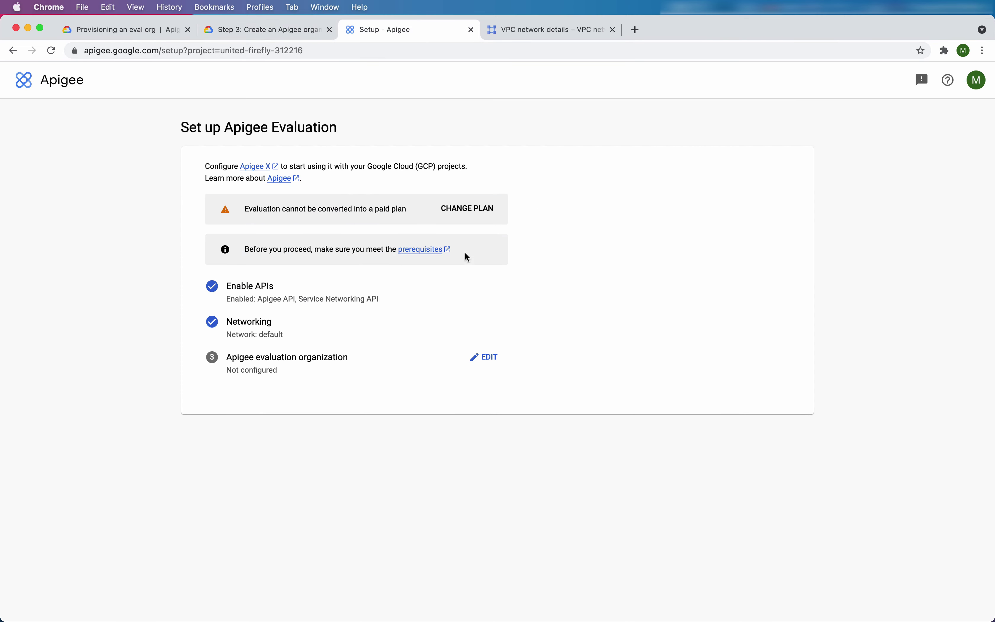
pyautogui.click(473, 361)
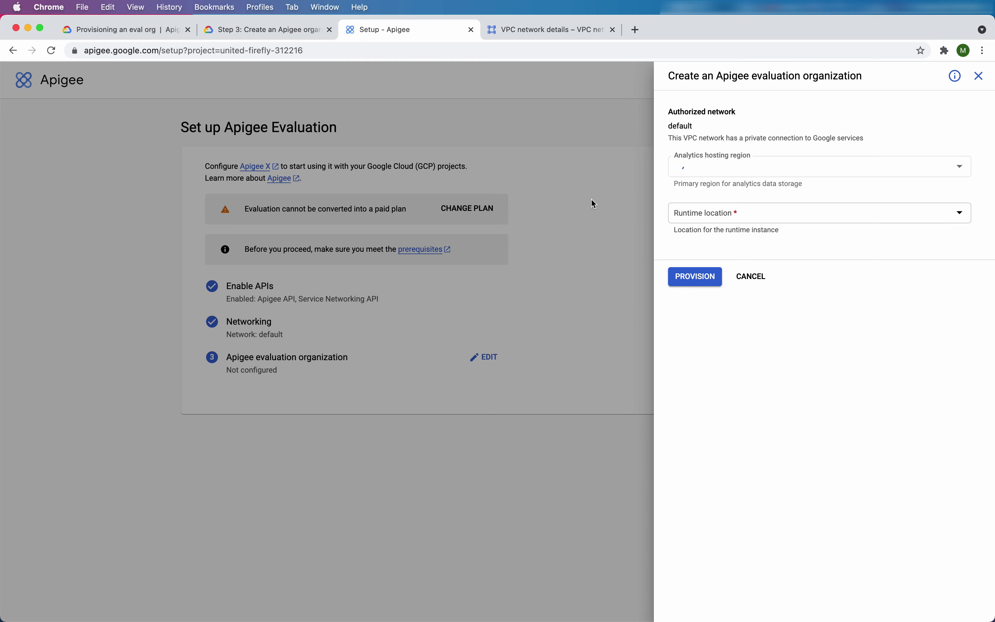
pyautogui.click(754, 174)
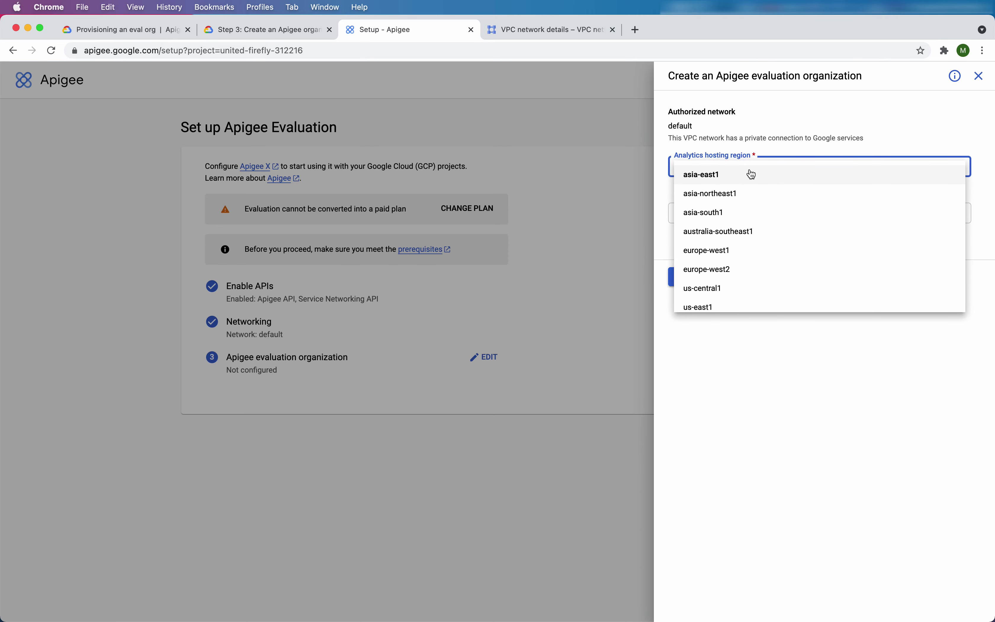
pyautogui.scroll(-1, 715, 259)
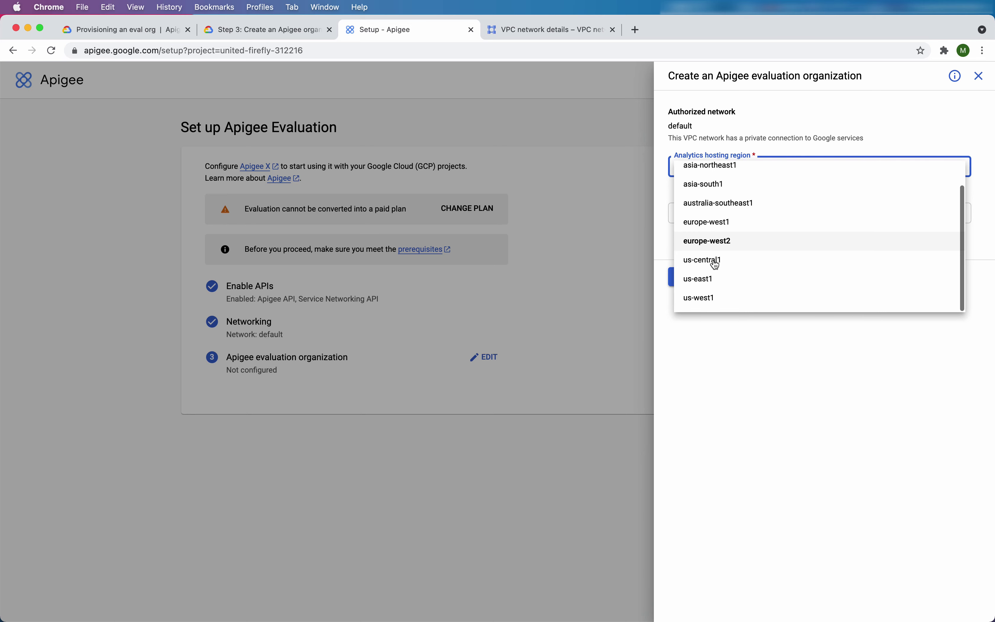
pyautogui.scroll(1, 742, 255)
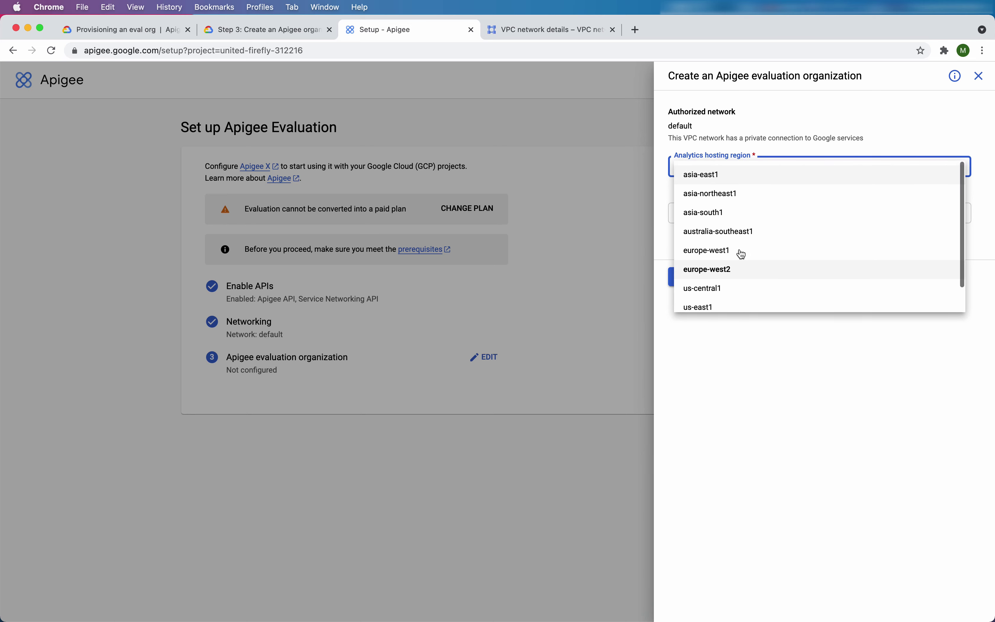
pyautogui.scroll(-1, 743, 255)
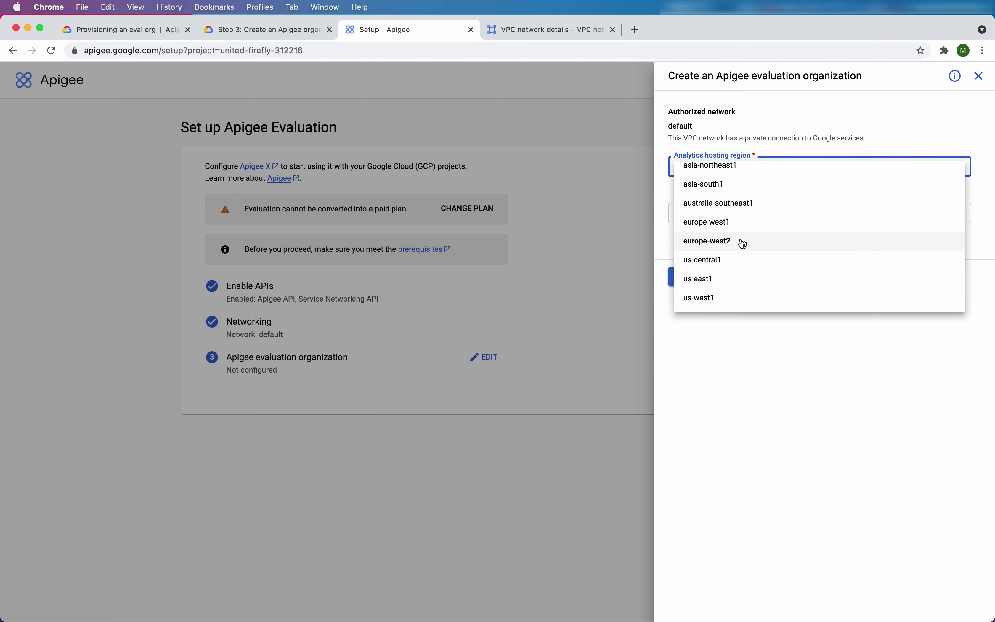
pyautogui.scroll(1, 744, 244)
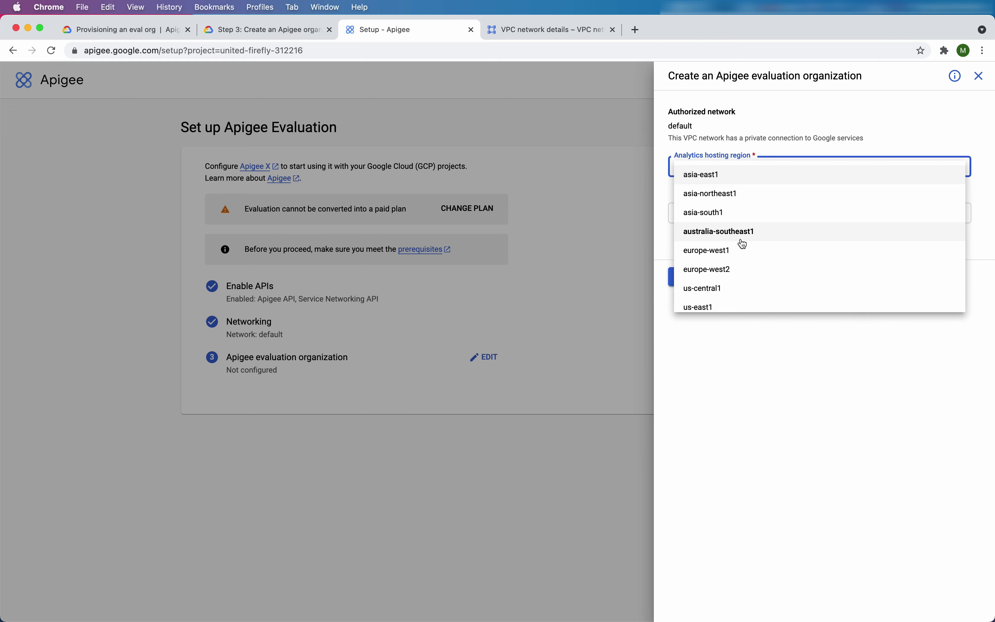
pyautogui.scroll(-1, 745, 244)
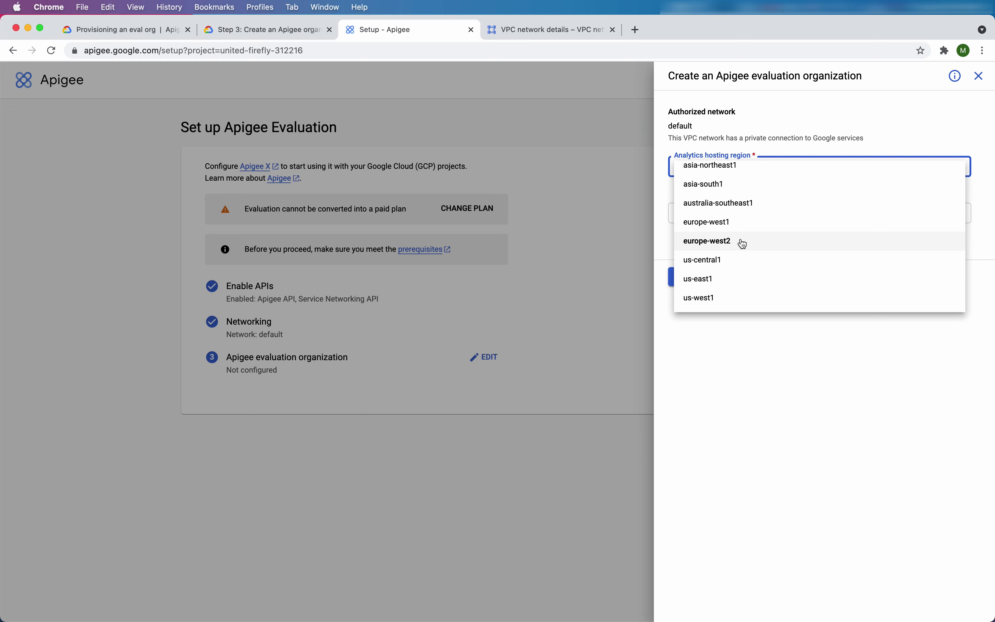
pyautogui.scroll(1, 744, 244)
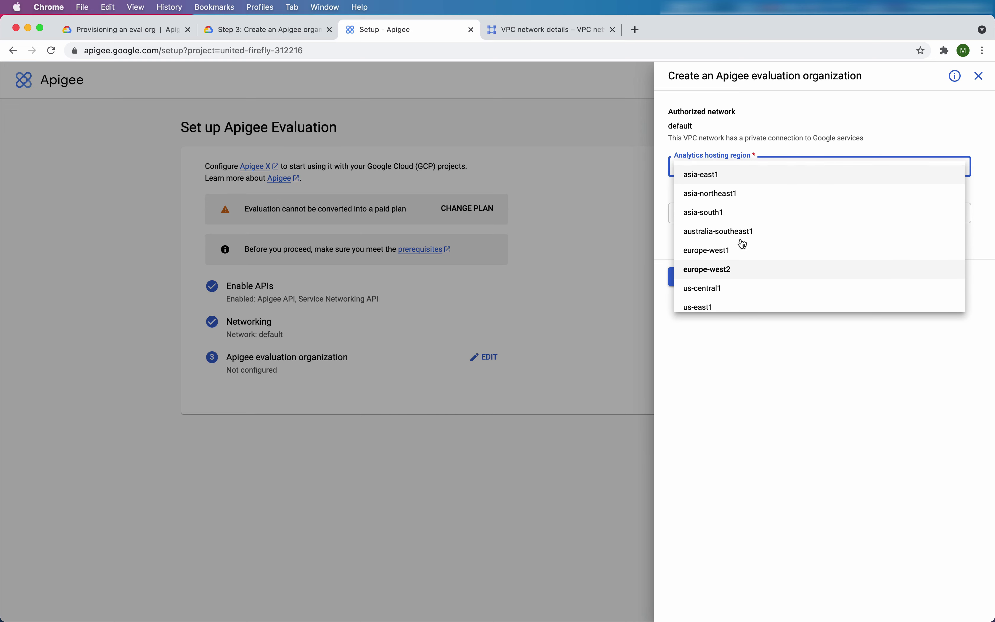
pyautogui.scroll(-1, 745, 244)
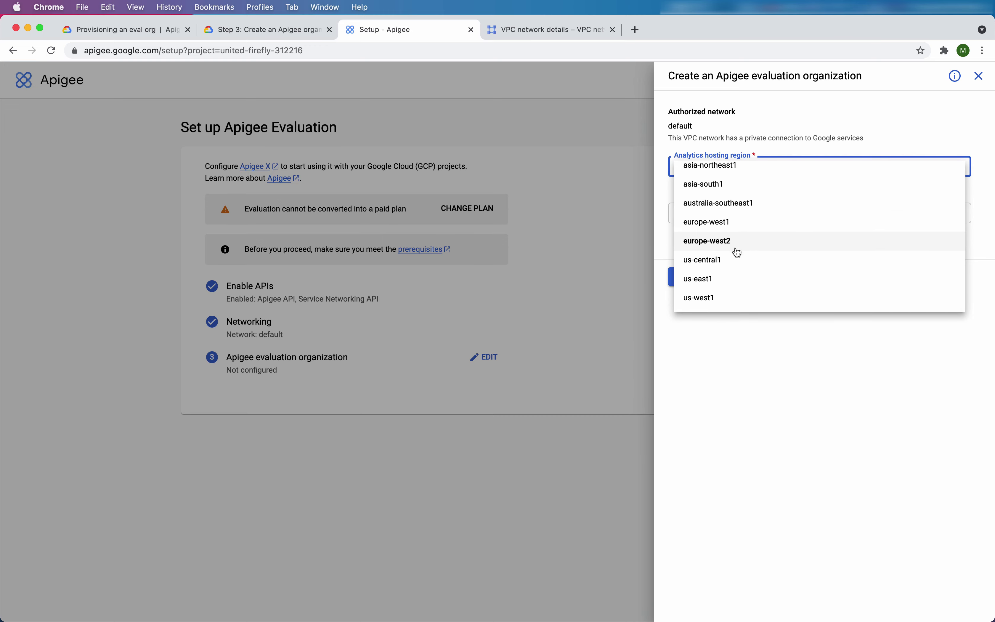
pyautogui.click(721, 295)
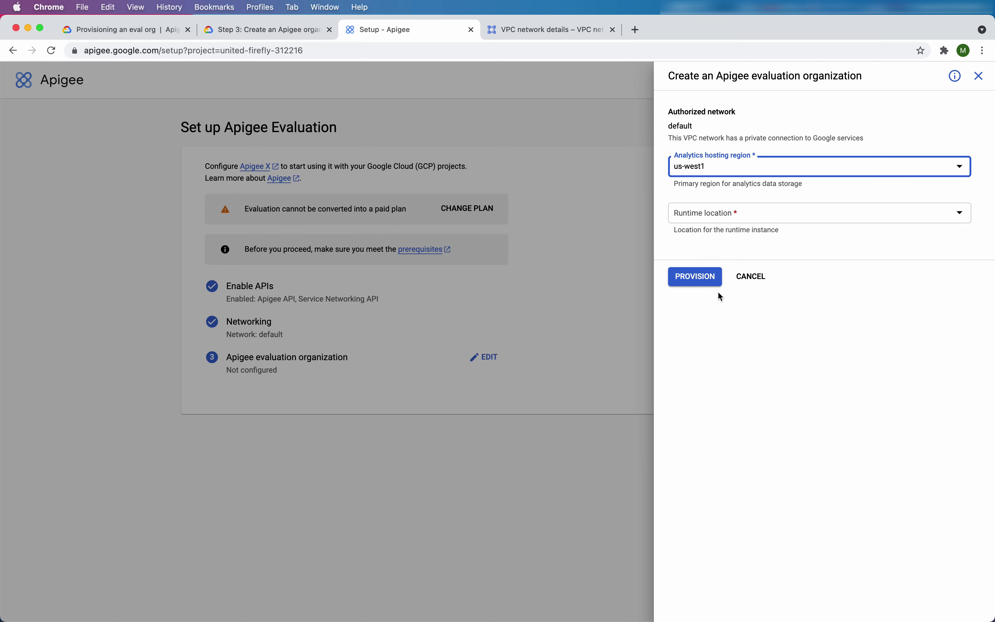
# Set the runtime location to us-west1-a and start provisioning the Apigee evaluation organization.
pyautogui.click(753, 217)
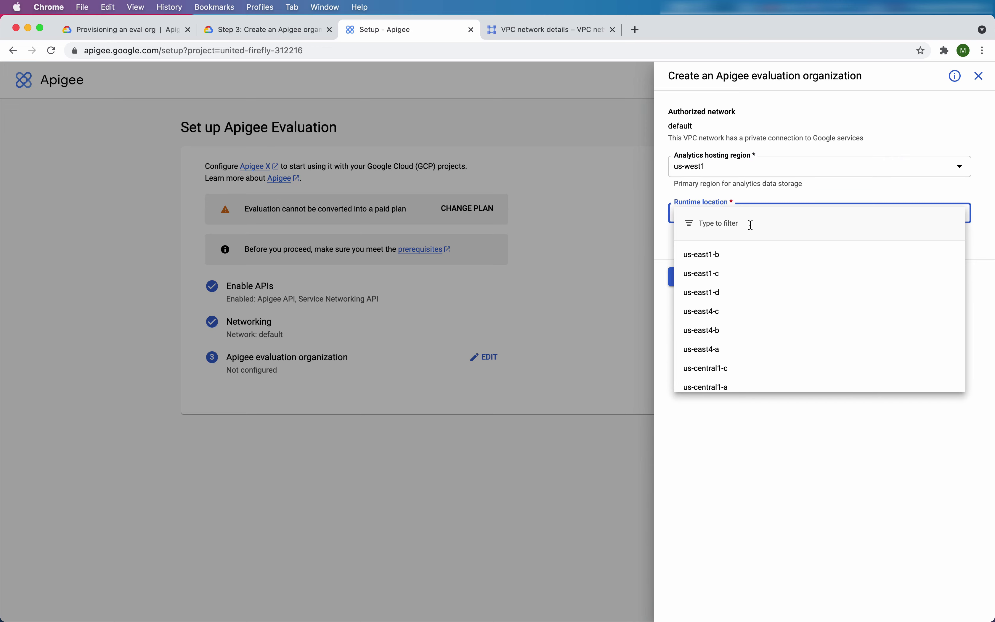
pyautogui.scroll(-3, 750, 315)
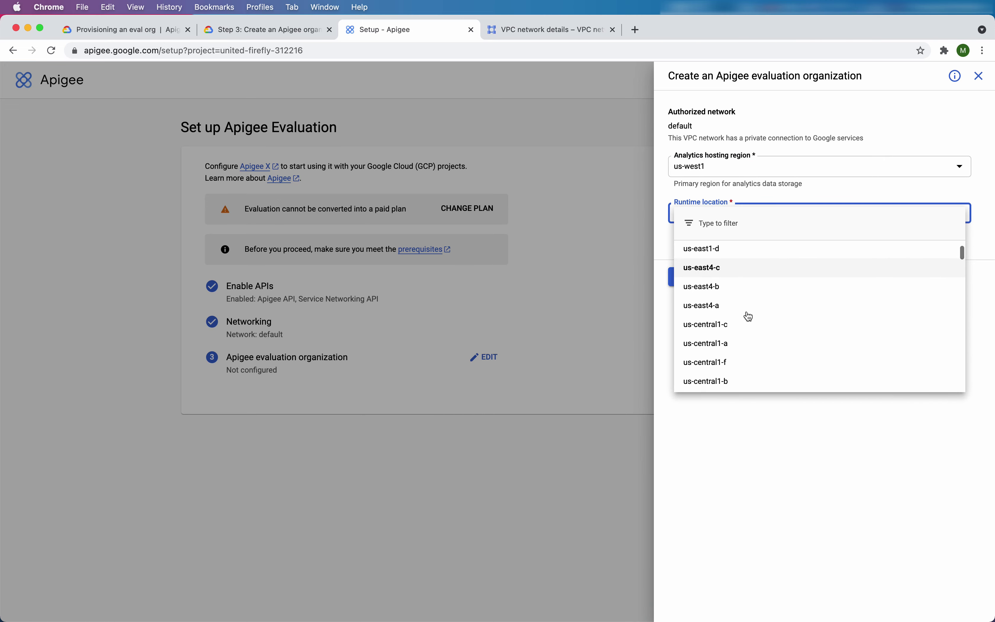
pyautogui.scroll(-1, 749, 315)
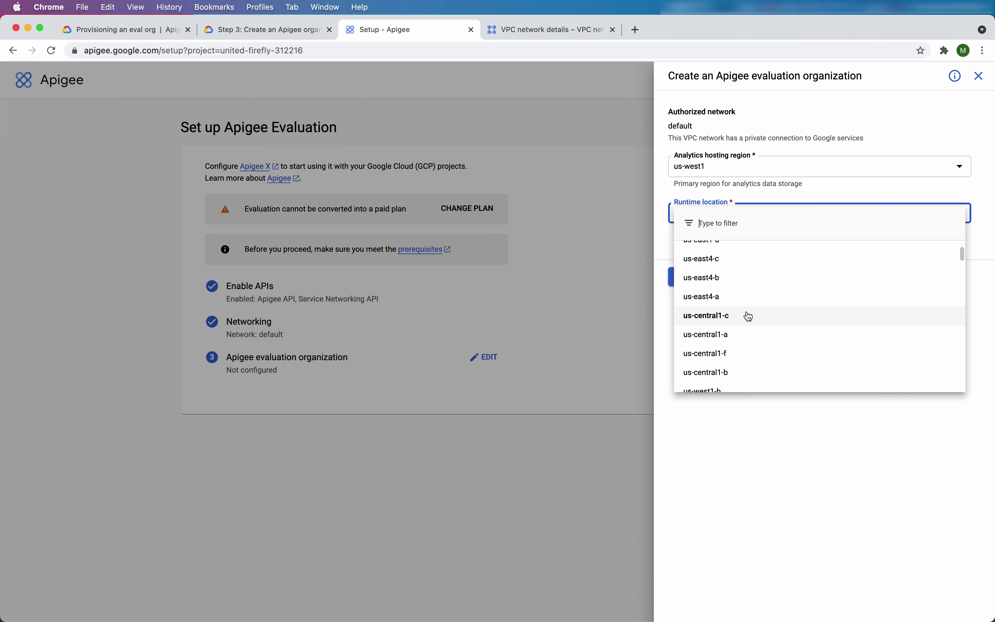
pyautogui.scroll(-4, 723, 349)
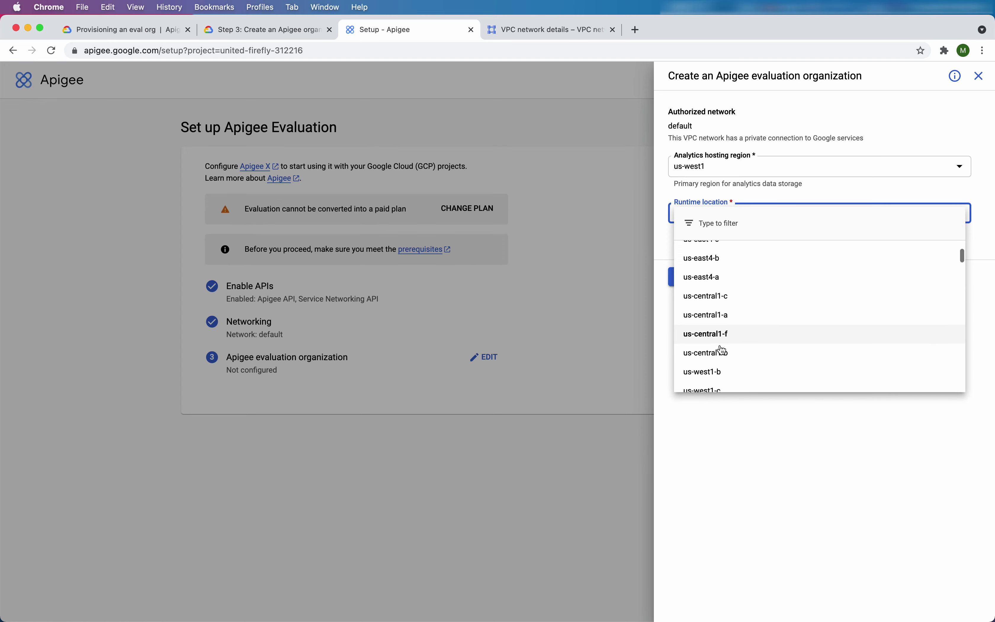
pyautogui.scroll(-3, 722, 349)
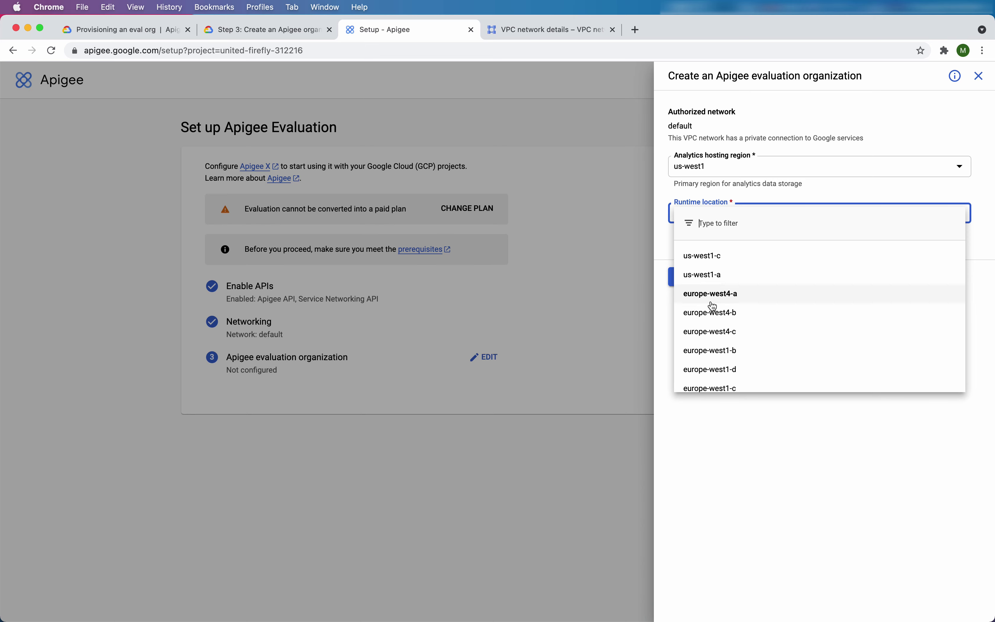
pyautogui.click(715, 276)
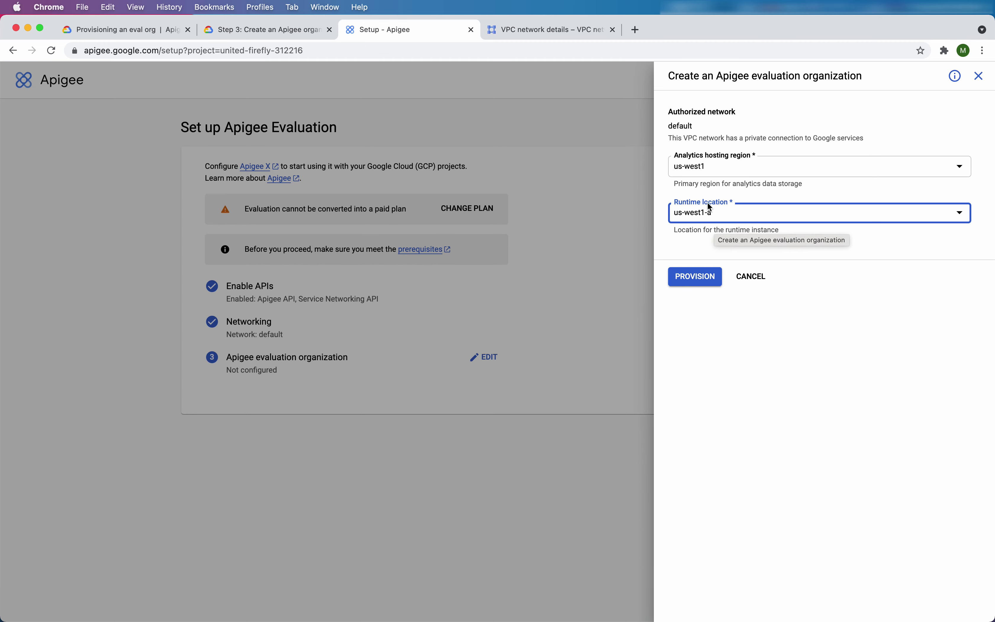
pyautogui.click(702, 283)
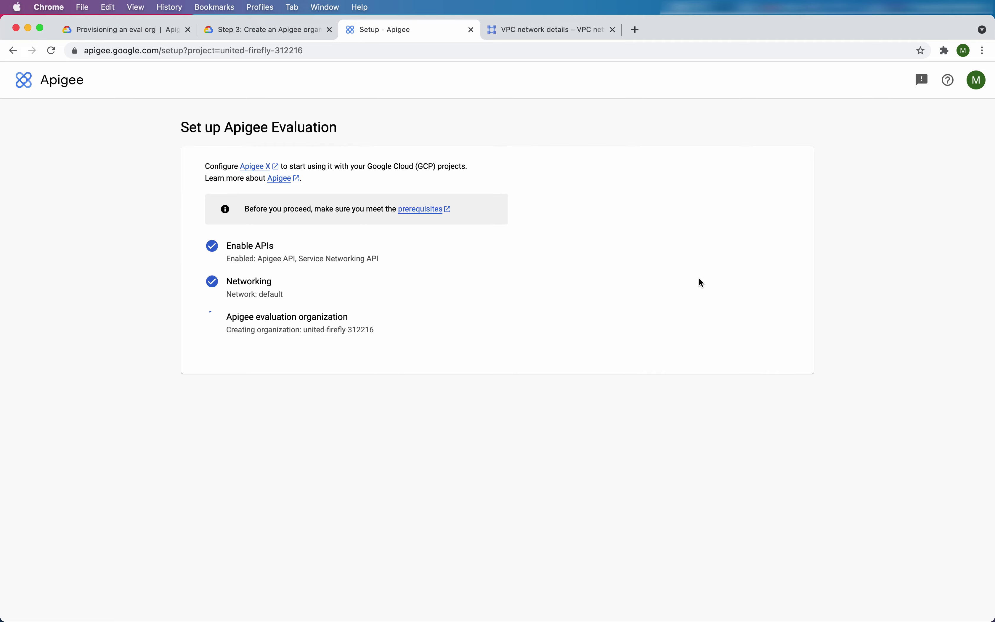
# Switch to the Cloud console, activate the full account from the free trial, and dismiss the confirmation.
pyautogui.click(567, 29)
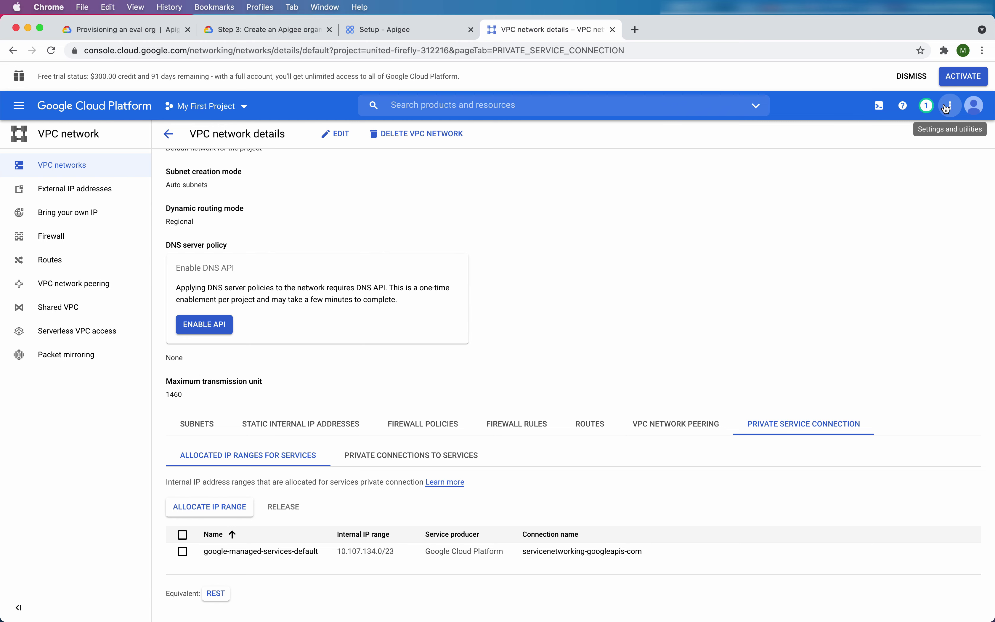
pyautogui.click(969, 80)
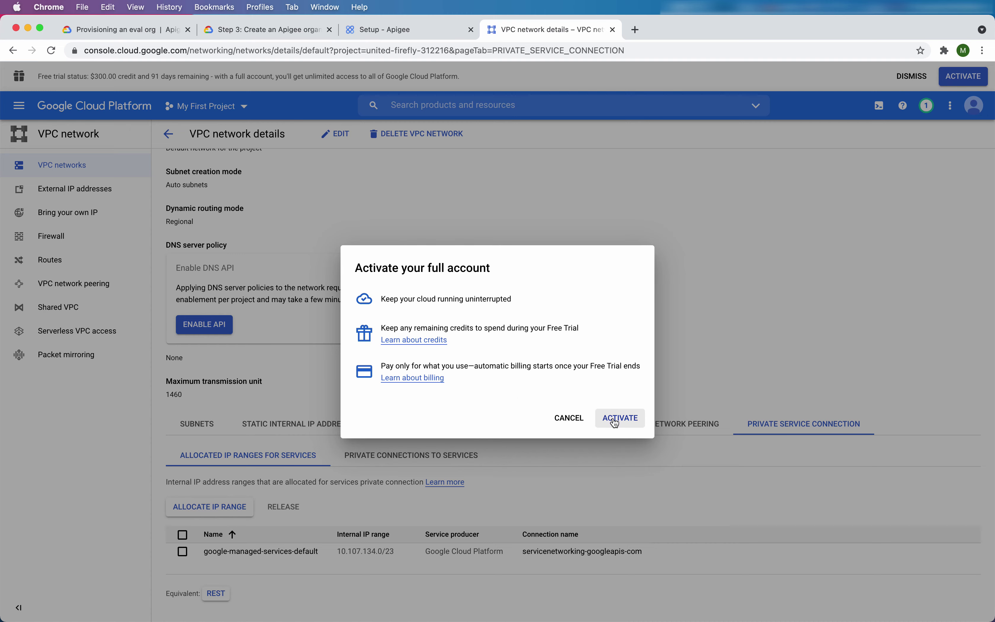
pyautogui.click(614, 419)
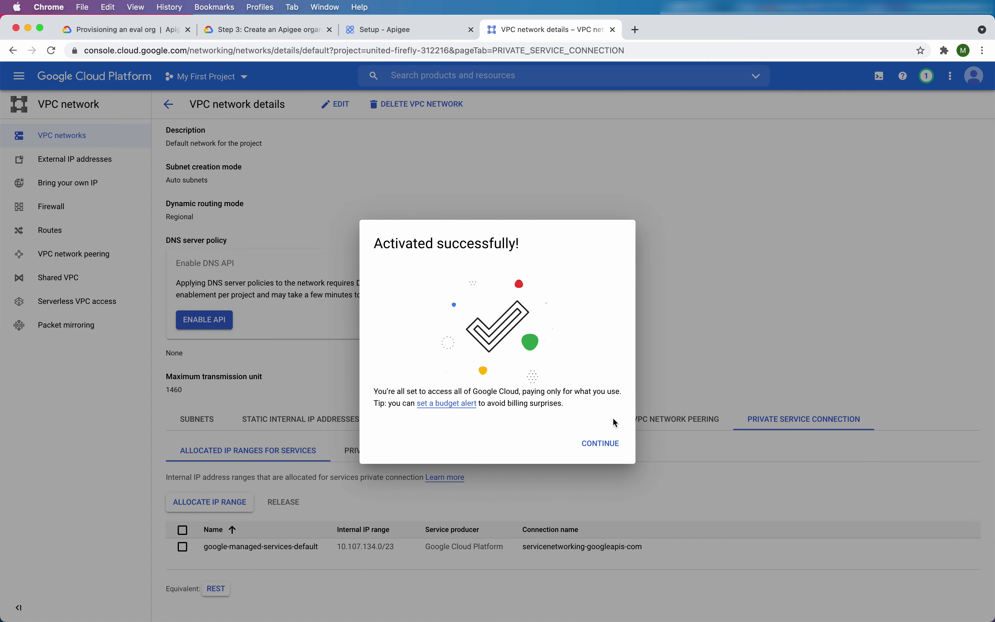
pyautogui.click(600, 444)
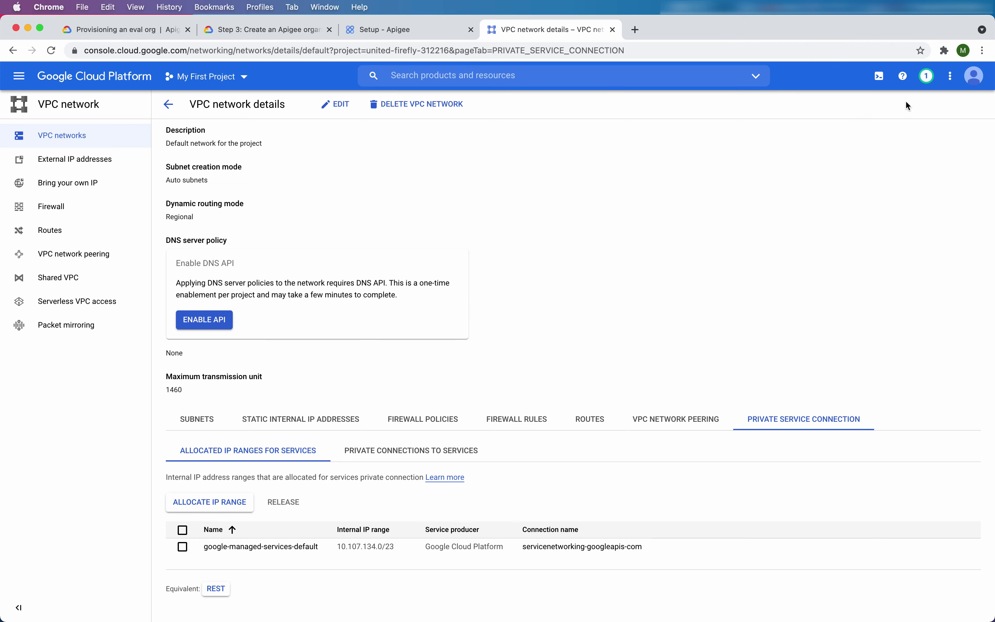
# Look up the project ID in the Cloud project's settings and compare it with the organization name in the Apigee setup.
pyautogui.click(950, 76)
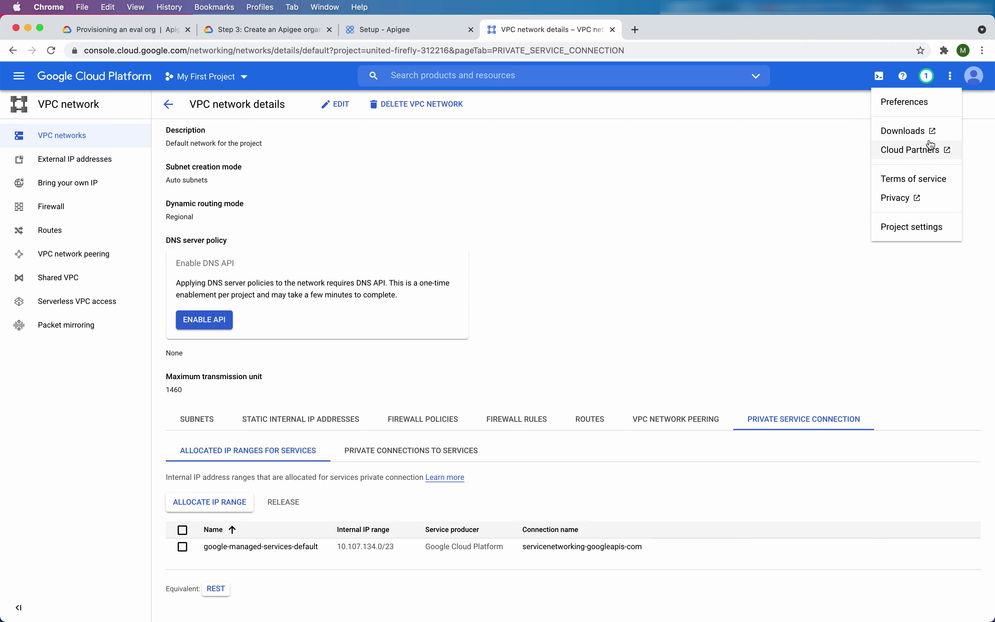
pyautogui.click(906, 229)
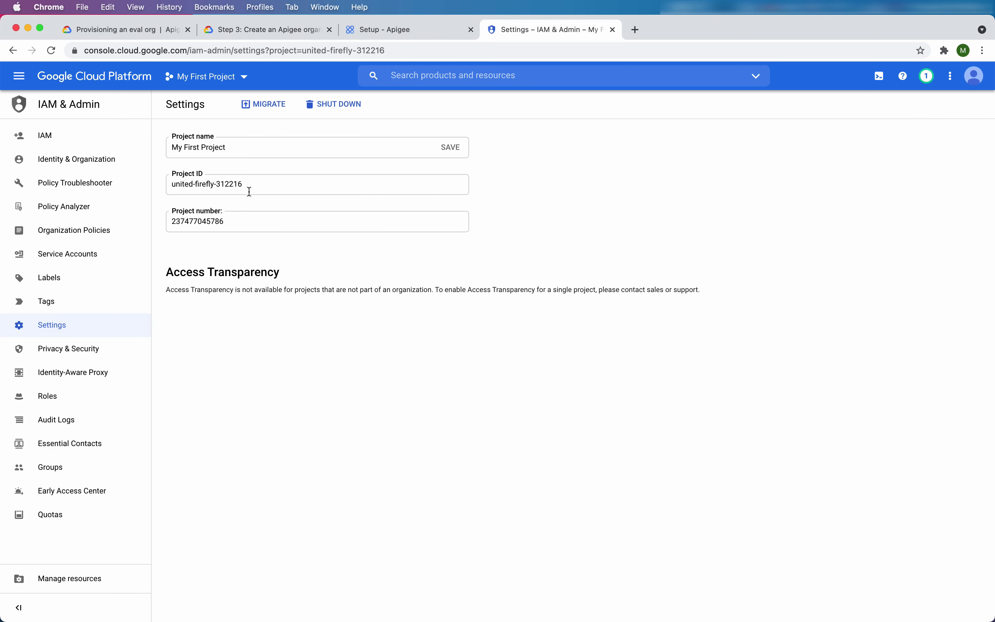
pyautogui.tripleClick(231, 185)
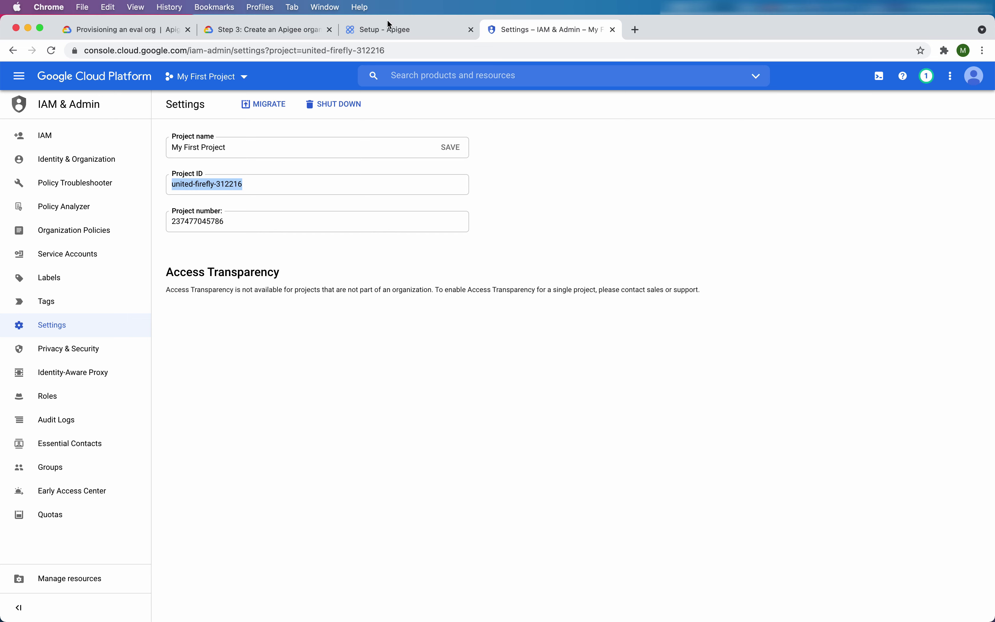
pyautogui.click(386, 29)
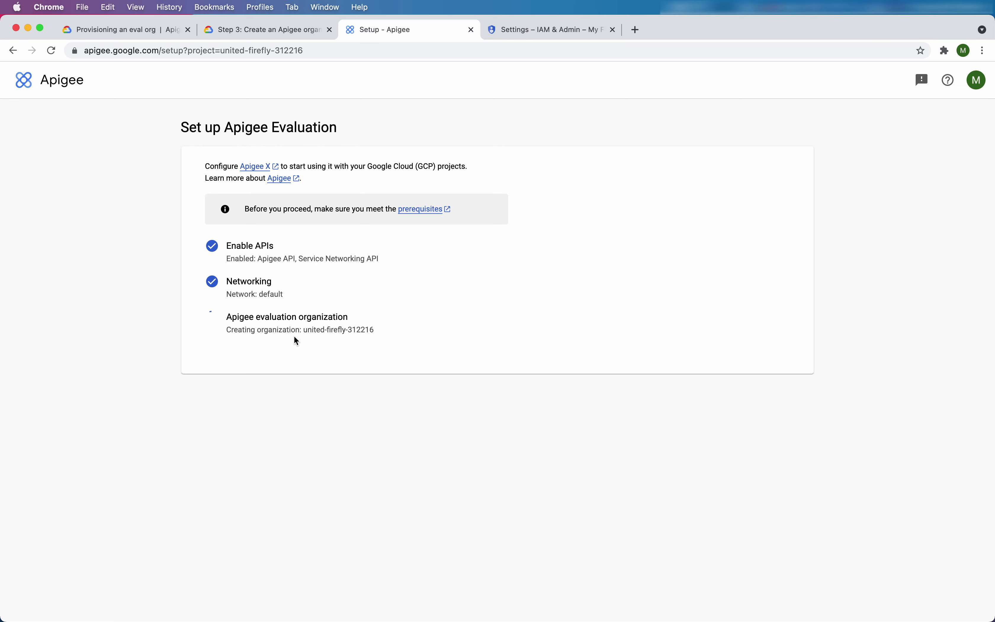
# Find Compute Engine through the Cloud console search and check the project's VM instances.
pyautogui.click(520, 32)
pyautogui.click(494, 78)
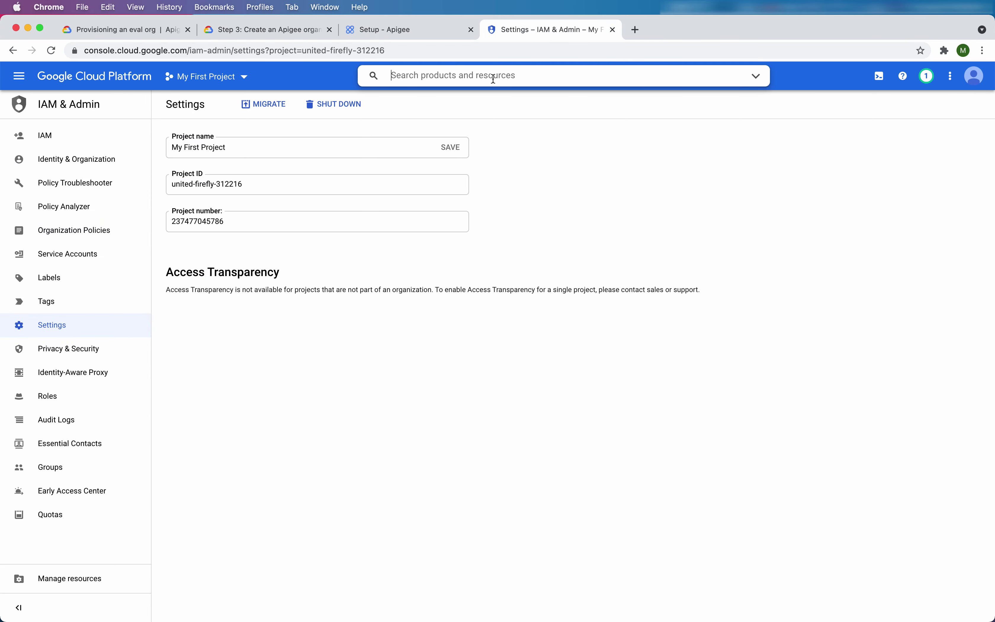
pyautogui.write('Compute E')
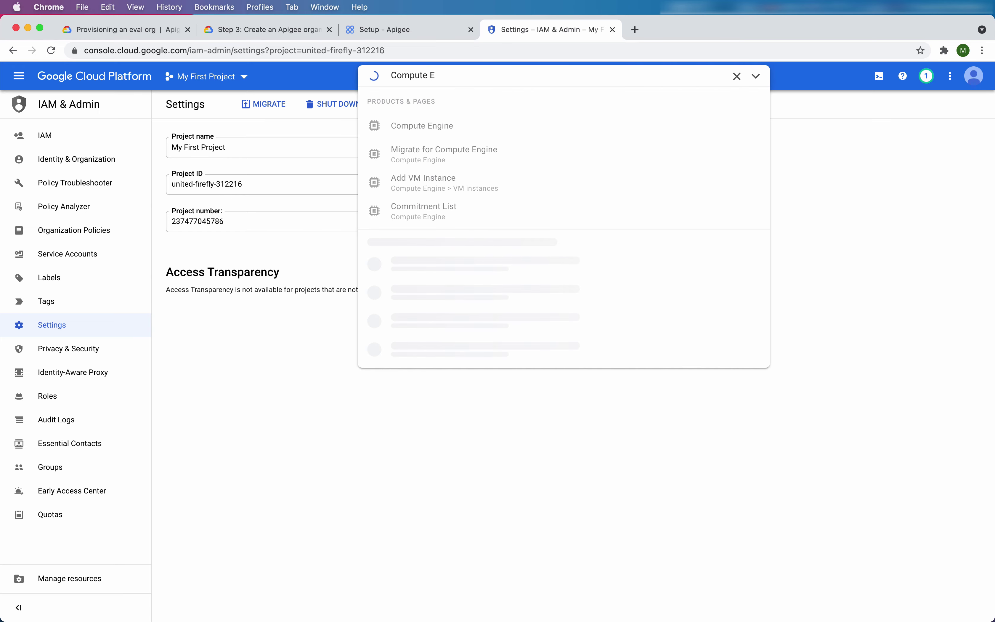
pyautogui.click(449, 124)
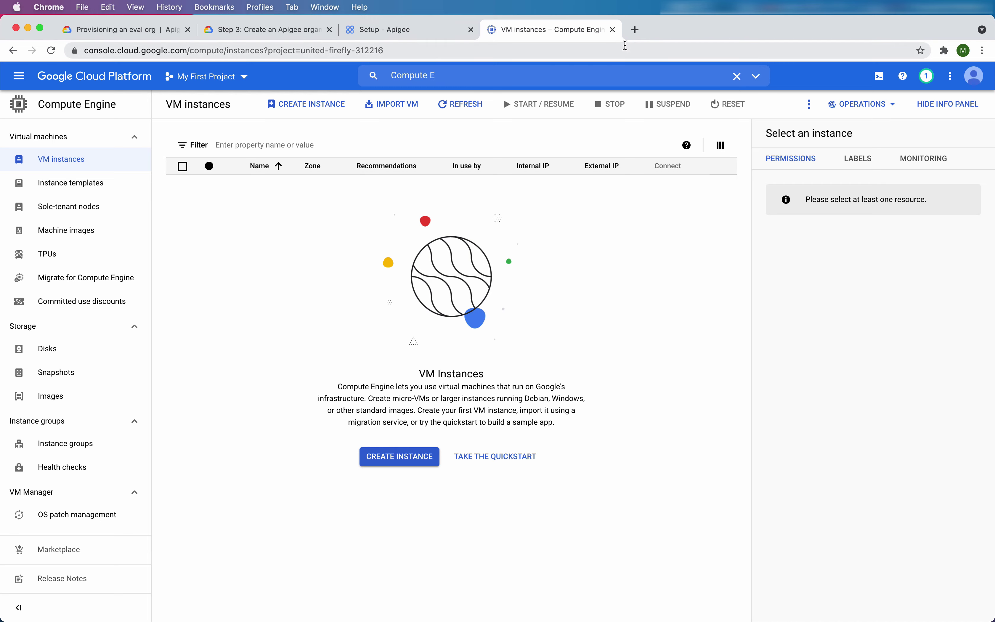
# Search Google Images for "apigee x architecture" in a new browser tab and open the Apigee high-level overview diagram.
pyautogui.click(635, 30)
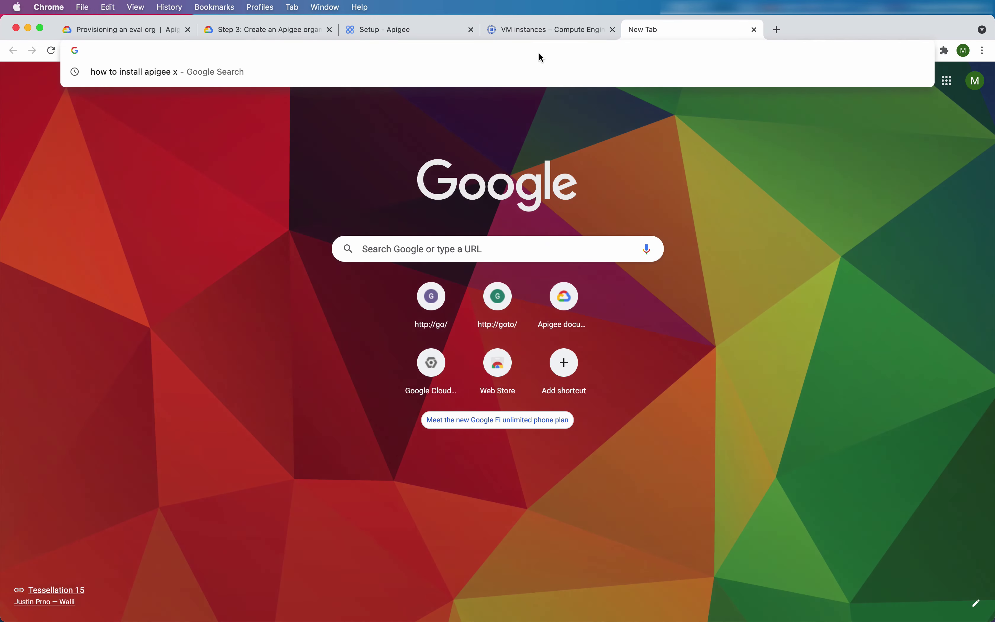
pyautogui.write('apigee x ')
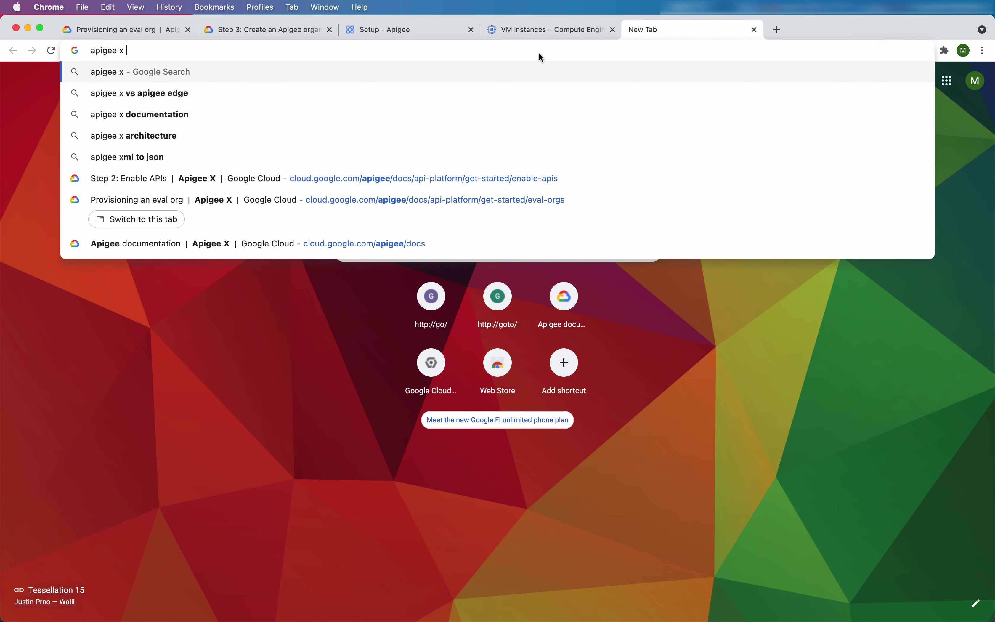
pyautogui.write('architecture')
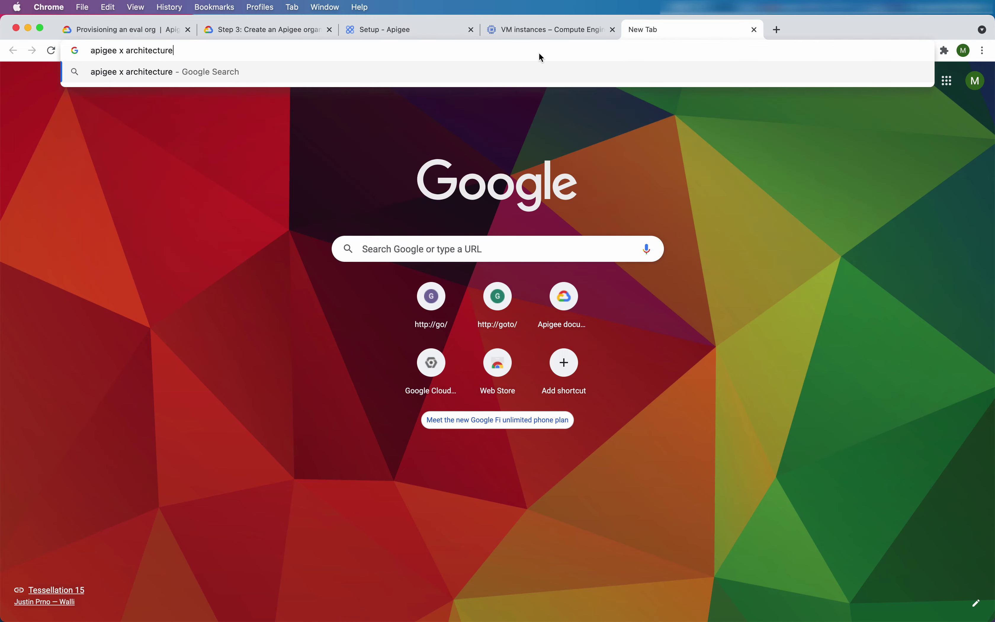
pyautogui.press('Return')
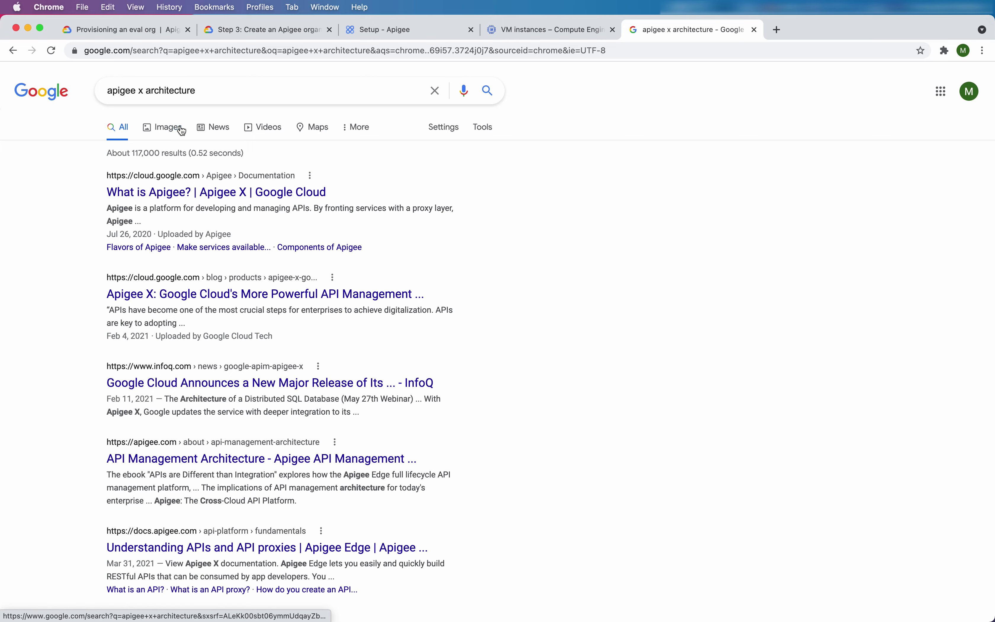
pyautogui.click(177, 128)
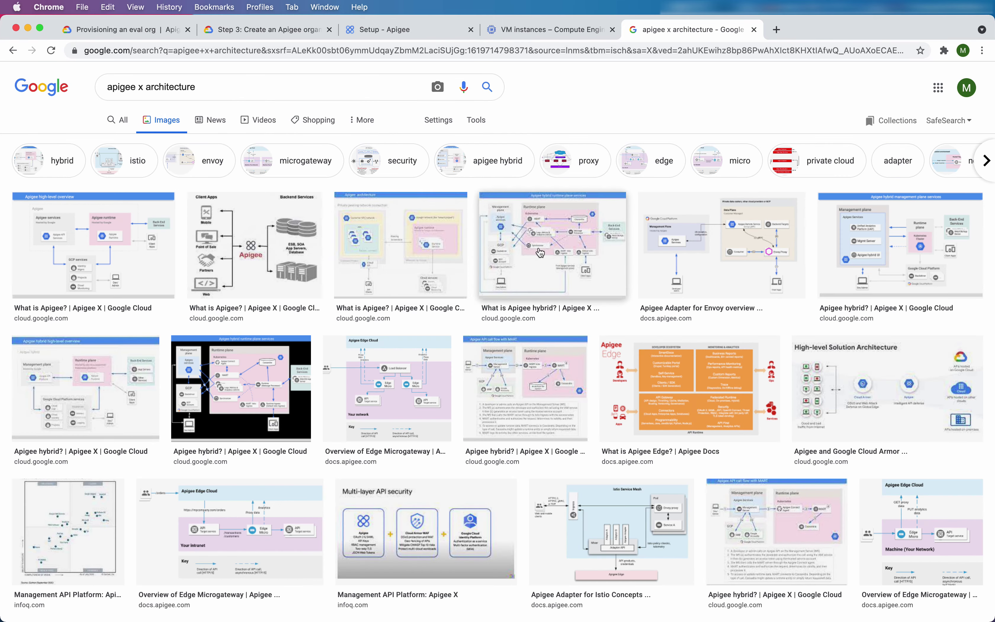
pyautogui.click(560, 262)
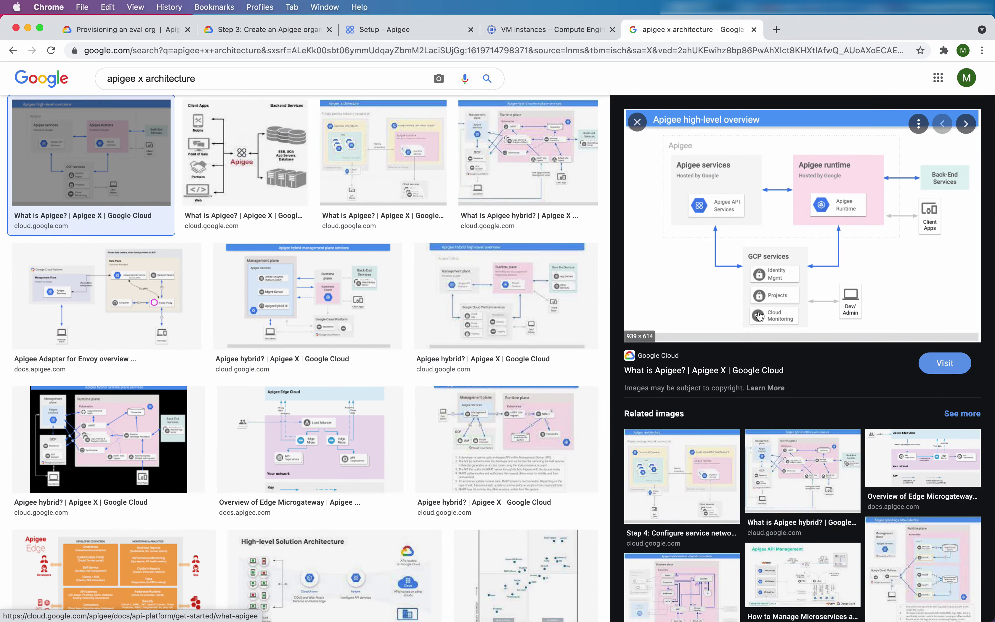
# Open the diagram's source page, What is Apigee?, and study the Apigee architecture diagram of the private peering network connection.
pyautogui.click(920, 361)
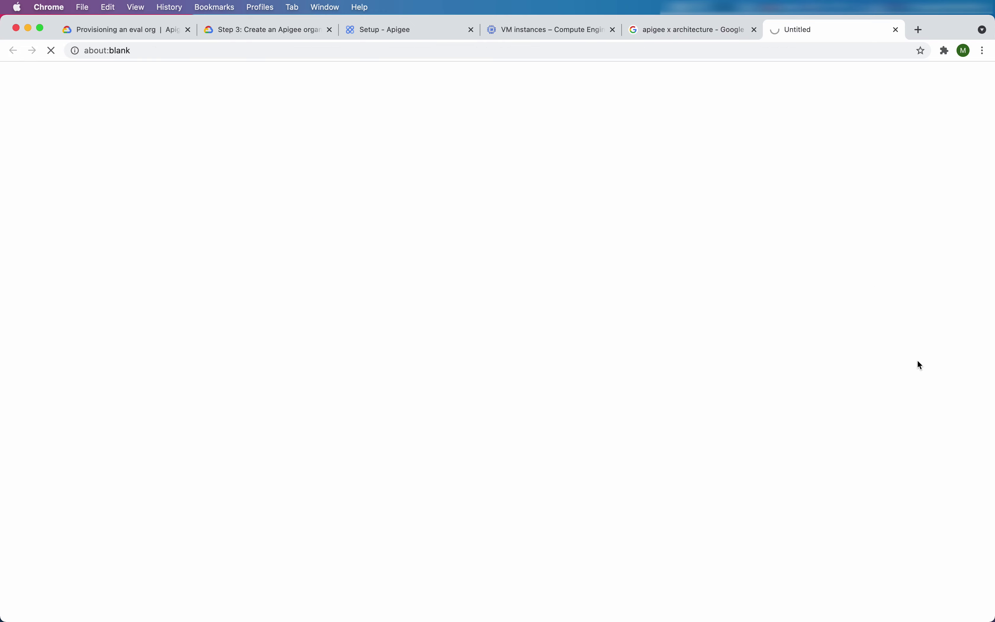
pyautogui.scroll(-6, 367, 332)
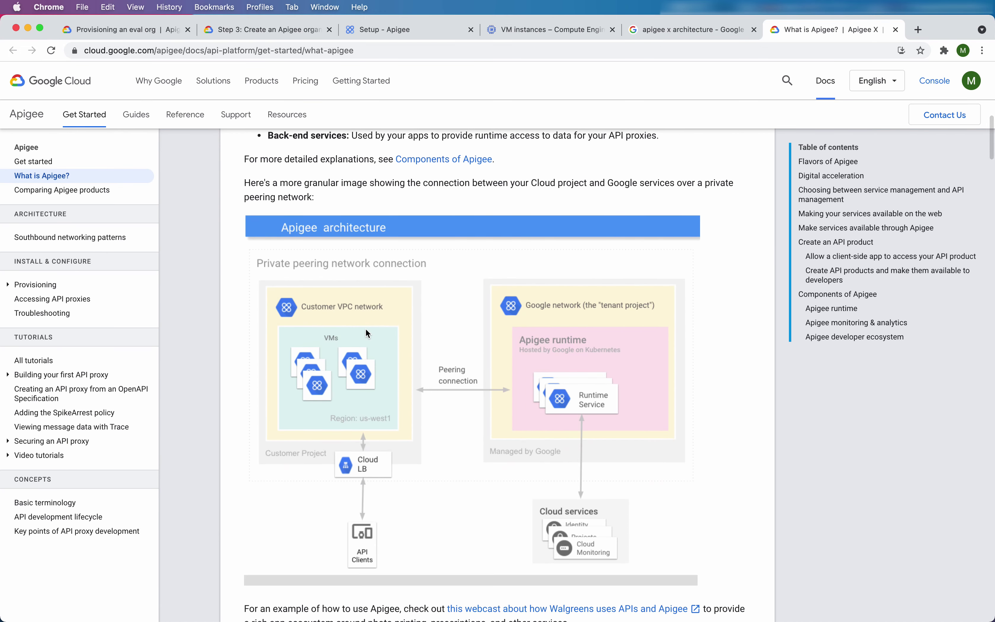
pyautogui.scroll(-1, 367, 331)
pyautogui.scroll(-1, 367, 332)
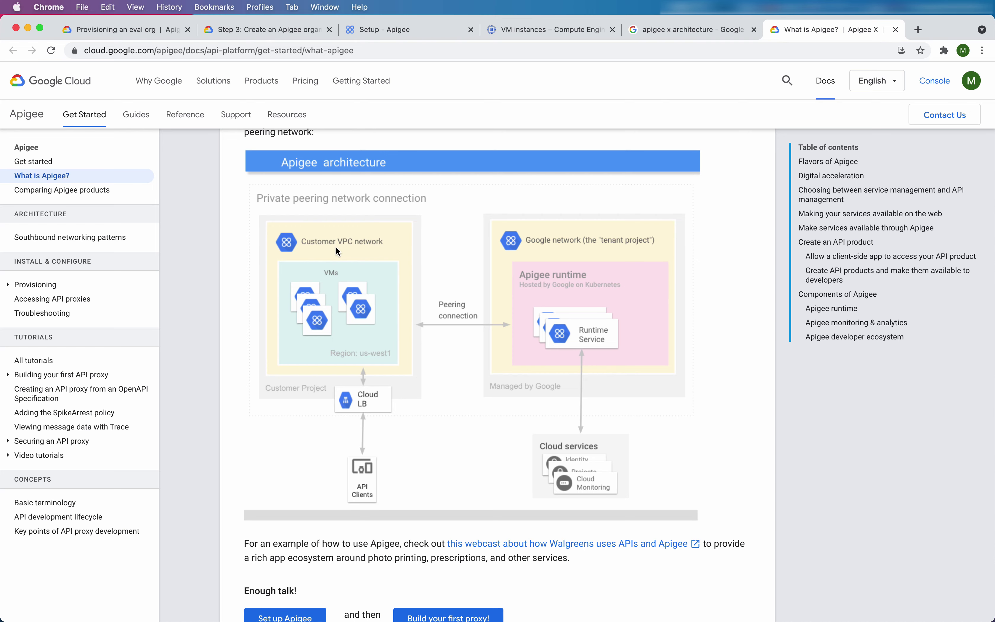
pyautogui.scroll(1, 336, 249)
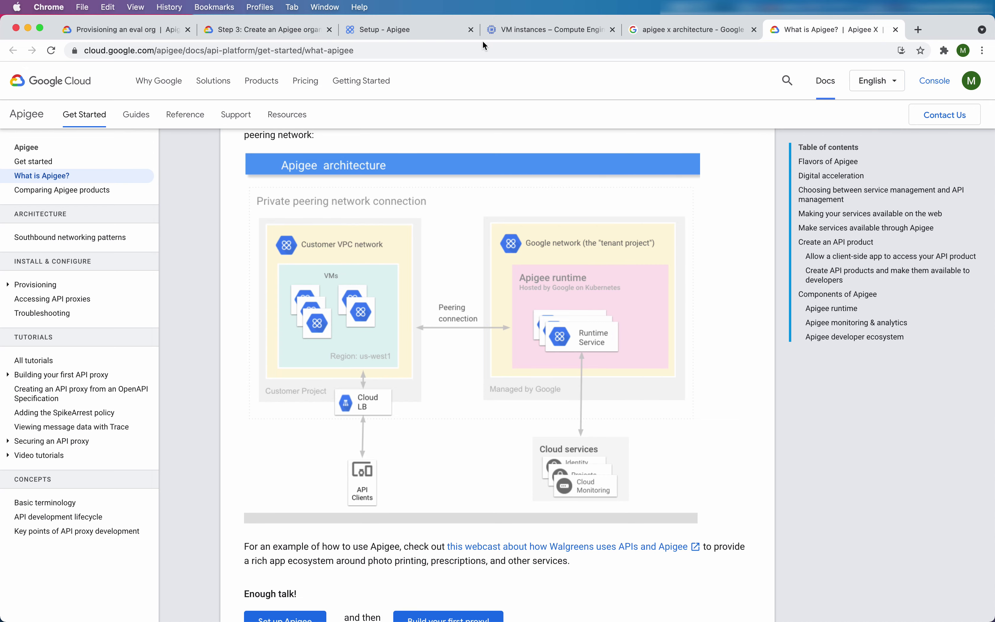
# Search the Cloud console for "Network", open the default VPC network's details, and check its VPC network peering.
pyautogui.click(412, 30)
pyautogui.click(502, 30)
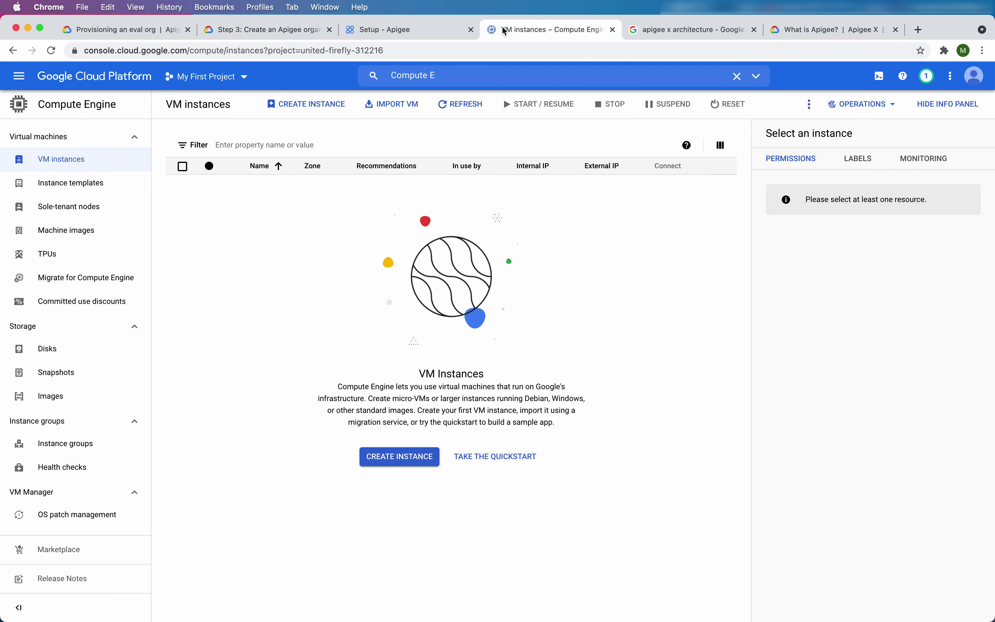
pyautogui.click(427, 72)
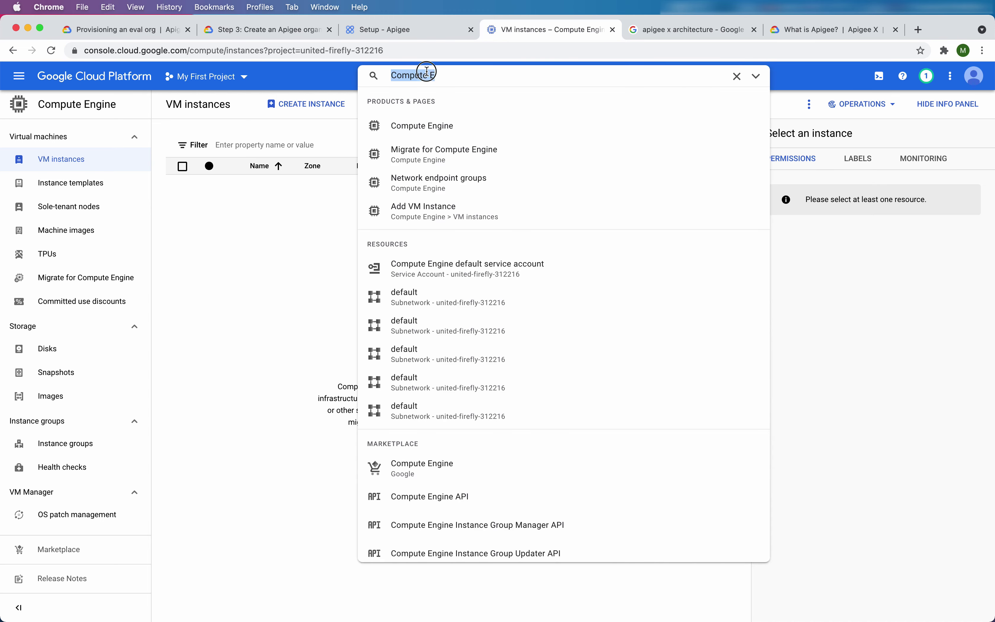
pyautogui.write('Network')
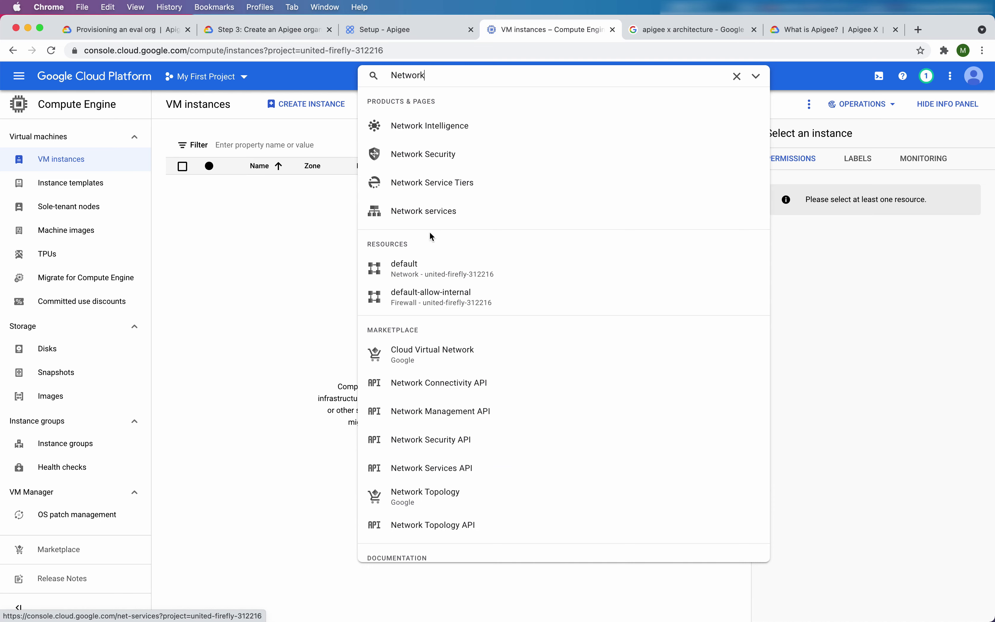
pyautogui.click(426, 269)
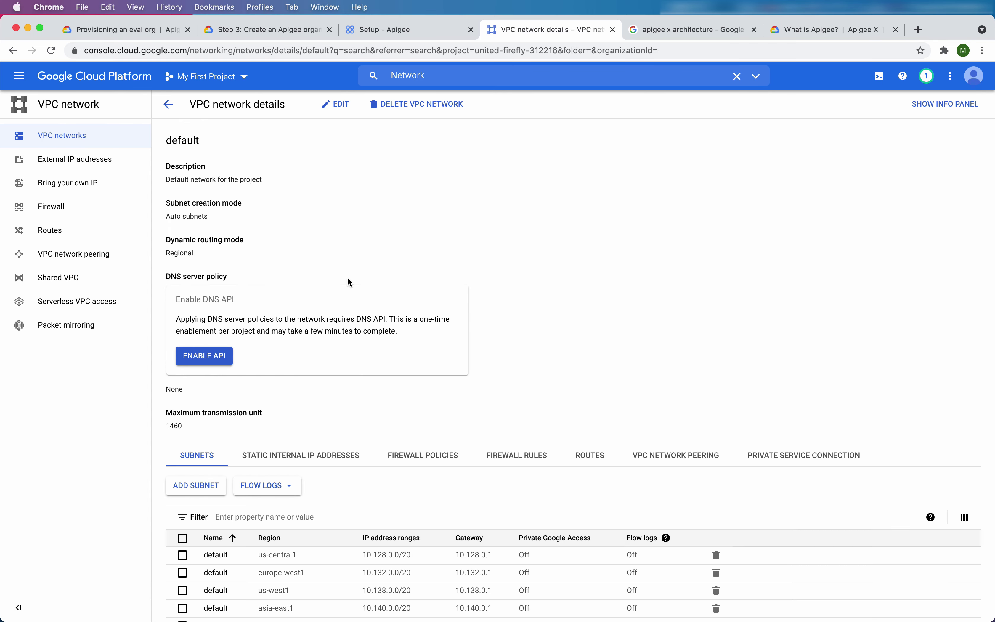
pyautogui.scroll(-2, 522, 366)
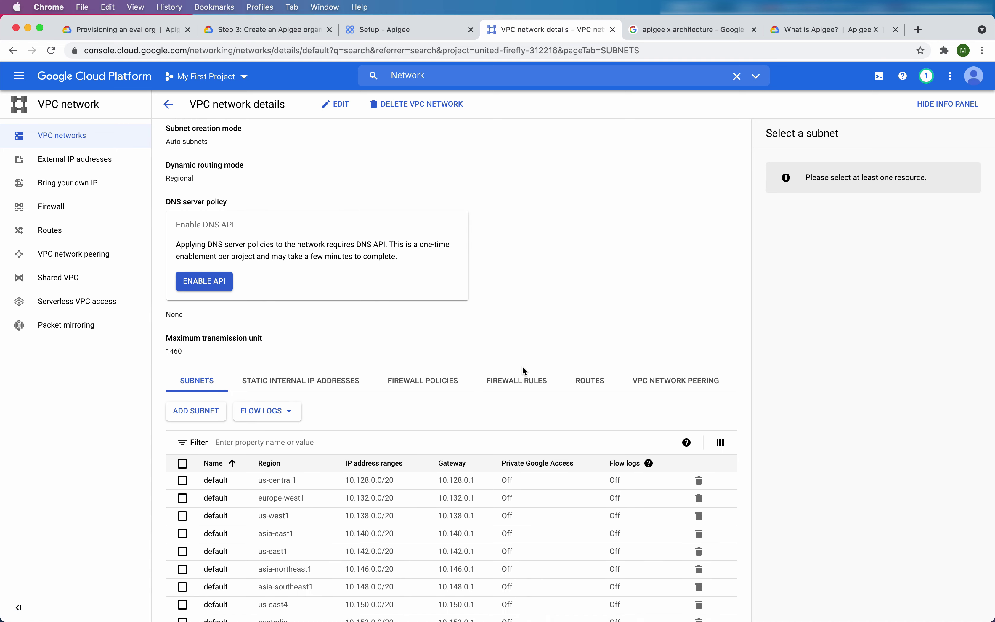
pyautogui.click(667, 390)
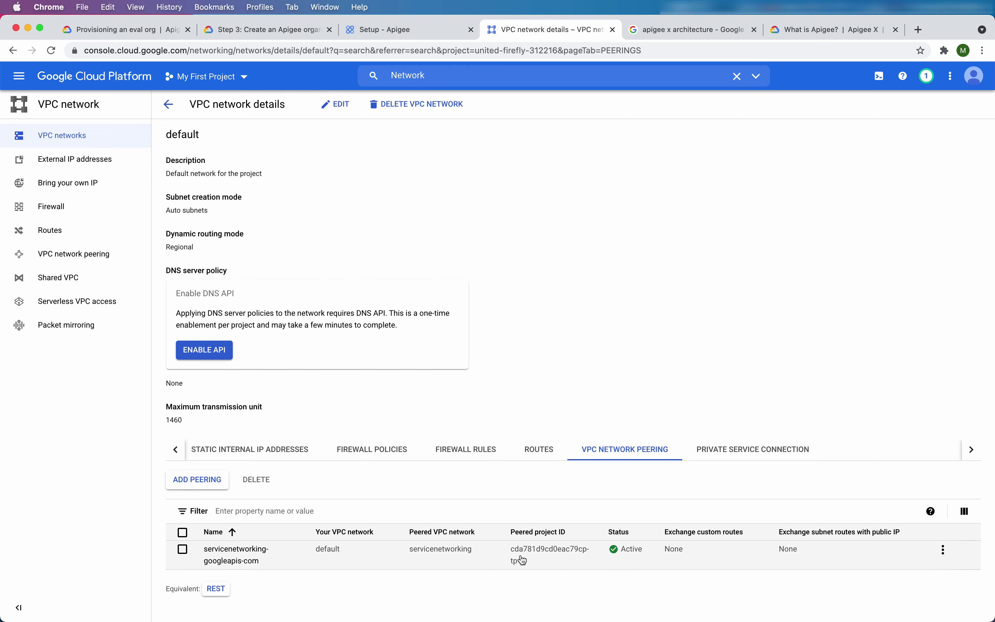
# Check the default network's private service connection and highlight the internal IP range allocated to google-managed-services-default.
pyautogui.click(748, 464)
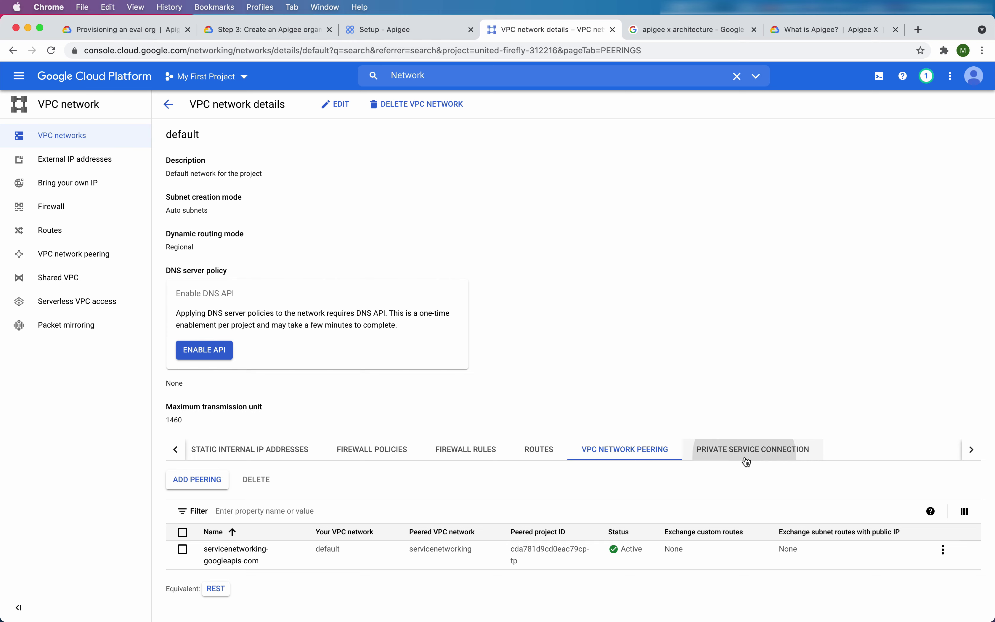
pyautogui.scroll(-1, 465, 501)
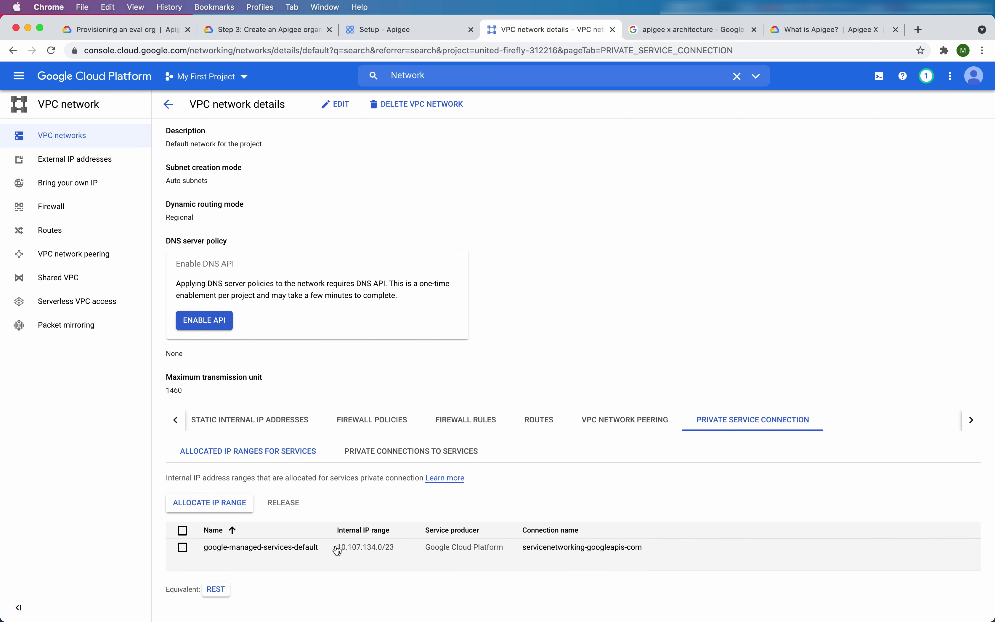
pyautogui.moveTo(337, 547); pyautogui.dragTo(397, 549)
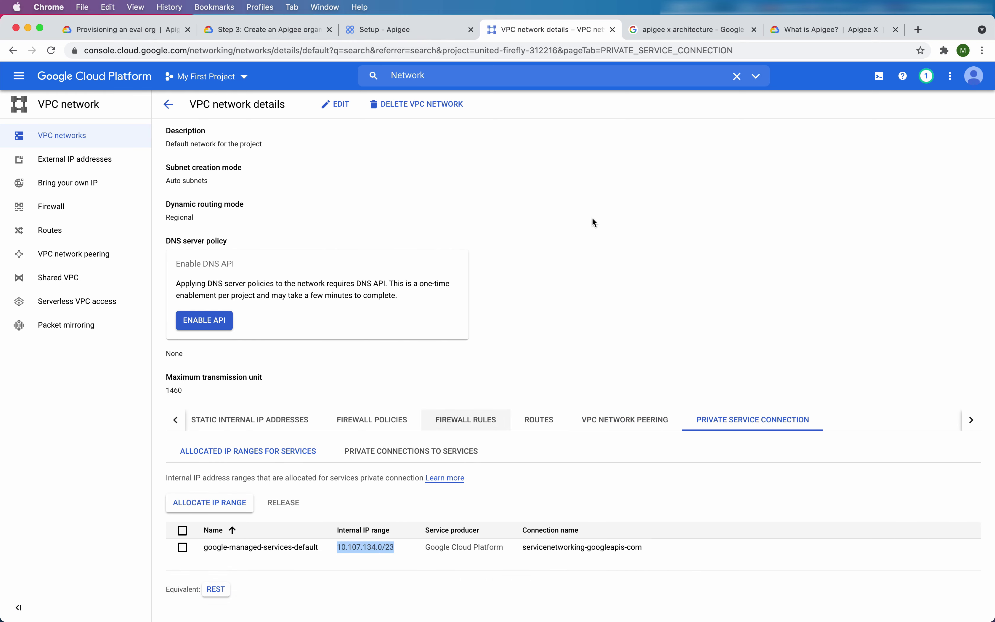
# Return to the Apigee architecture diagram and examine how the customer VPC network connects to the Google-hosted Apigee runtime.
pyautogui.click(780, 35)
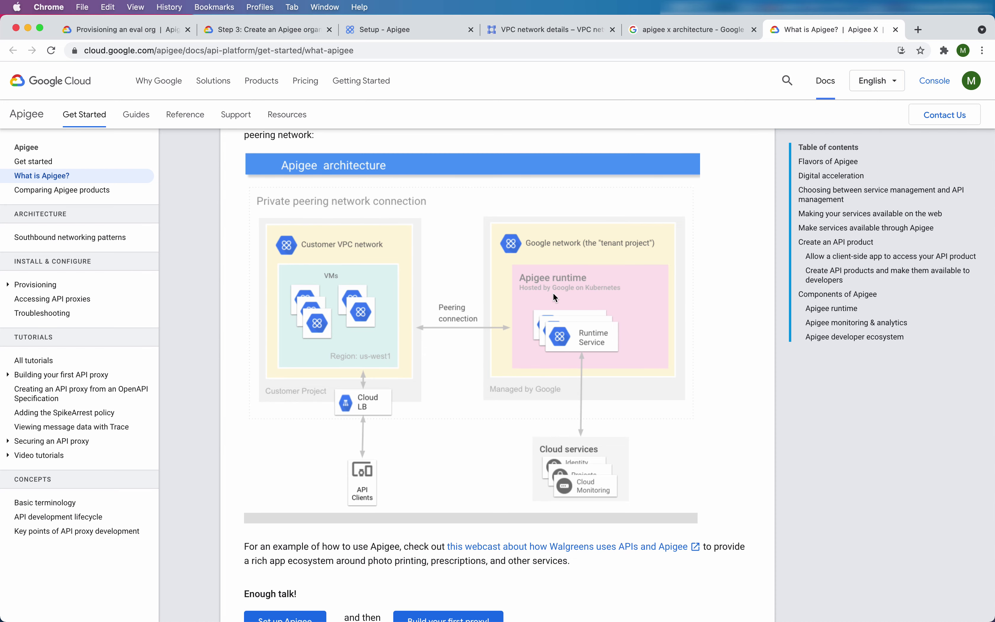
pyautogui.scroll(-2, 554, 296)
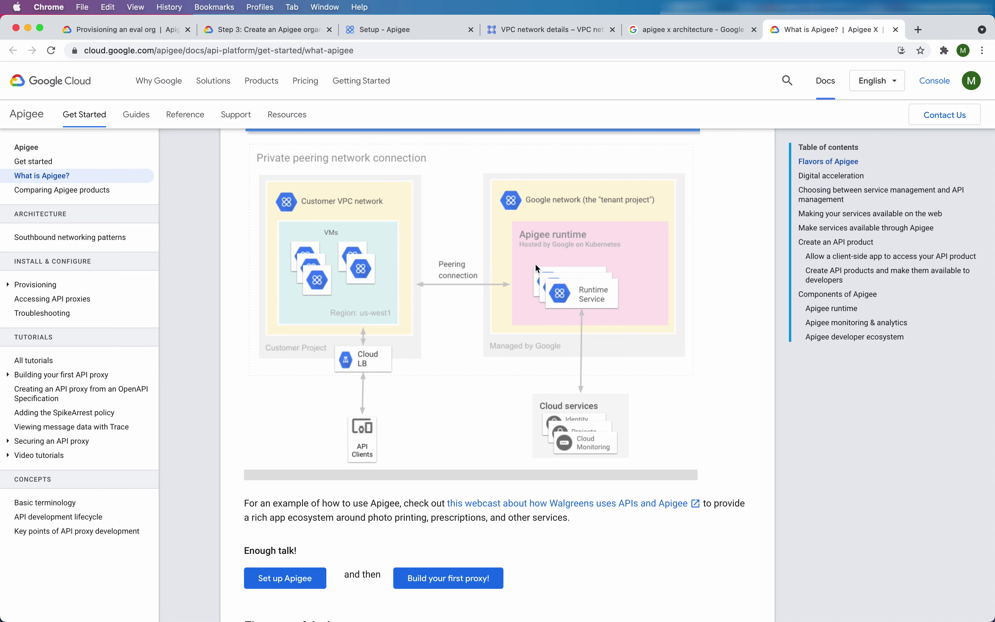
pyautogui.scroll(-1, 537, 269)
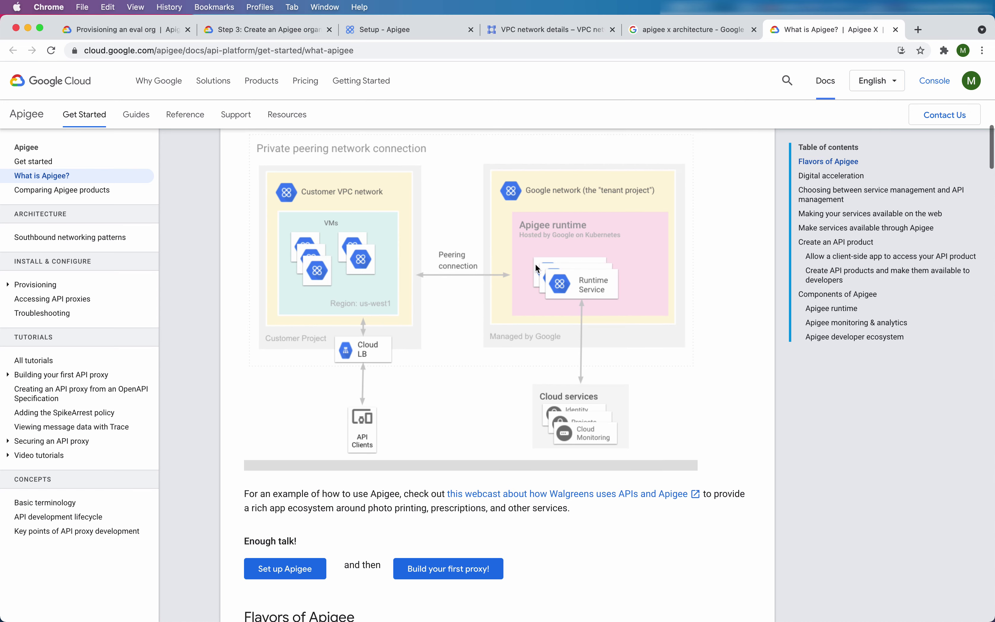
pyautogui.scroll(2, 537, 268)
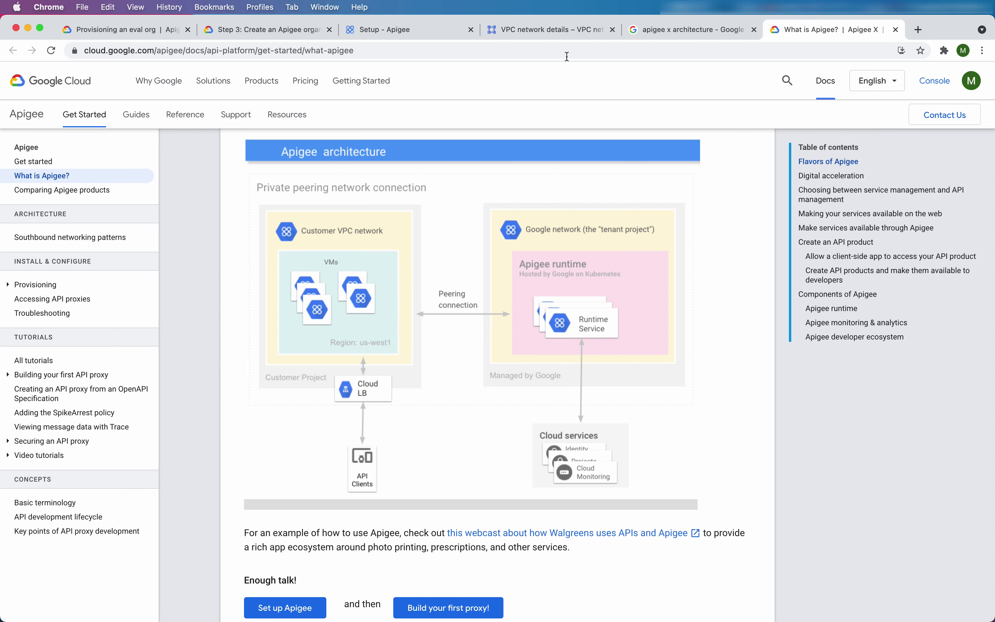
# Return to the Apigee evaluation setup, open the Apigee console in a new browser tab, and list the organization's API proxies.
pyautogui.click(430, 32)
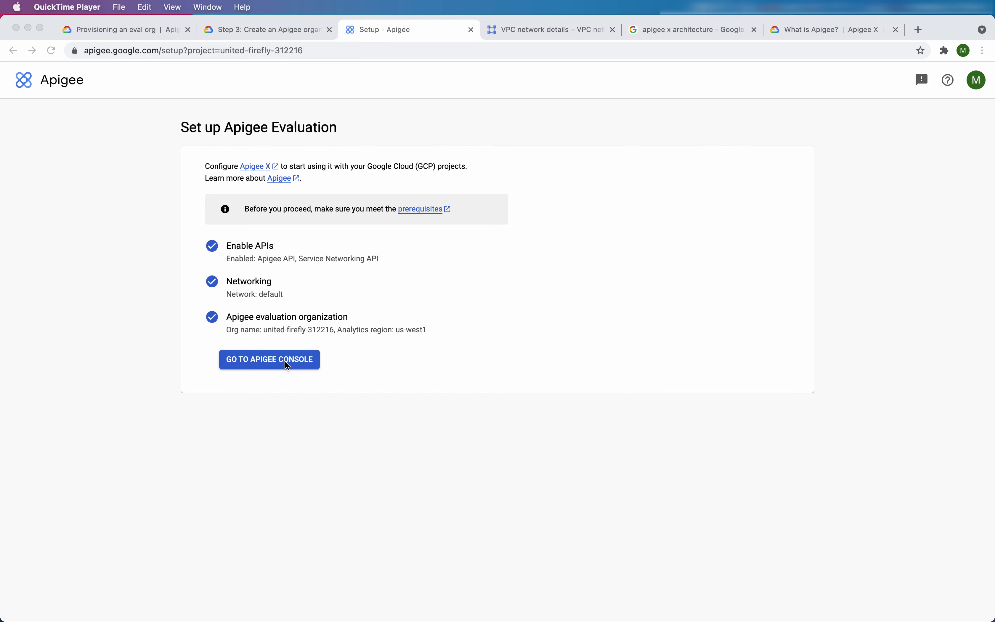
pyautogui.click(284, 395)
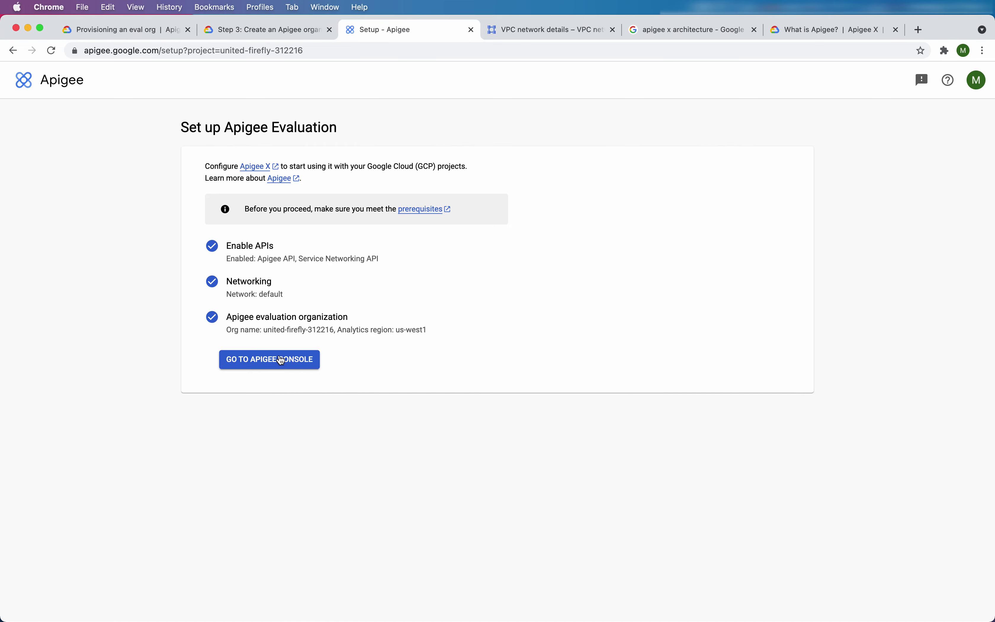
pyautogui.press('super+t')
pyautogui.write('apigee')
pyautogui.press('Return')
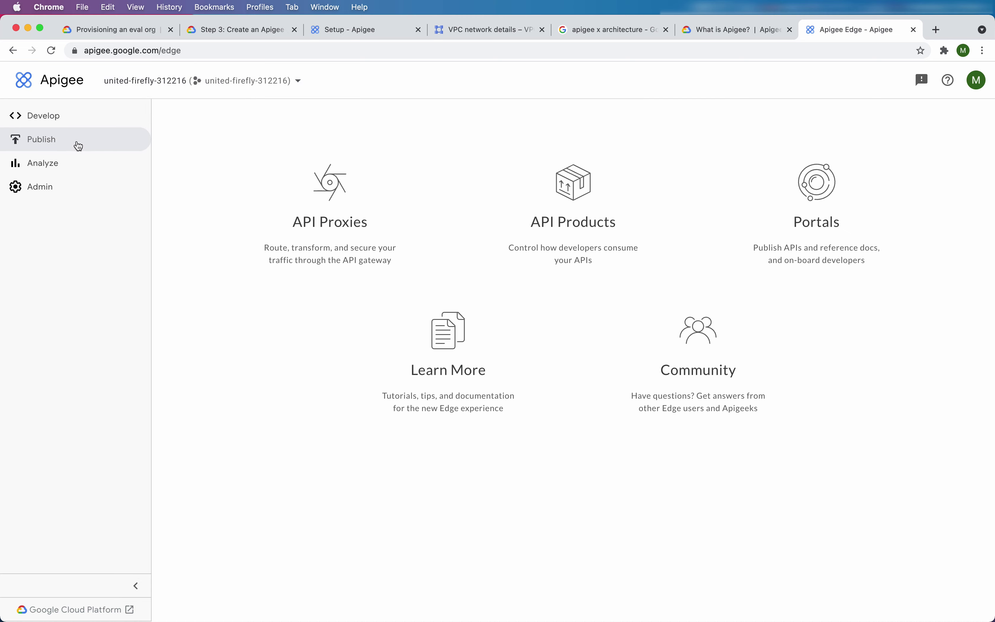
pyautogui.click(333, 252)
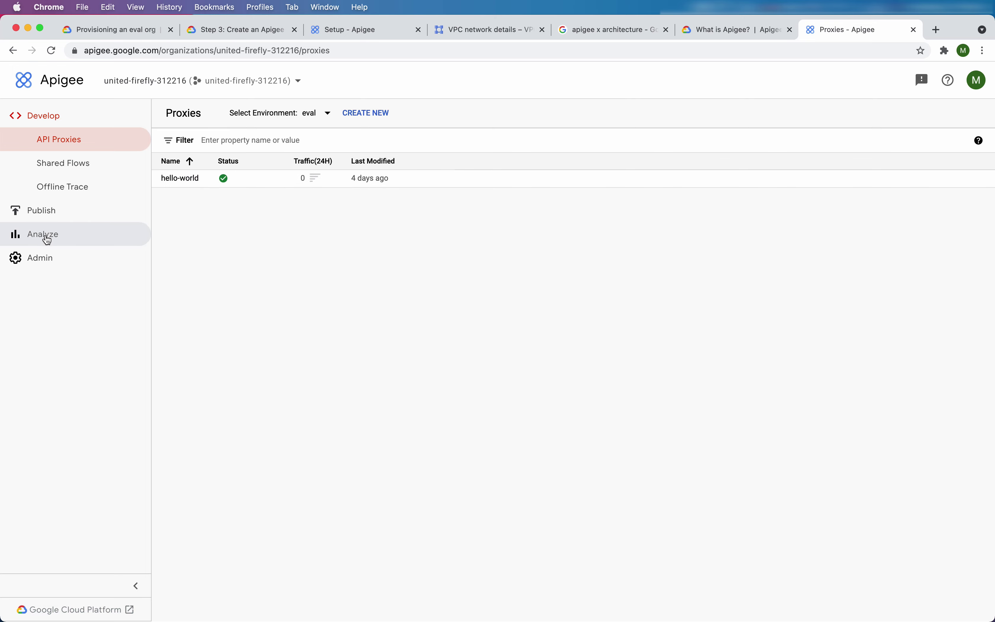
# Review the organization's runtime instances and its environments overview in the Apigee administration area.
pyautogui.click(56, 260)
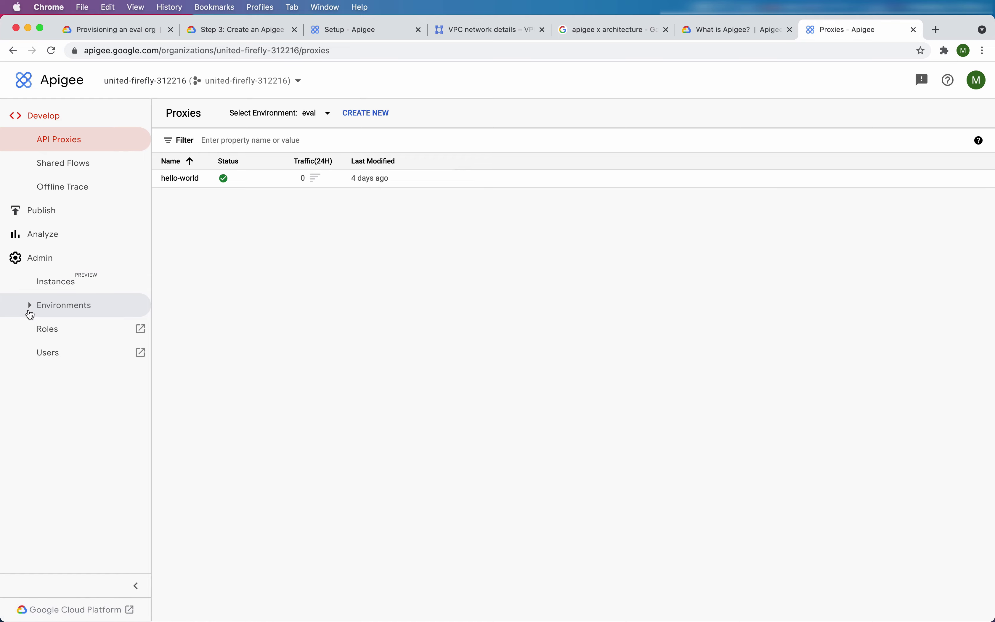
pyautogui.click(73, 287)
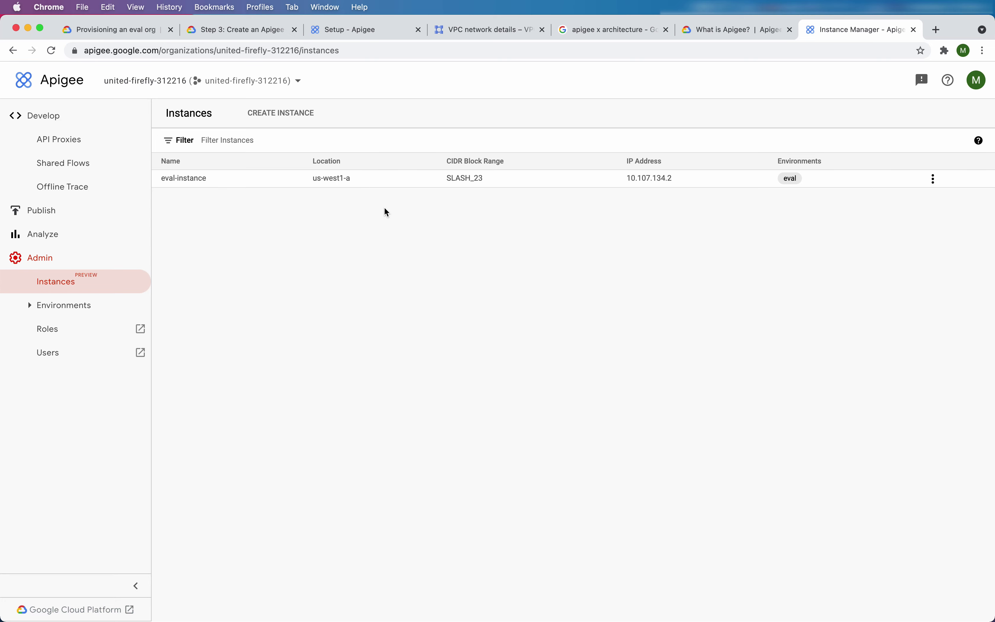
pyautogui.click(31, 306)
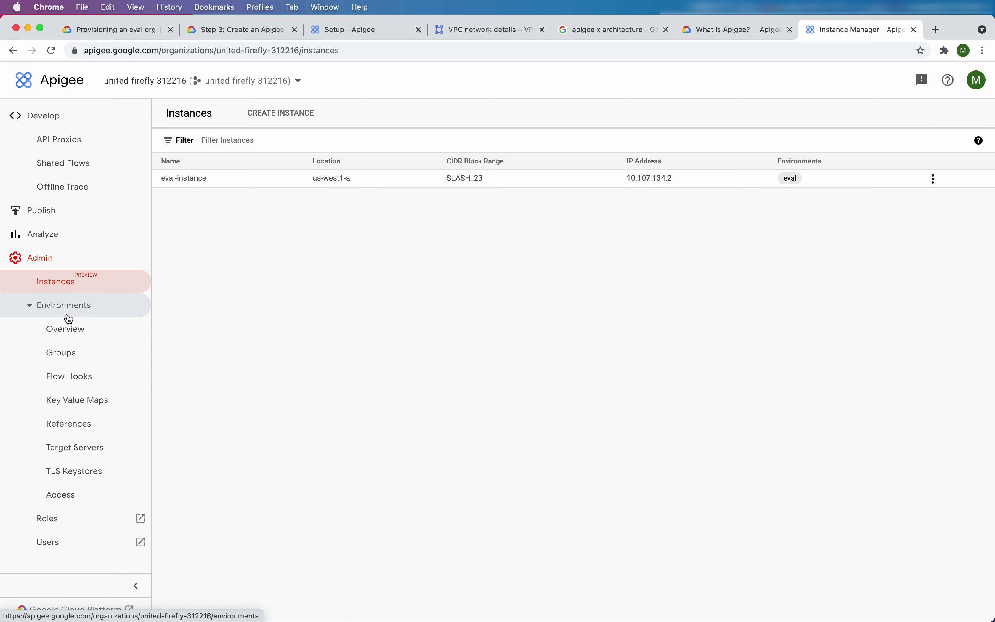
pyautogui.click(68, 332)
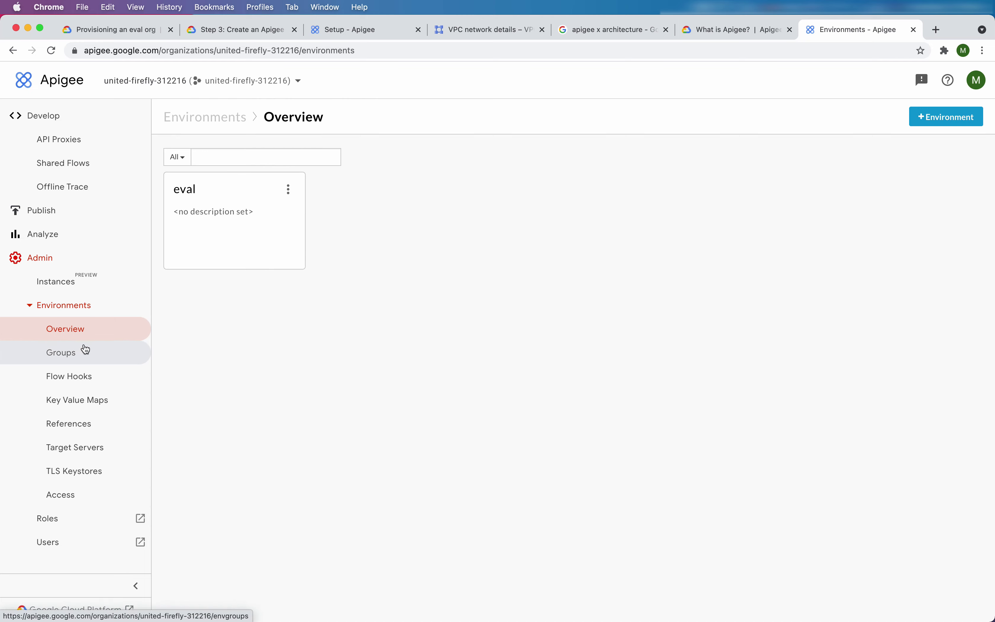
# Open the environment groups overview and examine the environments assigned to eval-group.
pyautogui.click(69, 356)
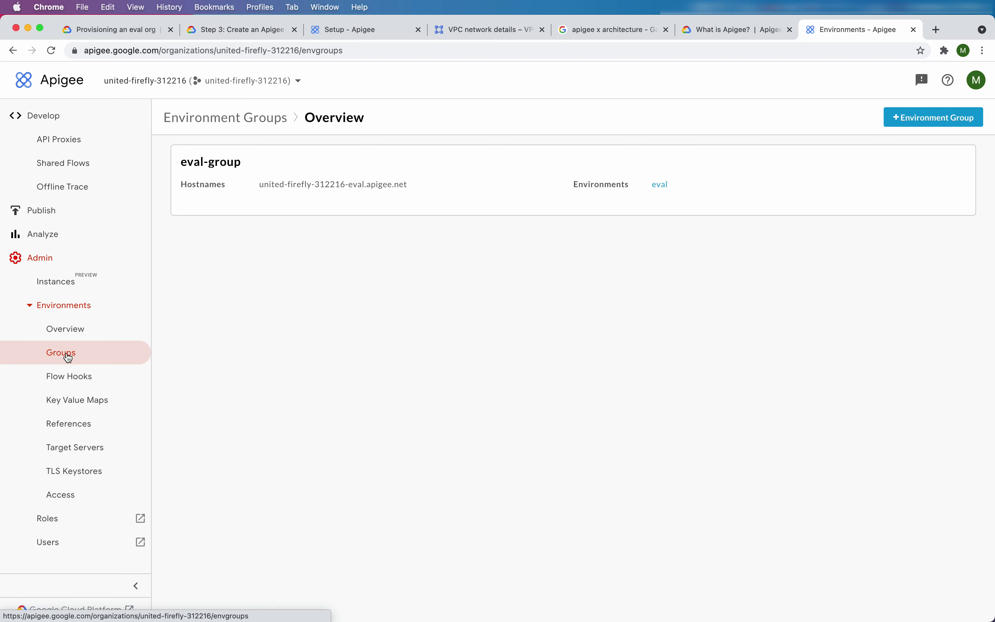
pyautogui.moveTo(221, 166)
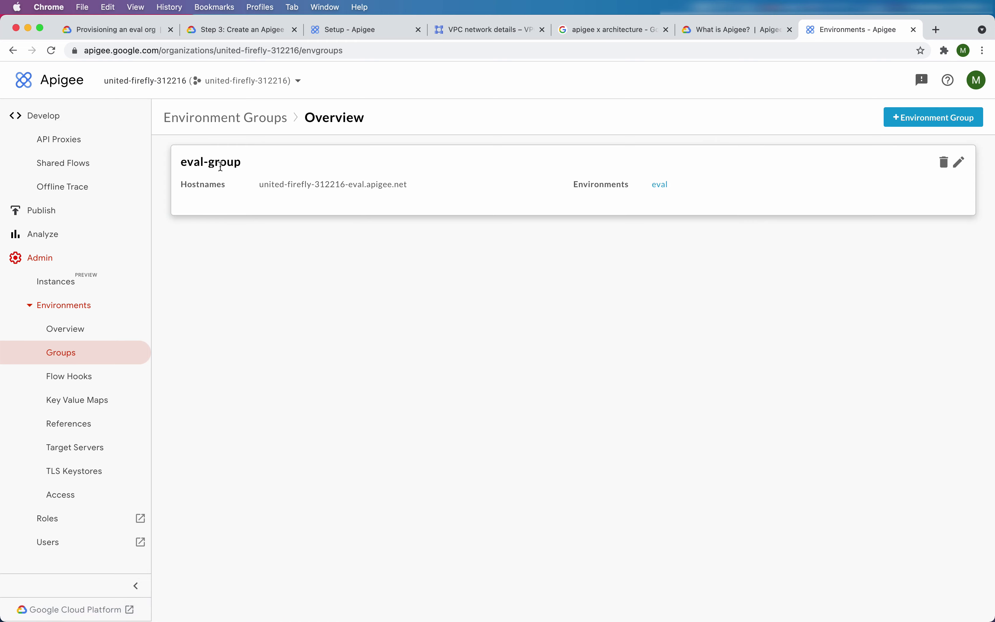
pyautogui.tripleClick(218, 166)
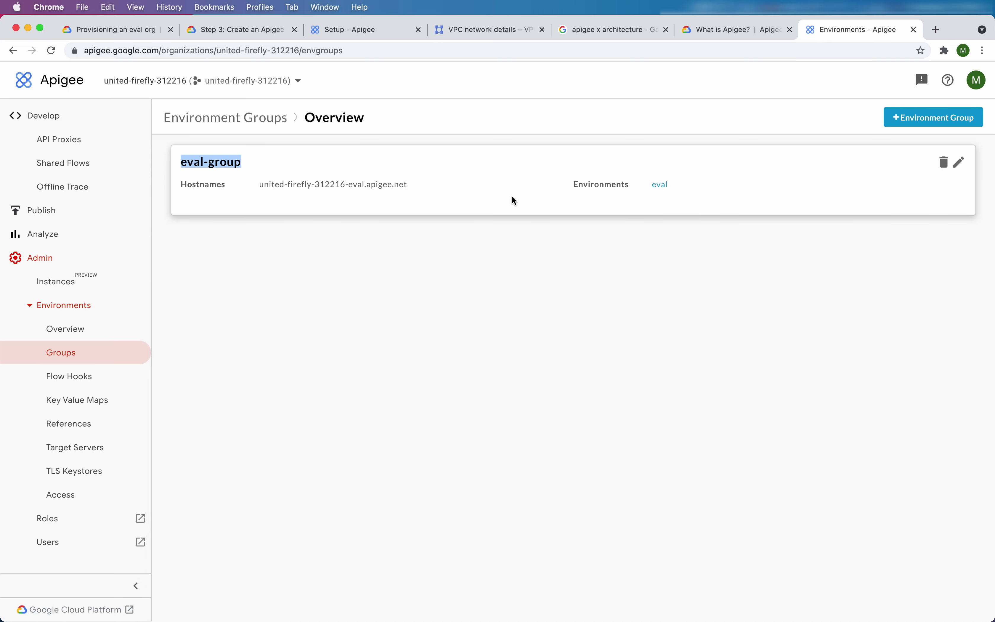
pyautogui.doubleClick(624, 185)
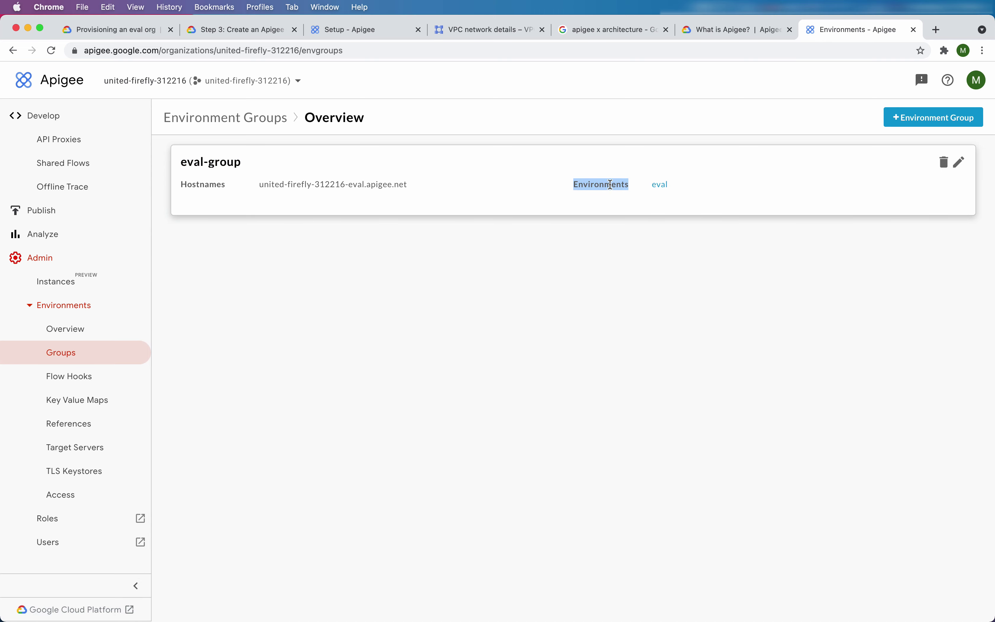
pyautogui.click(690, 191)
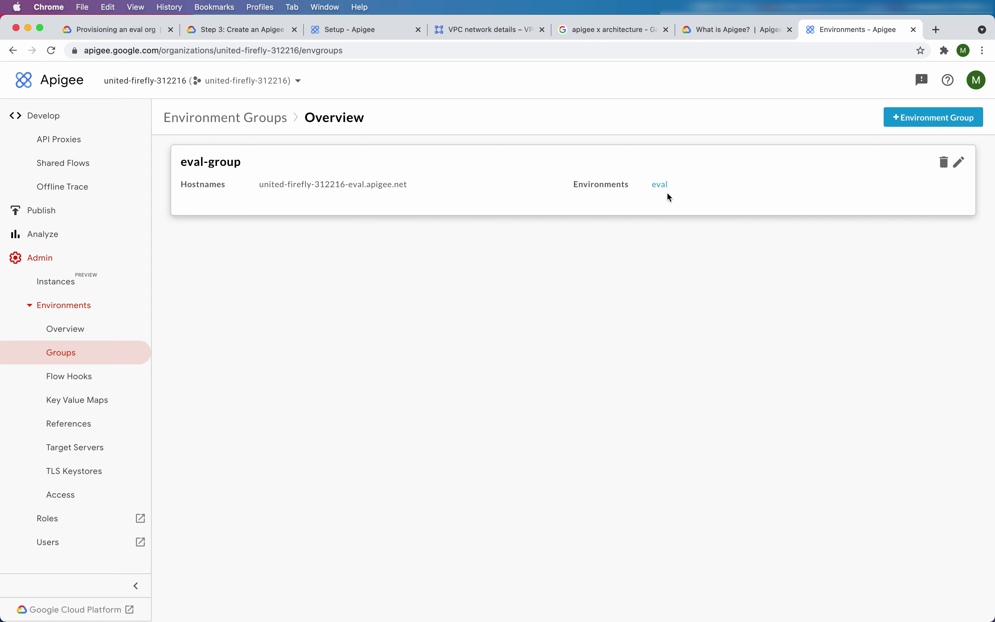
pyautogui.doubleClick(694, 198)
# Open eval-group for editing, highlight its hostname, and leave the group details without making changes.
pyautogui.click(960, 162)
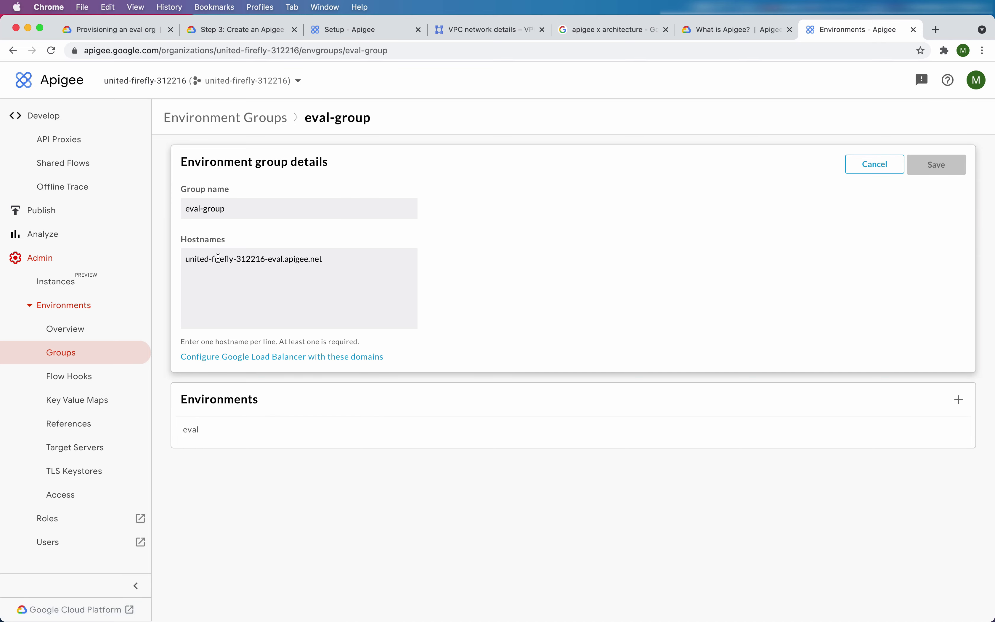
pyautogui.tripleClick(192, 260)
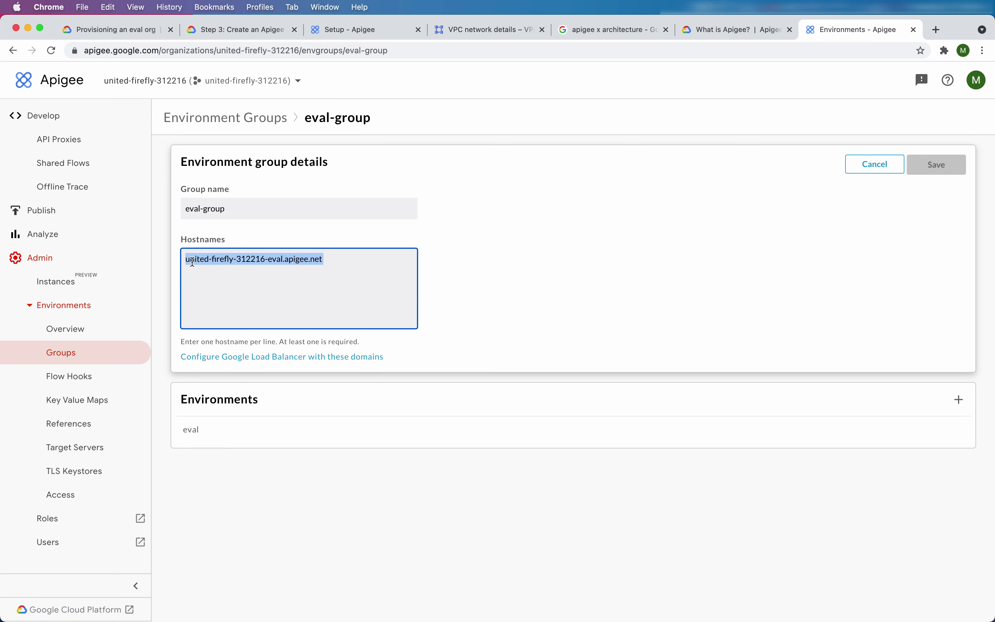
pyautogui.click(936, 164)
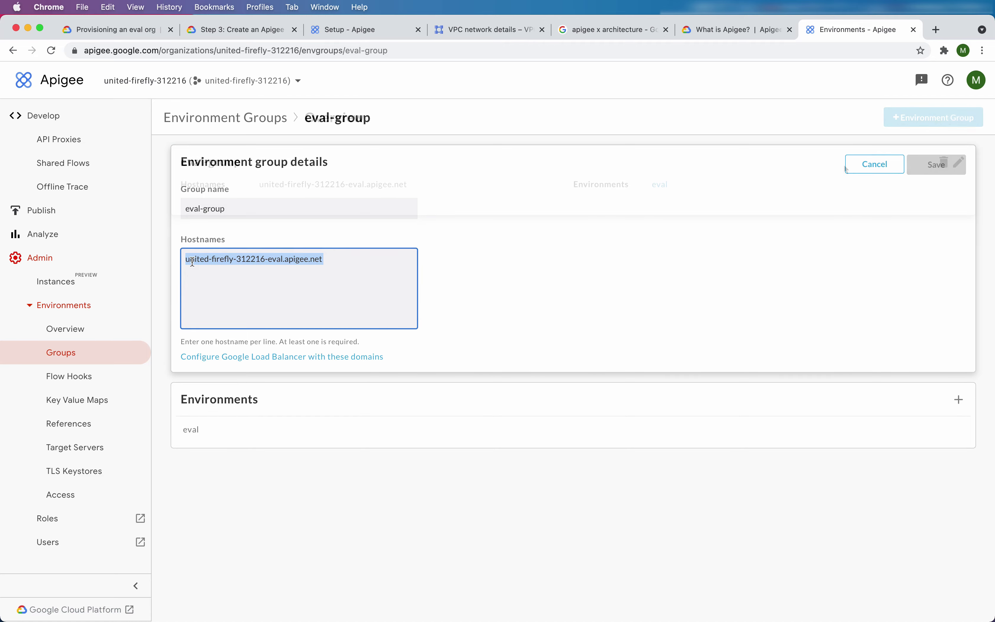
# Switch to the Provisioning an eval org documentation and review the expected org configuration after the wizard finishes.
pyautogui.click(120, 31)
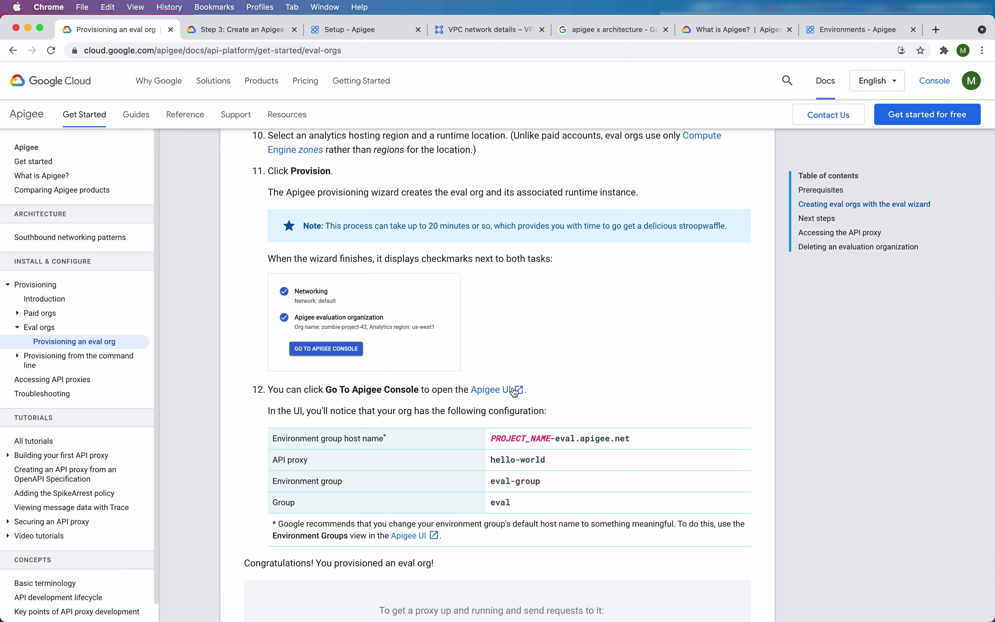
pyautogui.scroll(1, 520, 312)
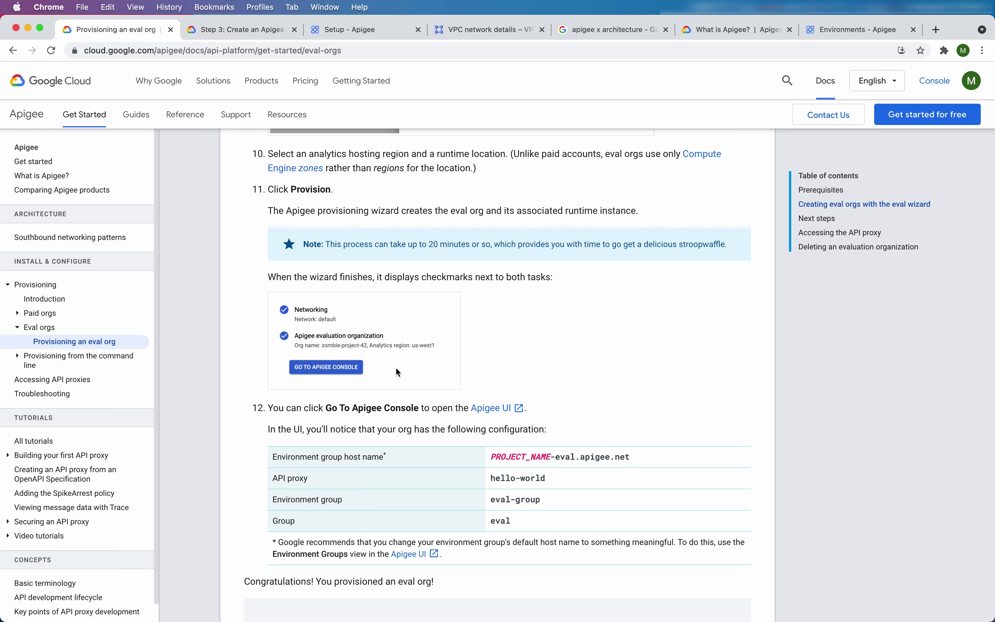
# Review the final provisioning step, the expected org configuration and the Next steps section in the eval org documentation.
pyautogui.scroll(-3, 396, 369)
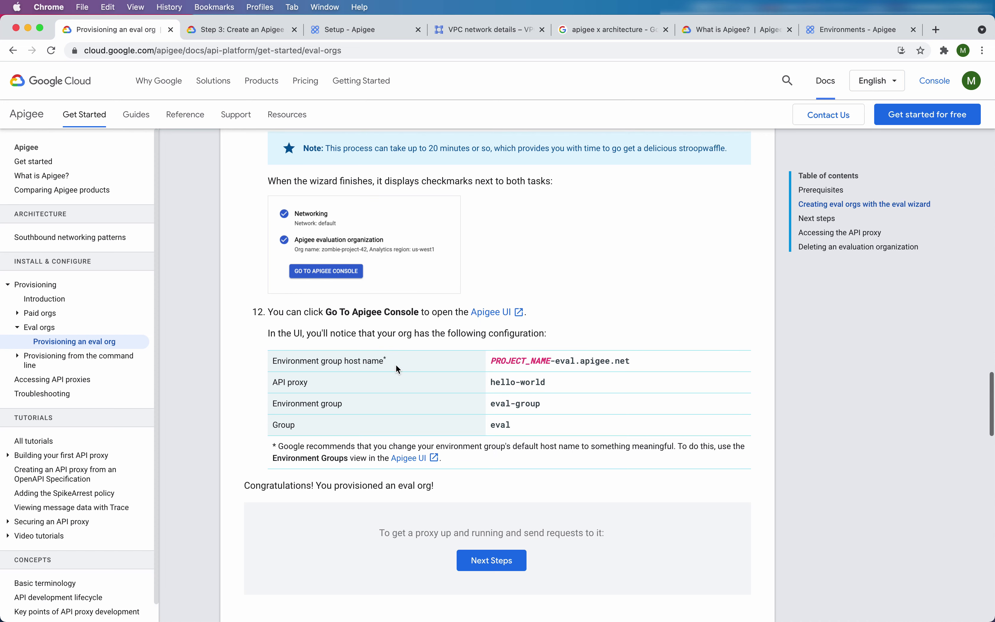
pyautogui.tripleClick(350, 312)
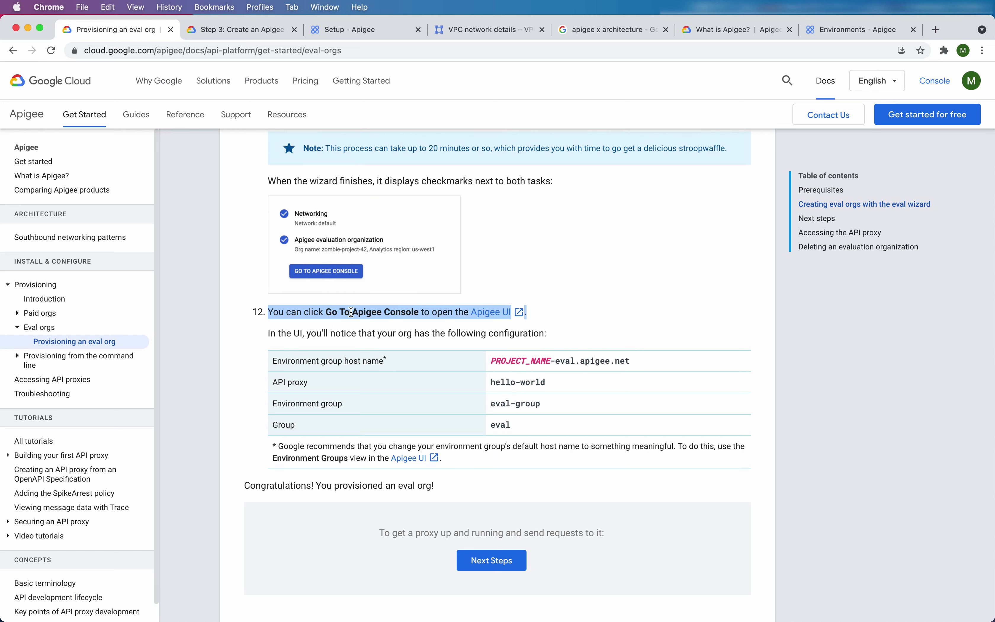
pyautogui.scroll(-5, 351, 312)
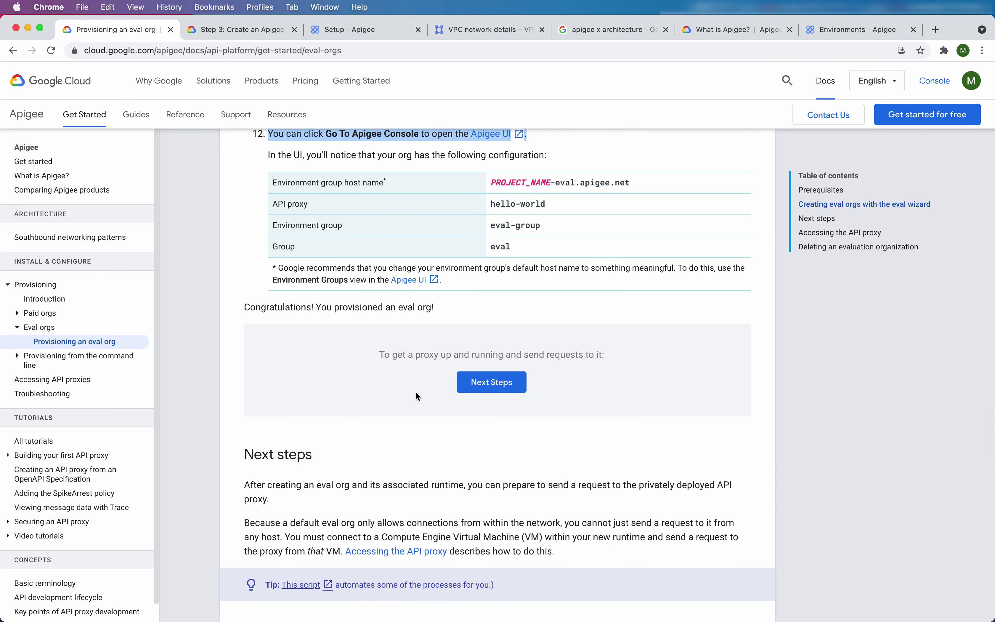
pyautogui.tripleClick(417, 357)
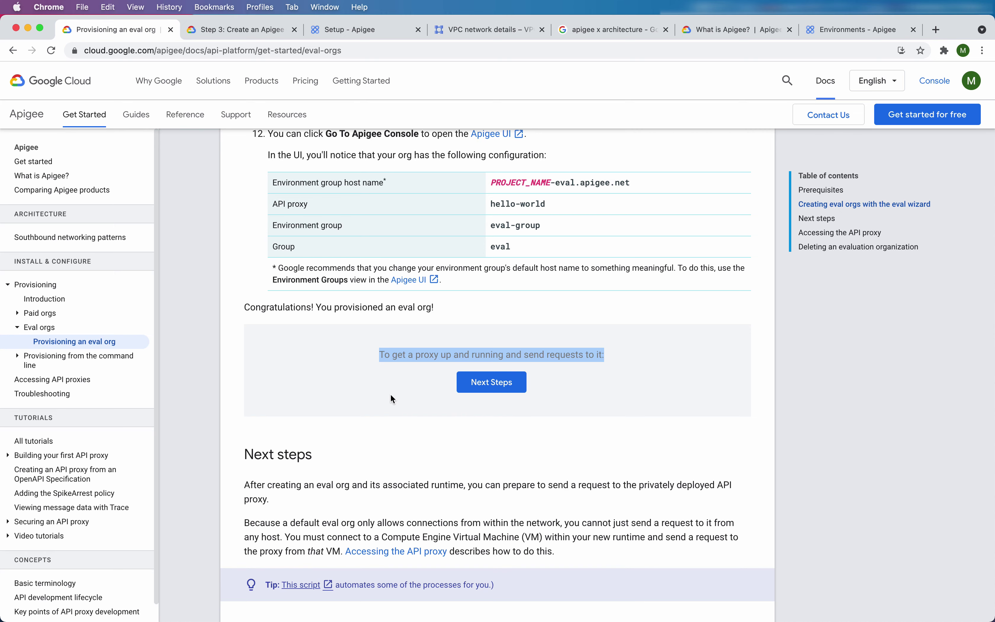
pyautogui.scroll(-4, 390, 395)
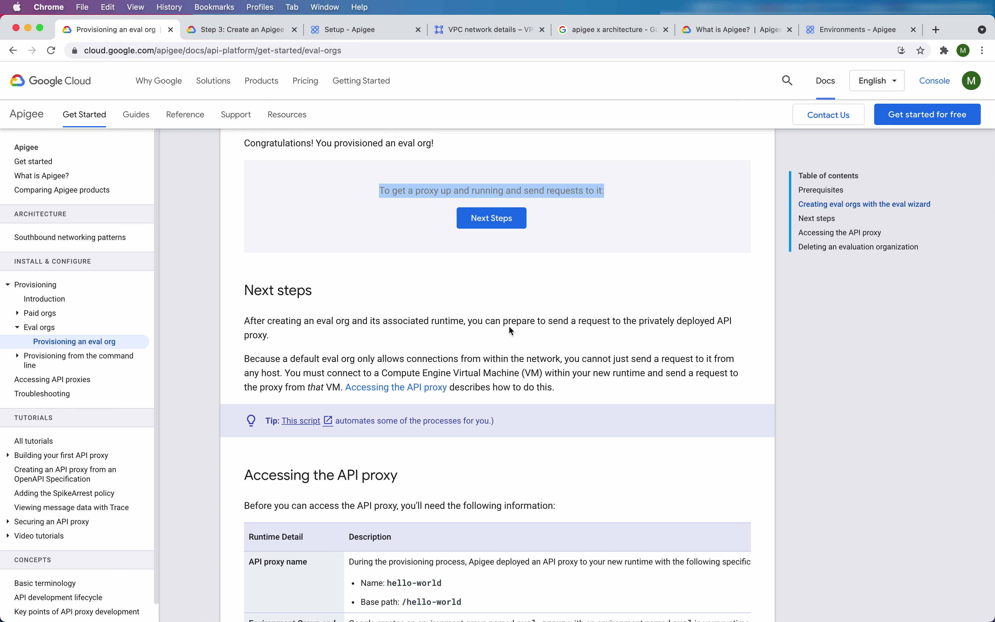
pyautogui.scroll(-5, 510, 328)
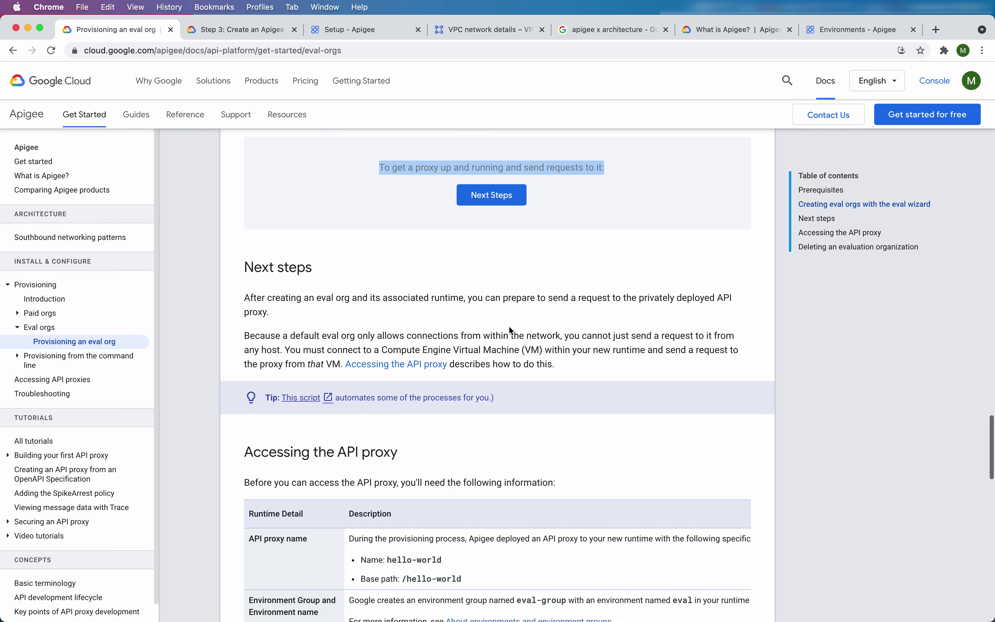
pyautogui.scroll(-5, 510, 329)
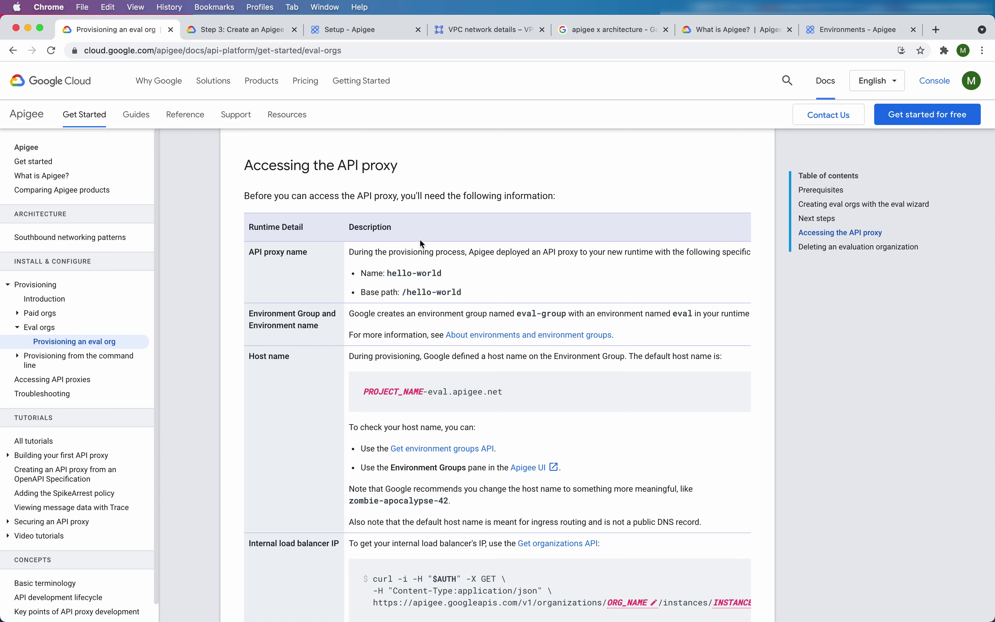
# Review the API proxy name, environment group, host name and internal load balancer IP rows under Accessing the API proxy.
pyautogui.tripleClick(390, 273)
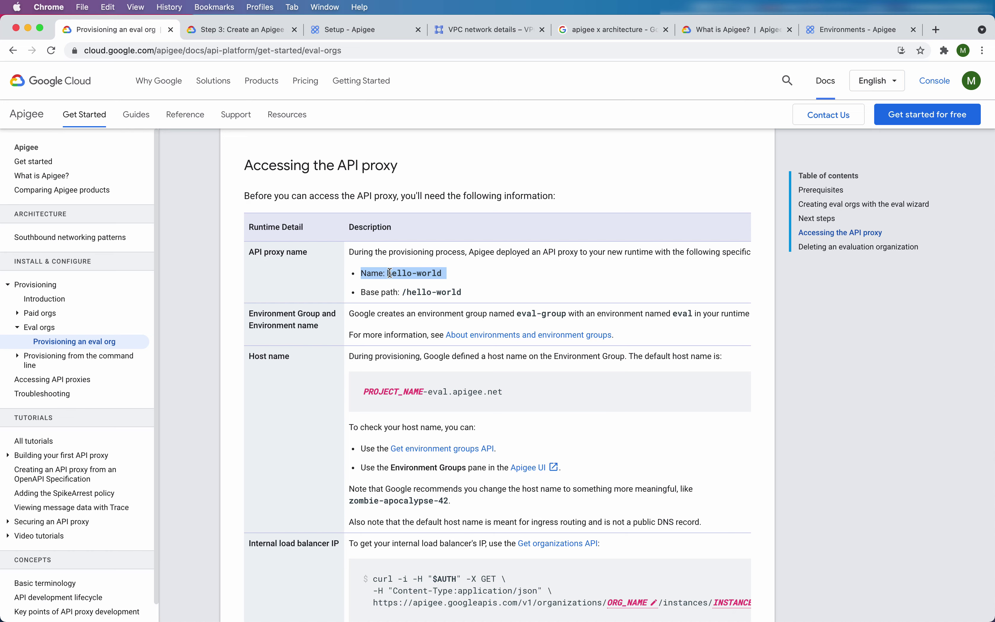
pyautogui.scroll(-3, 390, 274)
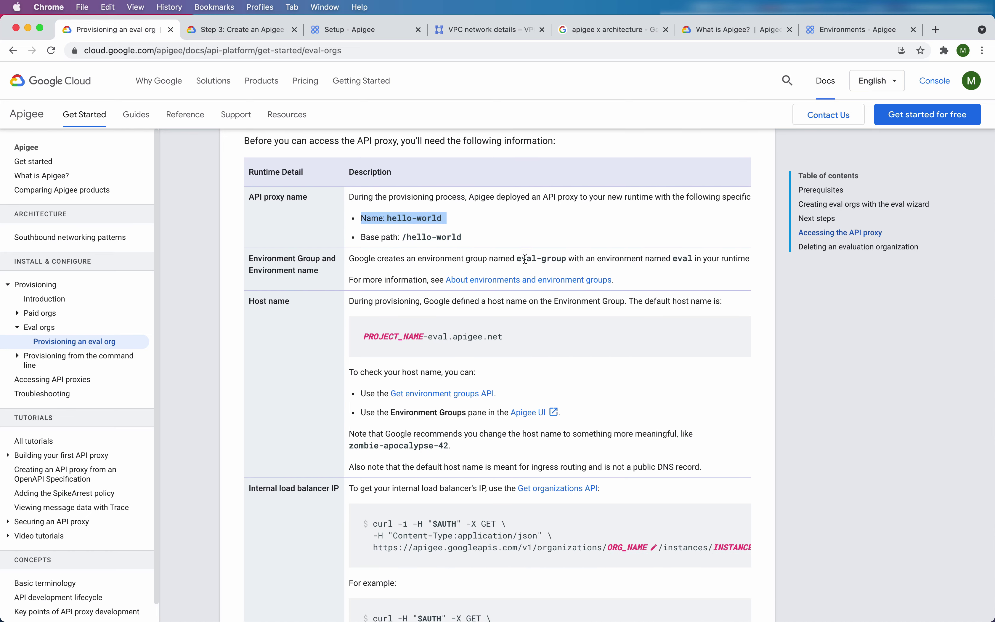
pyautogui.tripleClick(531, 259)
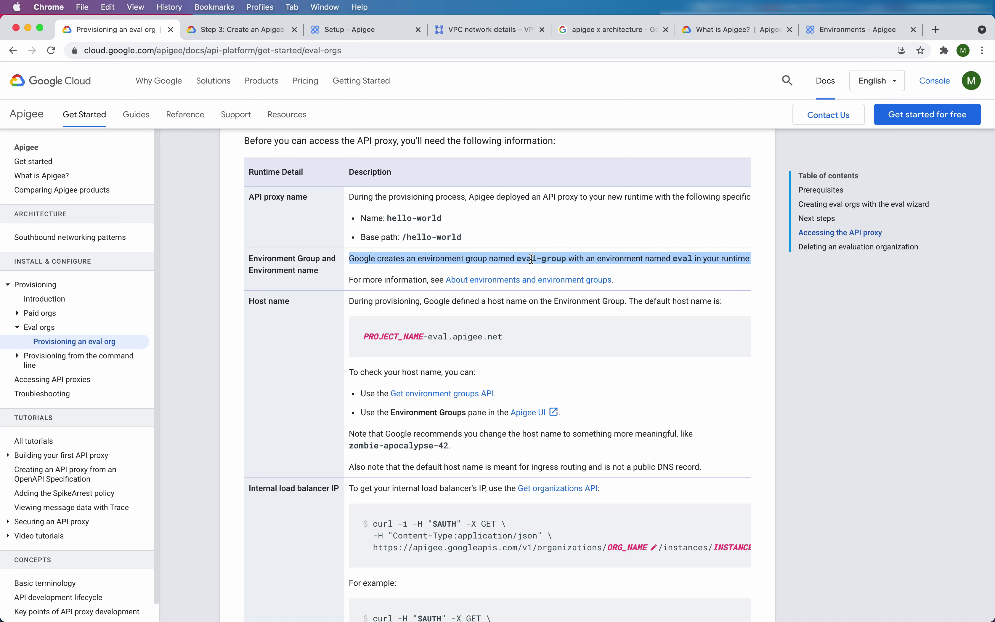
pyautogui.scroll(-2, 430, 348)
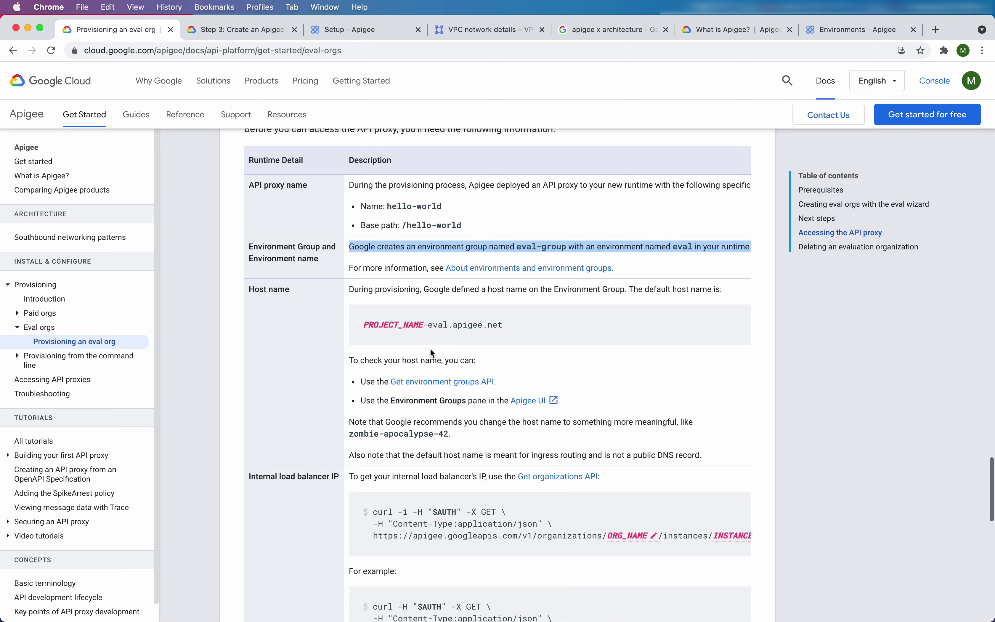
pyautogui.tripleClick(384, 296)
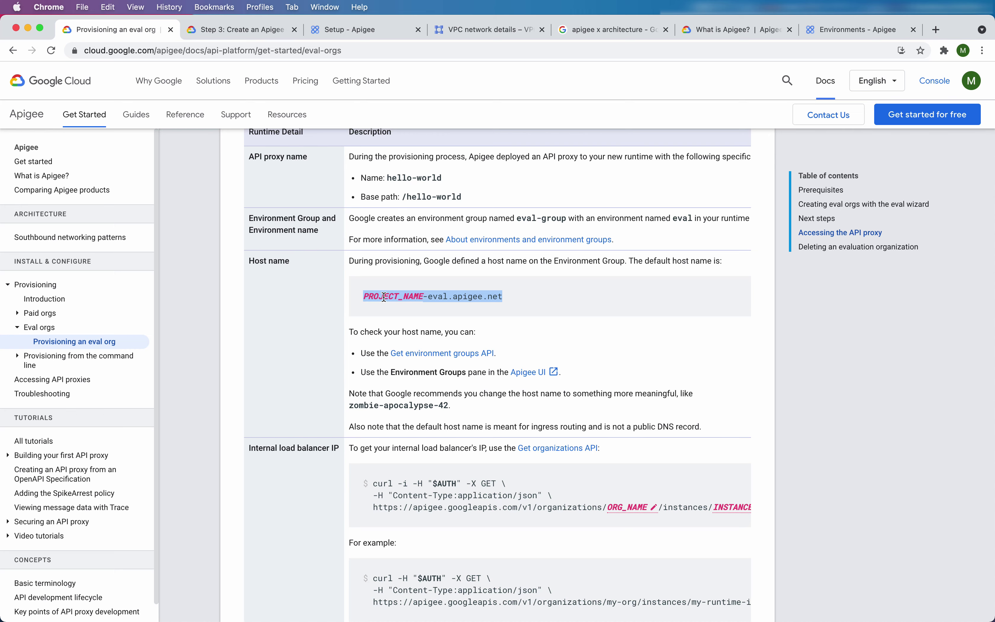
pyautogui.scroll(-5, 383, 296)
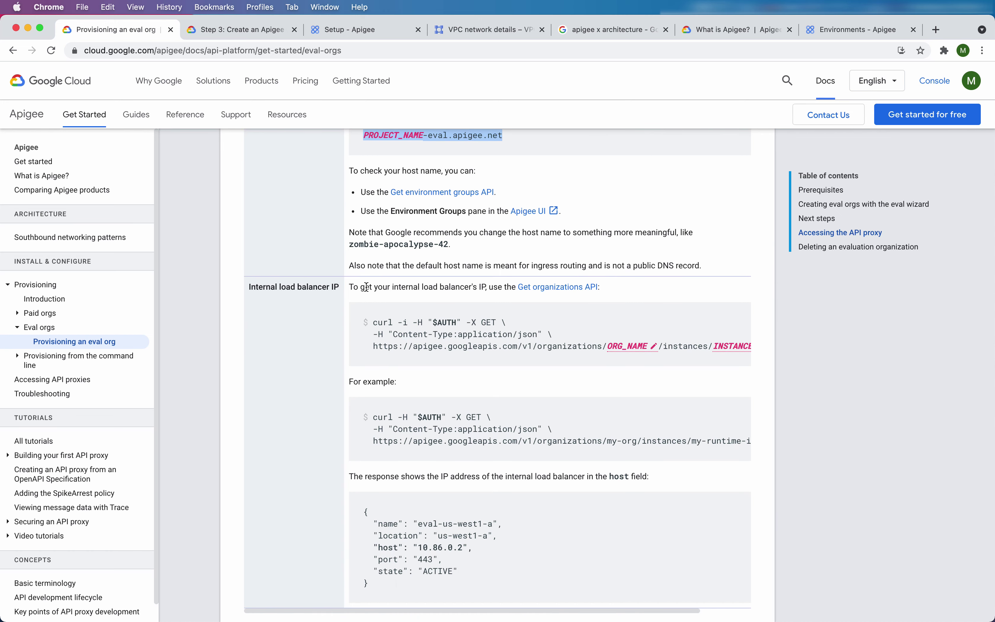
pyautogui.tripleClick(427, 287)
pyautogui.click(427, 287)
pyautogui.scroll(-3, 427, 288)
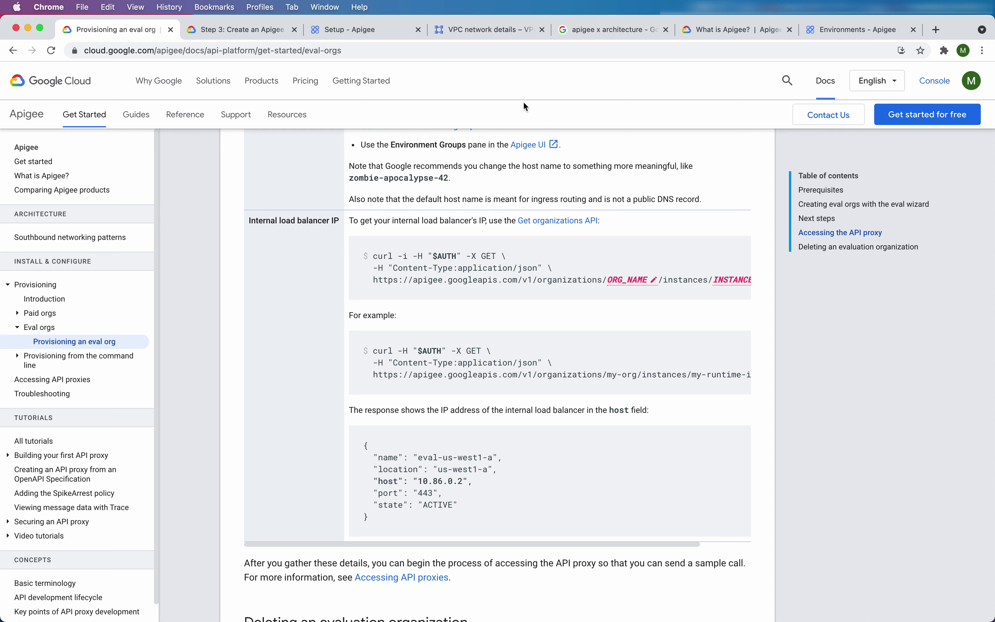
# Switch to the Apigee console and open the Instances list to check the runtime instance's IP address.
pyautogui.click(830, 29)
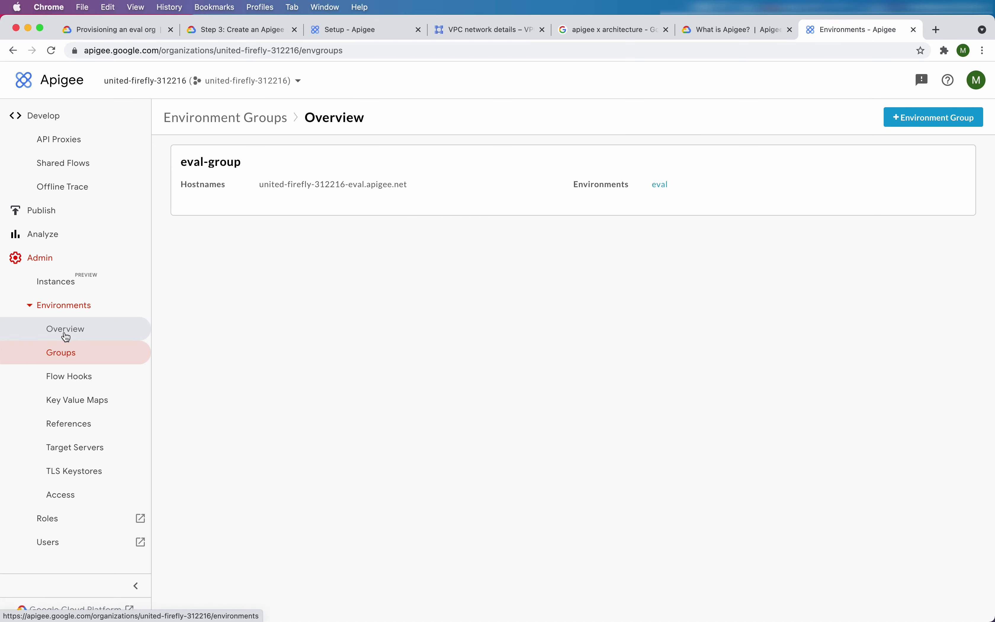
pyautogui.click(67, 284)
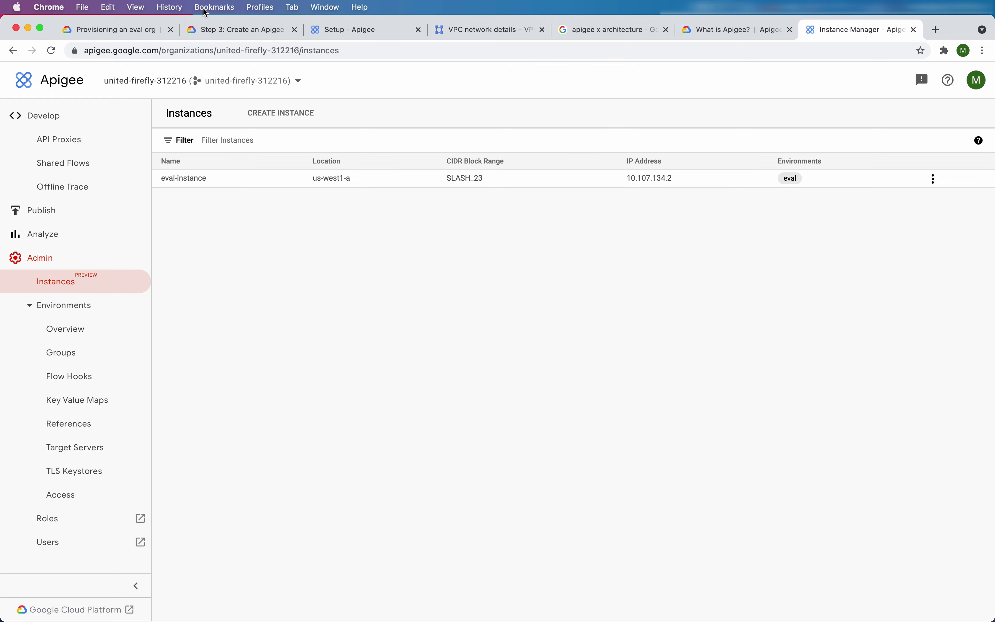
# Return to the eval org documentation and open its linked Accessing API proxies page in a separate tab.
pyautogui.click(137, 32)
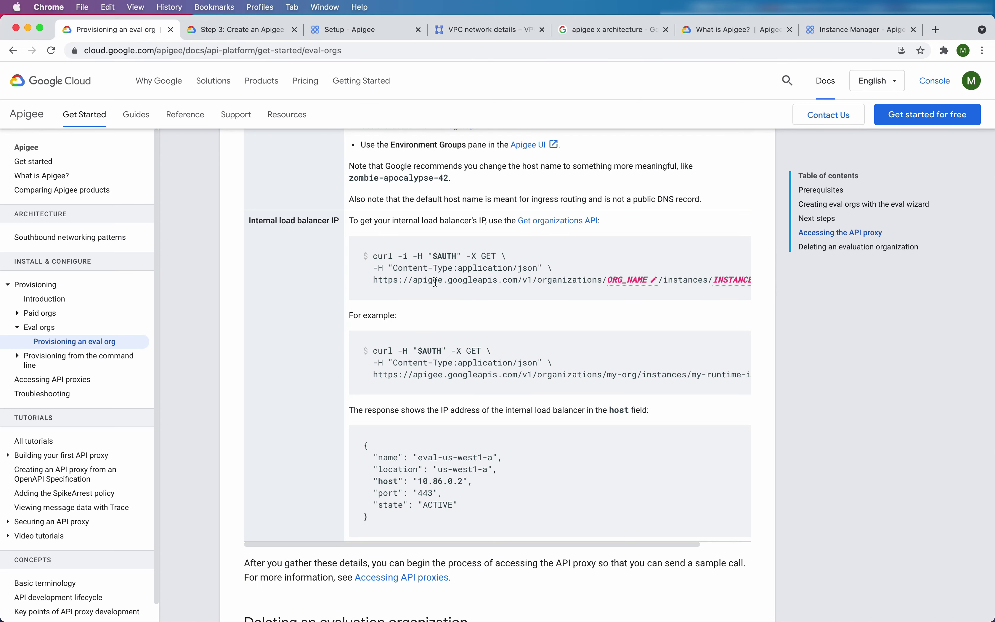
pyautogui.scroll(-5, 435, 282)
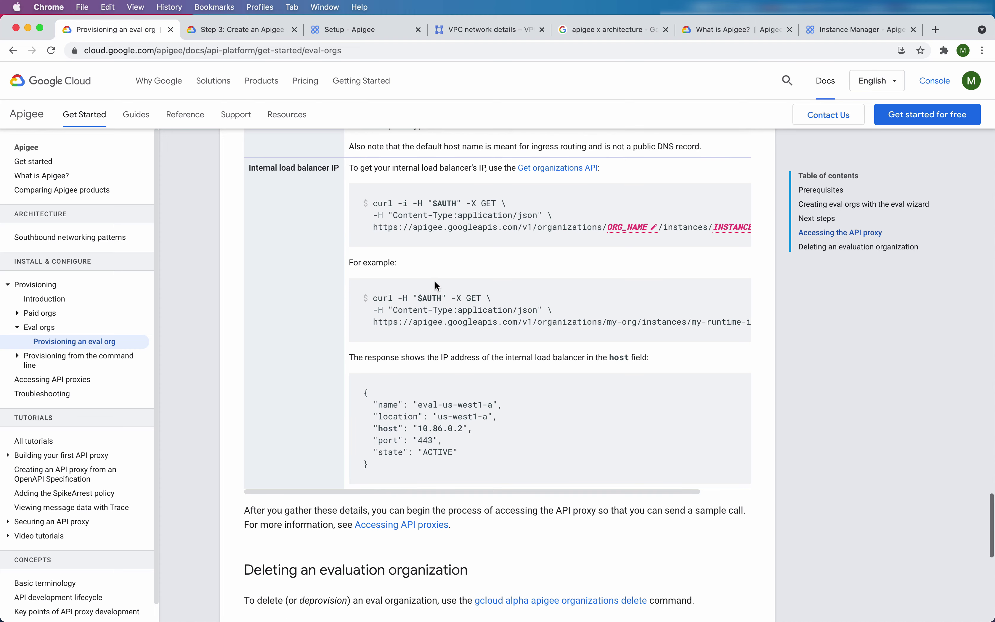
pyautogui.scroll(-4, 434, 281)
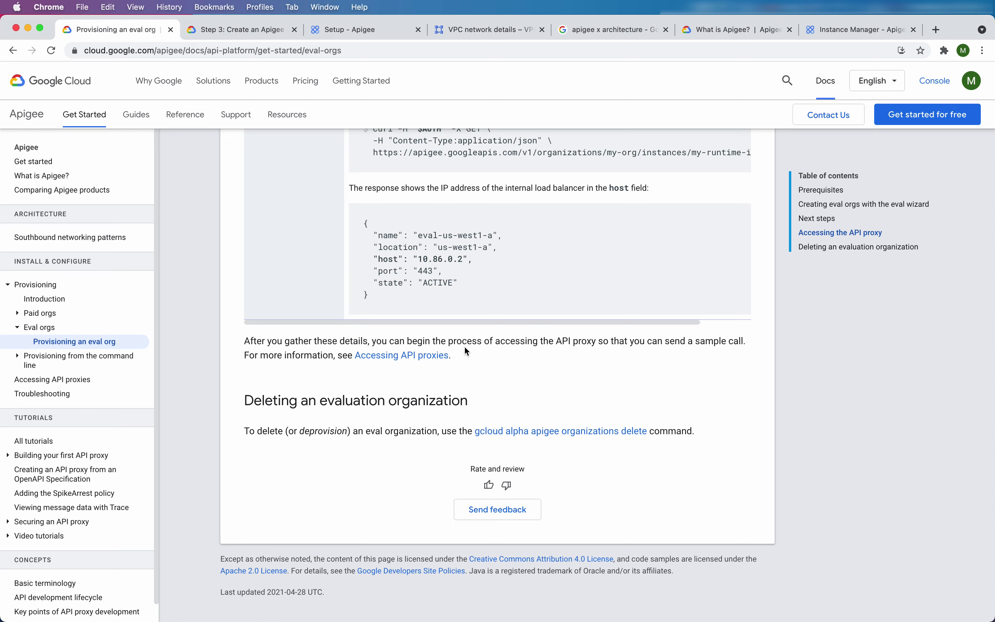
pyautogui.scroll(-2, 467, 351)
pyautogui.keyDown('super'); pyautogui.click(407, 302); pyautogui.keyUp('super')
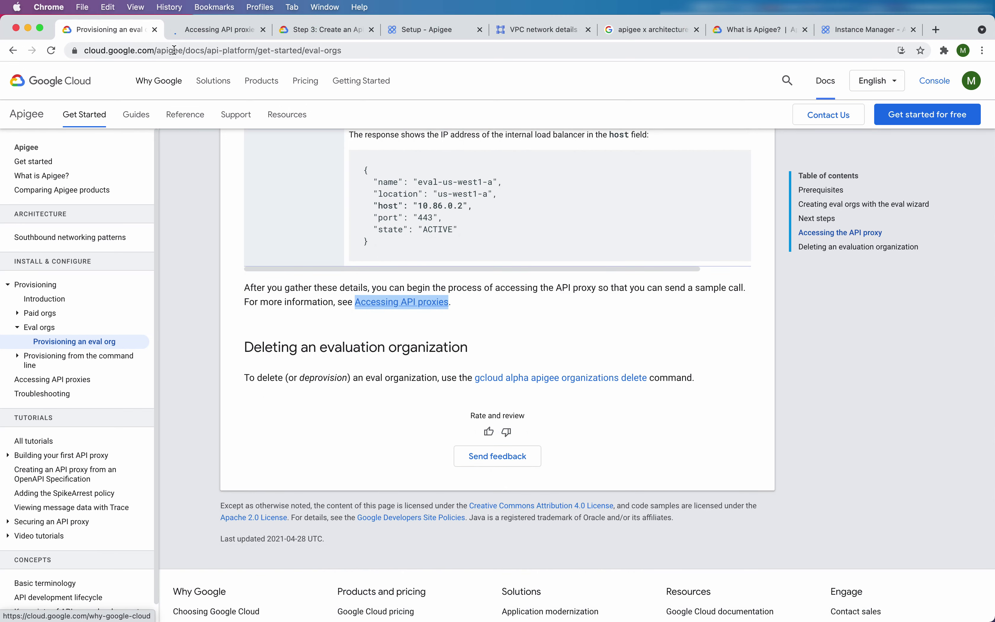
pyautogui.click(197, 38)
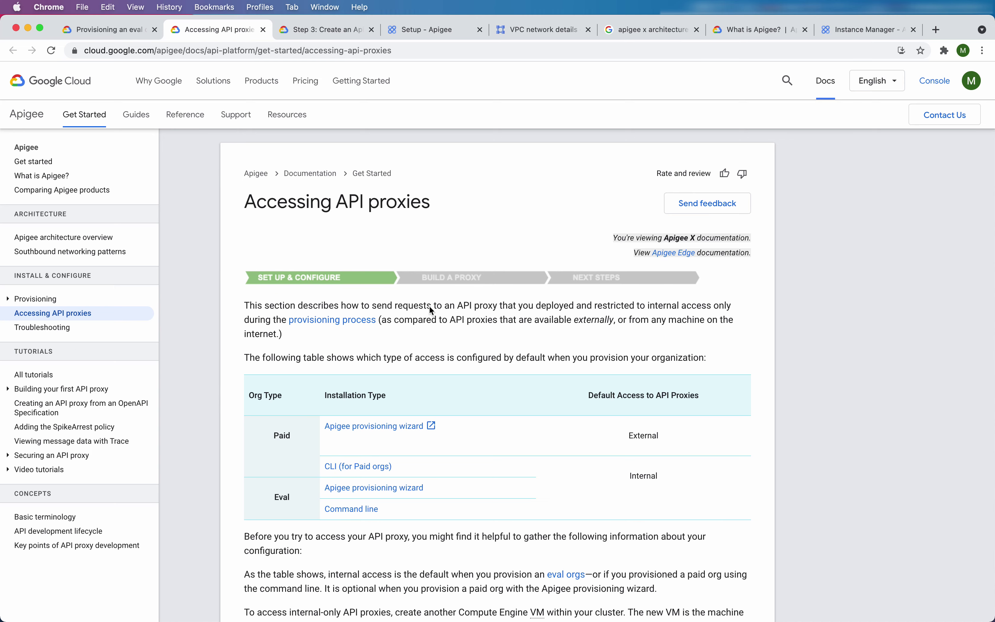
# Examine the default access table and the opening instructions for accessing an API proxy that is not exposed externally.
pyautogui.scroll(-5, 497, 407)
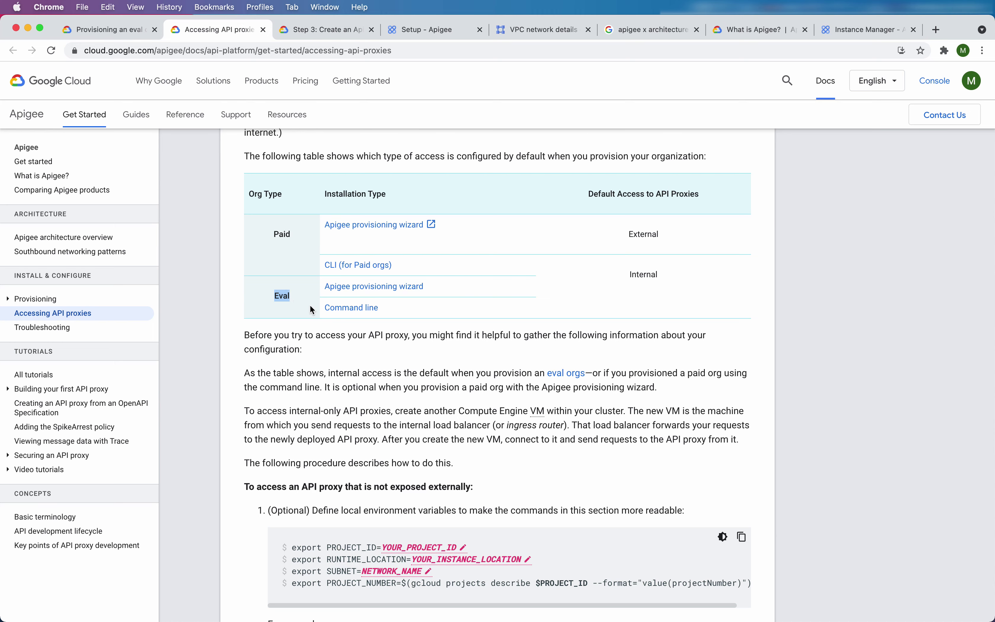
pyautogui.scroll(-2, 345, 319)
pyautogui.scroll(-2, 395, 407)
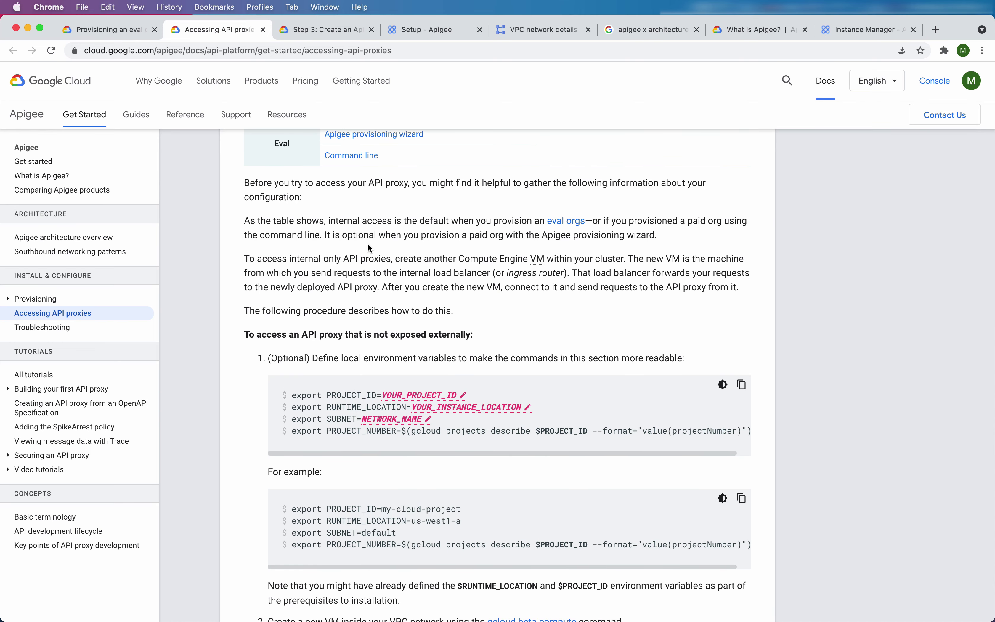
pyautogui.scroll(-2, 349, 282)
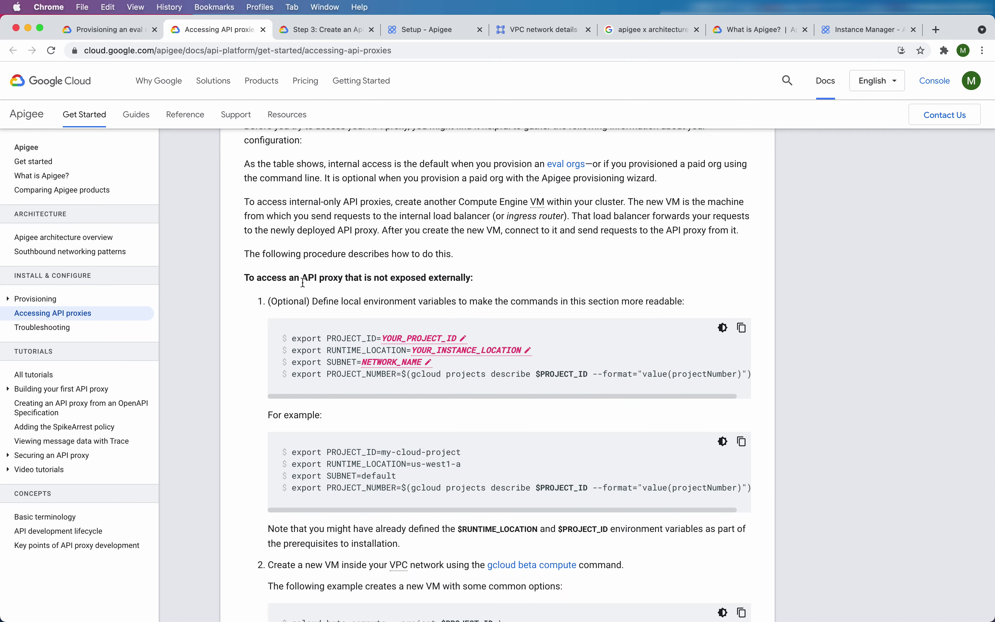
pyautogui.tripleClick(298, 280)
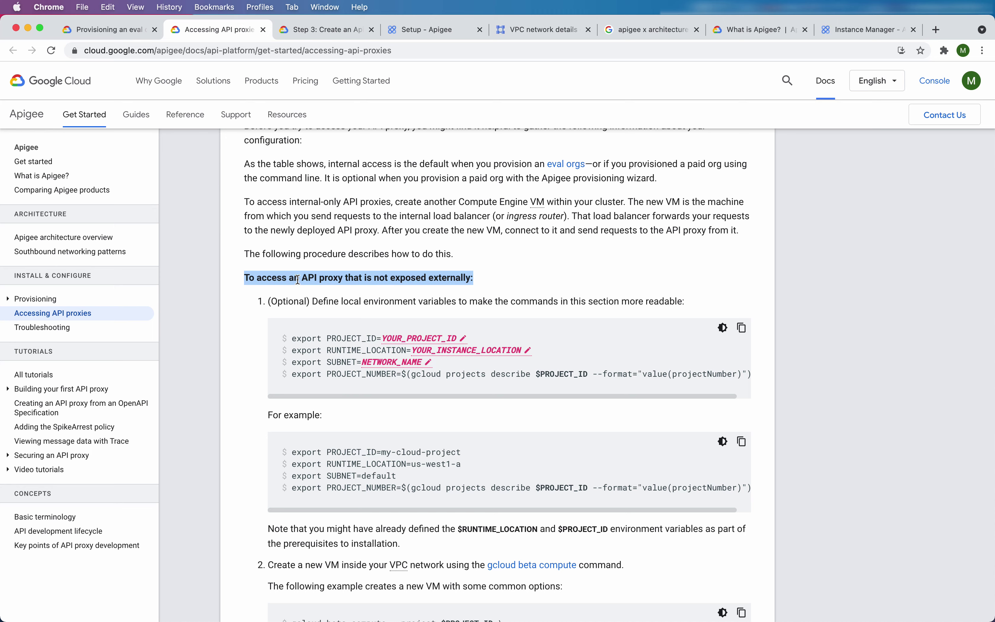
pyautogui.click(298, 280)
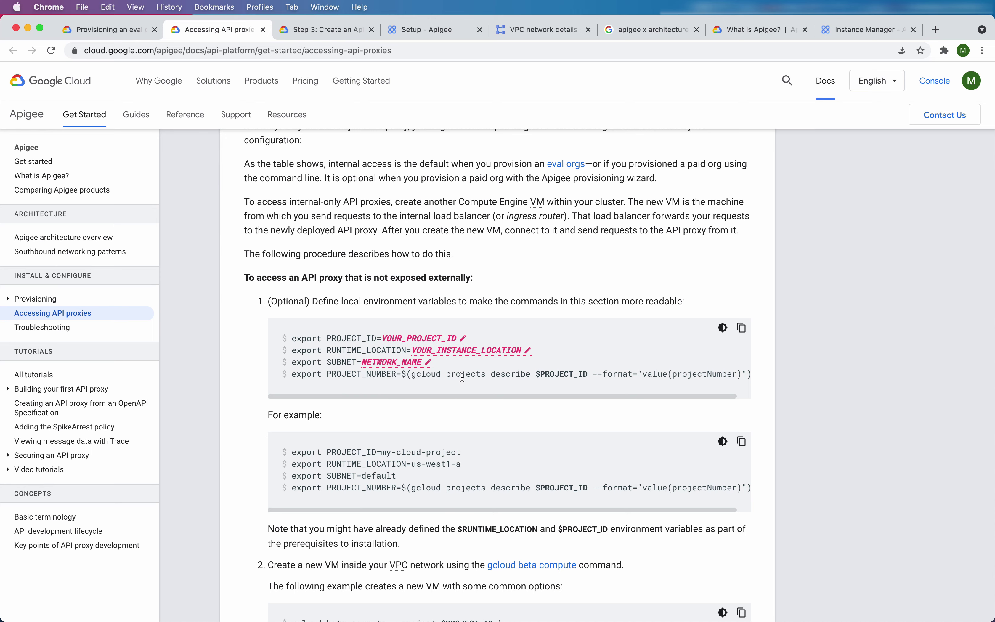
pyautogui.scroll(-1, 463, 377)
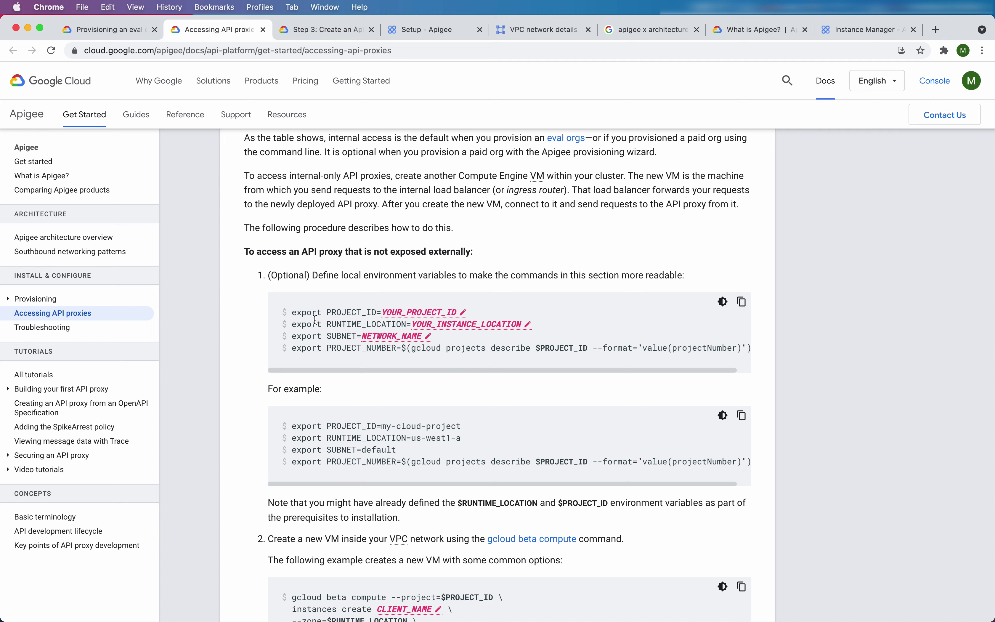
pyautogui.scroll(-1, 323, 249)
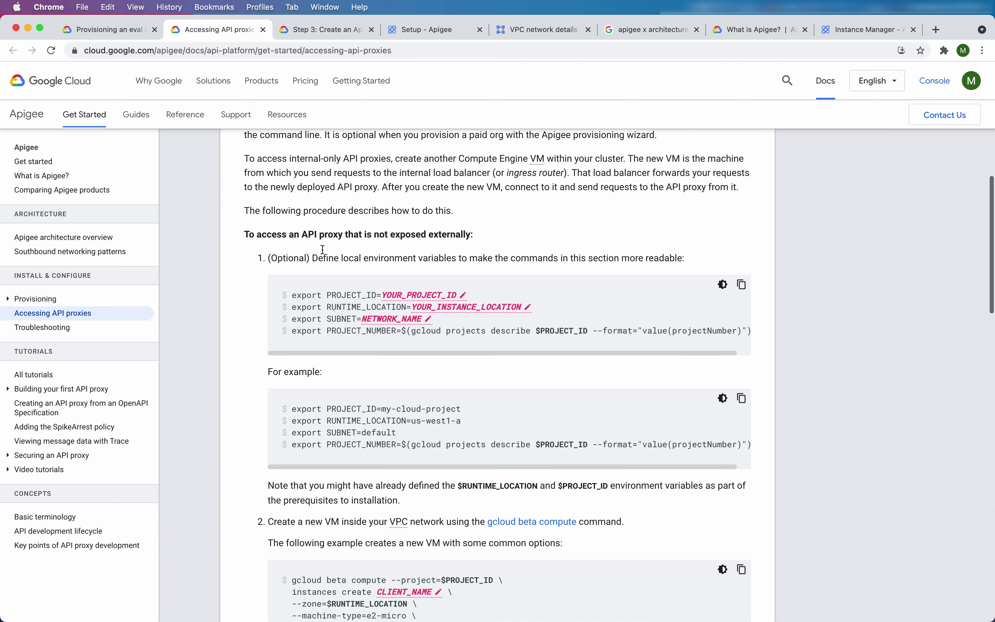
# Examine the example environment variables and the gcloud command for creating a client VM inside the VPC network.
pyautogui.scroll(-6, 323, 249)
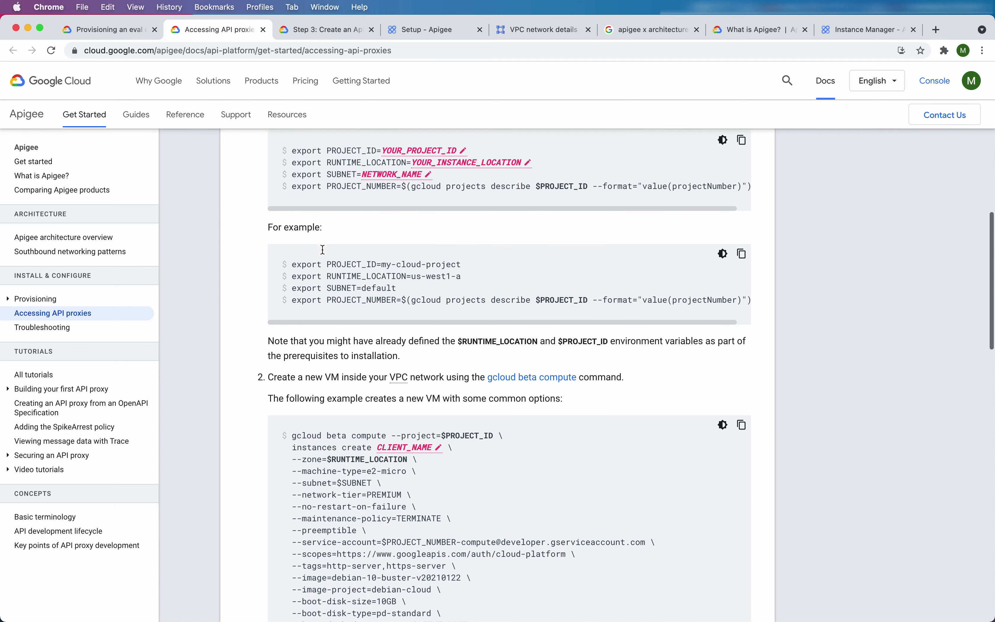
pyautogui.scroll(-4, 323, 249)
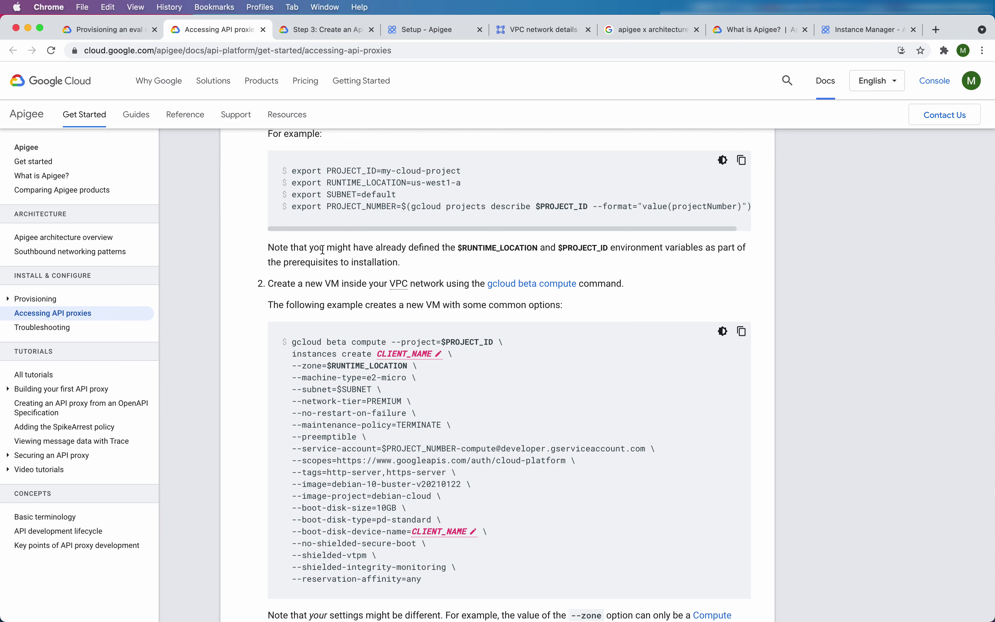
pyautogui.scroll(-3, 379, 369)
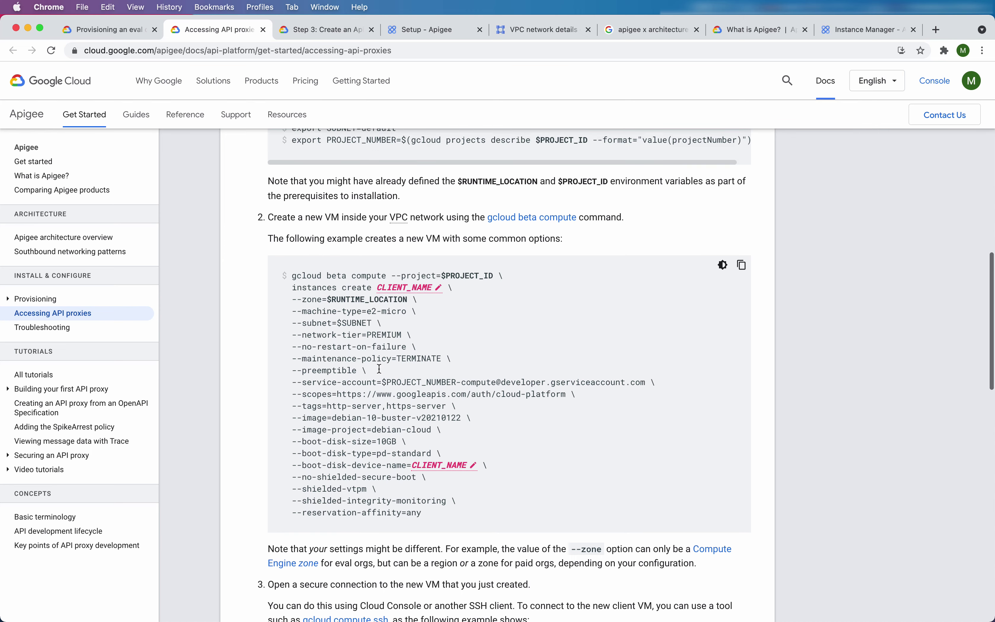
pyautogui.scroll(3, 379, 369)
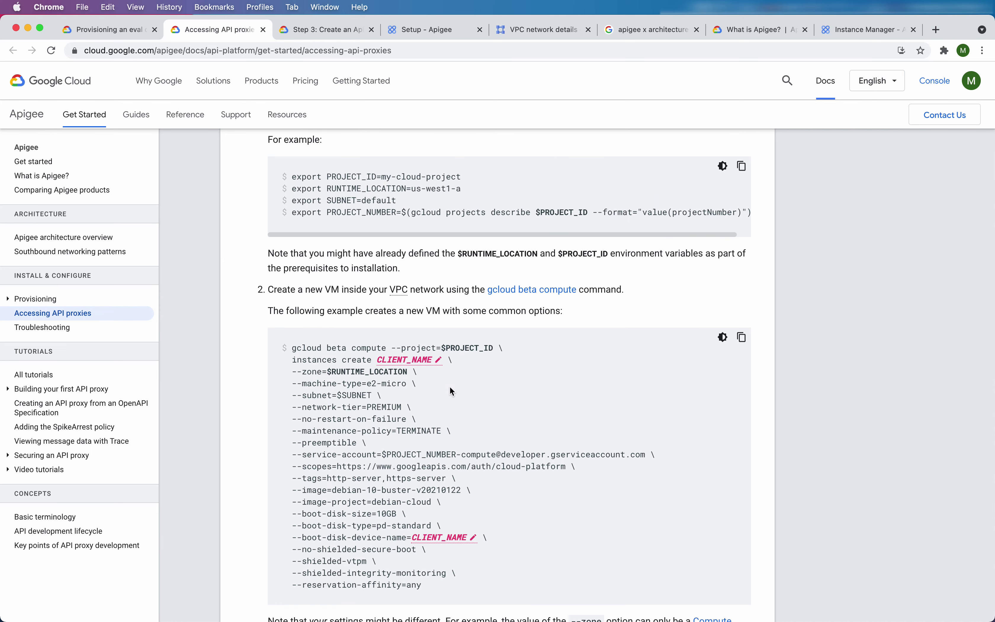
pyautogui.scroll(-3, 451, 390)
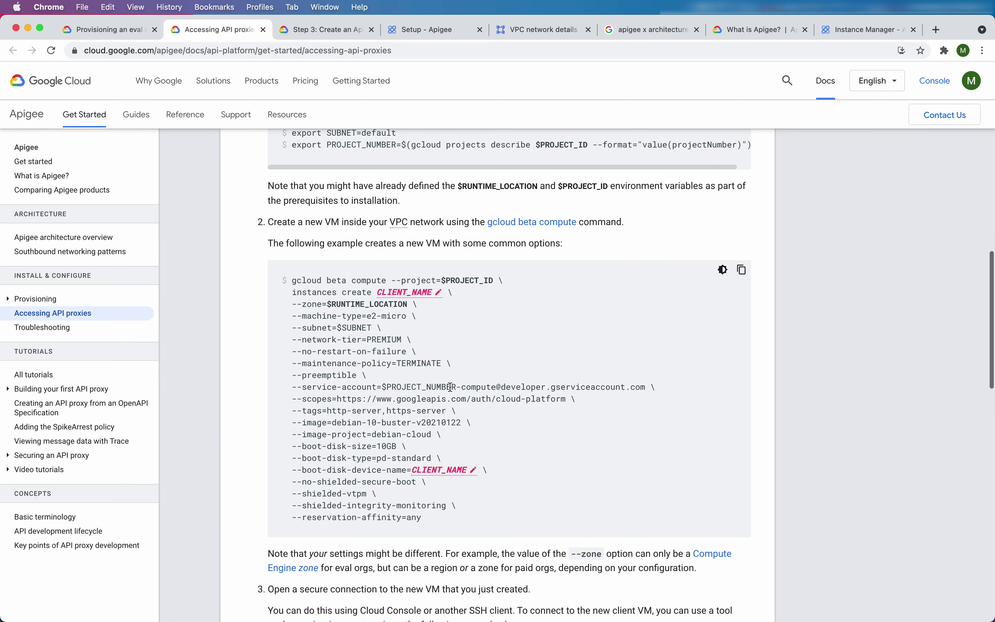
pyautogui.scroll(-1, 450, 387)
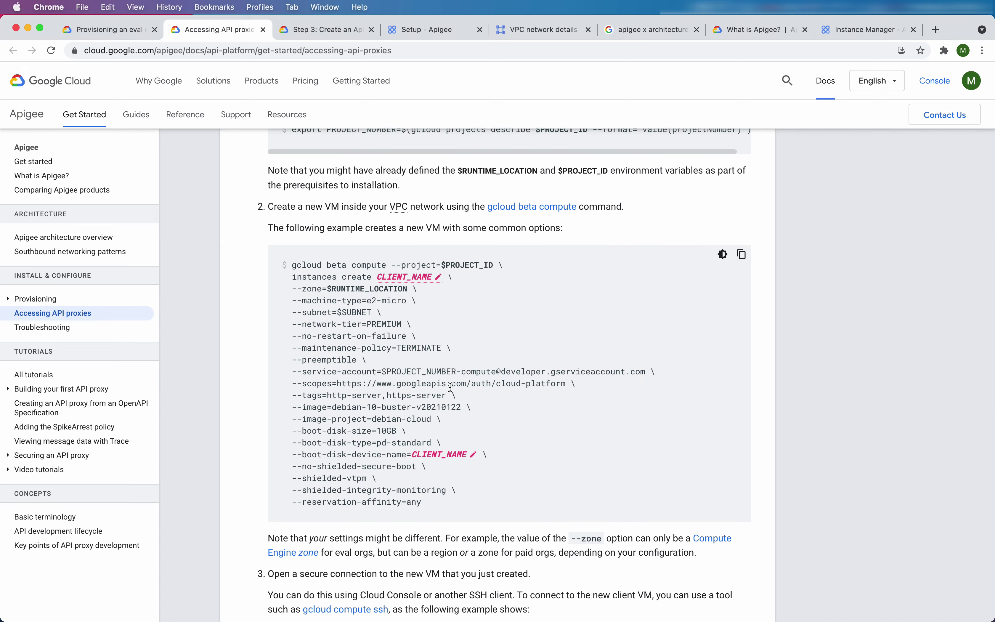
pyautogui.scroll(-6, 451, 387)
# Open console.cloud.google.com in a new tab and go to the Compute Engine VM instances page of My First Project.
pyautogui.press('super+t')
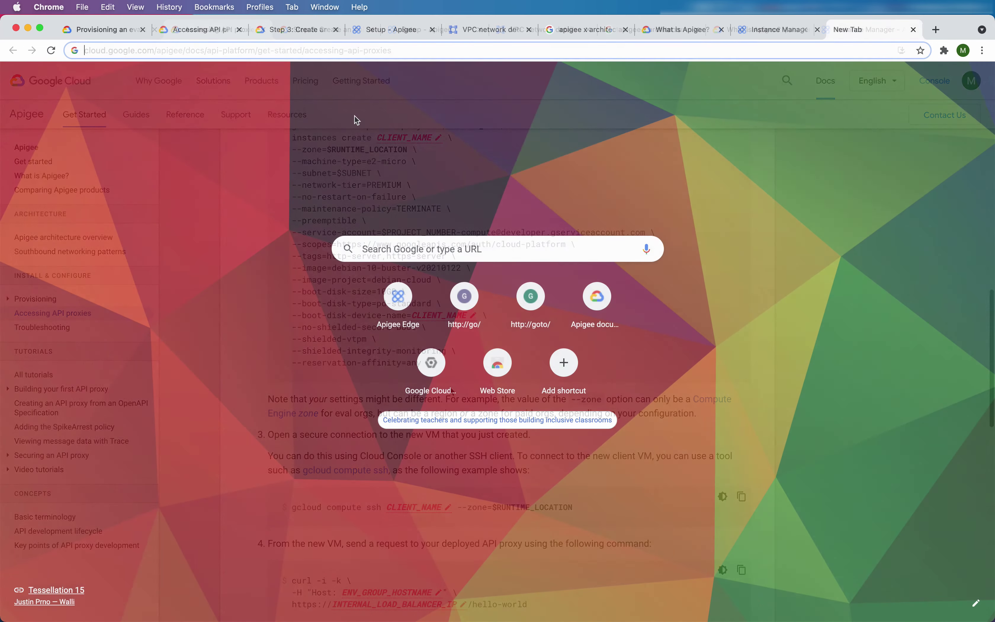
pyautogui.write('console.cloud.google.com')
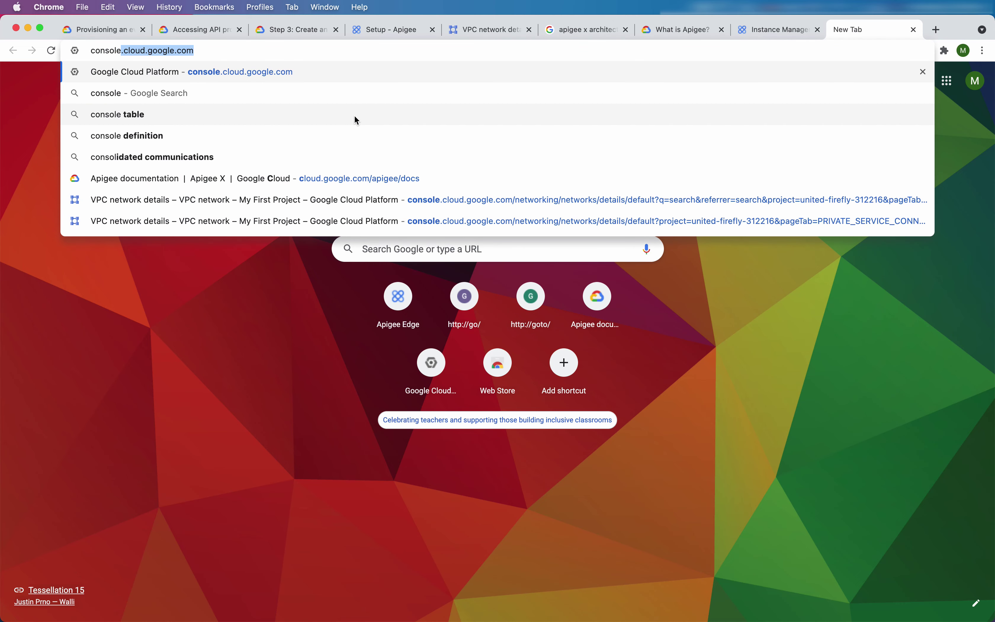
pyautogui.press('Return')
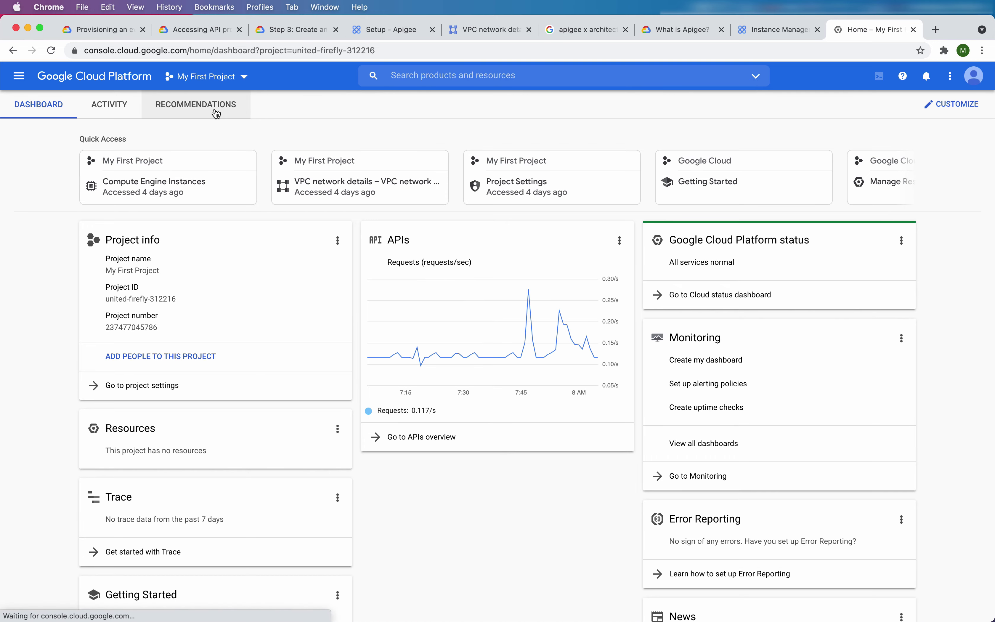
pyautogui.click(239, 76)
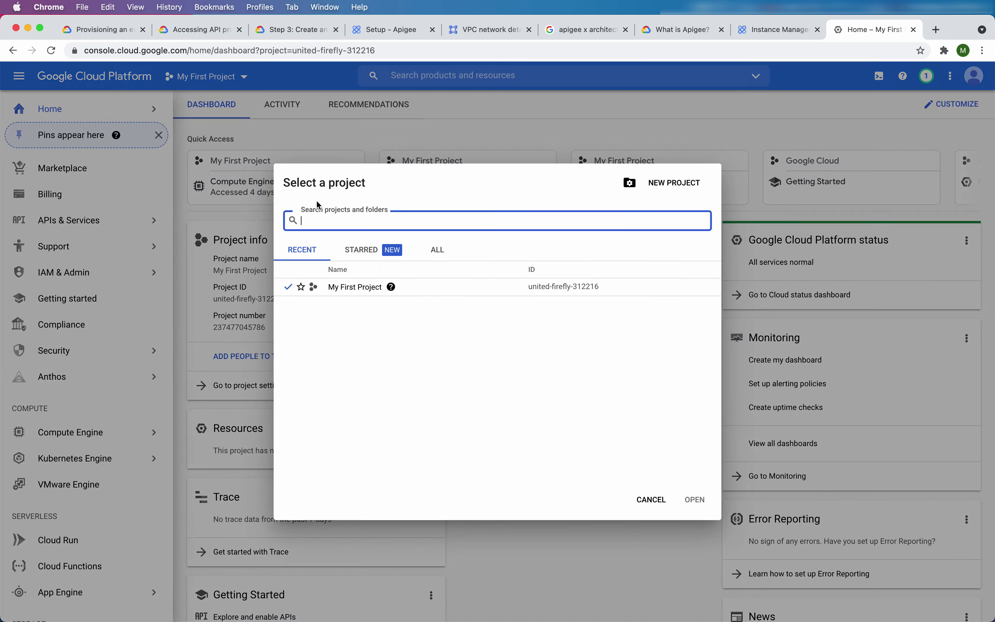
pyautogui.click(448, 122)
pyautogui.click(452, 76)
pyautogui.click(433, 131)
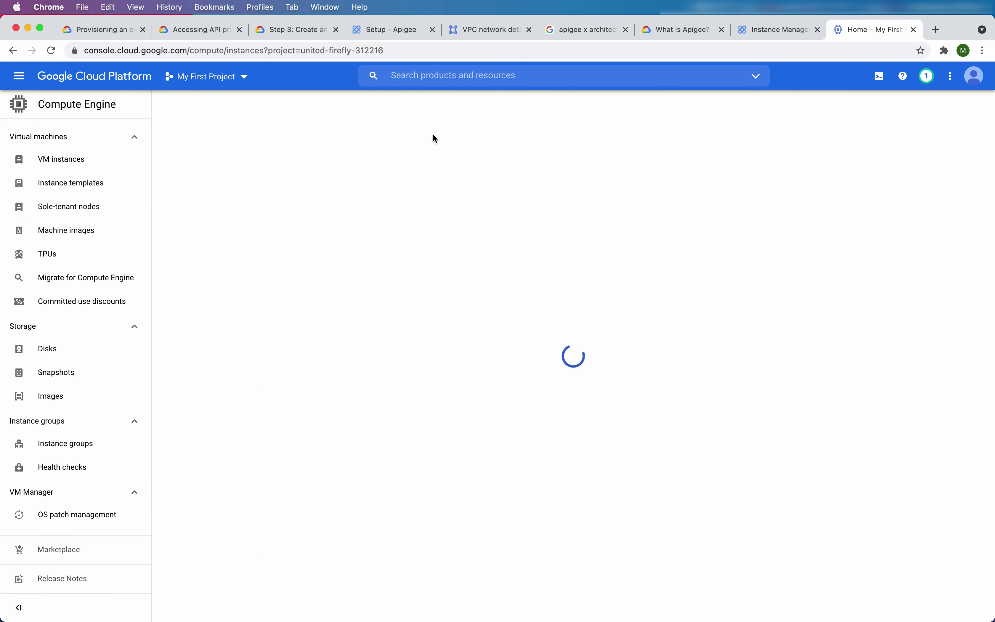
# Start creating a VM instance named test-vm in the us-west1 (Oregon) region.
pyautogui.click(321, 103)
pyautogui.click(304, 235)
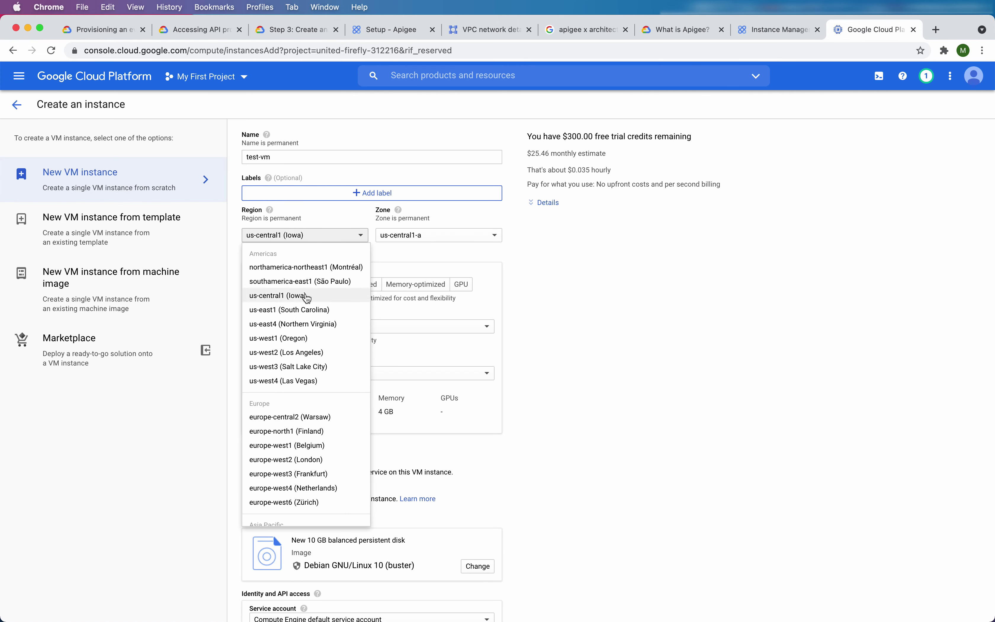
pyautogui.scroll(-2, 306, 297)
pyautogui.scroll(2, 296, 329)
pyautogui.click(284, 339)
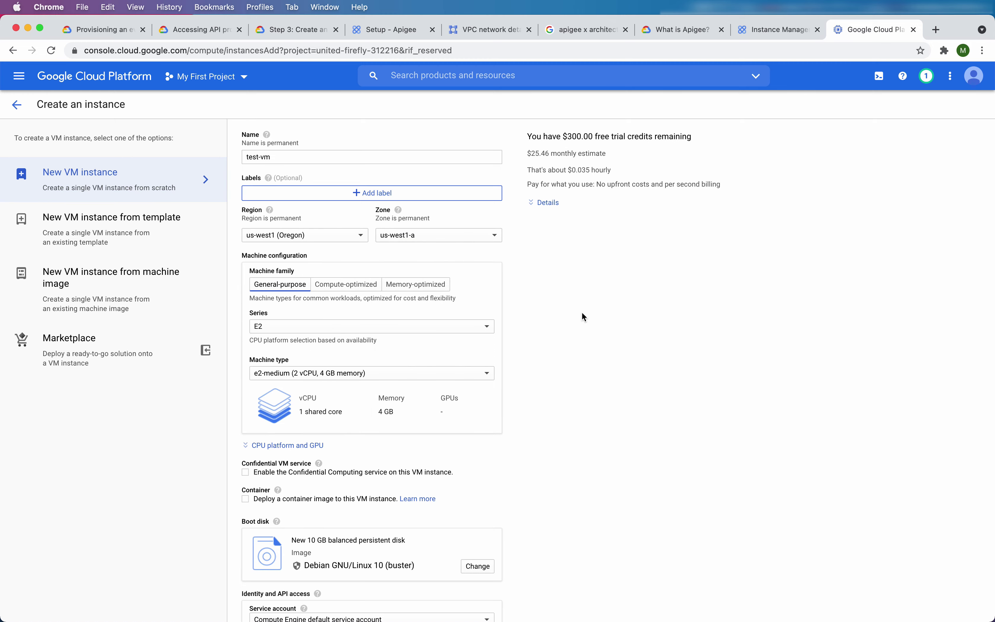
# Change the boot disk image to Ubuntu 20.04 LTS and create the VM instance.
pyautogui.scroll(-5, 414, 324)
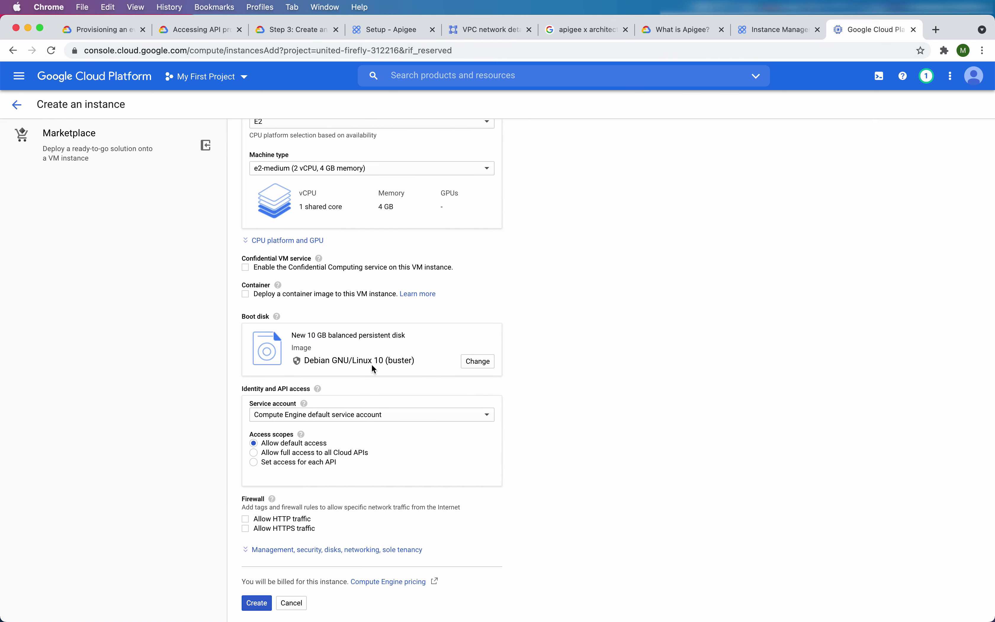
pyautogui.scroll(-2, 411, 350)
pyautogui.click(477, 329)
pyautogui.click(325, 149)
pyautogui.click(373, 158)
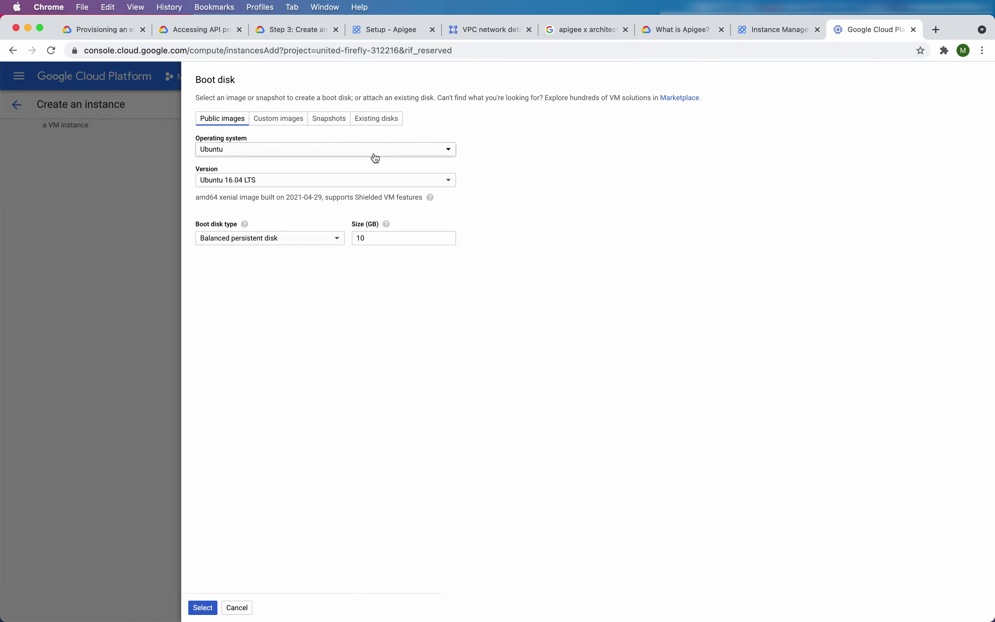
pyautogui.click(384, 181)
pyautogui.click(284, 257)
pyautogui.click(202, 608)
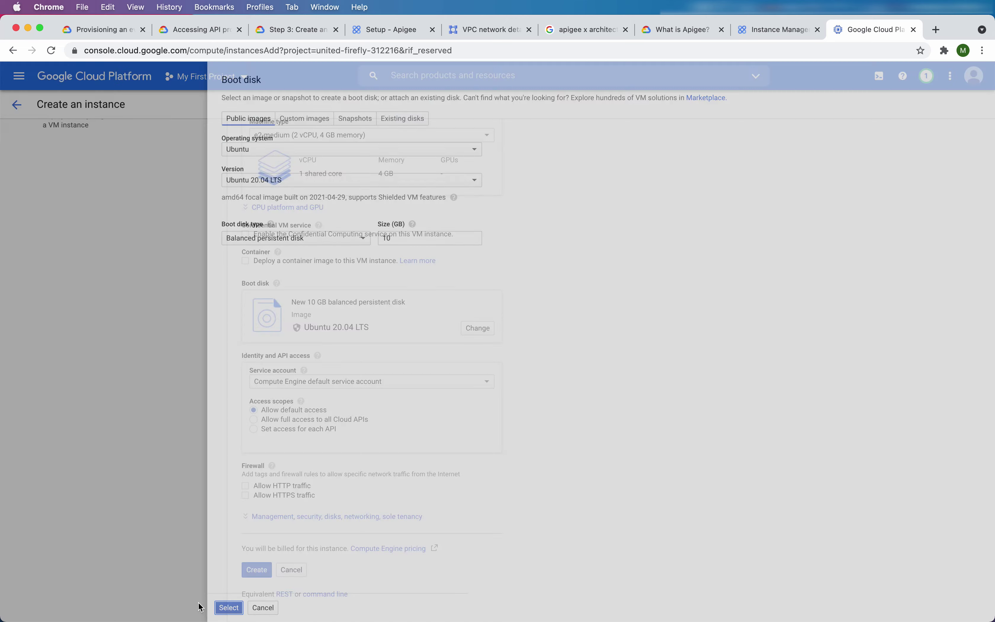
pyautogui.click(251, 548)
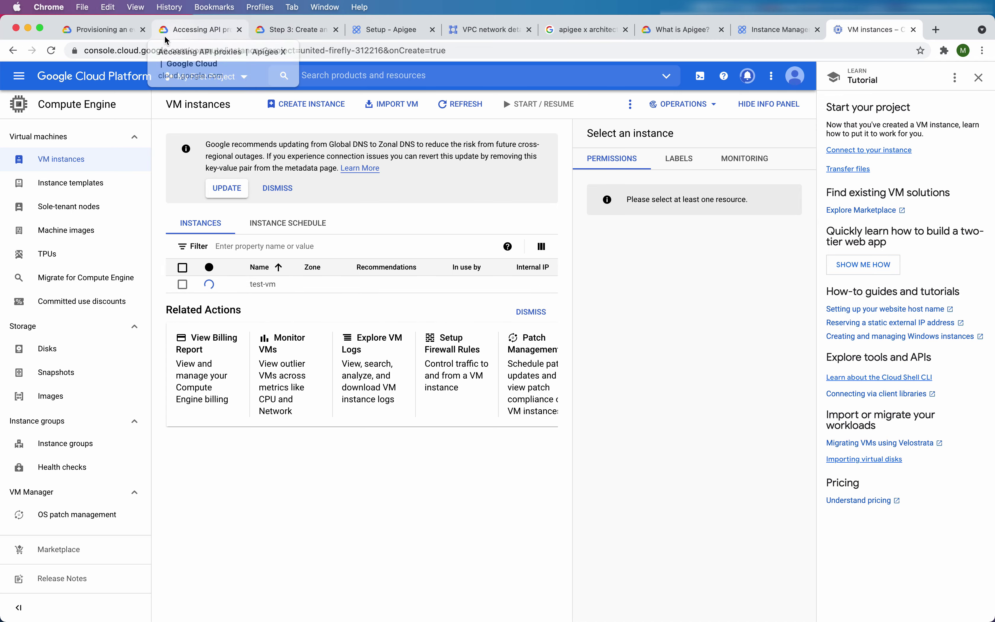
# Examine the Accessing API proxies instructions for connecting to the new VM and sending the curl request to the hello-world proxy.
pyautogui.click(193, 29)
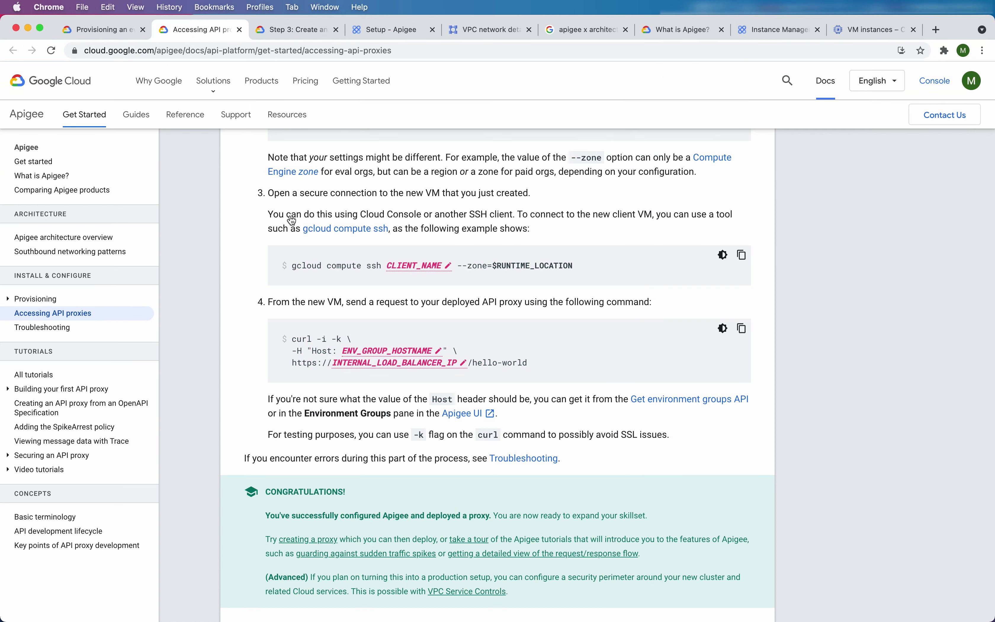
pyautogui.scroll(5, 348, 321)
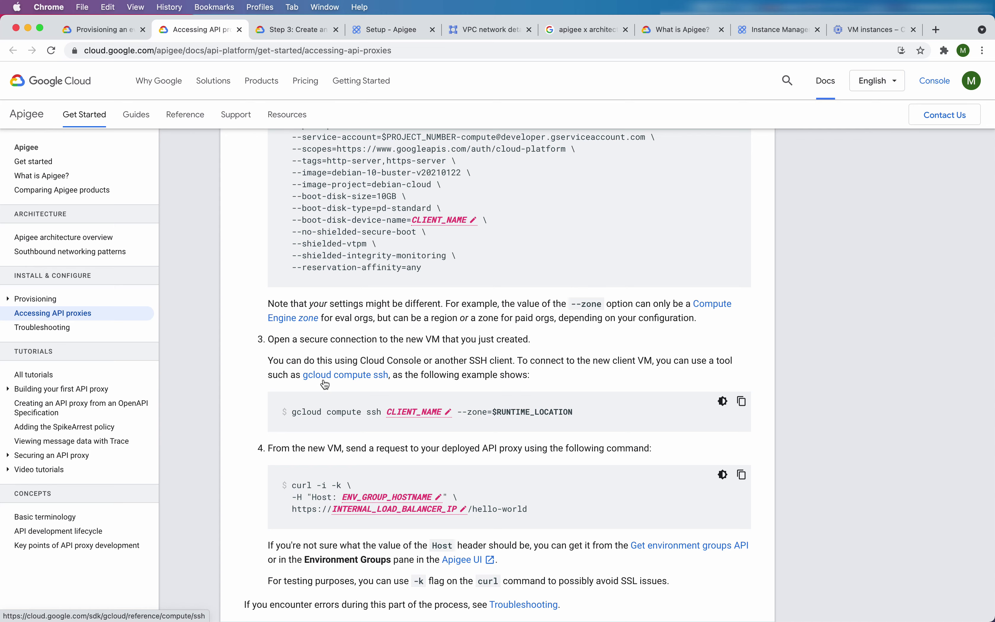
pyautogui.scroll(-3, 325, 385)
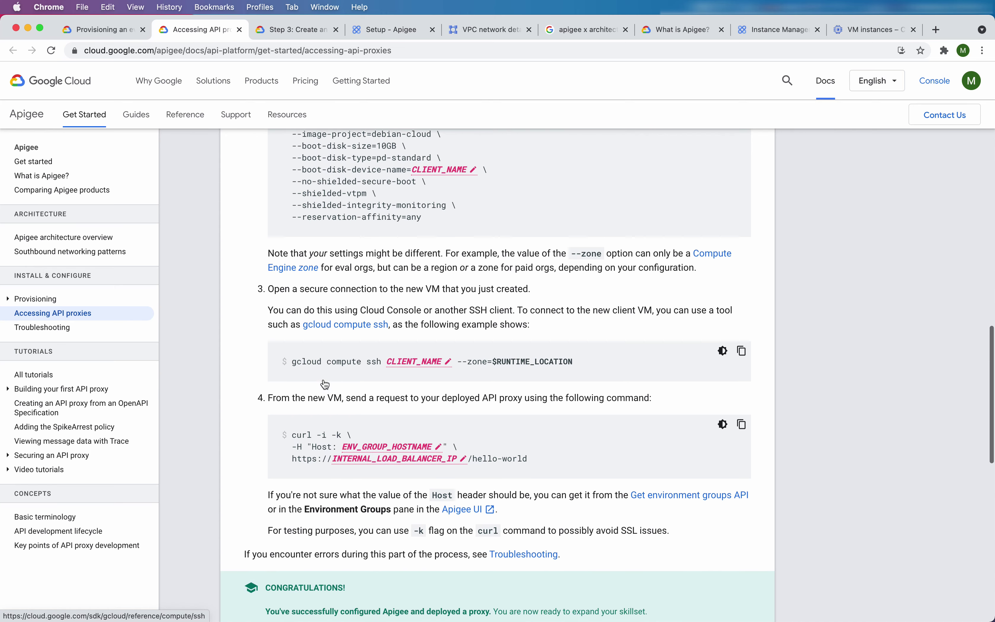
pyautogui.scroll(-3, 325, 384)
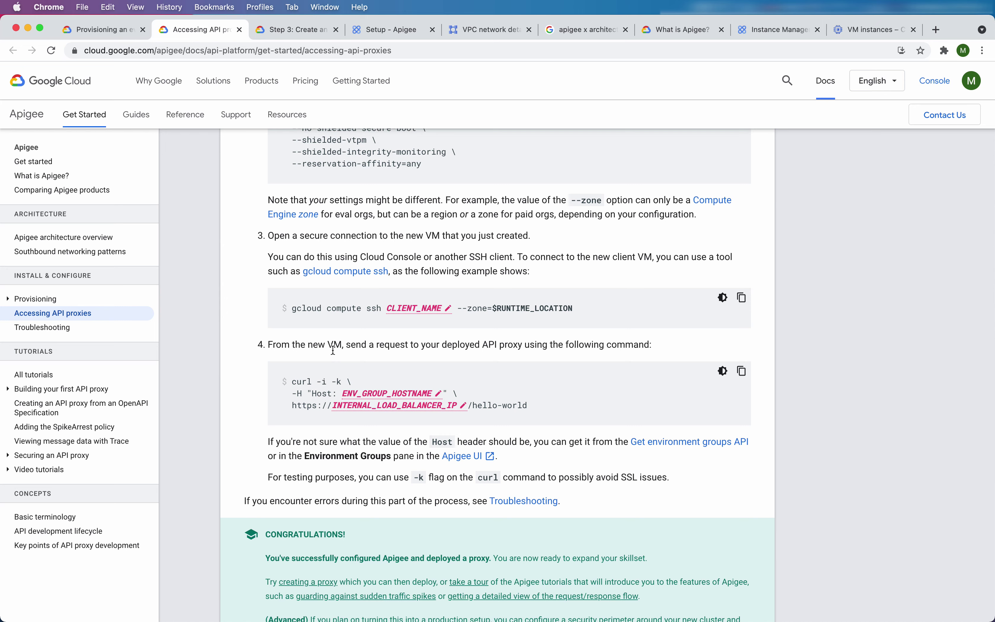
pyautogui.moveTo(532, 408); pyautogui.dragTo(284, 382)
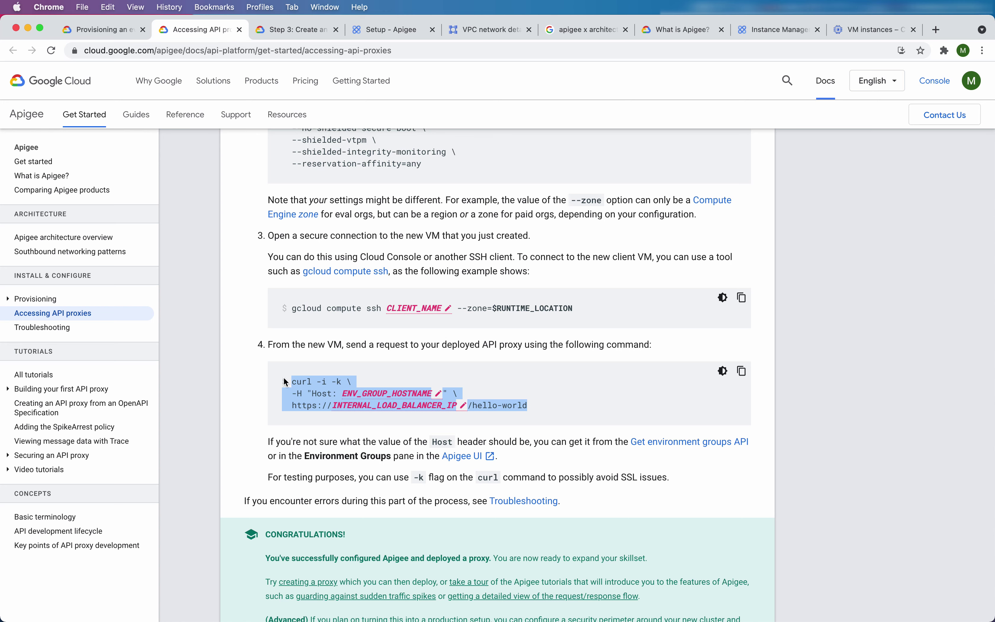
pyautogui.click(374, 386)
pyautogui.scroll(-2, 376, 385)
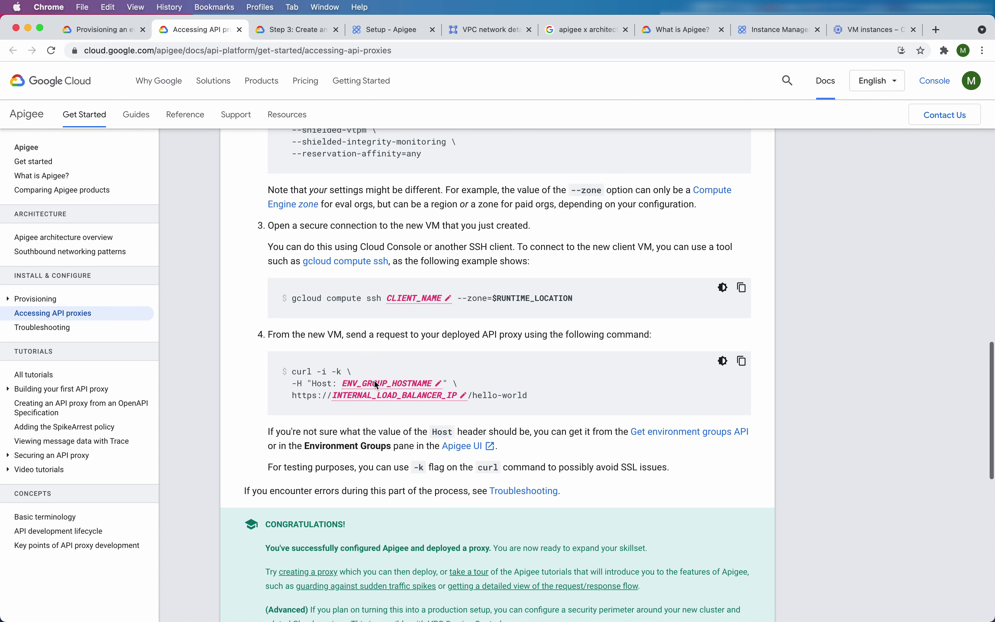
pyautogui.scroll(-3, 376, 385)
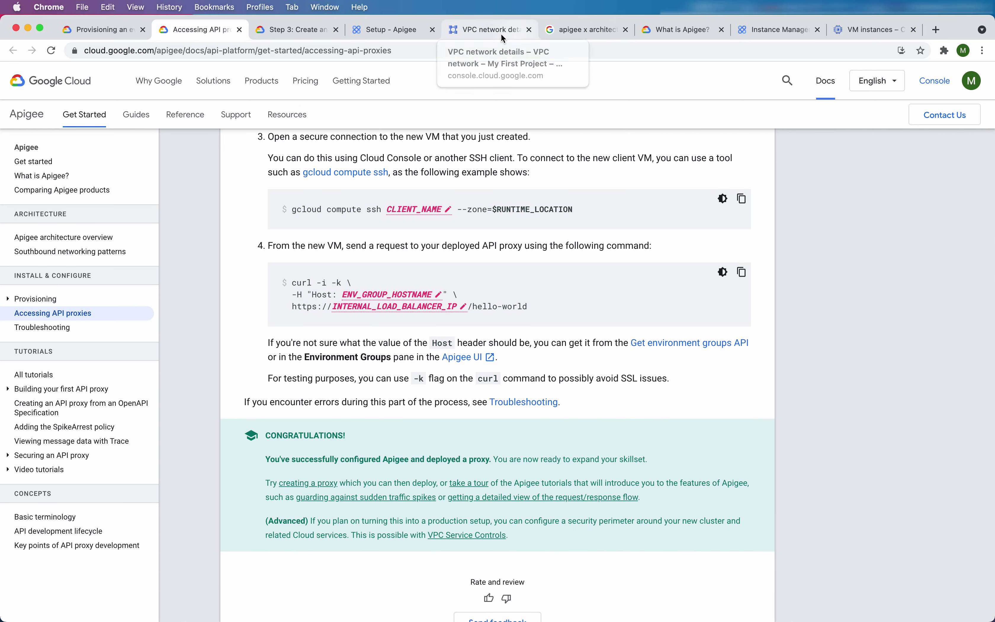
# Return to the VM instances list and open a browser SSH session to test-vm, moving its window towards the middle of the screen.
pyautogui.press('super+9')
pyautogui.click(259, 287)
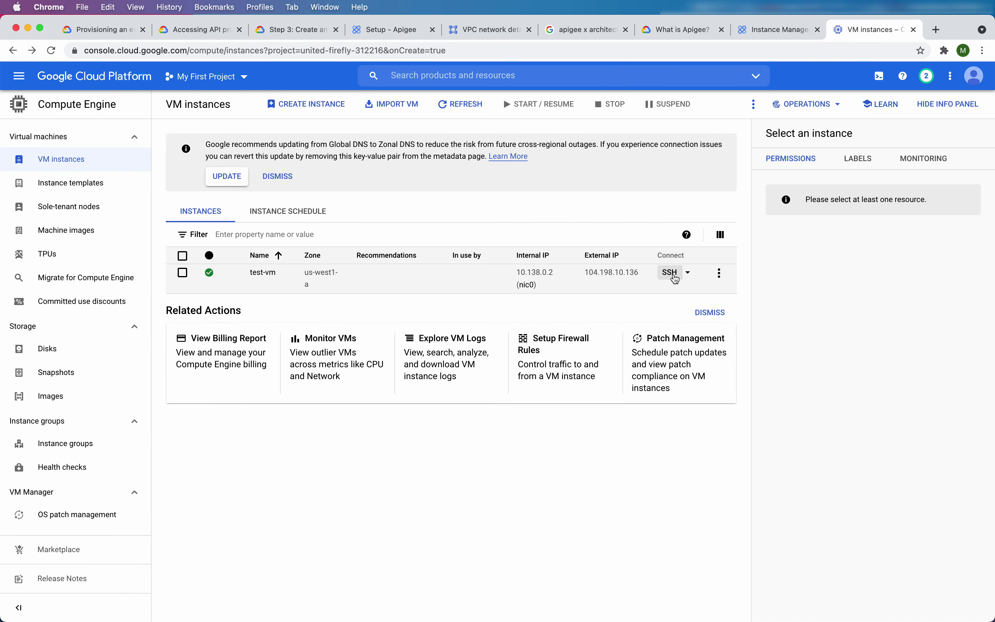
pyautogui.click(673, 272)
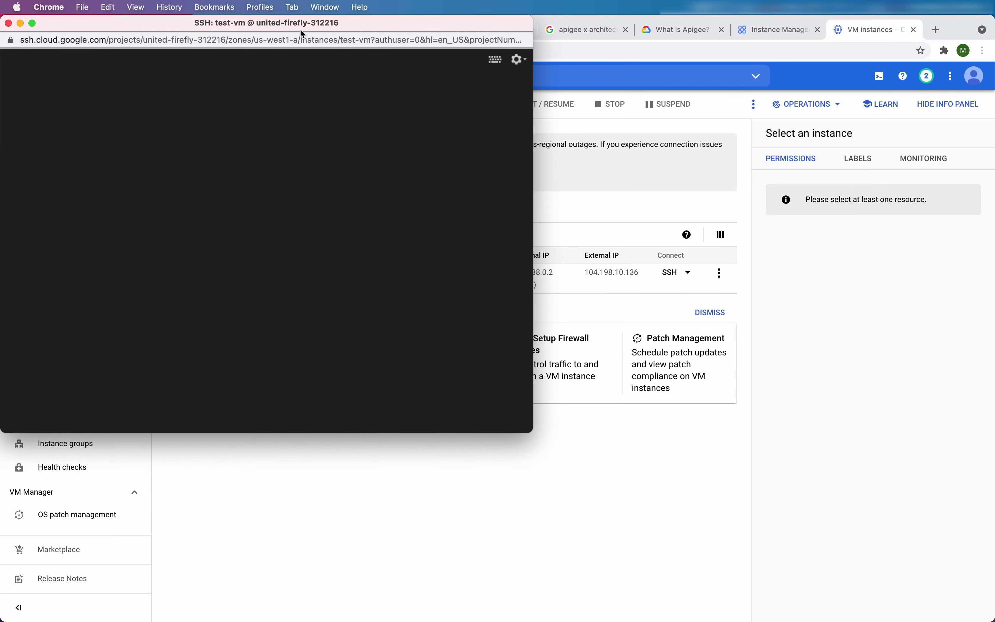
pyautogui.moveTo(338, 29); pyautogui.dragTo(530, 85)
# Open an empty document in TextEdit and move its window beside the SSH terminal output.
pyautogui.moveTo(463, 589)
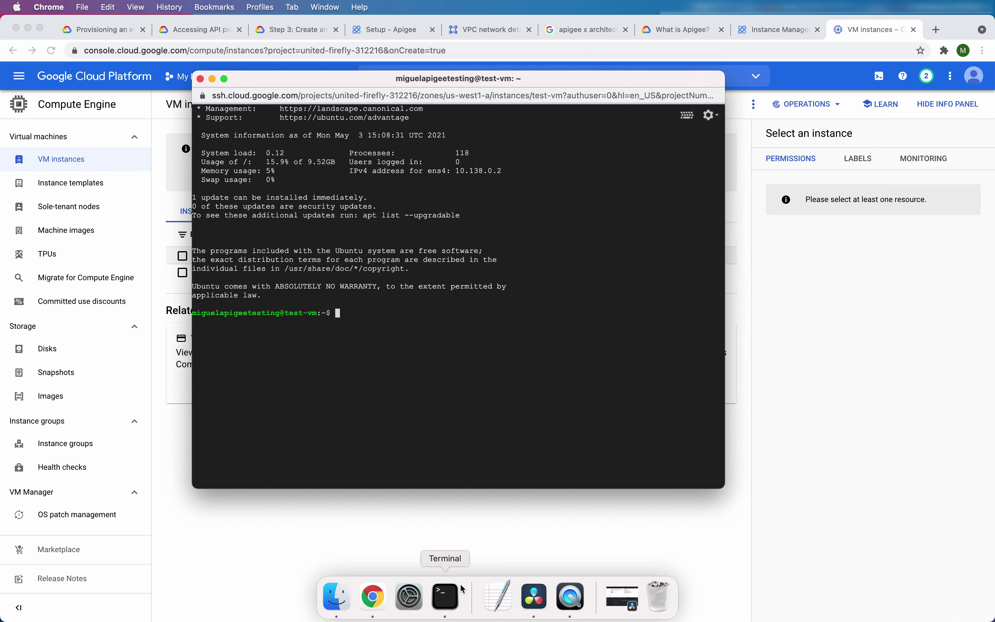
pyautogui.click(497, 596)
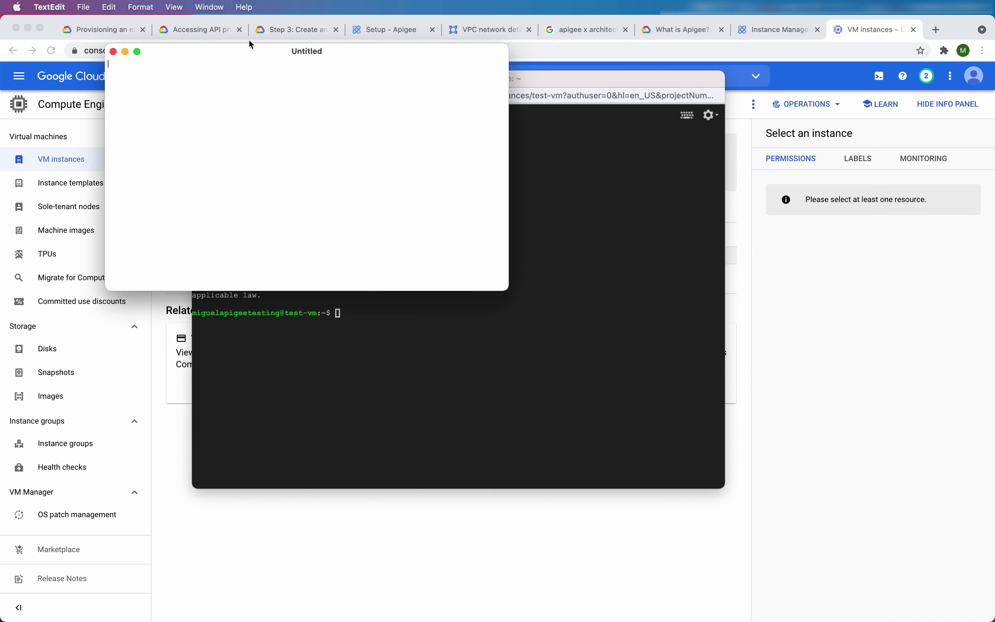
pyautogui.moveTo(244, 56); pyautogui.dragTo(680, 266)
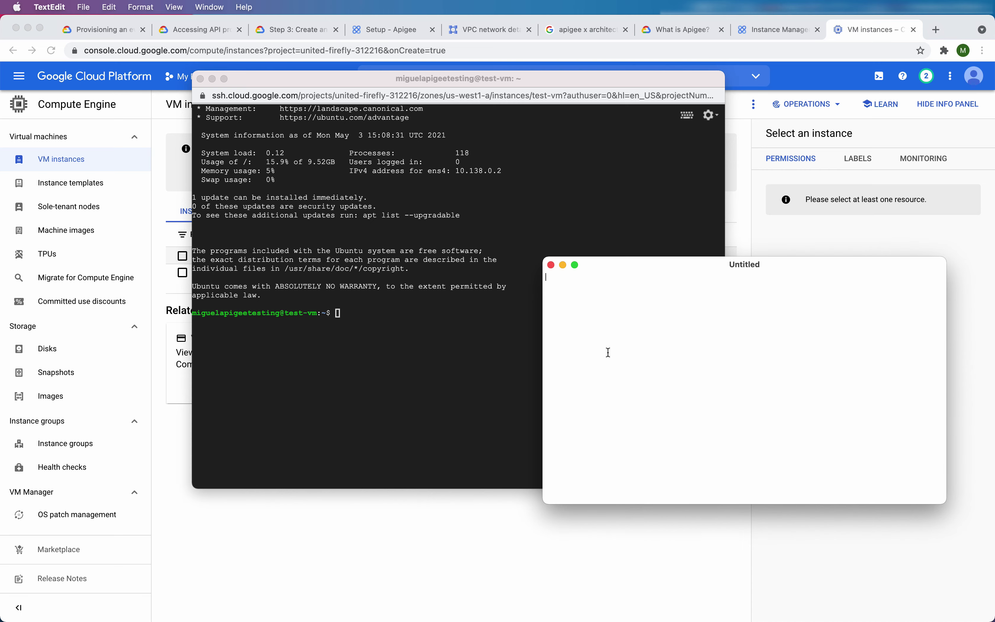
# Copy the hello-world curl command from the Accessing API proxies page into the empty TextEdit document.
pyautogui.click(822, 199)
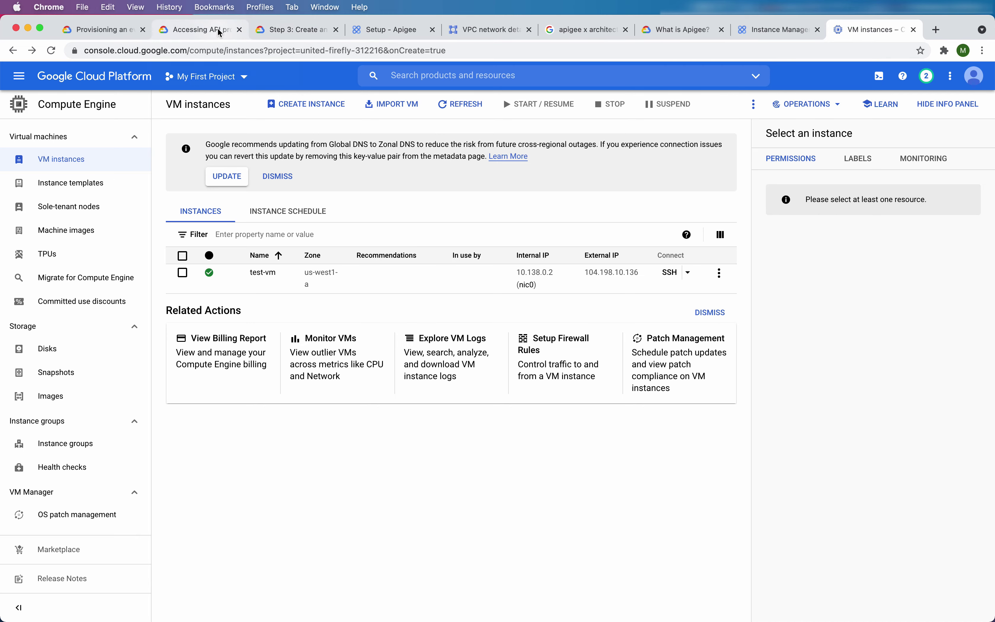
pyautogui.click(117, 28)
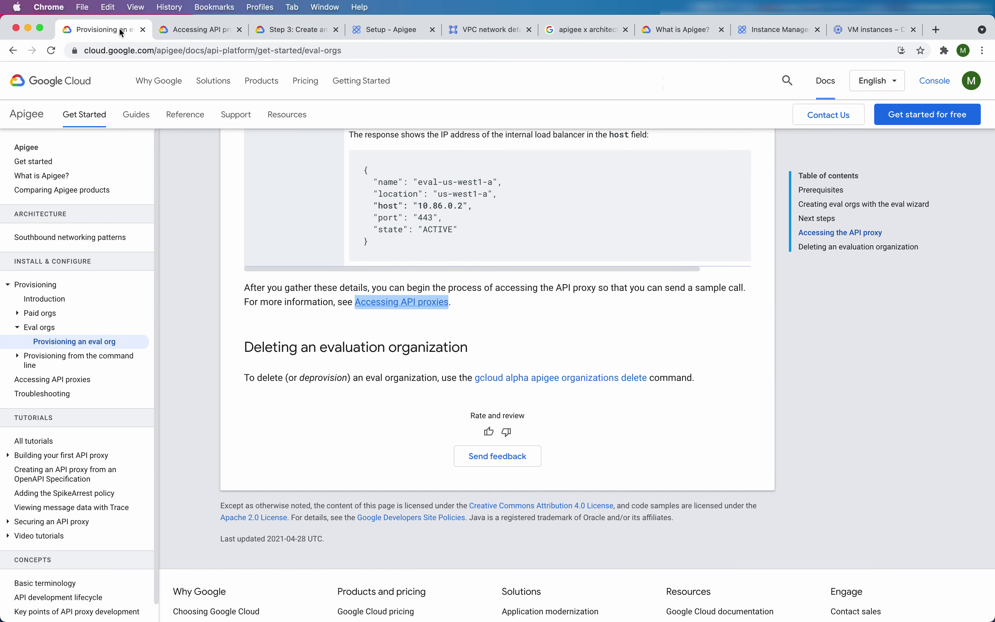
pyautogui.click(179, 32)
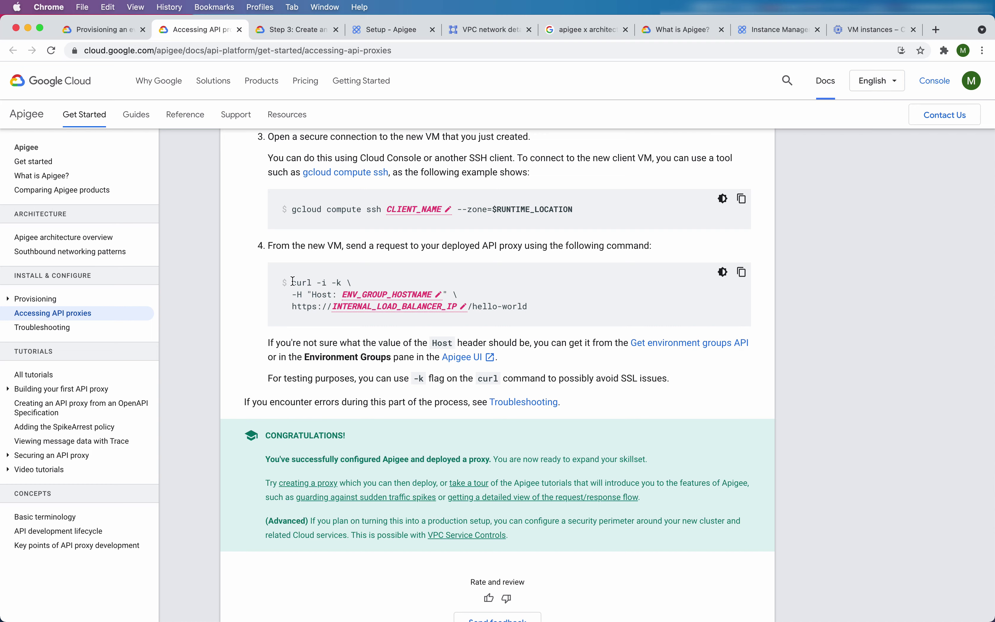
pyautogui.moveTo(292, 282); pyautogui.dragTo(542, 311)
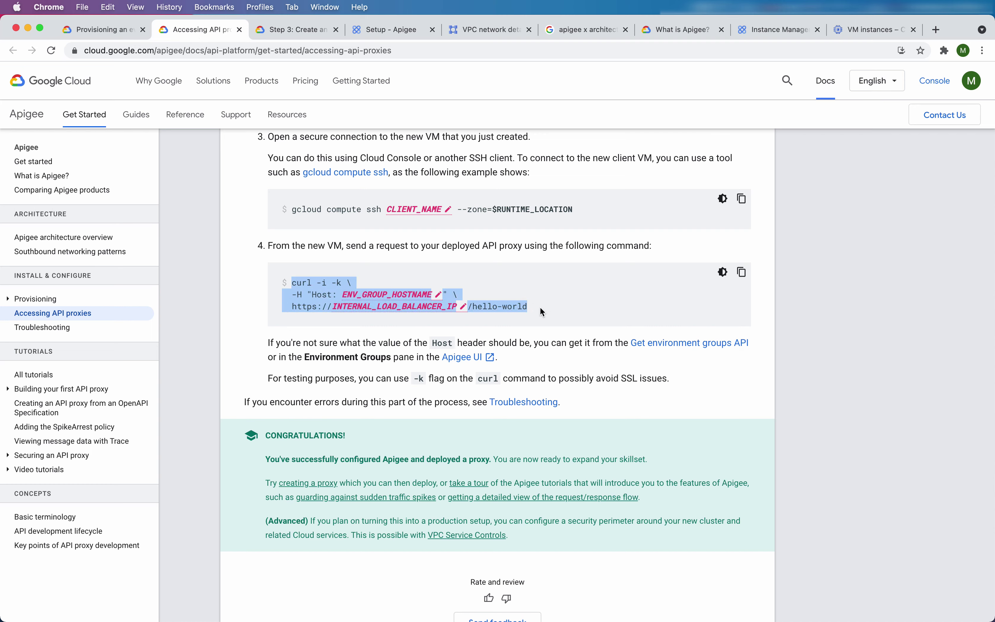
pyautogui.press('super+c')
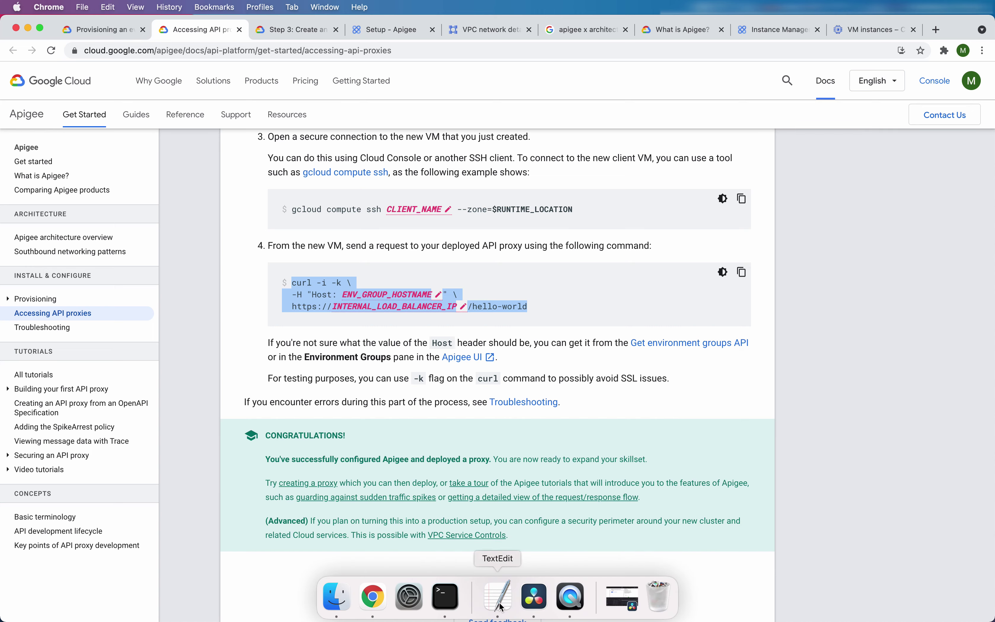
pyautogui.click(501, 607)
pyautogui.press('super+v')
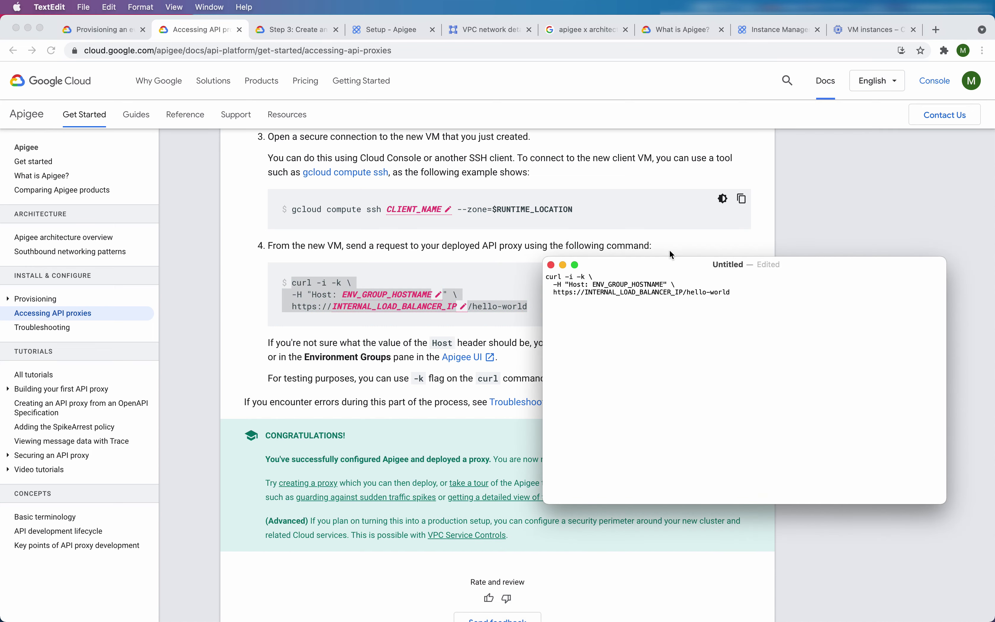
# Reposition and enlarge the TextEdit window and increase the text size so the whole curl command is readable.
pyautogui.moveTo(671, 268); pyautogui.dragTo(412, 190)
pyautogui.press('super+shift+period')
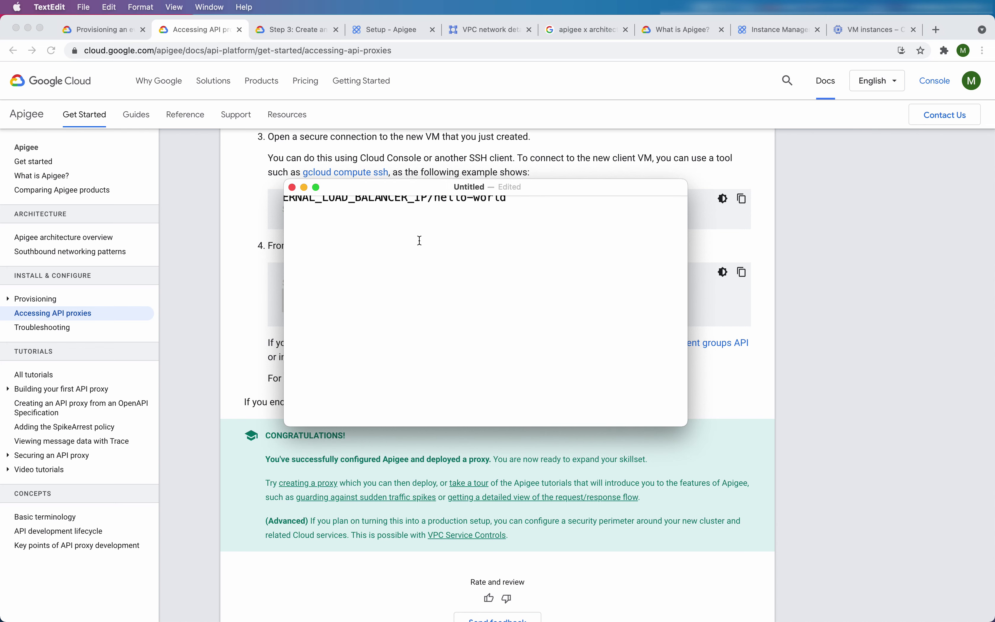
pyautogui.hscroll(-2, 419, 241)
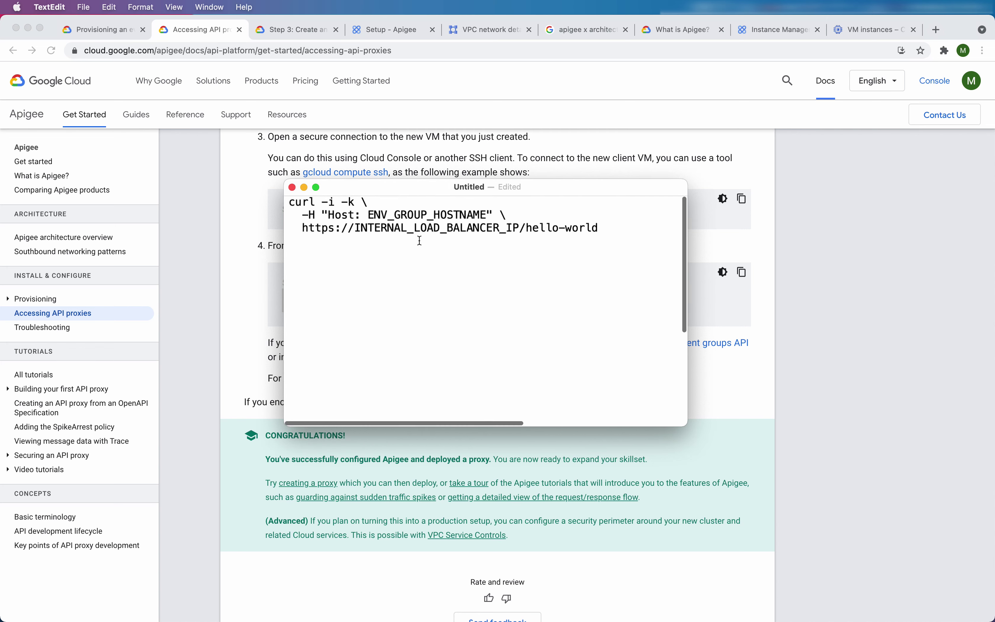
pyautogui.moveTo(799, 506); pyautogui.dragTo(822, 511)
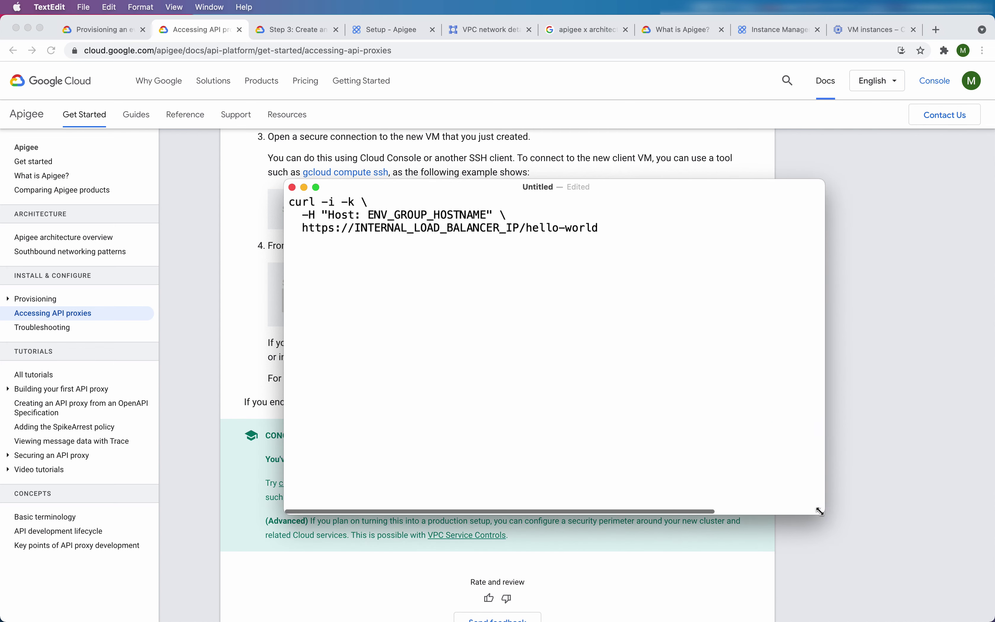
# Replace INTERNAL_LOAD_BALANCER_IP in the TextEdit curl command with 10.107.134.2, copied from eval-instance's IP address on the Apigee Instances page.
pyautogui.doubleClick(439, 214)
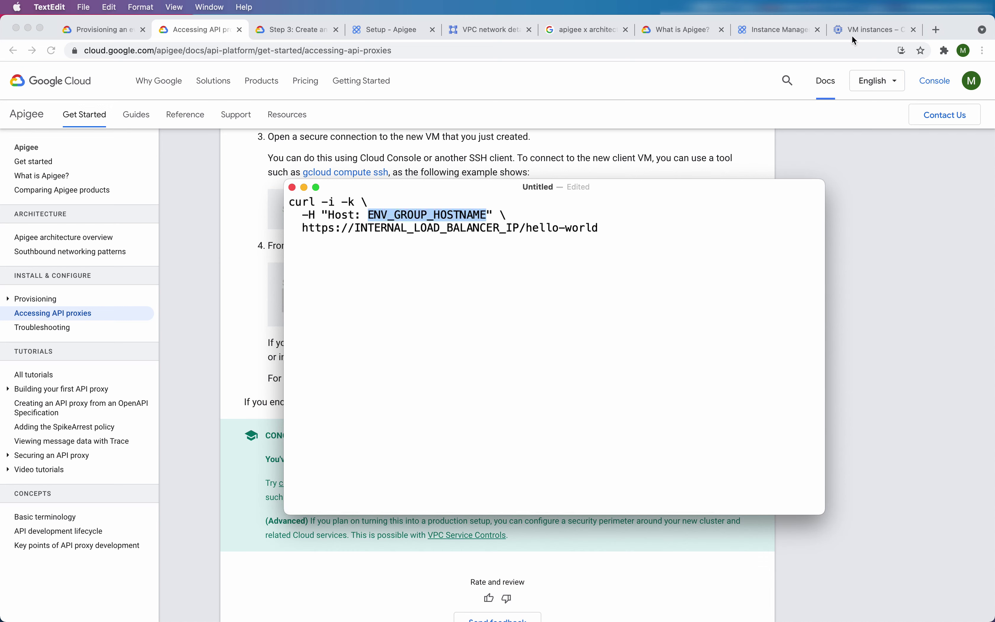
pyautogui.doubleClick(427, 227)
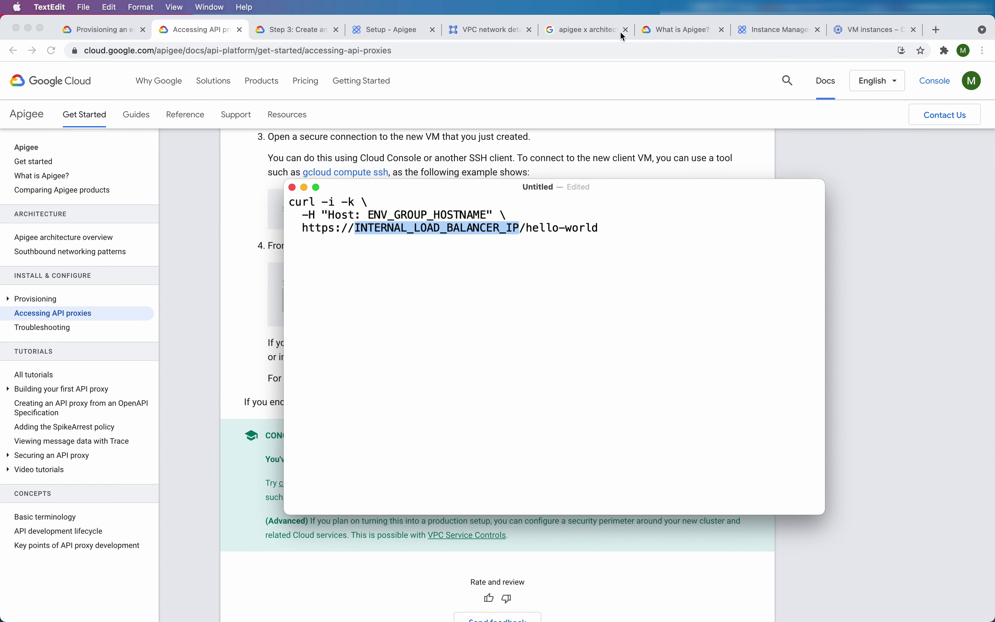
pyautogui.click(766, 31)
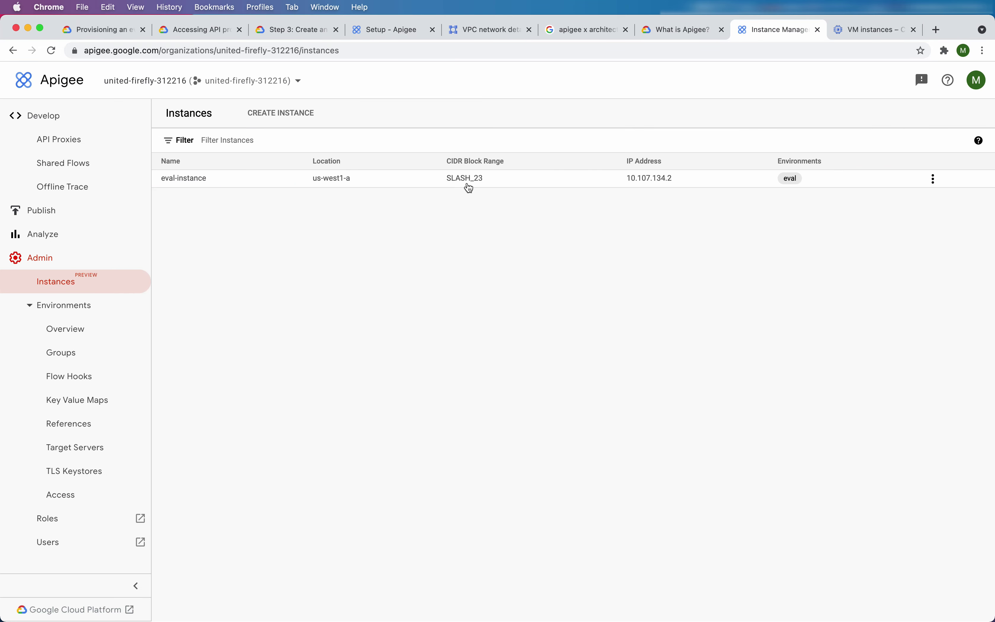
pyautogui.click(627, 180)
pyautogui.moveTo(627, 180); pyautogui.dragTo(672, 178)
pyautogui.press('super+c')
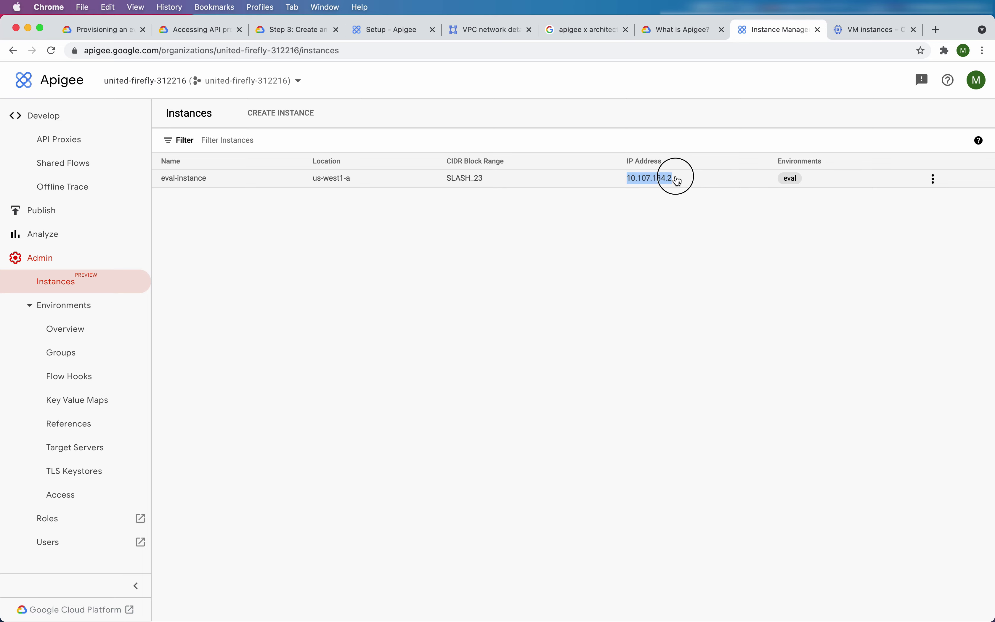
pyautogui.moveTo(533, 612)
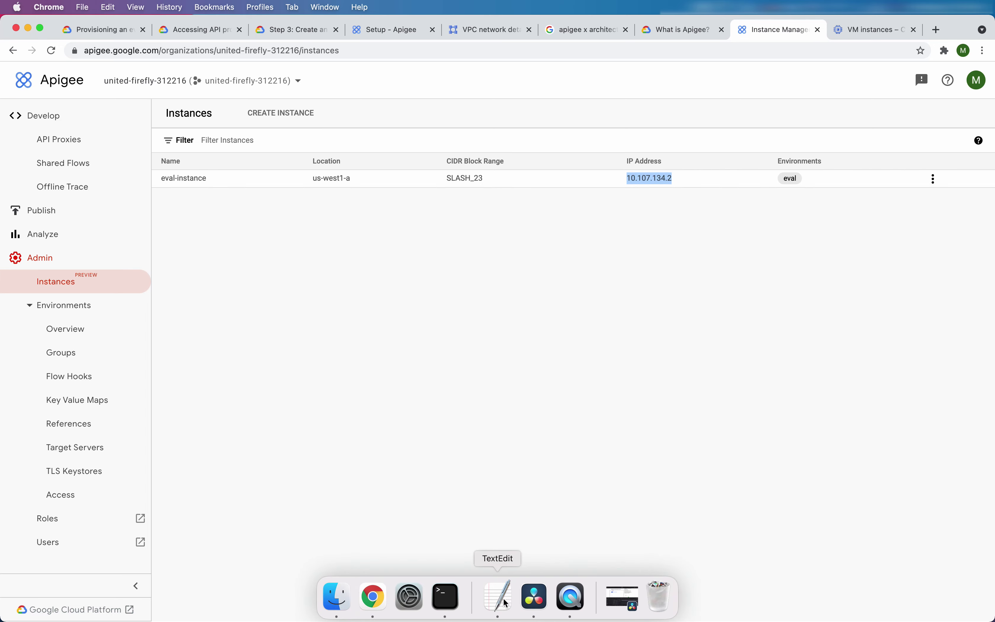
pyautogui.click(499, 613)
pyautogui.doubleClick(499, 228)
pyautogui.press('BackSpace')
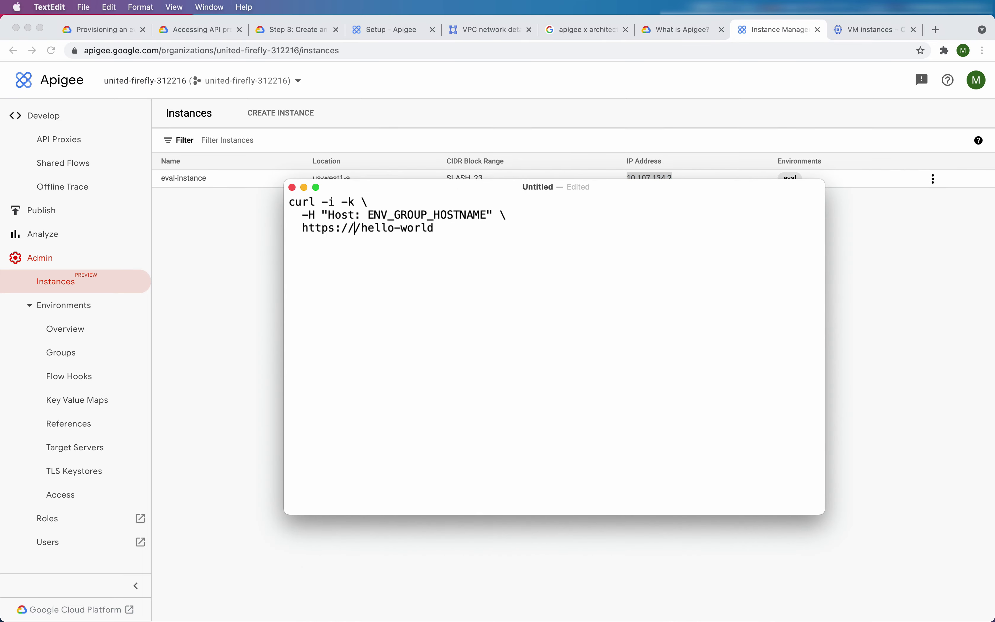
pyautogui.press('super+v')
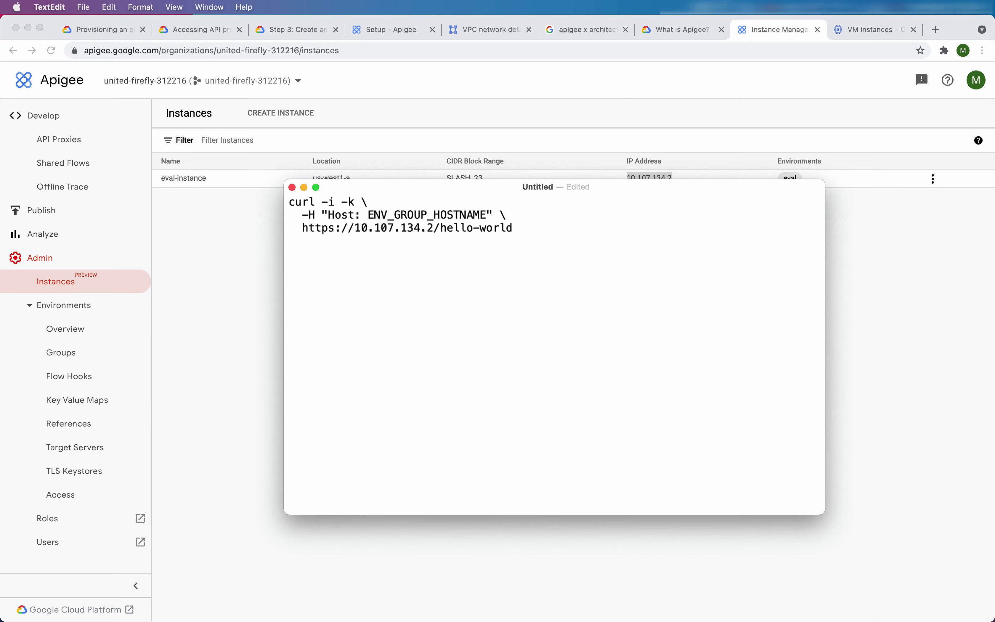
# Replace ENV_GROUP_HOSTNAME in the curl command with united-firefly-312216-eval.apigee.net, copied from eval-group on Apigee's Environment Groups page.
pyautogui.doubleClick(410, 213)
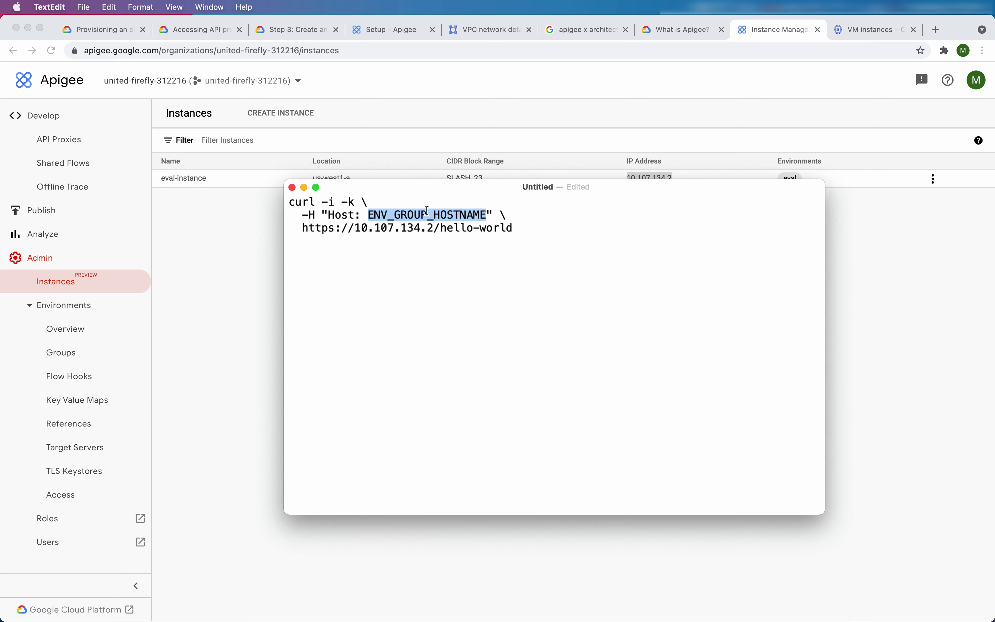
pyautogui.click(857, 302)
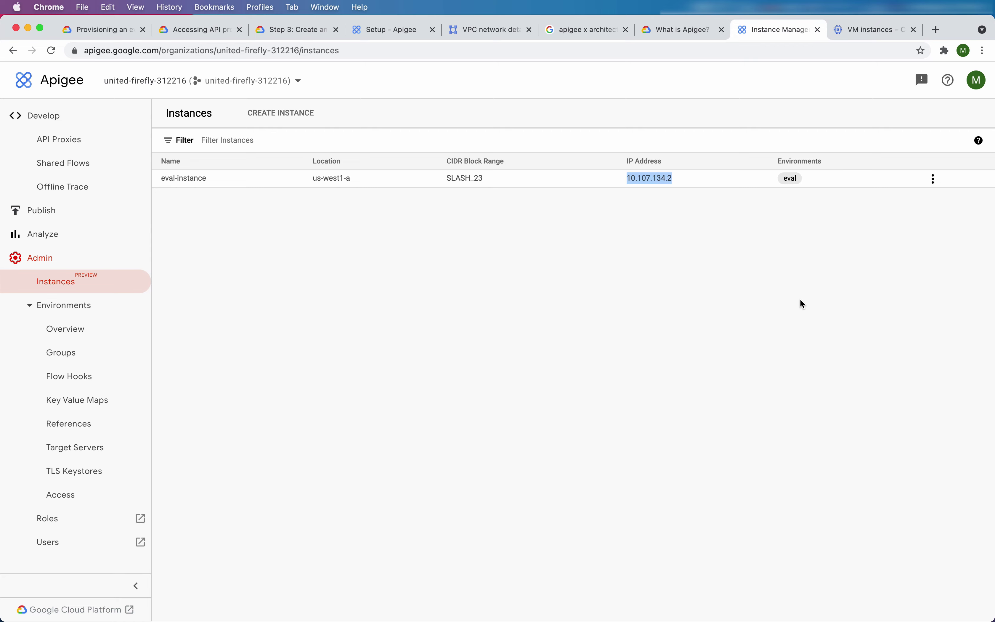
pyautogui.click(65, 354)
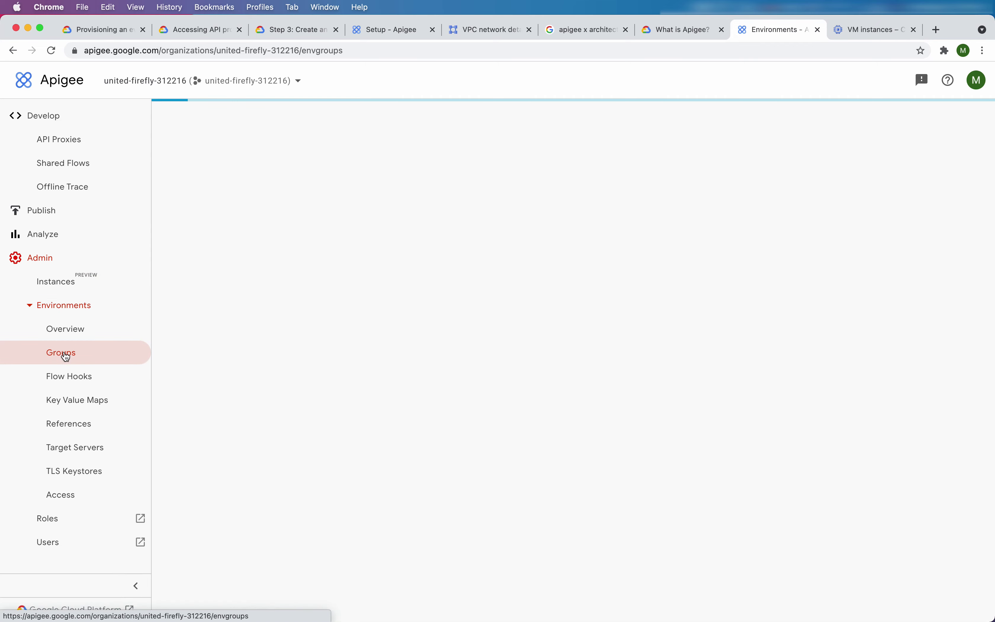
pyautogui.moveTo(408, 184); pyautogui.dragTo(260, 184)
pyautogui.press('super+c')
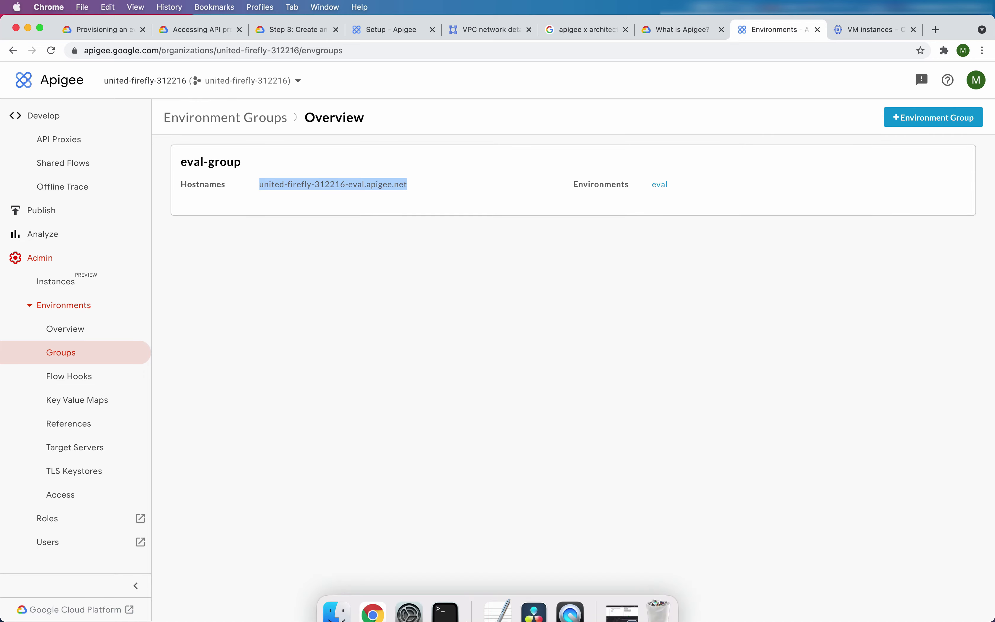
pyautogui.click(512, 603)
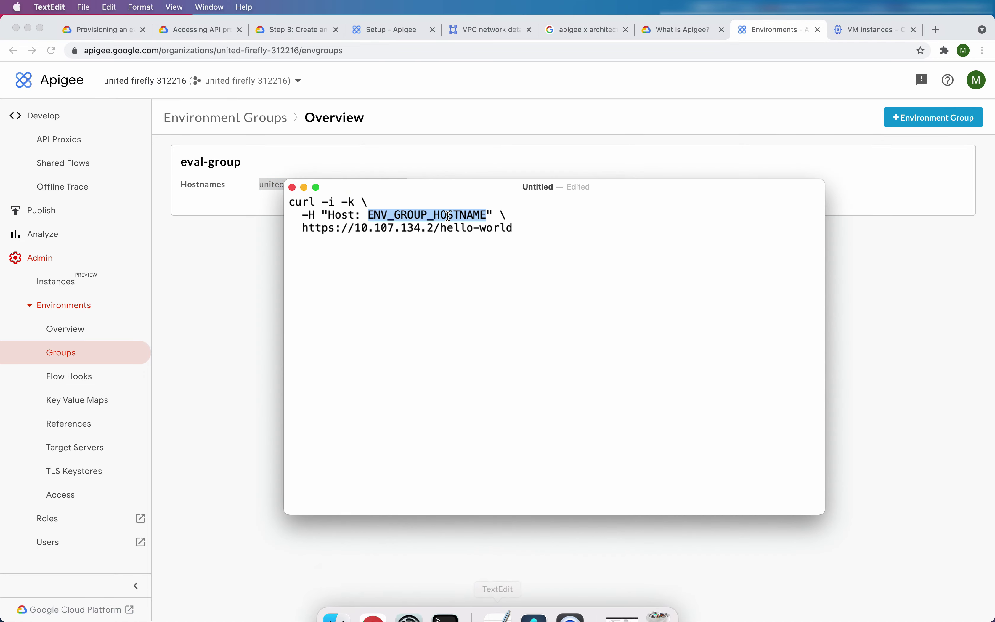
pyautogui.click(448, 215)
pyautogui.doubleClick(448, 214)
pyautogui.press('super+v')
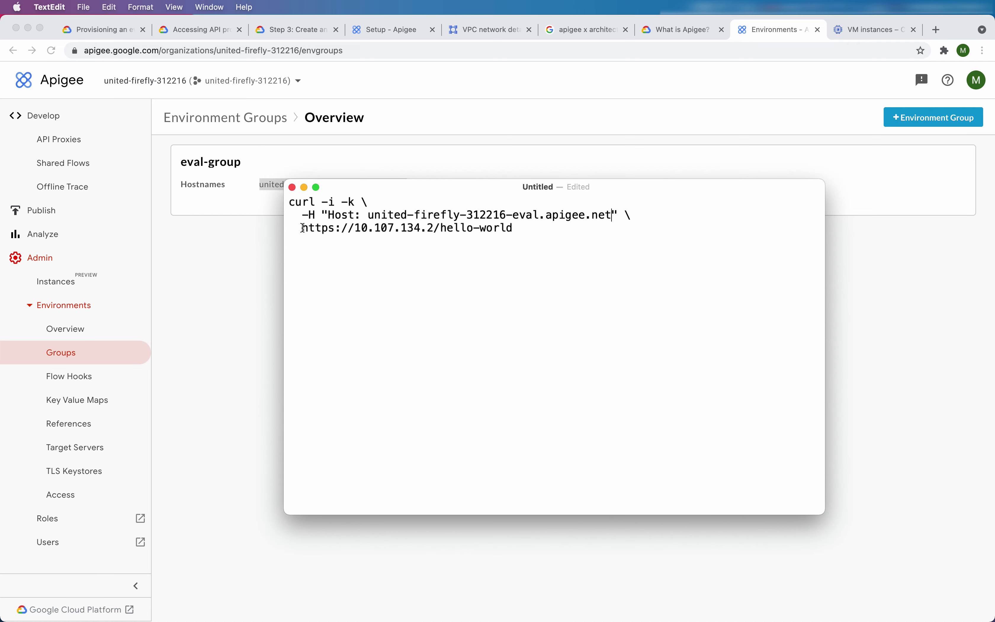
# Review the URL and host header of the curl command, and start a second command below it with "curl -i -k".
pyautogui.moveTo(300, 233); pyautogui.dragTo(440, 231)
pyautogui.click(439, 232)
pyautogui.moveTo(524, 231); pyautogui.dragTo(441, 232)
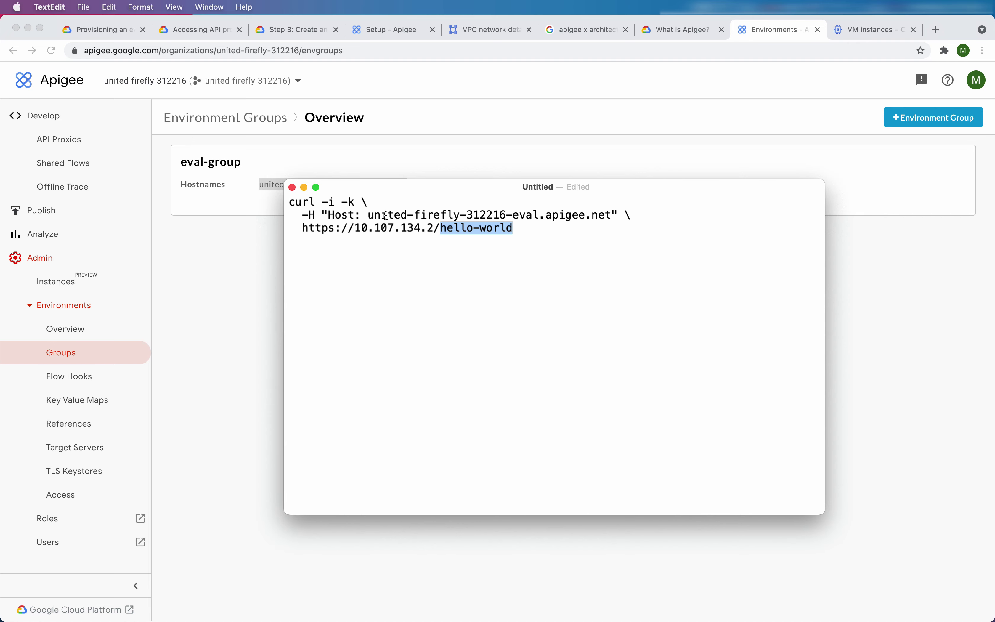
pyautogui.moveTo(372, 215); pyautogui.dragTo(620, 216)
pyautogui.click(572, 236)
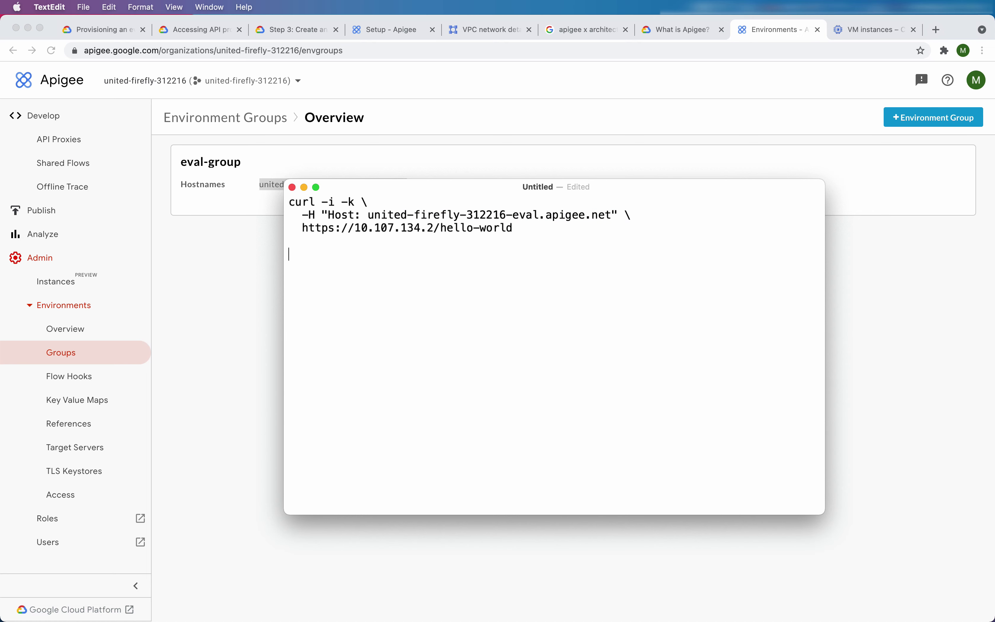
pyautogui.write('curl -i -k')
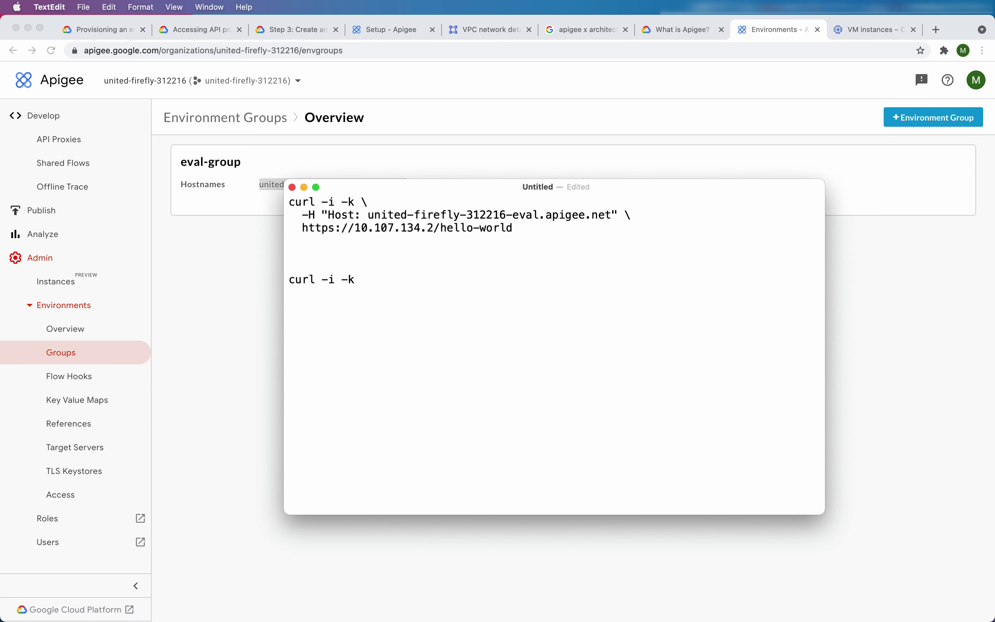